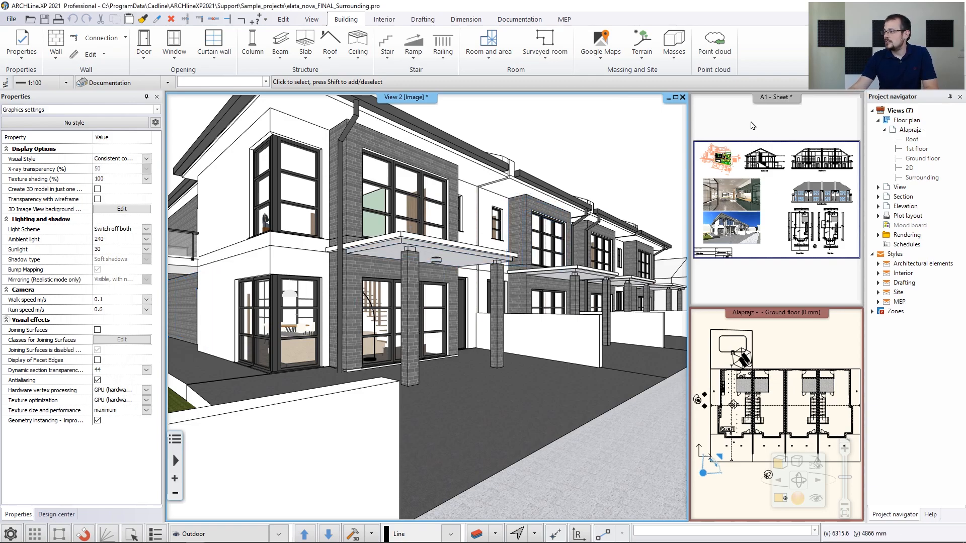
Bring the A1 presentation sheet of the sample project into the main view
left_click(753, 126)
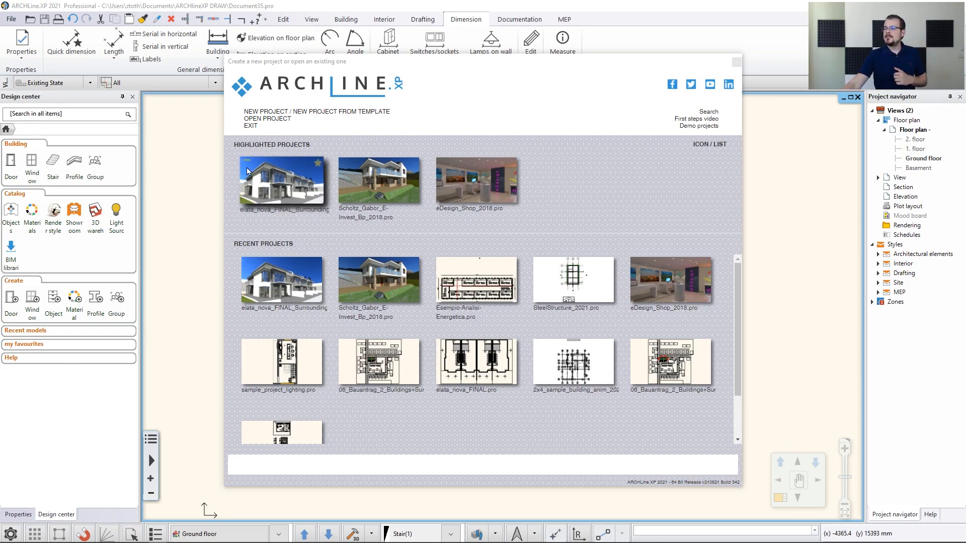
Start a new empty project and open the Link CAD file browser
left_click(266, 112)
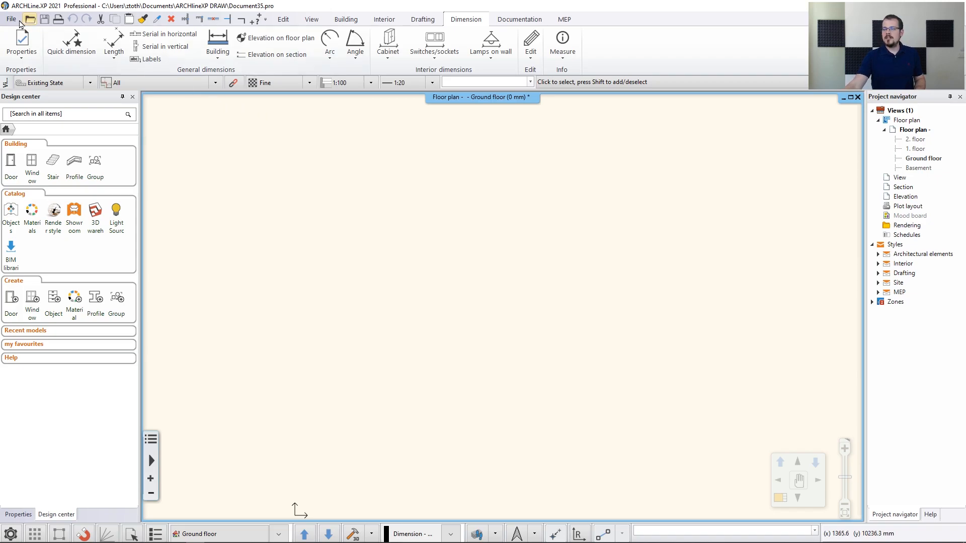
left_click(10, 19)
mouse_move(56, 169)
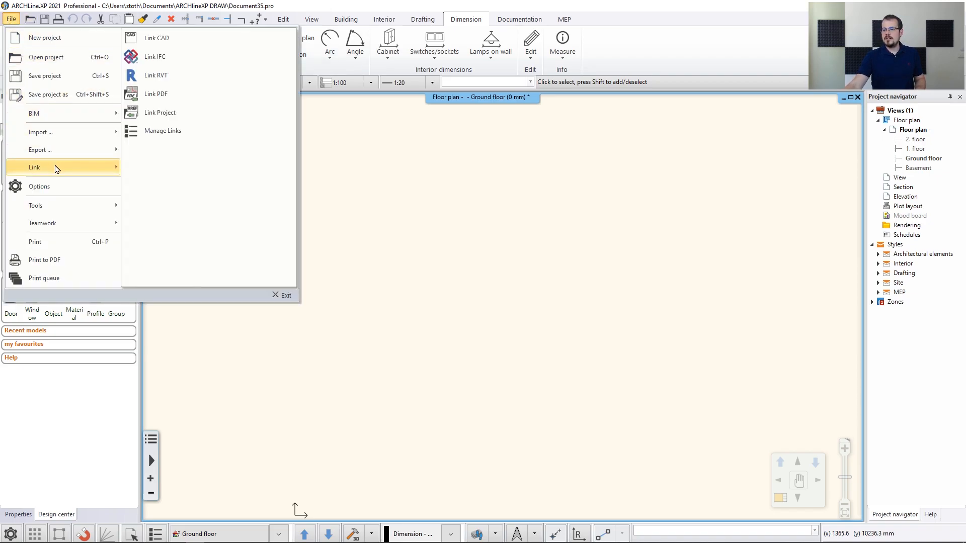
left_click(168, 40)
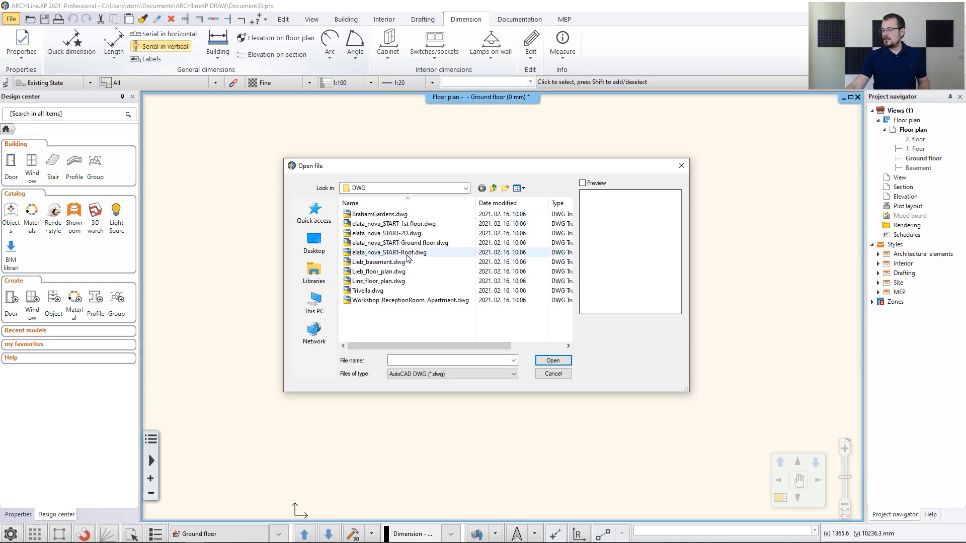
Import elata_nova_START-Ground floor.dwg, checking the preview and accepting millimetre units
left_click(410, 243)
left_click(553, 361)
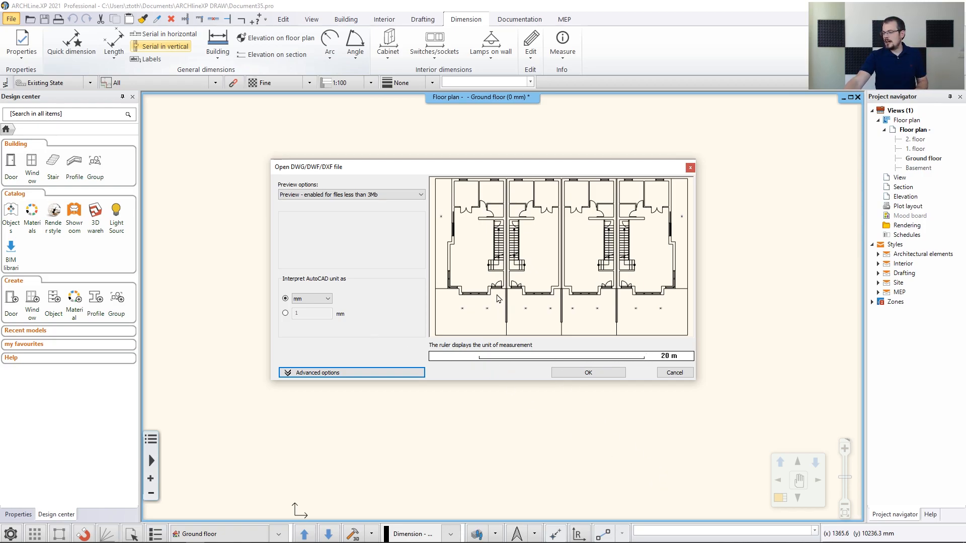
scroll(500, 299, "up", 2)
scroll(553, 300, "up", 2)
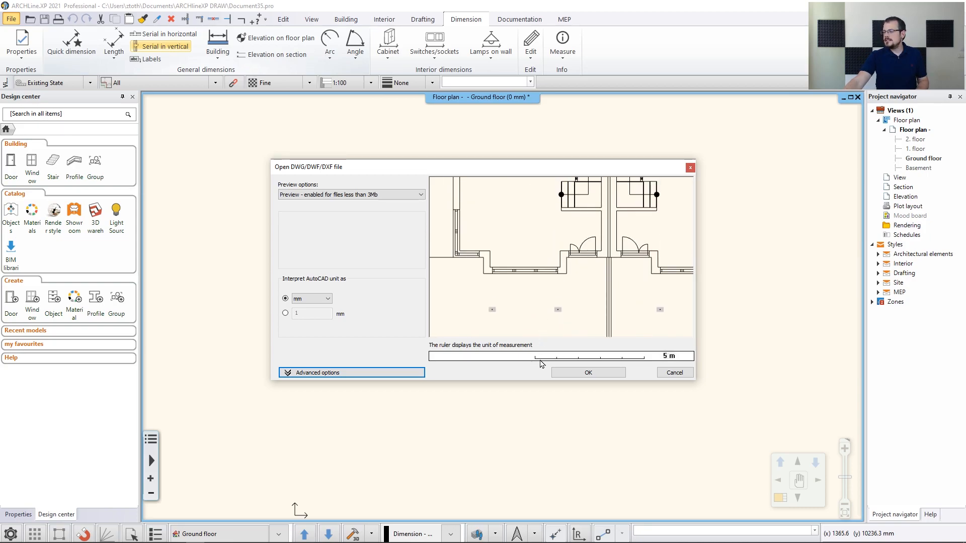
mouse_move(545, 323)
middle_mouse_down()
mouse_move(550, 341)
mouse_move(592, 367)
middle_mouse_up()
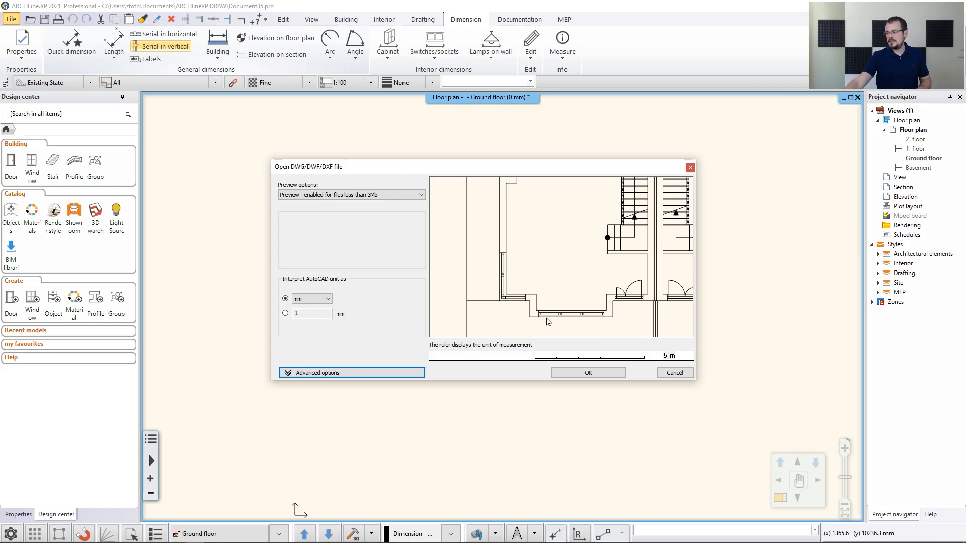
left_click(581, 372)
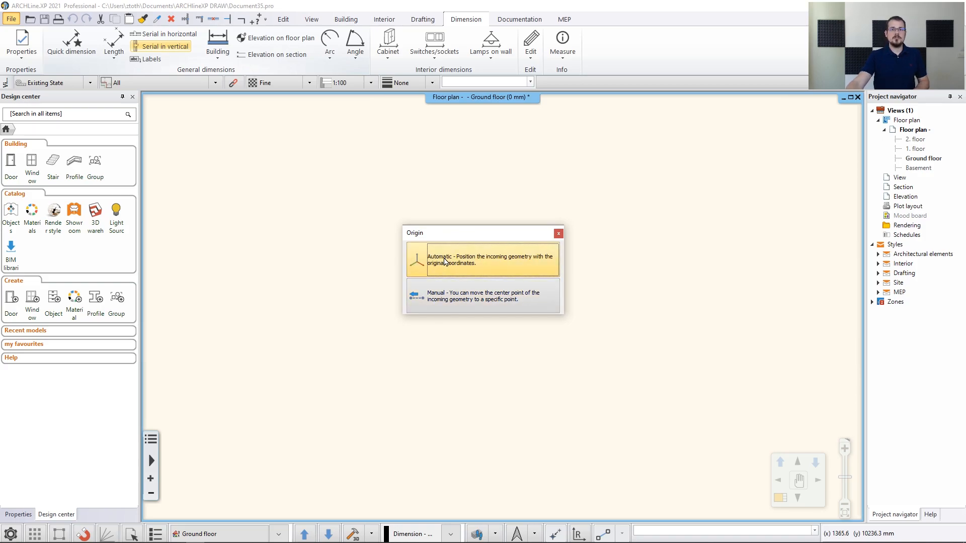
Place the DWG at its original coordinates and walk its layers, keeping all six visible
left_click(444, 262)
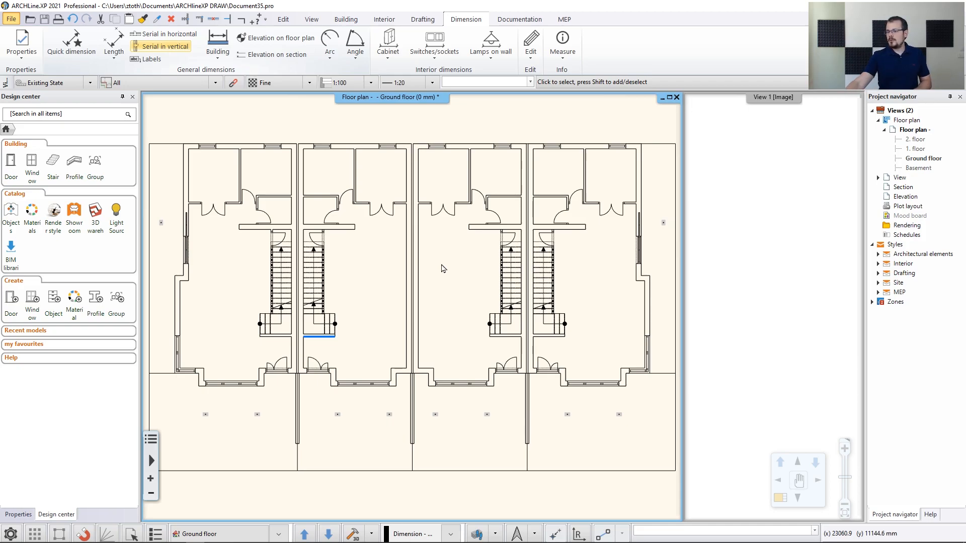
left_click(186, 177)
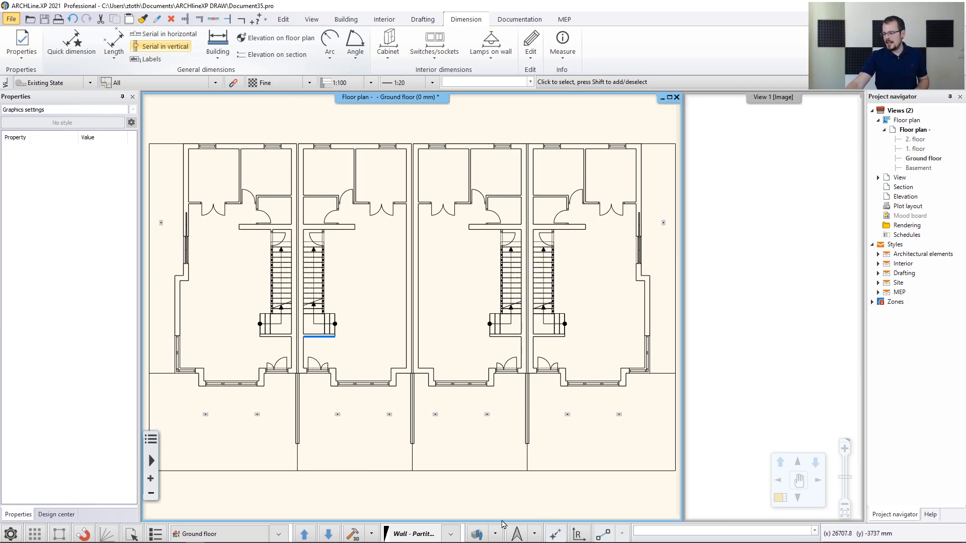
left_click(496, 534)
left_click(502, 480)
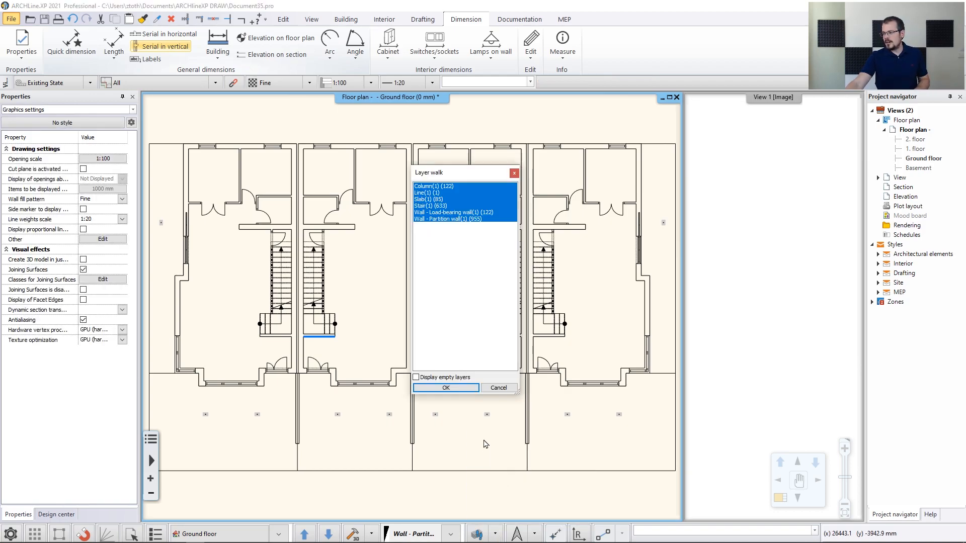
left_click(425, 206)
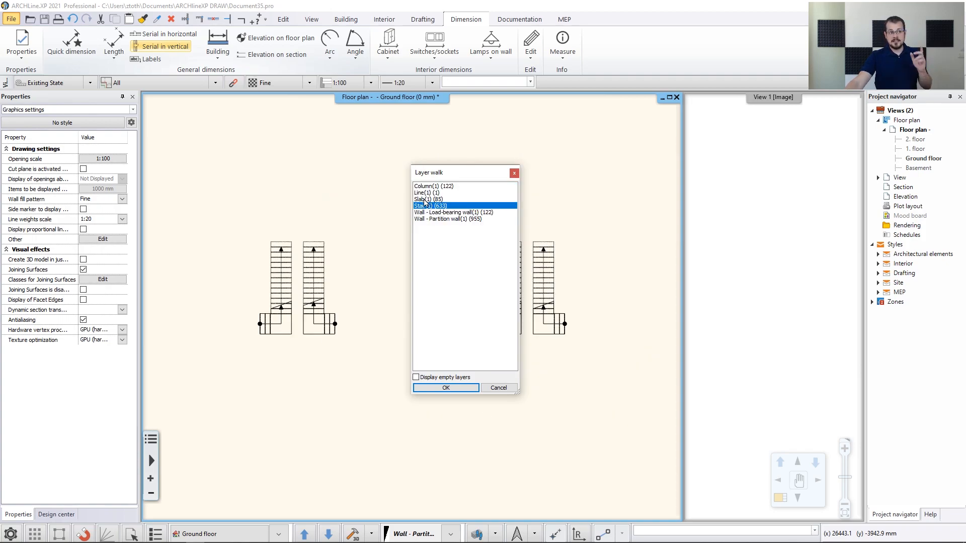
left_click_drag(434, 186, 441, 224)
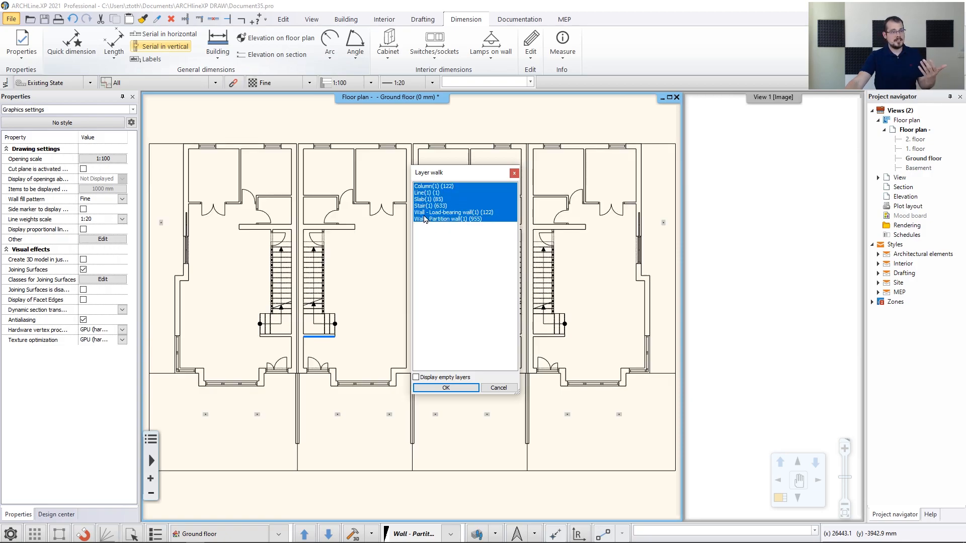
left_click(446, 388)
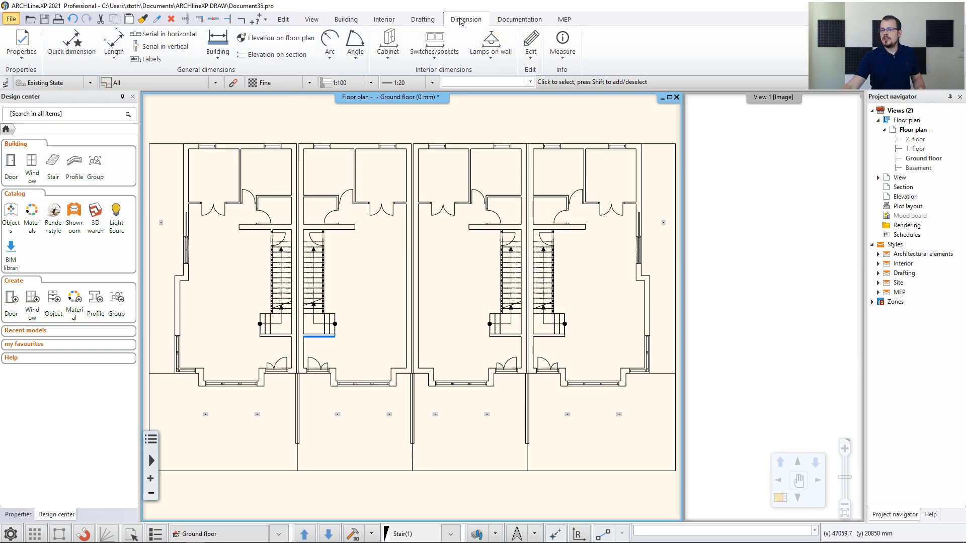
Measure the 1300 mm distance between the wall ends at the neighbouring entrance doors
left_click(563, 44)
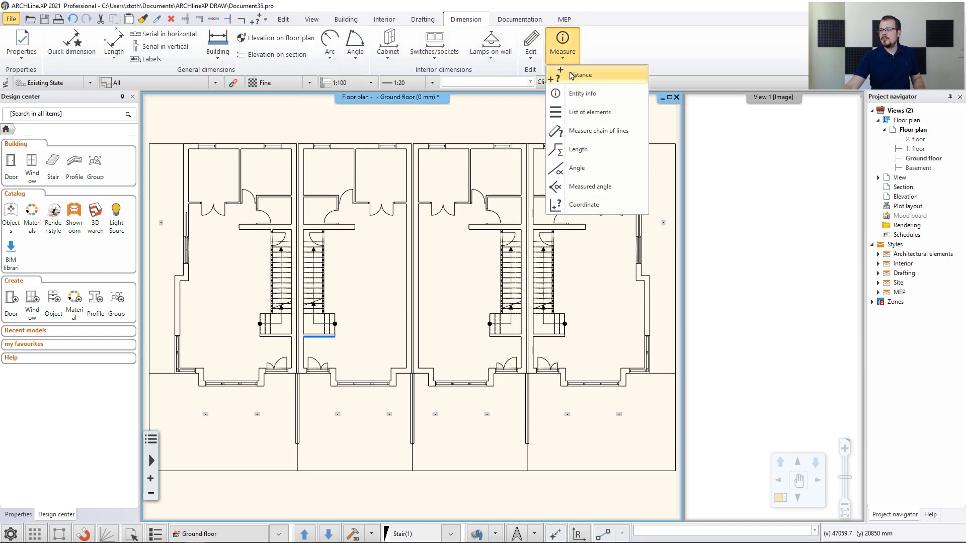
left_click(578, 77)
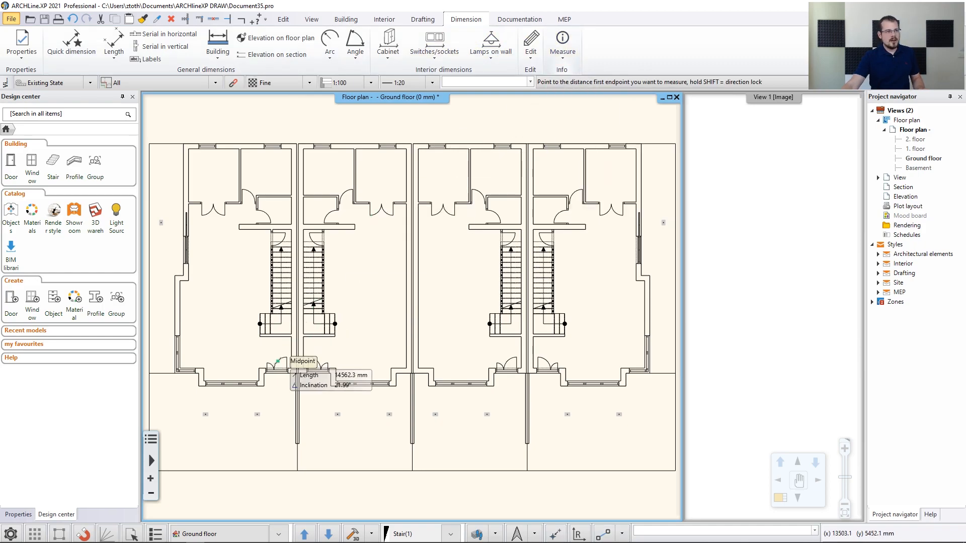
scroll(291, 352, "up", 6)
left_click(371, 336)
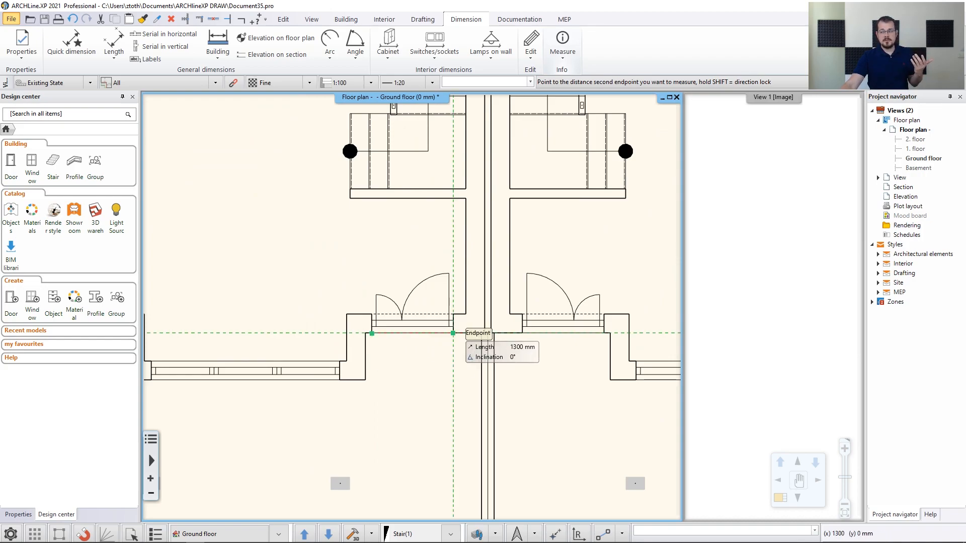
left_click(453, 333)
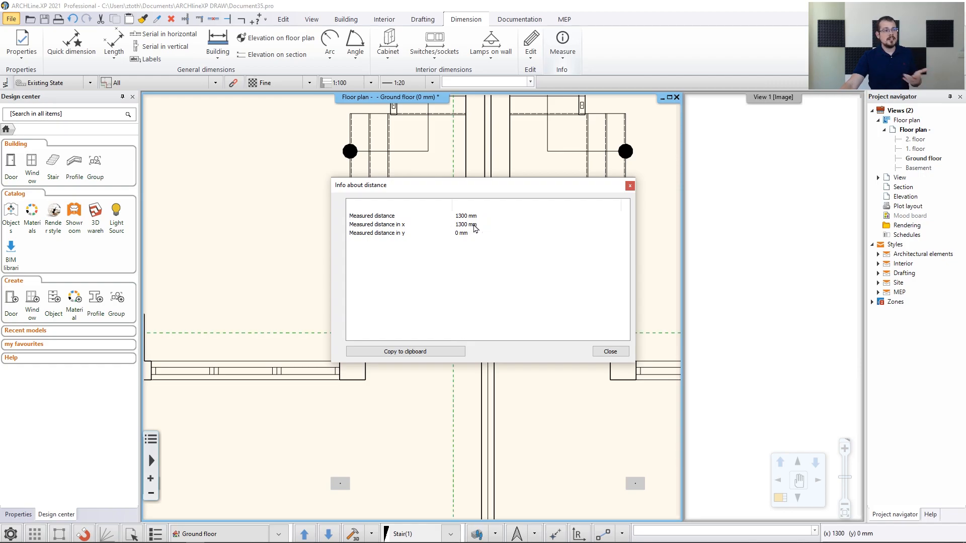
left_click(630, 187)
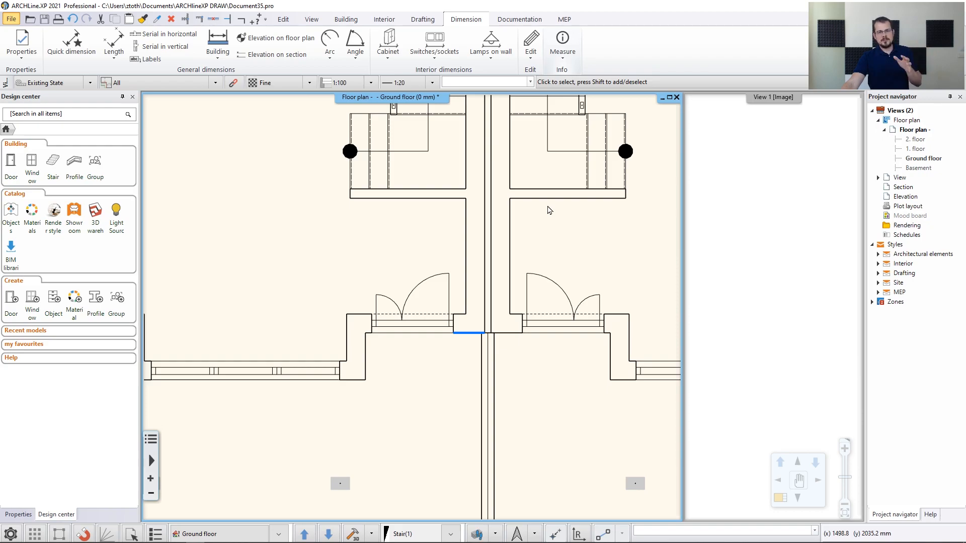
scroll(348, 220, "down", 5)
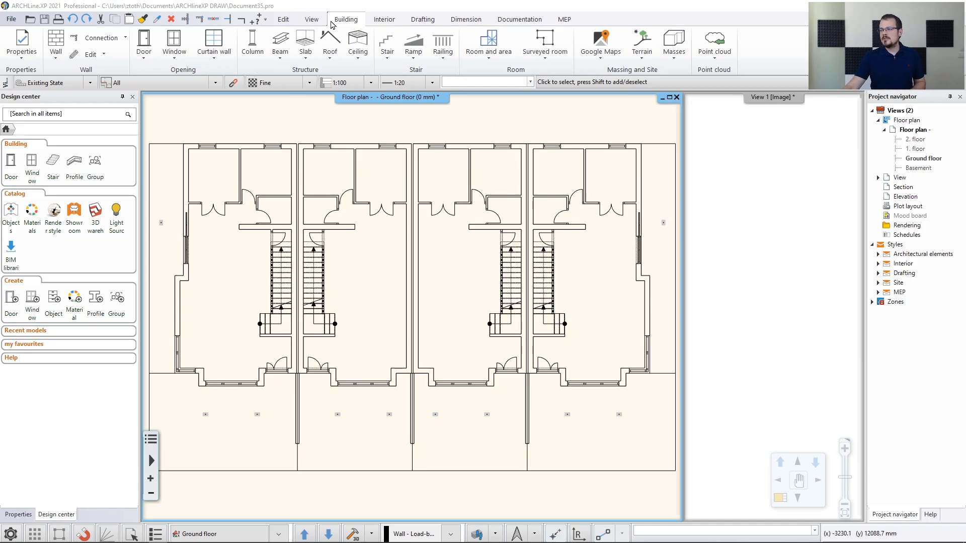
left_click(57, 45)
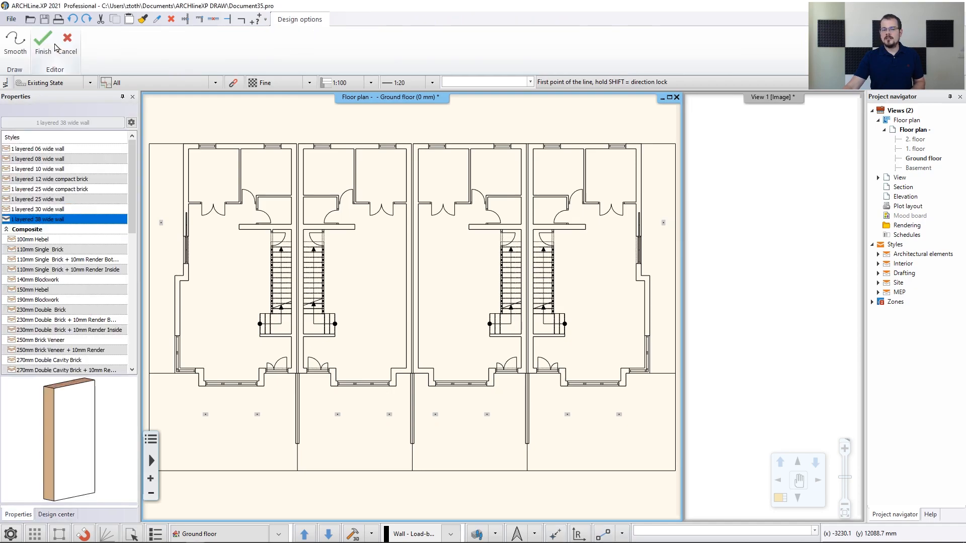
left_click(103, 330)
left_click(101, 320)
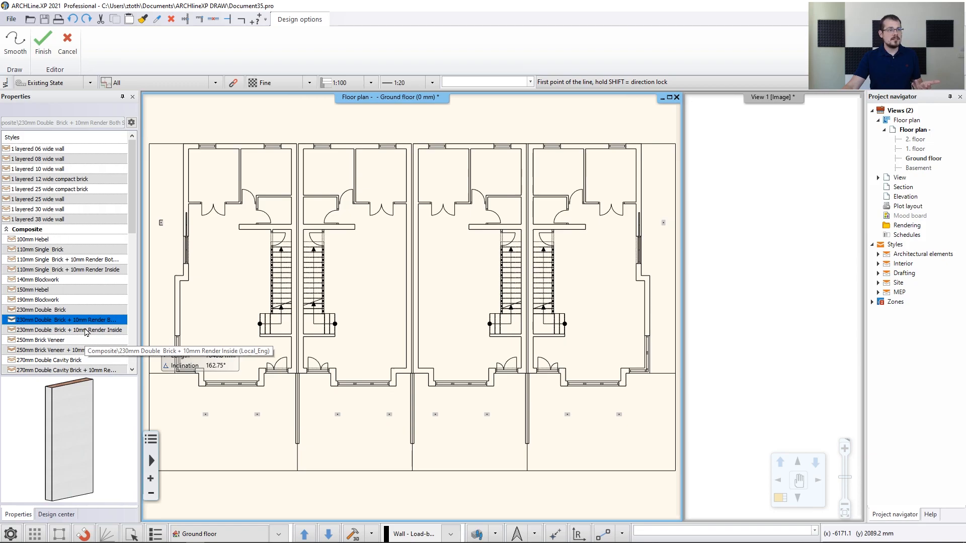
left_click(61, 223)
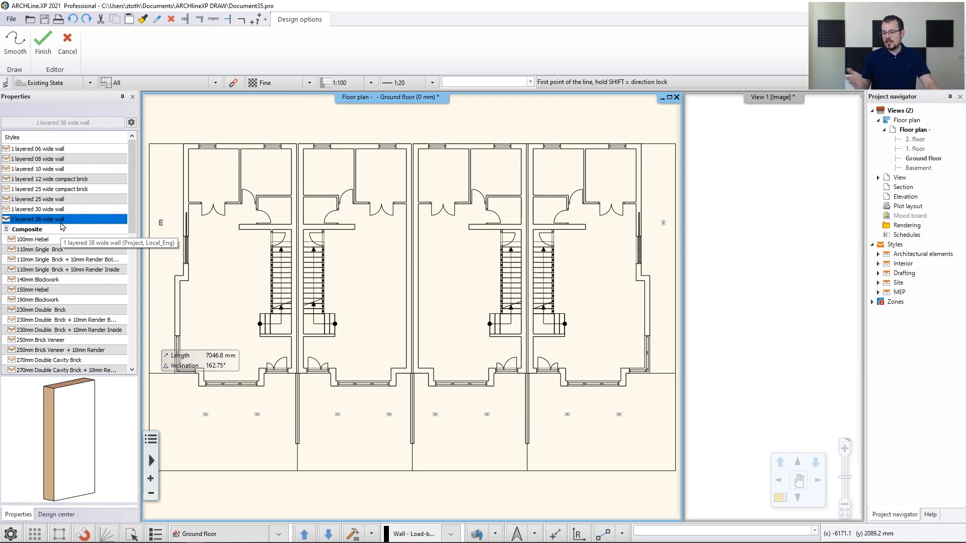
key("Escape")
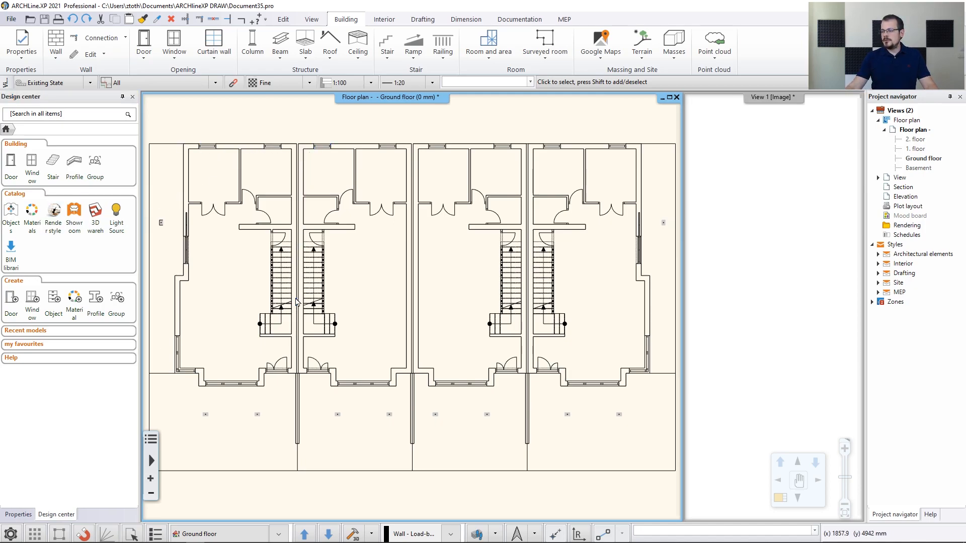
scroll(266, 202, "up", 1)
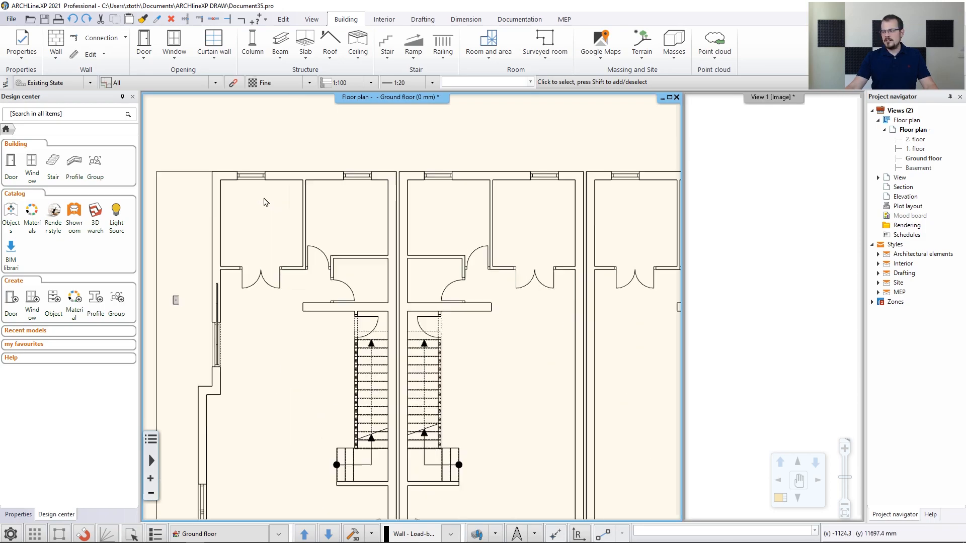
scroll(266, 202, "up", 1)
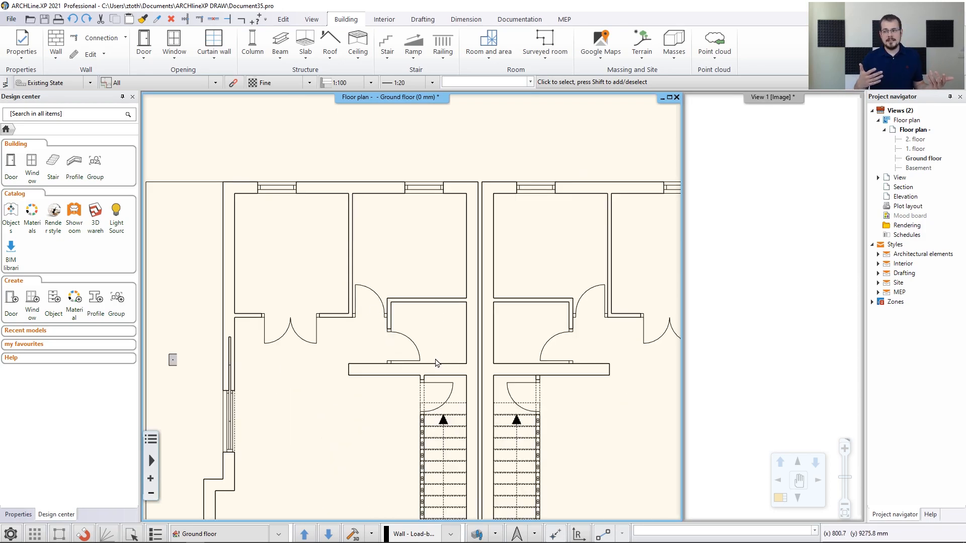
Trace the 38-wide back wall along the plan's top edge with Walls on DWG drawing
left_click(56, 53)
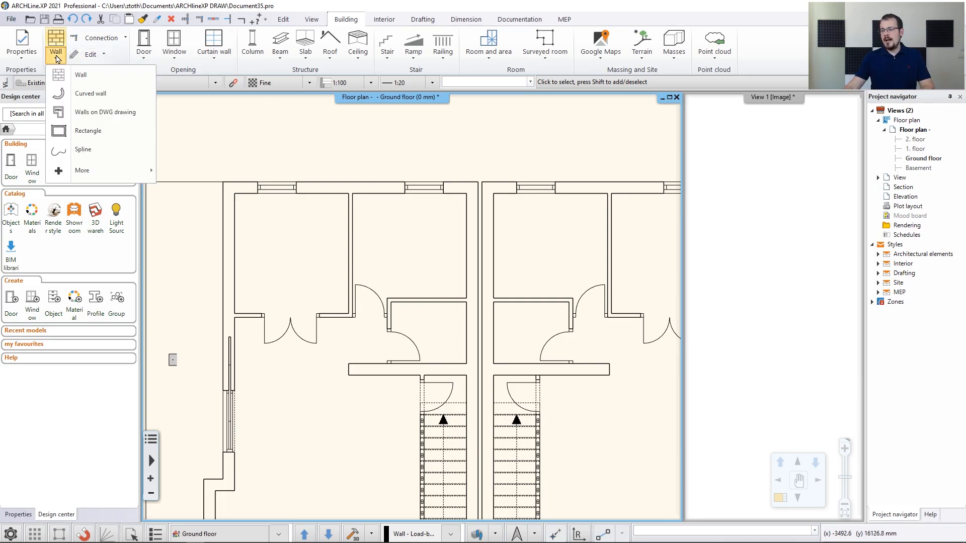
left_click(82, 112)
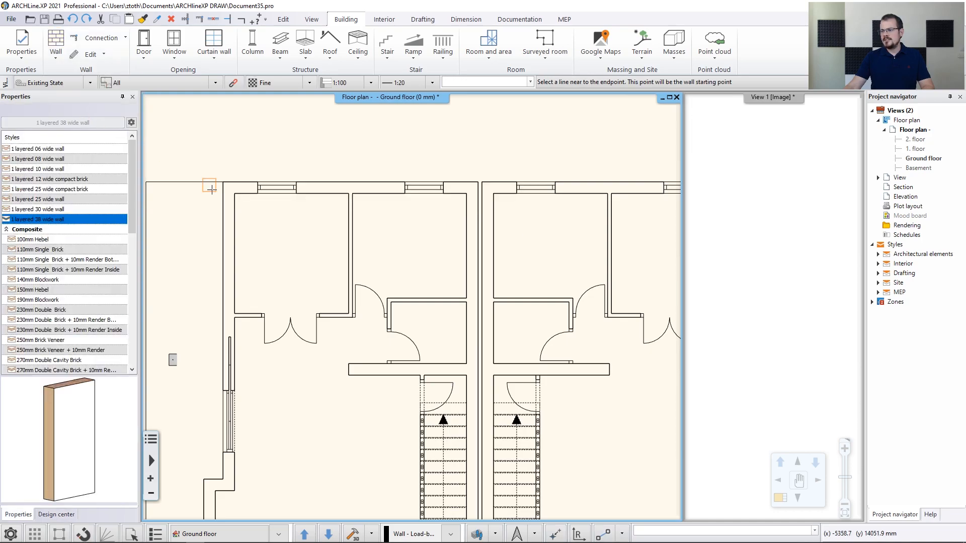
left_click(242, 194)
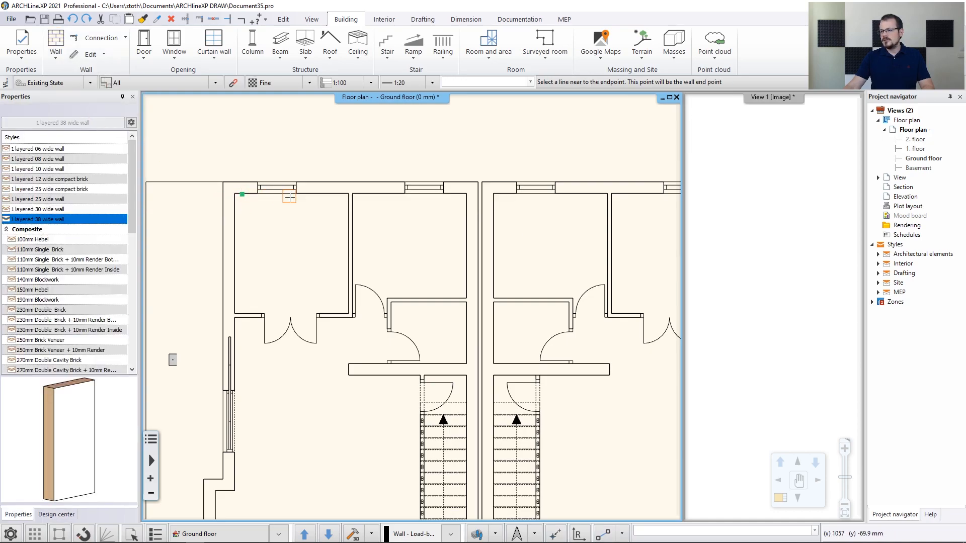
left_click(460, 195)
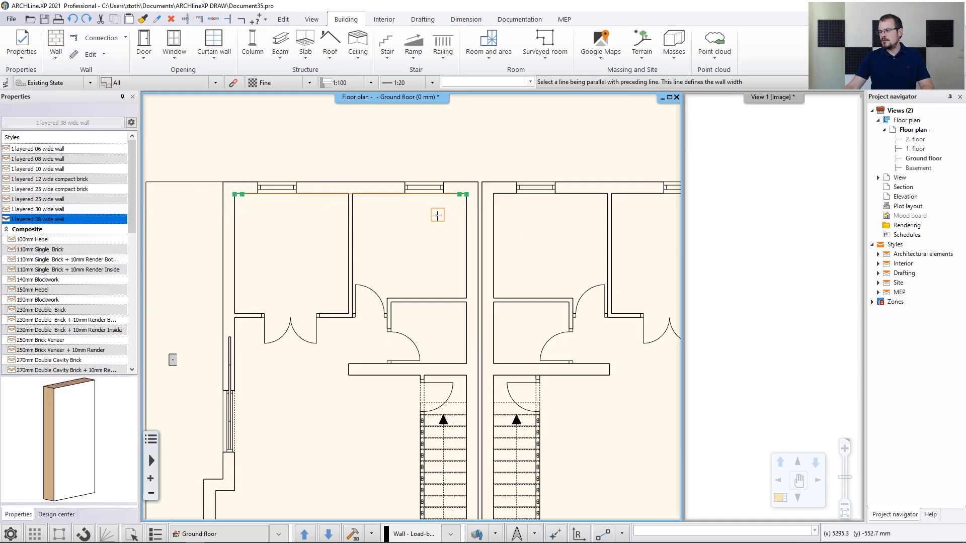
left_click(370, 182)
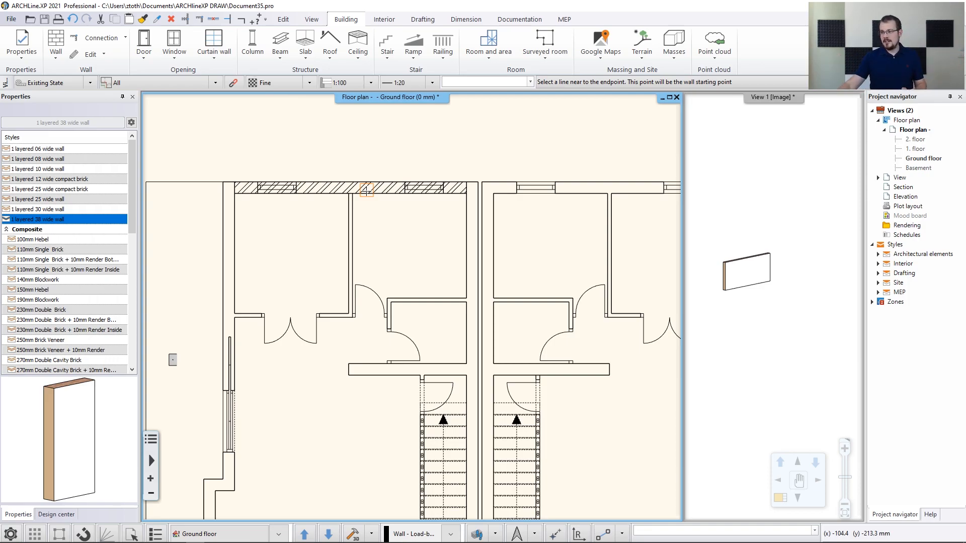
Trace the party wall down to the corridor line
middle_click_drag(514, 270, 454, 202)
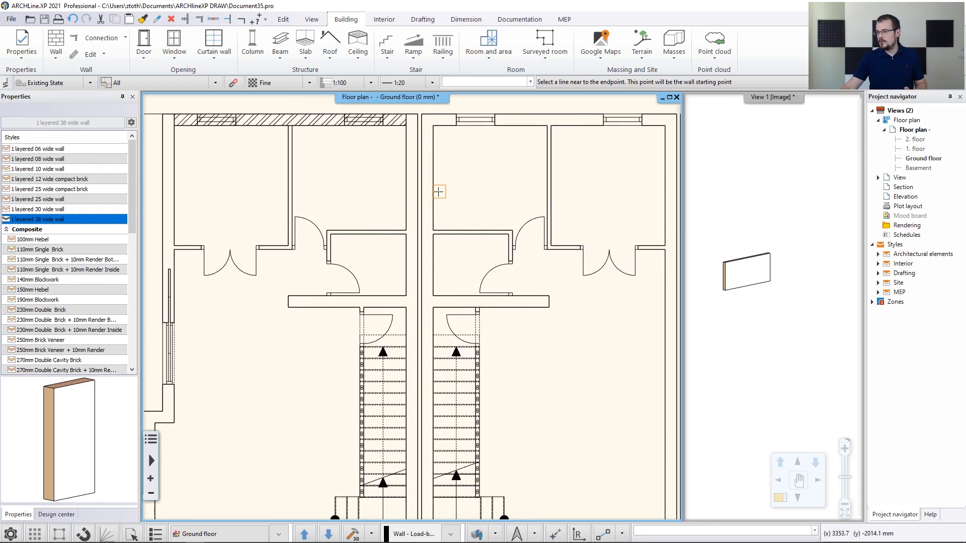
left_click(407, 138)
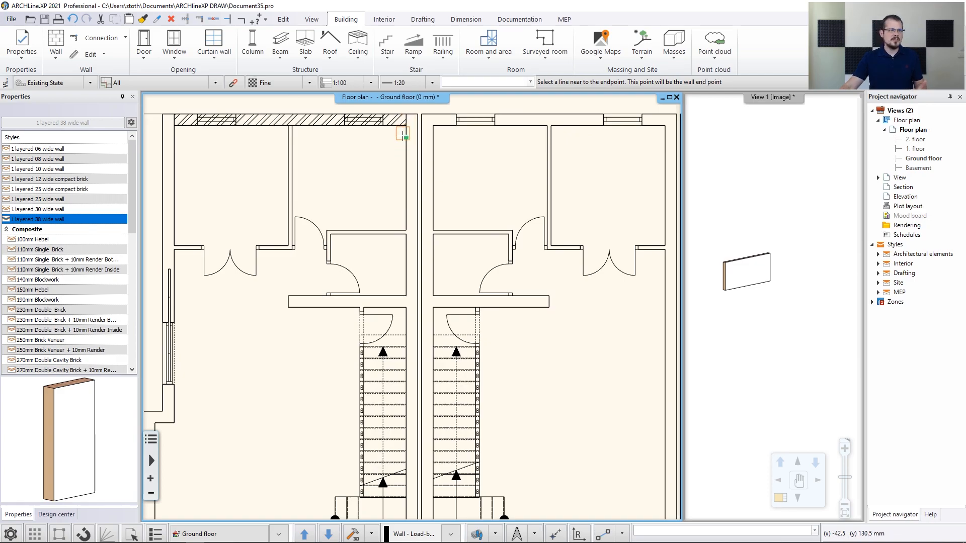
scroll(415, 305, "down", 2)
middle_click_drag(448, 417, 419, 178)
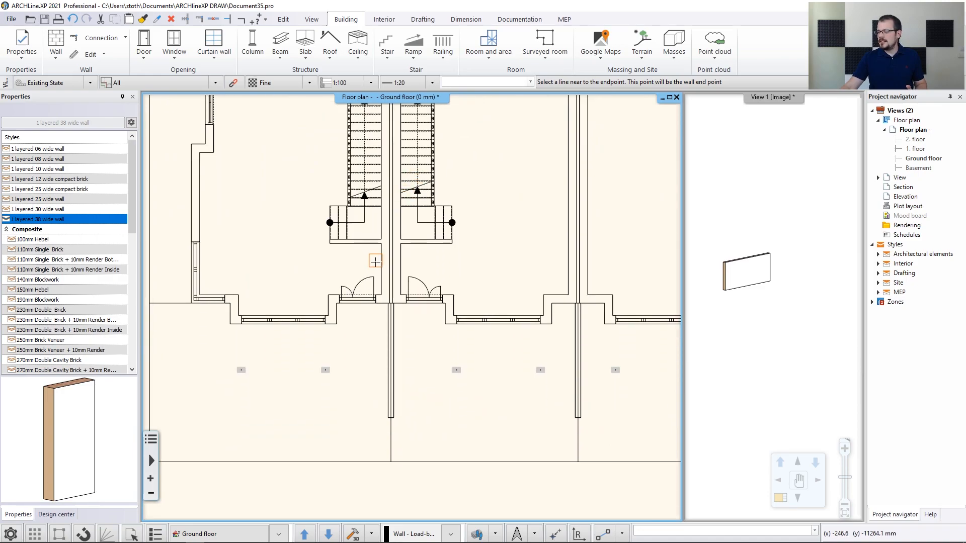
scroll(373, 258, "up", 3)
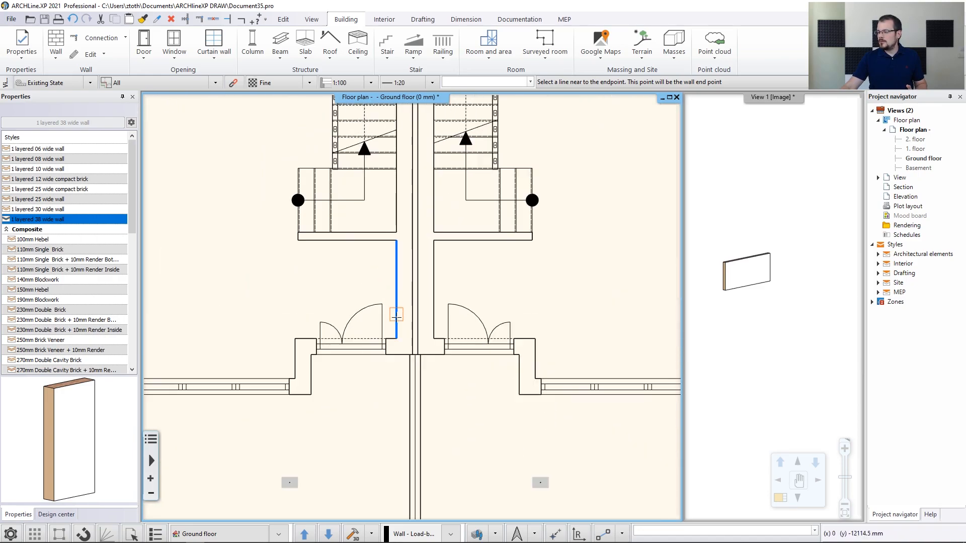
left_click(410, 264)
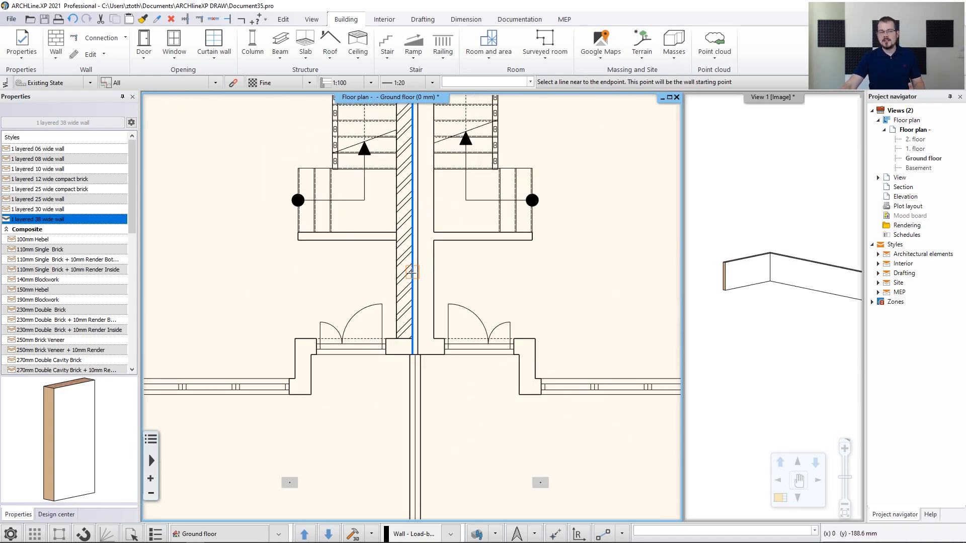
Trace the front wall and the short left wall beside it
scroll(395, 312, "up", 2)
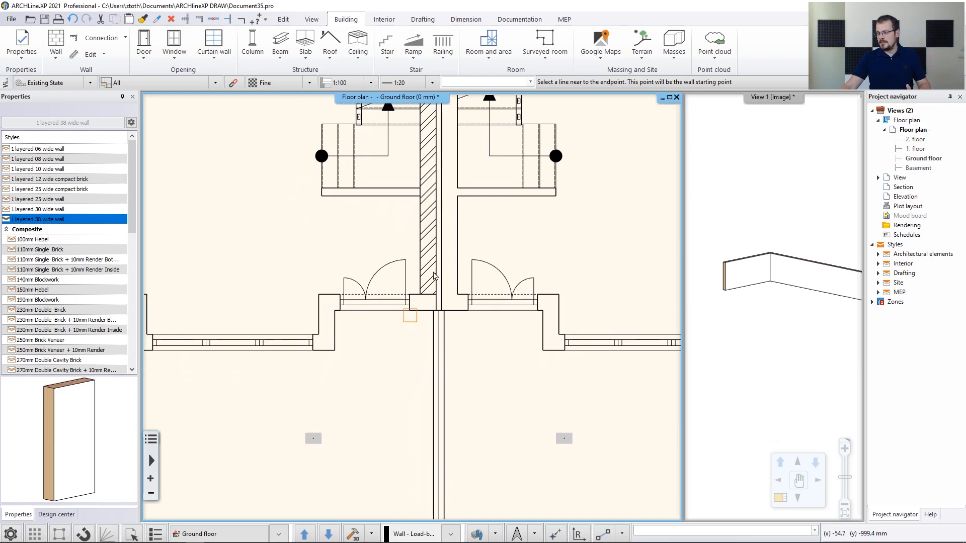
scroll(420, 297, "up", 2)
left_click(412, 297)
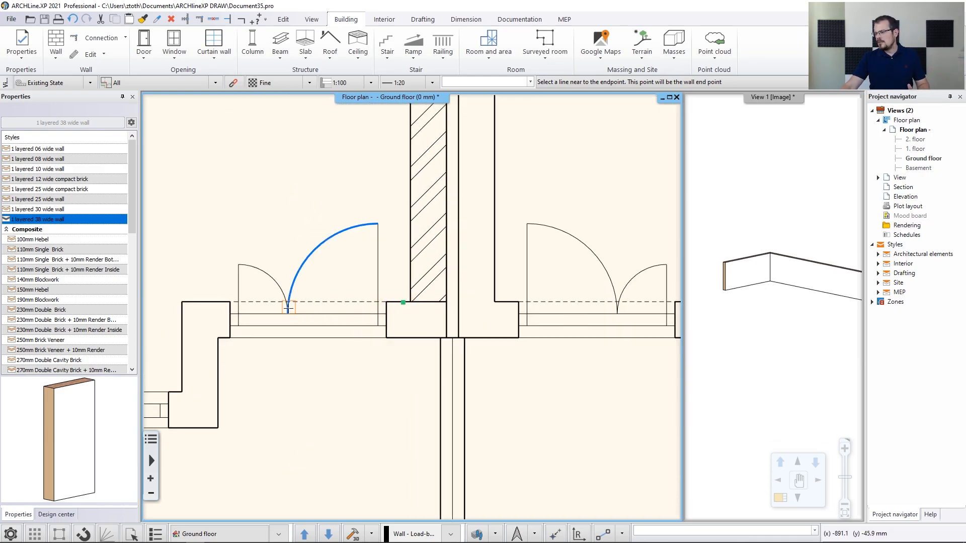
left_click(209, 302)
left_click(396, 342)
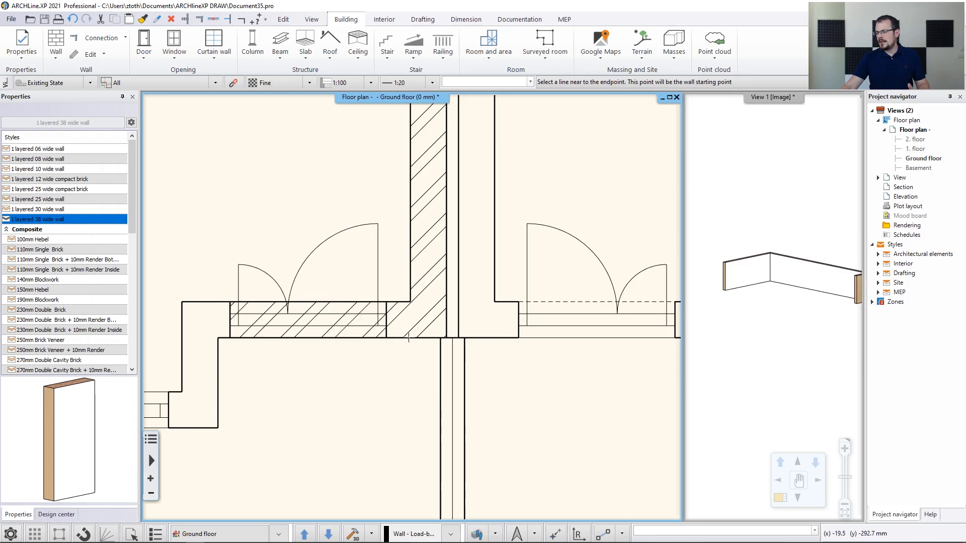
left_click(183, 362)
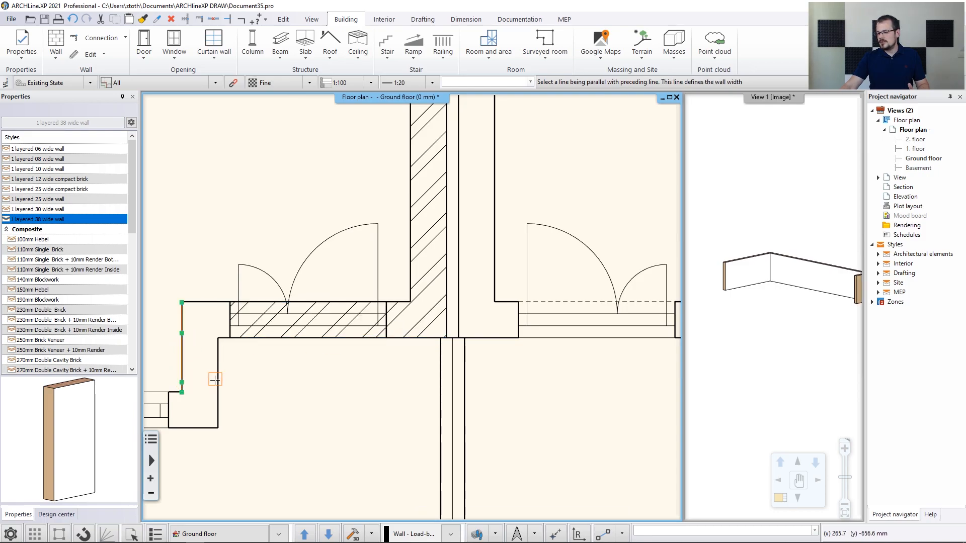
left_click(217, 365)
Trace the front window wall and the vertical front jog walls
middle_click_drag(217, 365, 416, 279)
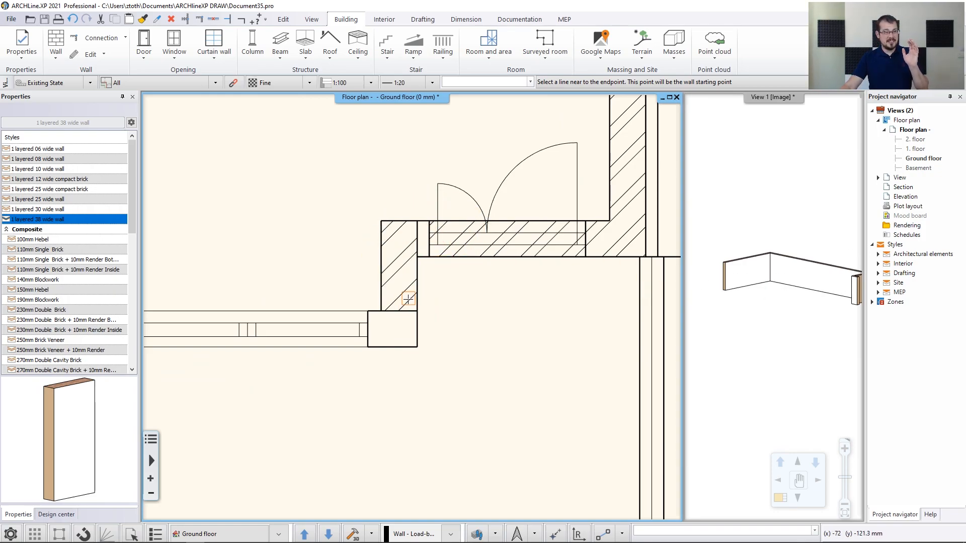
middle_click_drag(385, 316, 528, 308)
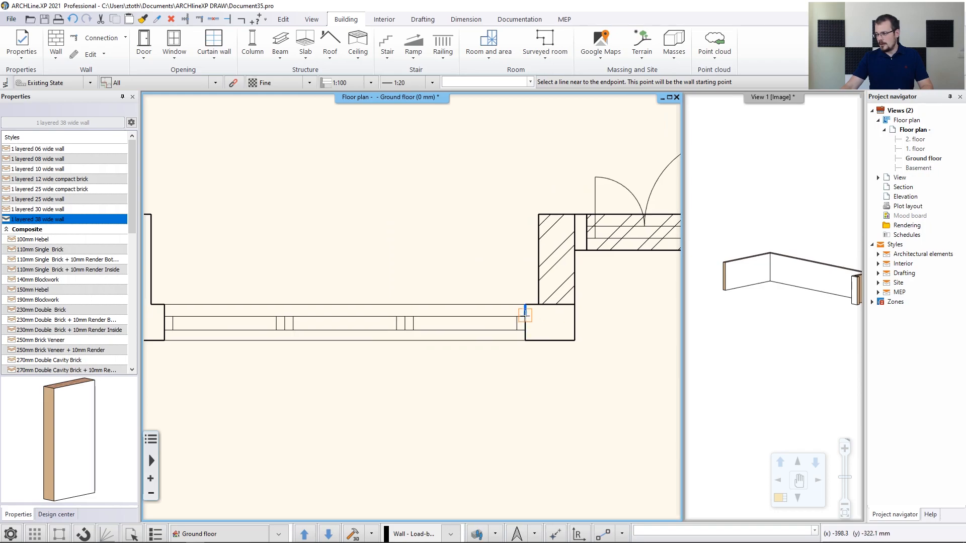
left_click(531, 305)
left_click(160, 305)
left_click(550, 341)
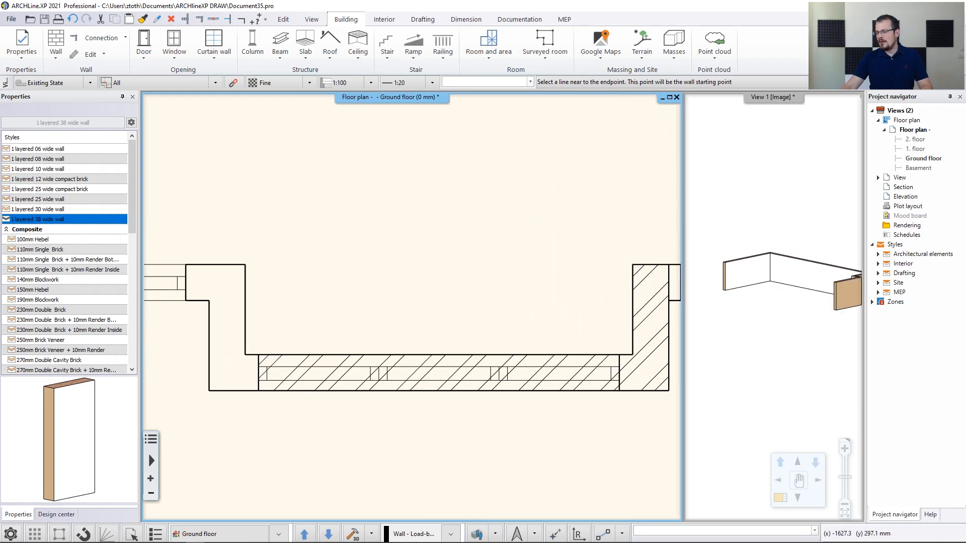
left_click(280, 309)
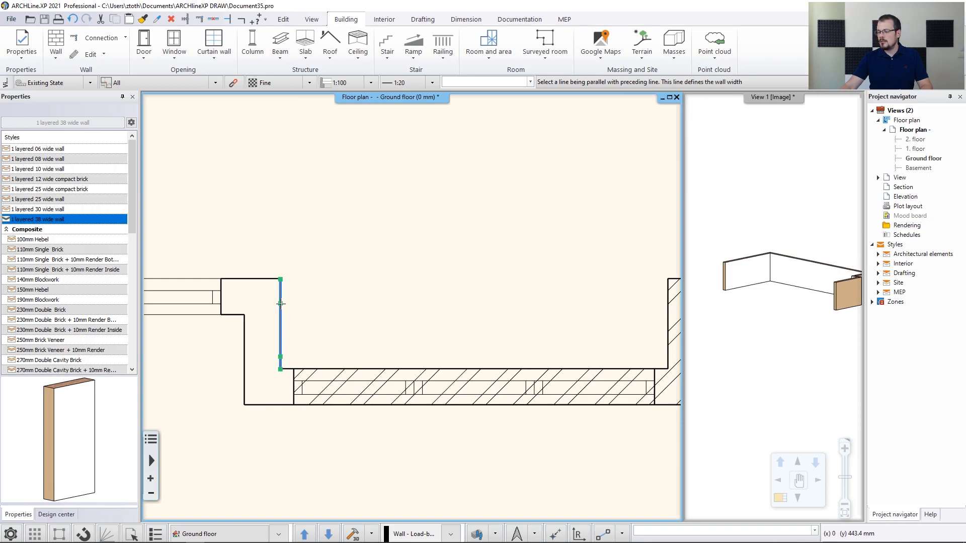
left_click(244, 339)
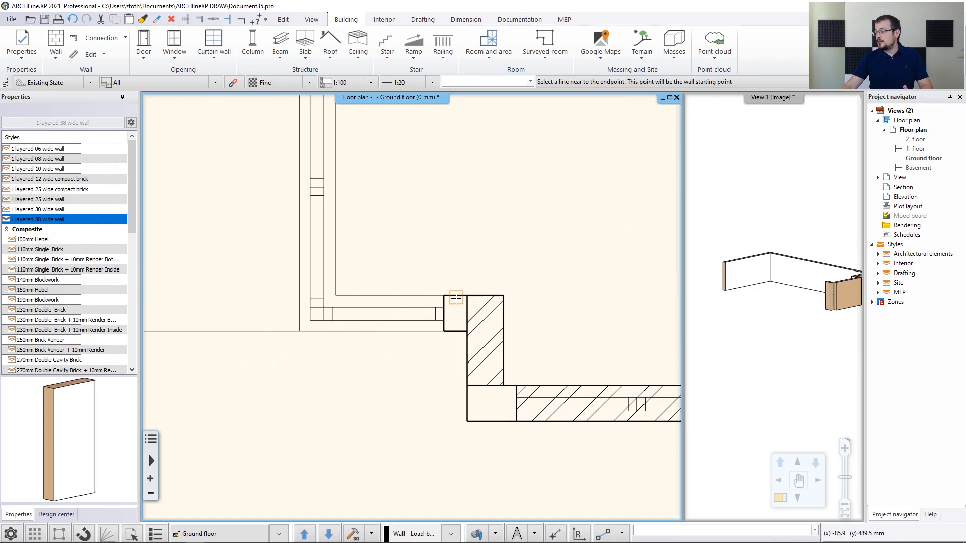
left_click(346, 296)
left_click(386, 331)
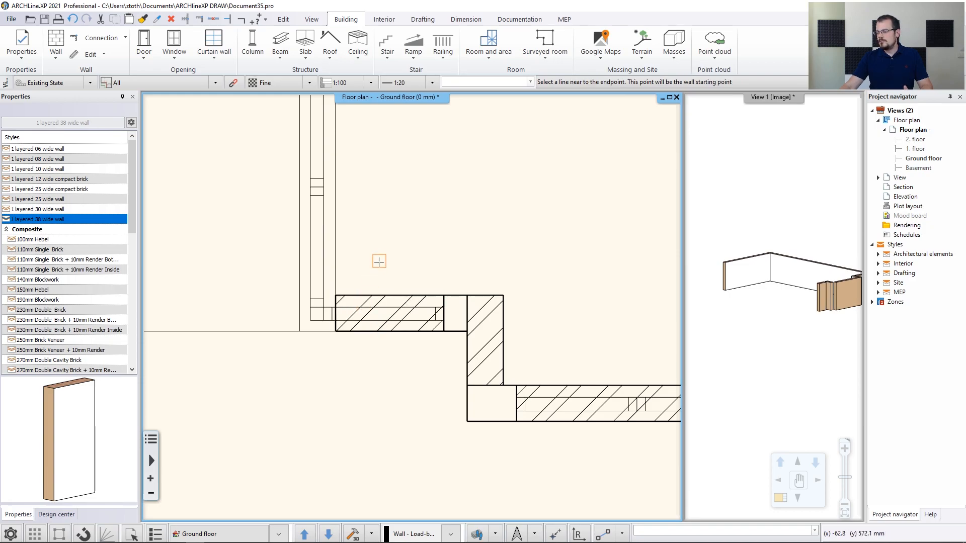
Trace the long side wall, filling the notch beside the column, and finish wall drawing
middle_click_drag(377, 267, 362, 358)
scroll(347, 251, "down", 2)
middle_click_drag(380, 162, 384, 363)
left_click(357, 195)
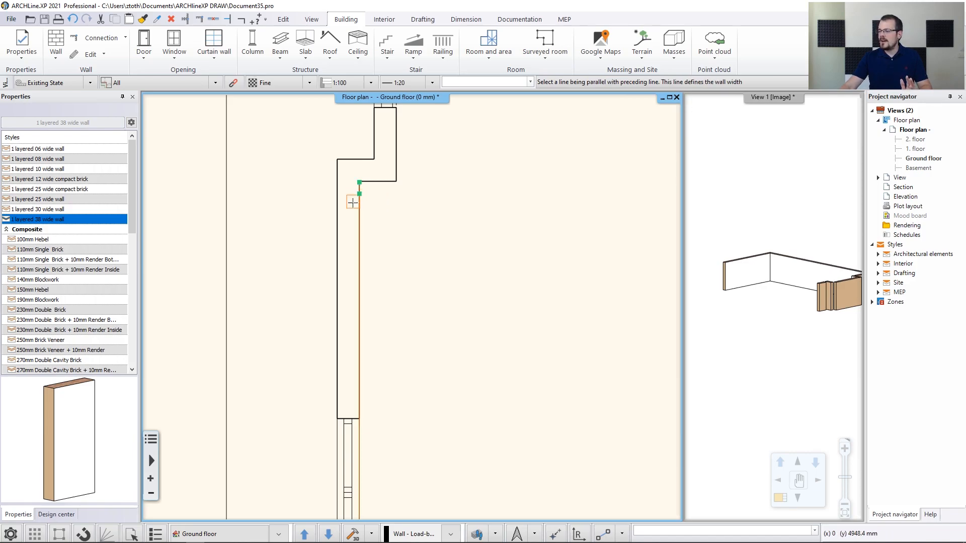
left_click(340, 216)
mouse_move(379, 193)
middle_mouse_down()
mouse_move(361, 249)
mouse_move(328, 289)
mouse_move(278, 418)
middle_mouse_up()
left_click(335, 296)
left_click(316, 275)
left_click(316, 392)
middle_click_drag(368, 155, 392, 432)
left_click(341, 162)
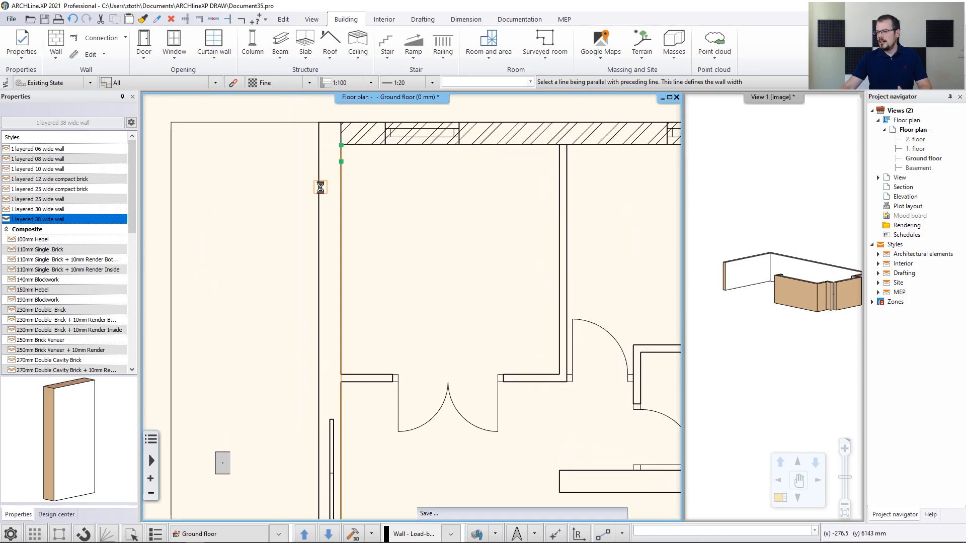
left_click(319, 187)
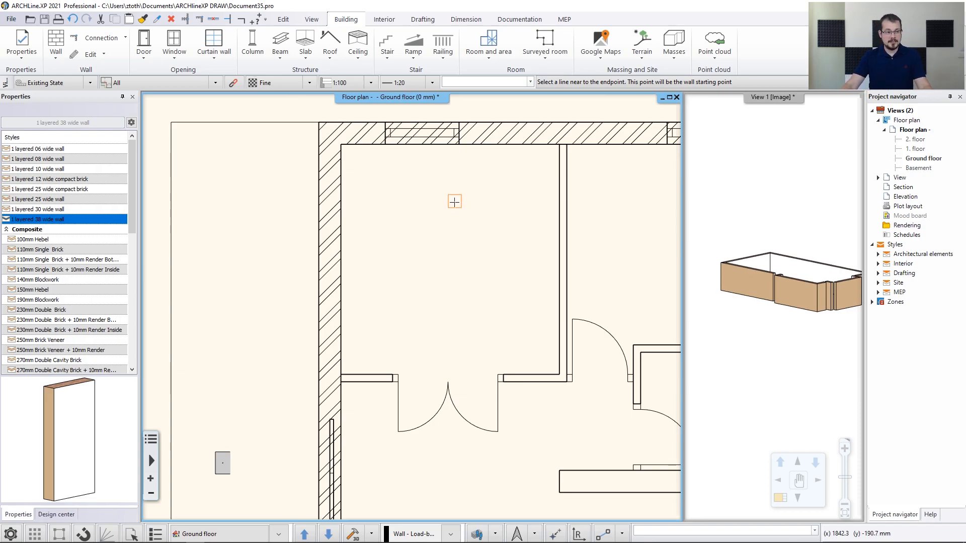
key("Escape")
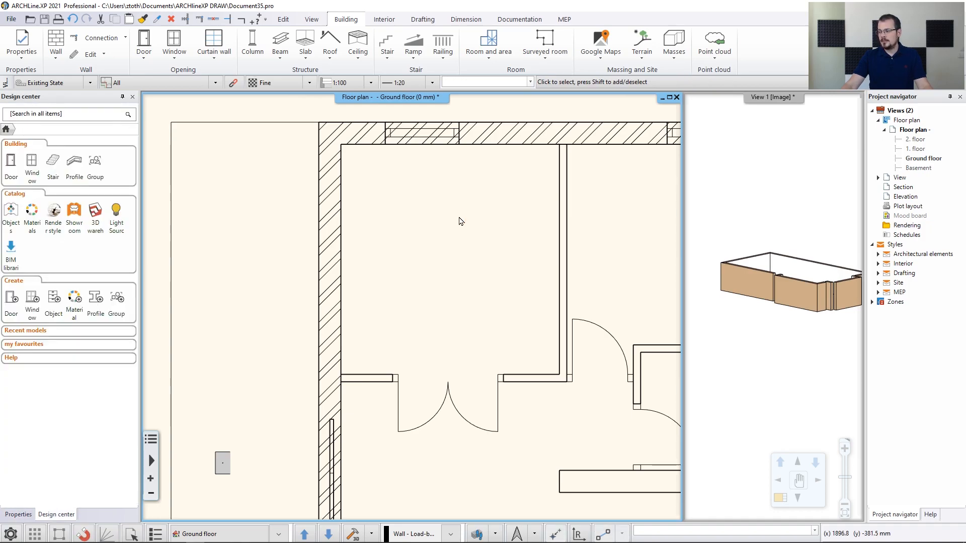
Zoom to extents to see the whole ground floor with the traced walls
middle_click(461, 220)
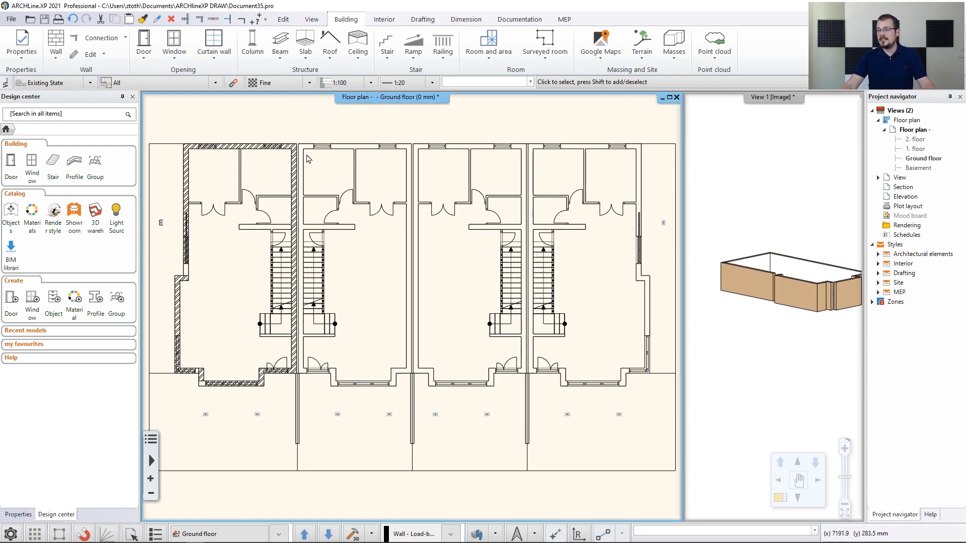
Join the jog walls to the upper and lower walls with L connections
left_click(200, 24)
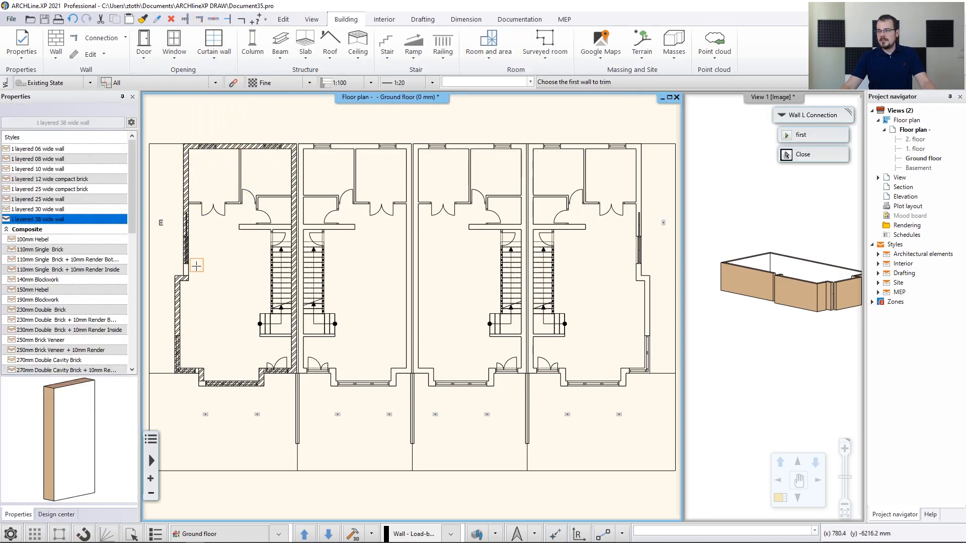
scroll(191, 274, "up", 5)
scroll(325, 297, "up", 3)
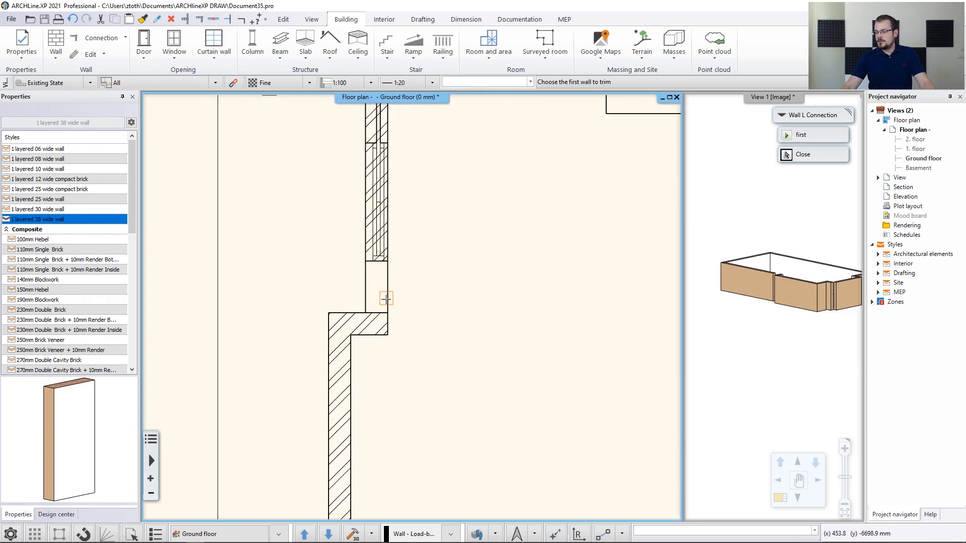
left_click(366, 334)
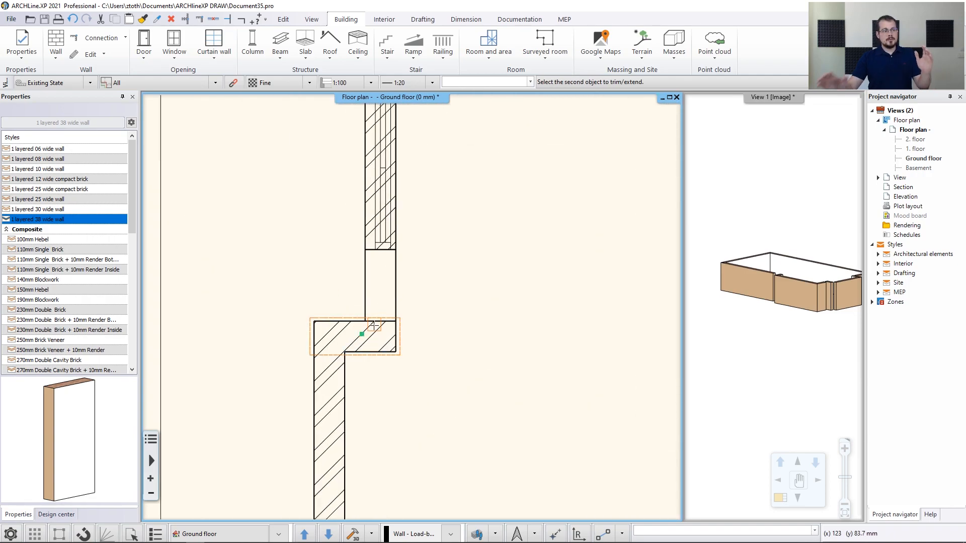
left_click(391, 247)
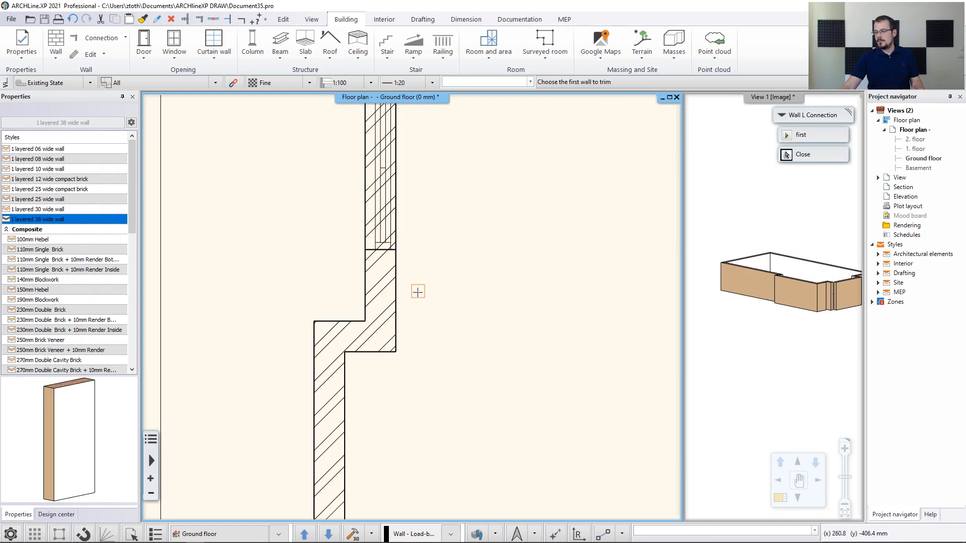
scroll(420, 291, "down", 3)
middle_click_drag(472, 498, 418, 321)
scroll(372, 402, "up", 3)
left_click(374, 263)
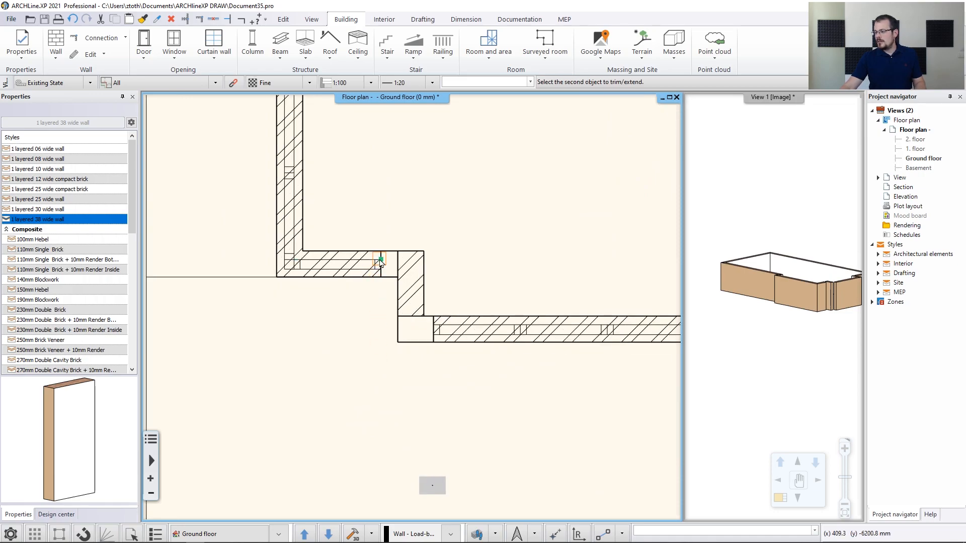
left_click(418, 265)
left_click(415, 311)
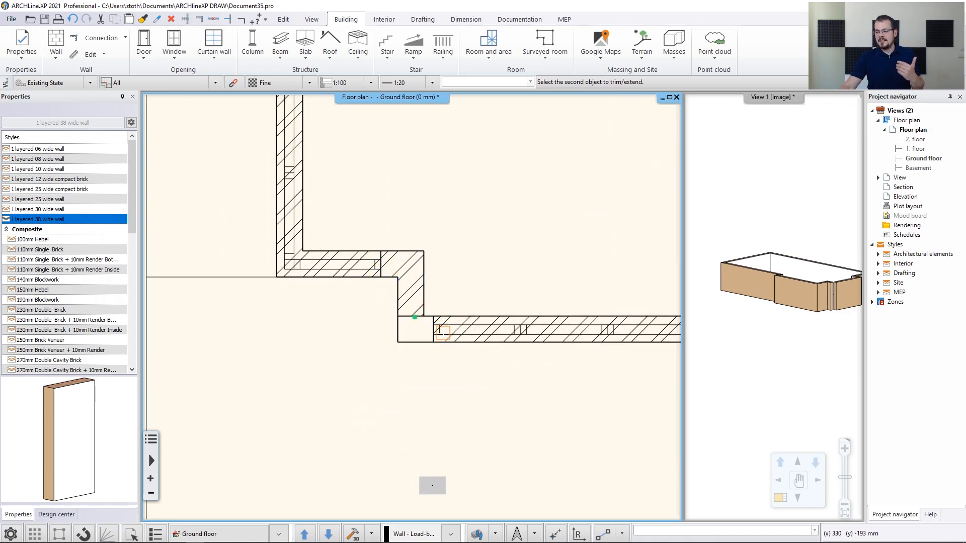
left_click(442, 332)
Join the right jog wall to the wall by the door and end the connection command
middle_click_drag(501, 302, 381, 314)
left_click(566, 283)
left_click(613, 278)
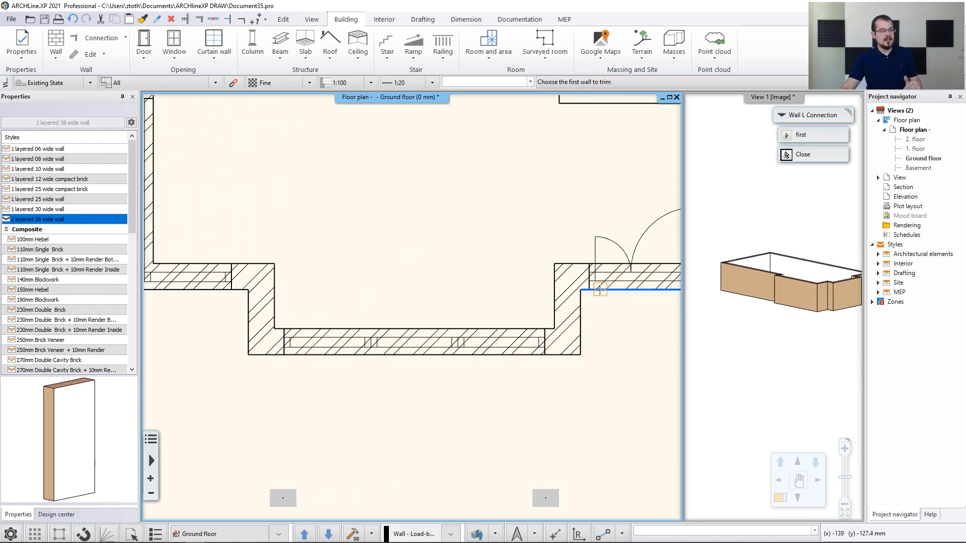
scroll(600, 289, "down", 2)
middle_click_drag(587, 280, 538, 389)
middle_click_drag(538, 240, 558, 305)
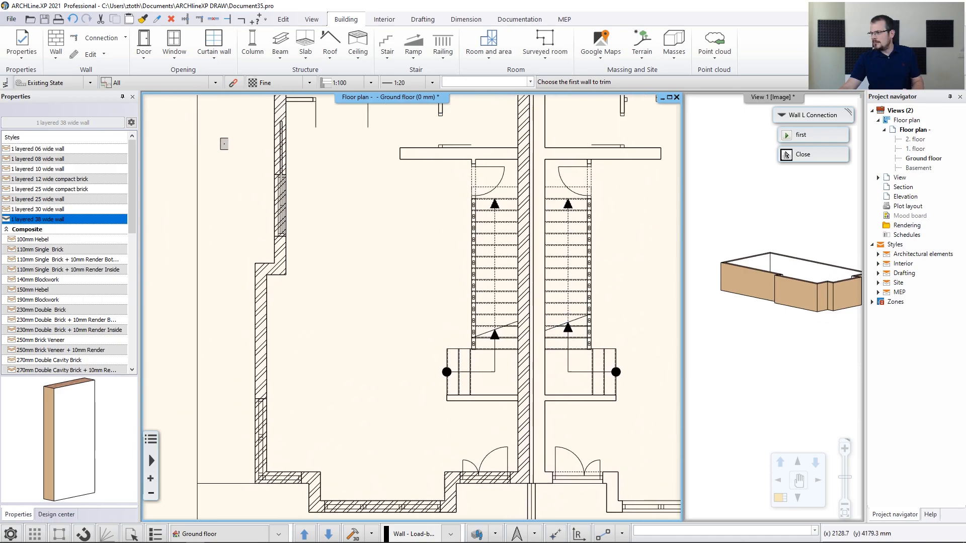
scroll(450, 411, "down", 2)
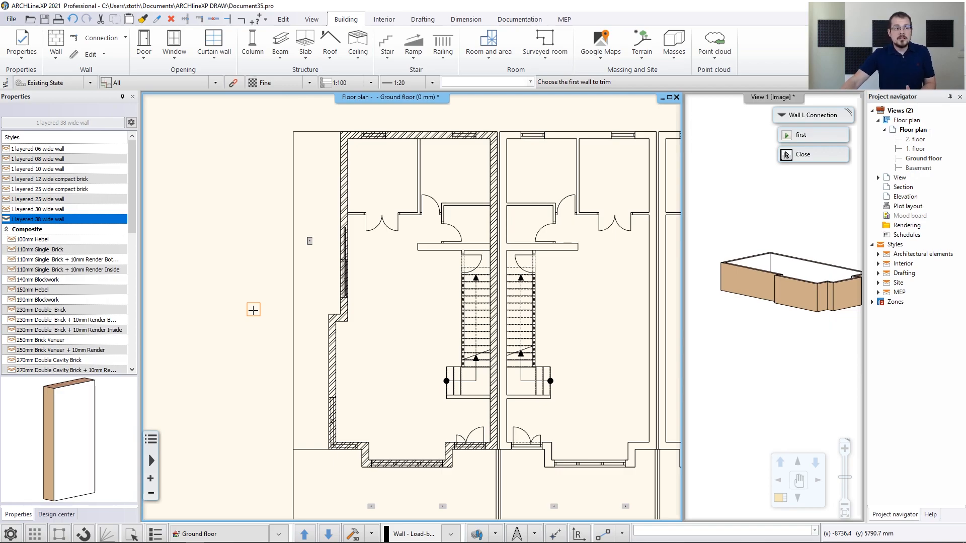
key("Escape")
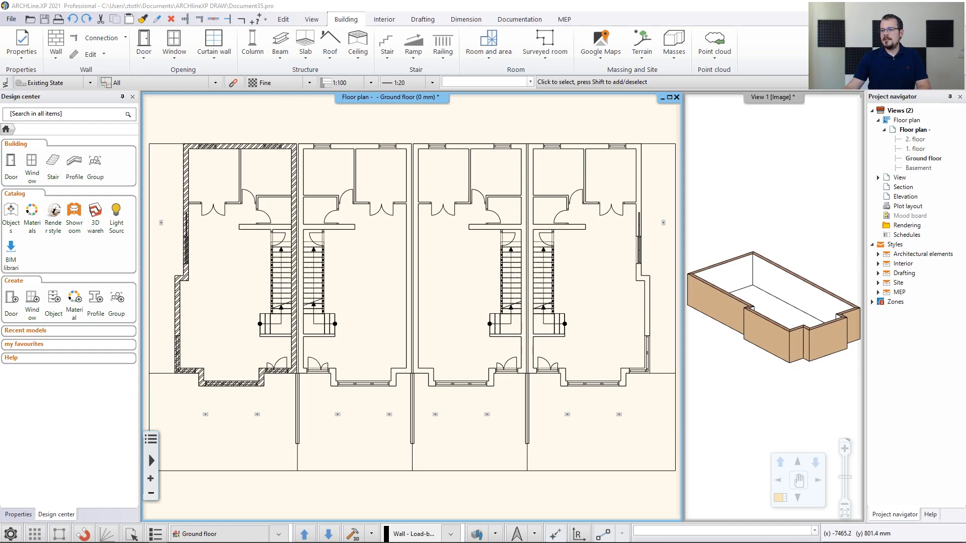
Trace the hallway wall from the left exterior wall to the partition line
left_click(61, 60)
left_click(95, 112)
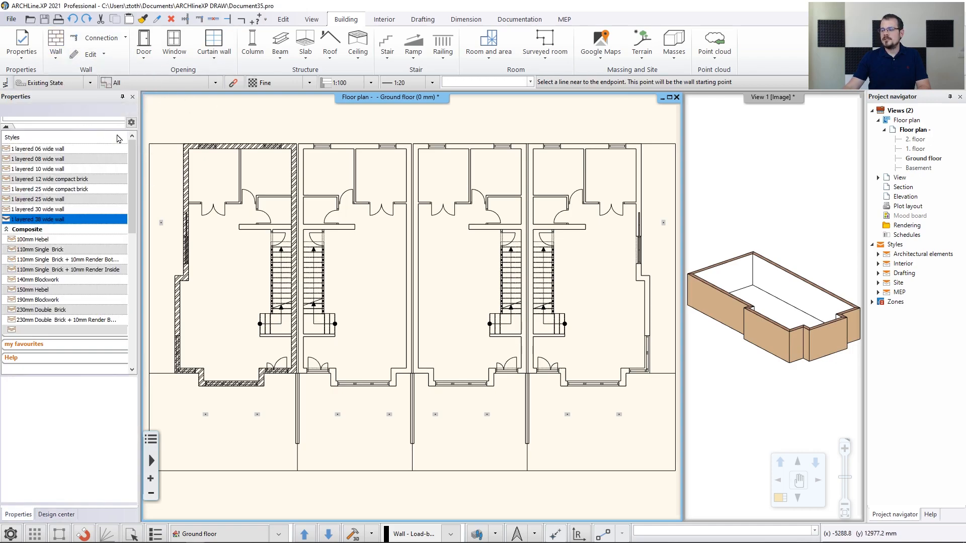
scroll(241, 221, "up", 5)
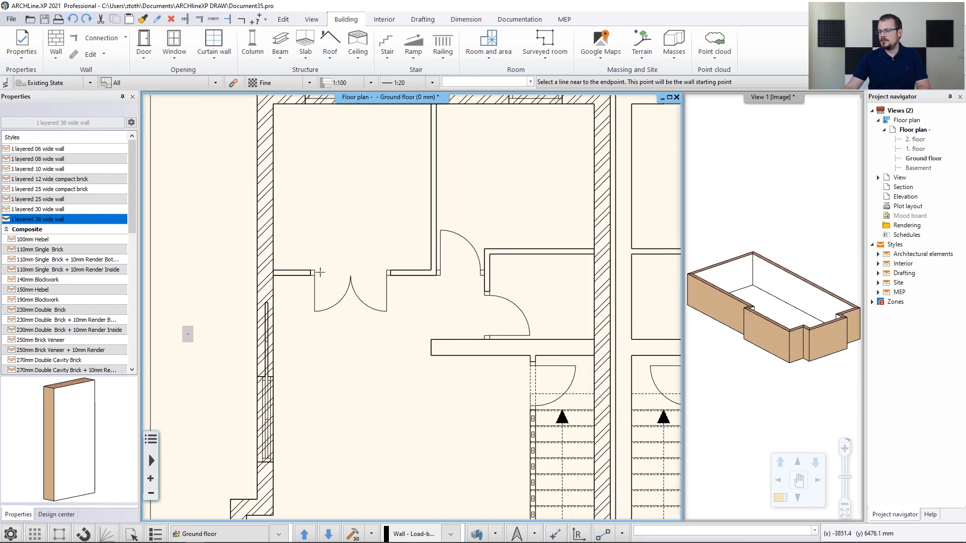
middle_click_drag(338, 293, 269, 313)
left_click(216, 288)
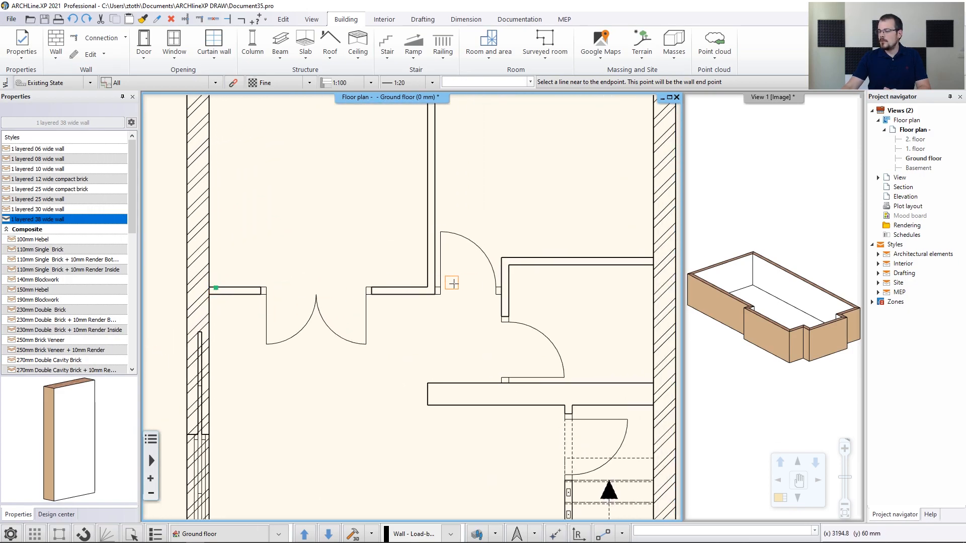
left_click(501, 288)
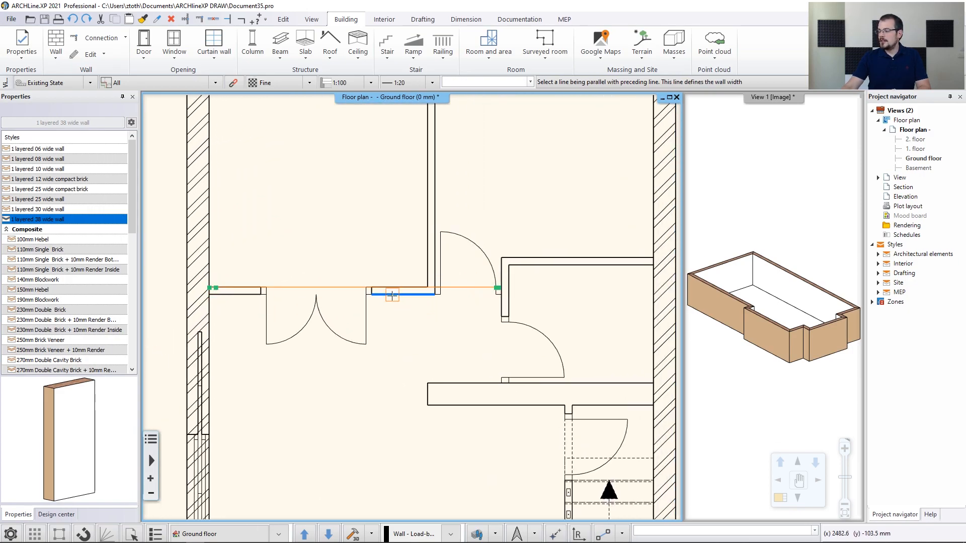
left_click(430, 280)
Trace the partition wall toward the upper rooms and the vertical wall by the lower door
left_click(429, 280)
middle_click_drag(438, 182, 425, 263)
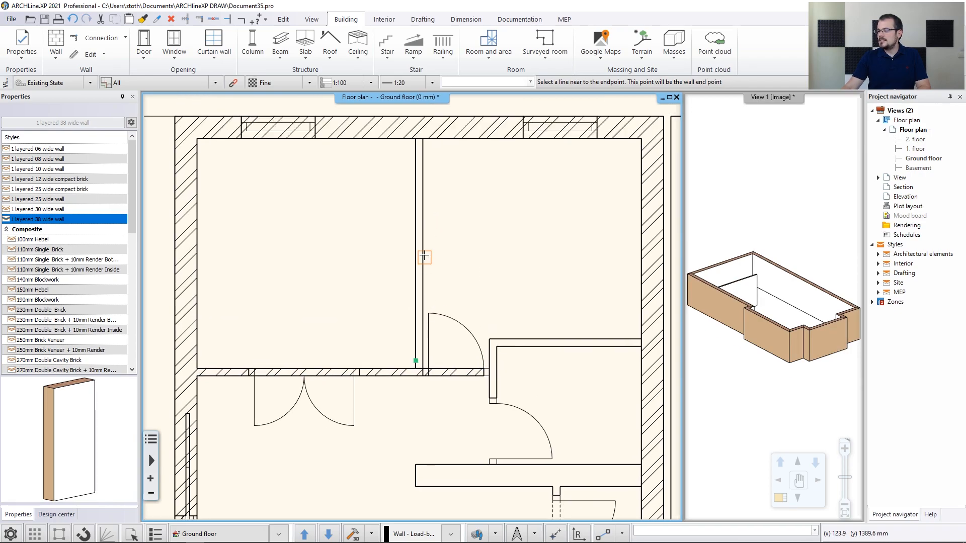
left_click(415, 170)
left_click(632, 339)
left_click(503, 340)
left_click(496, 356)
middle_click_drag(506, 432, 482, 316)
scroll(475, 333, "up", 2)
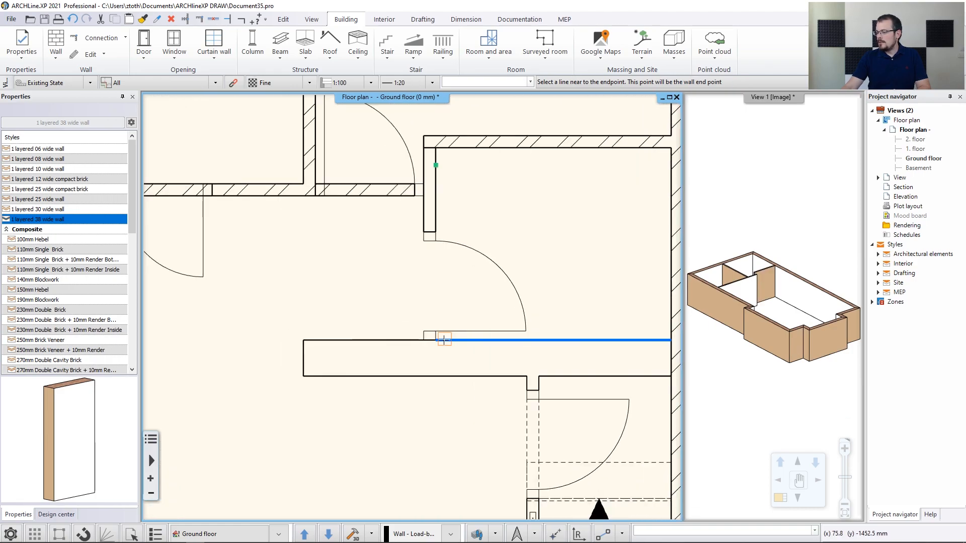
left_click(437, 337)
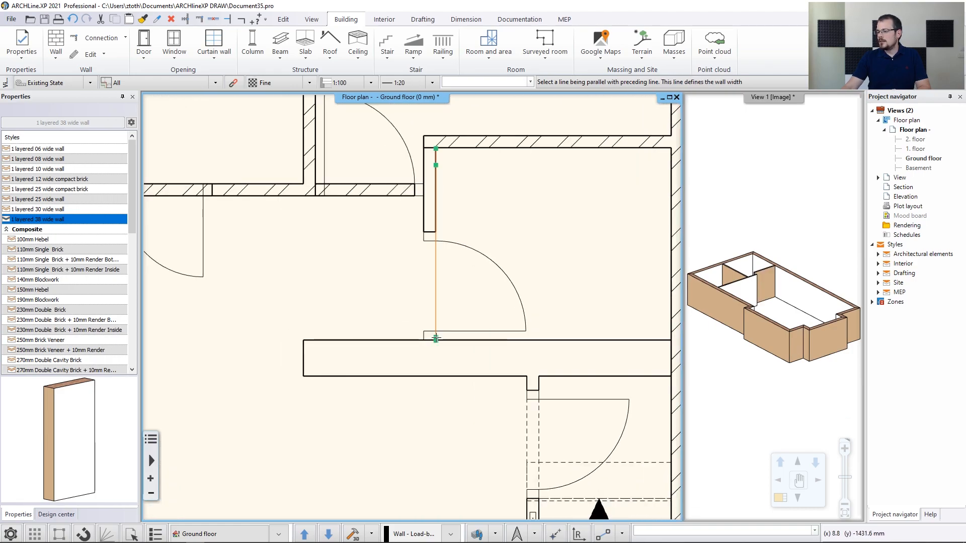
left_click(425, 222)
Trace the corridor partition wall
scroll(433, 207, "up", 3)
middle_click_drag(432, 208, 413, 300)
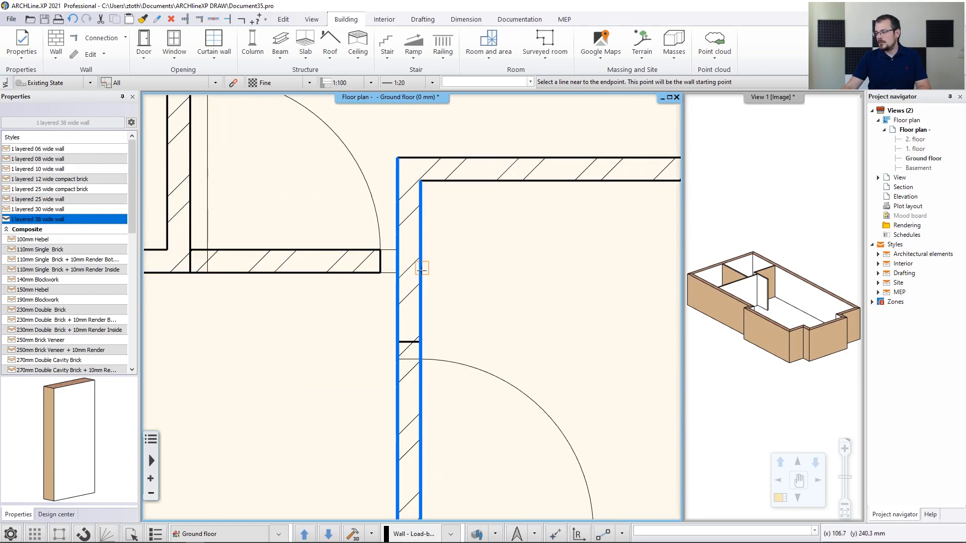
scroll(413, 302, "down", 3)
middle_click_drag(491, 377, 443, 273)
left_click(588, 331)
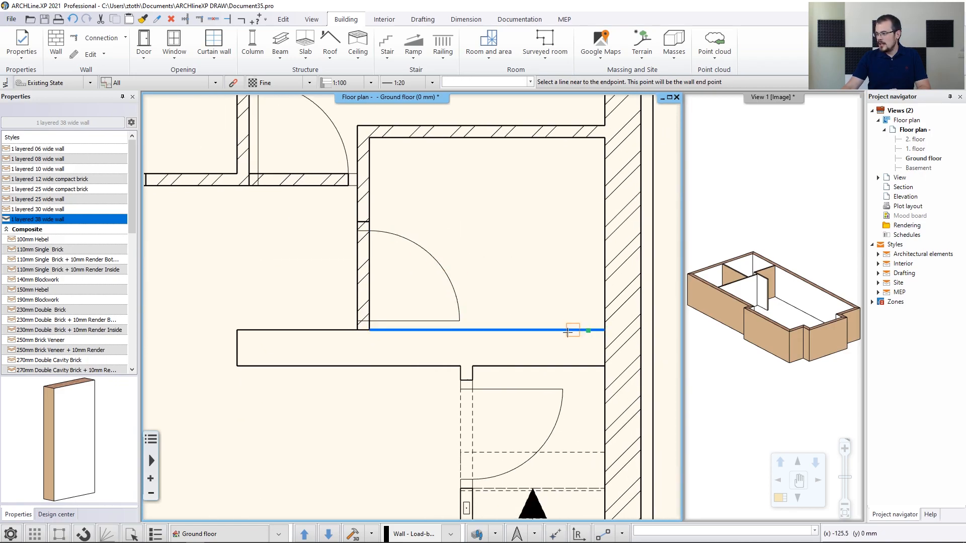
left_click(272, 332)
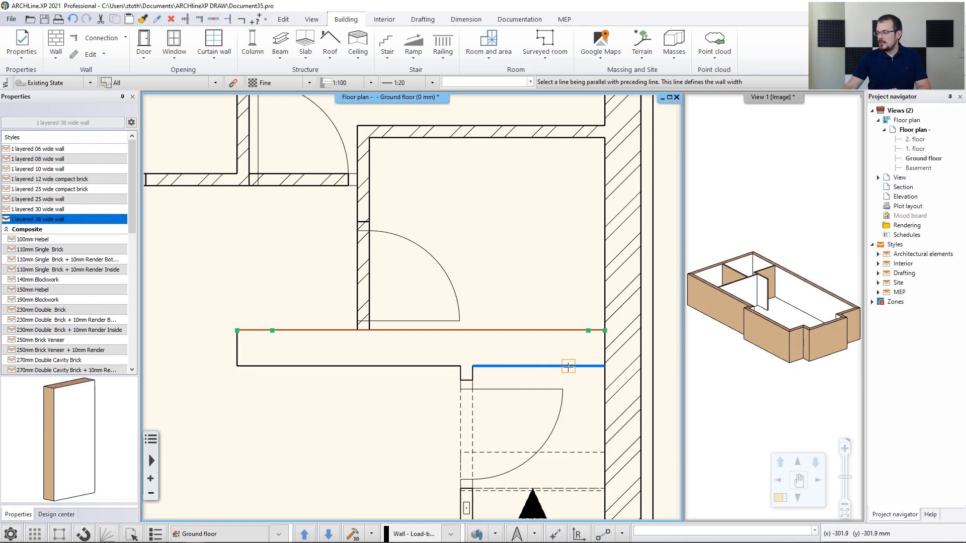
left_click(429, 367)
Trace the walls along the staircase edge and the stair landing, then end wall drawing
middle_click_drag(467, 416, 417, 172)
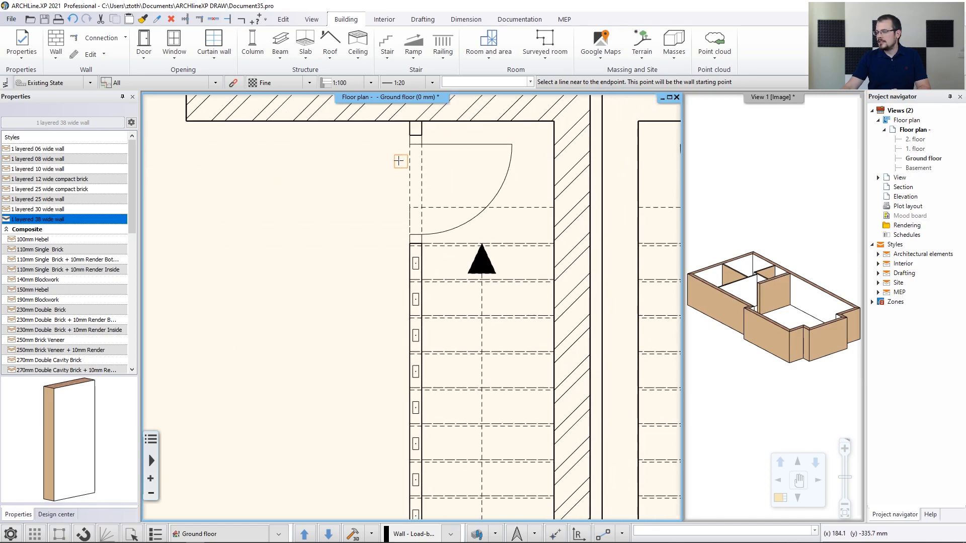
left_click(408, 131)
middle_click_drag(428, 435, 409, 218)
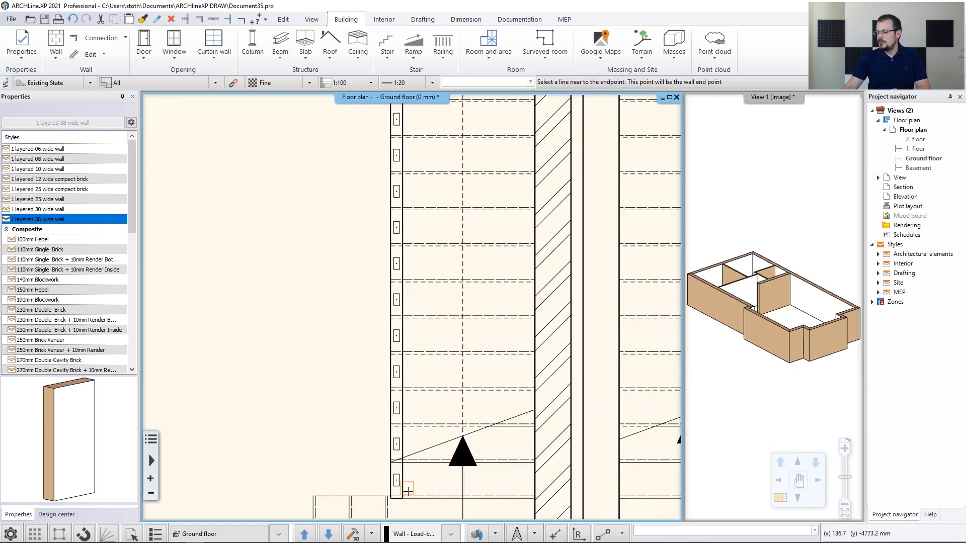
left_click(392, 478)
left_click(401, 469)
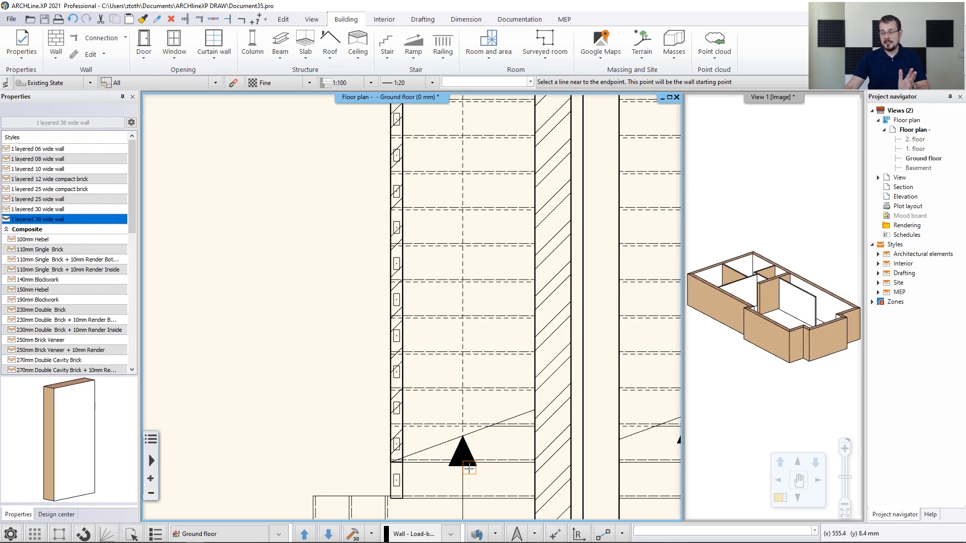
scroll(474, 469, "down", 3)
middle_click_drag(474, 469, 492, 414)
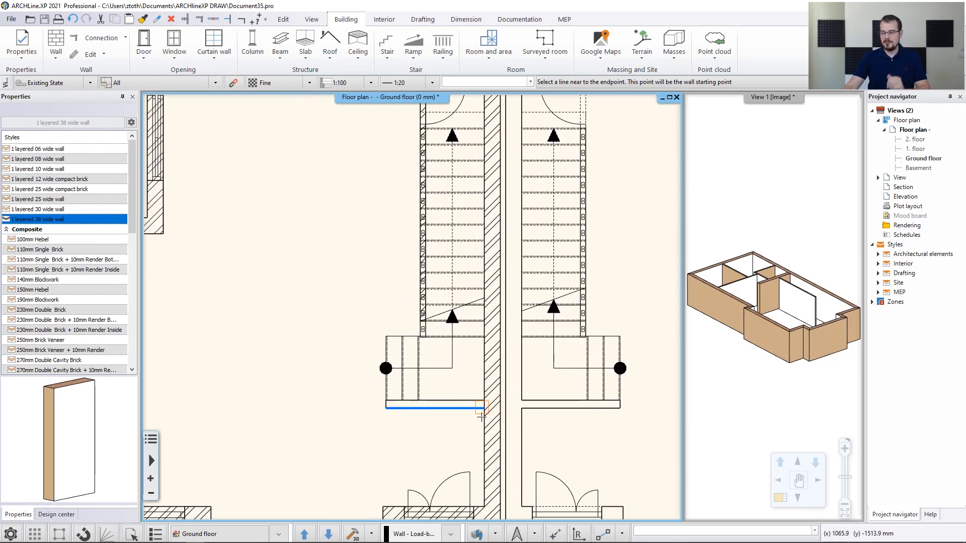
scroll(474, 408, "up", 3)
left_click(429, 319)
left_click(269, 318)
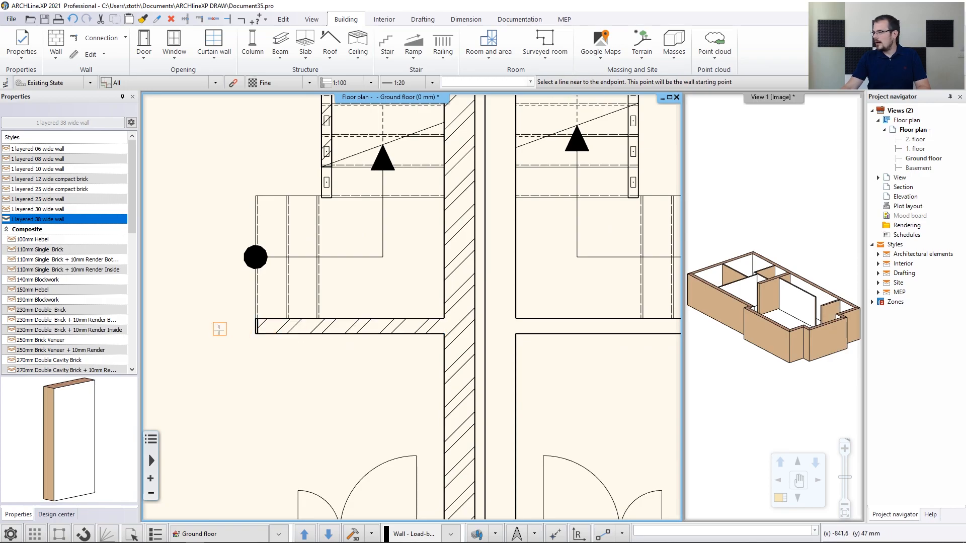
key("Escape")
scroll(403, 291, "down", 5)
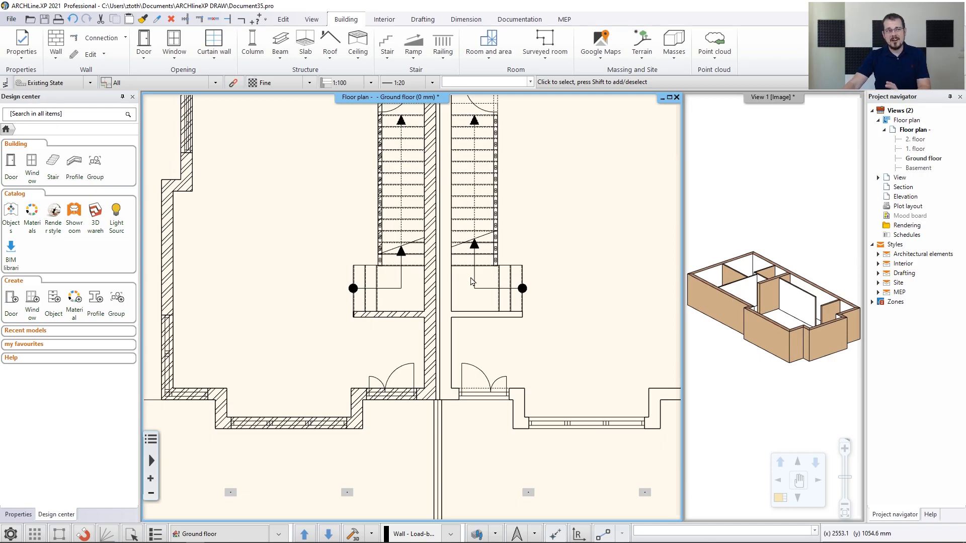
middle_click_drag(363, 232, 350, 250)
scroll(344, 241, "up", 1)
scroll(351, 254, "up", 6)
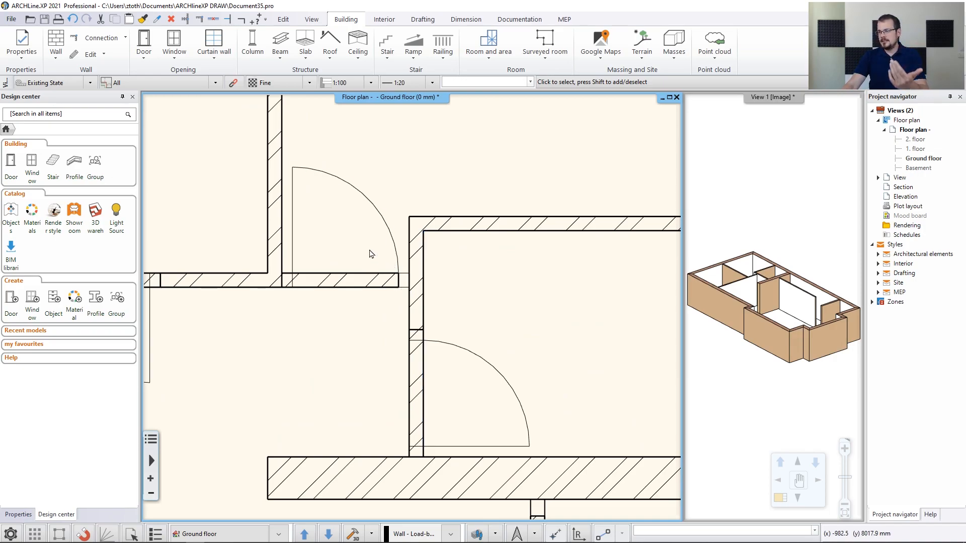
Extend the hallway wall to the vertical partition with a T connection
left_click(185, 19)
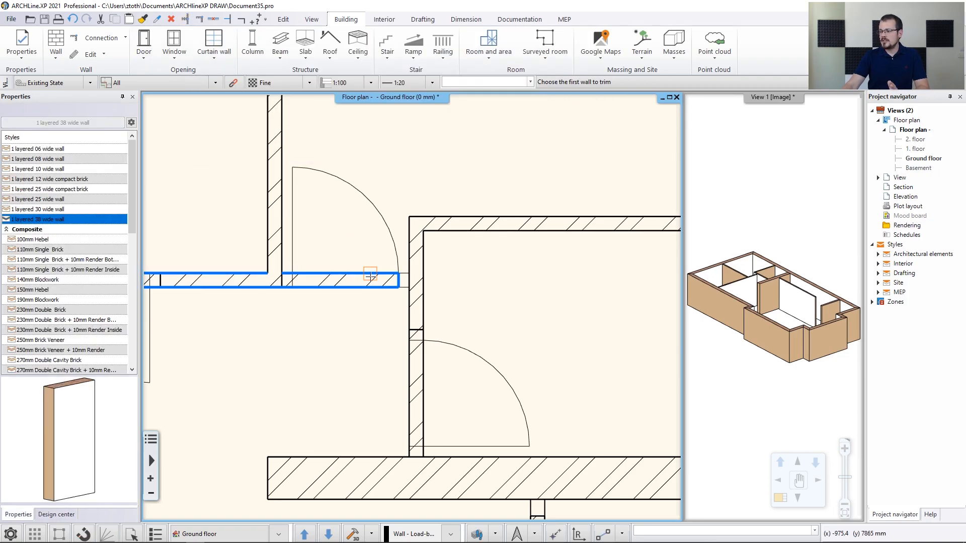
left_click(366, 274)
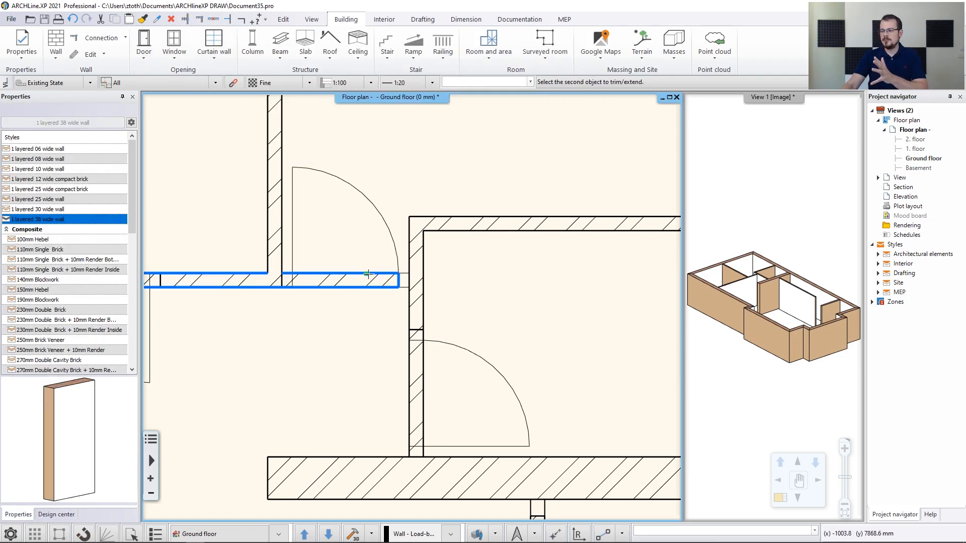
left_click(411, 247)
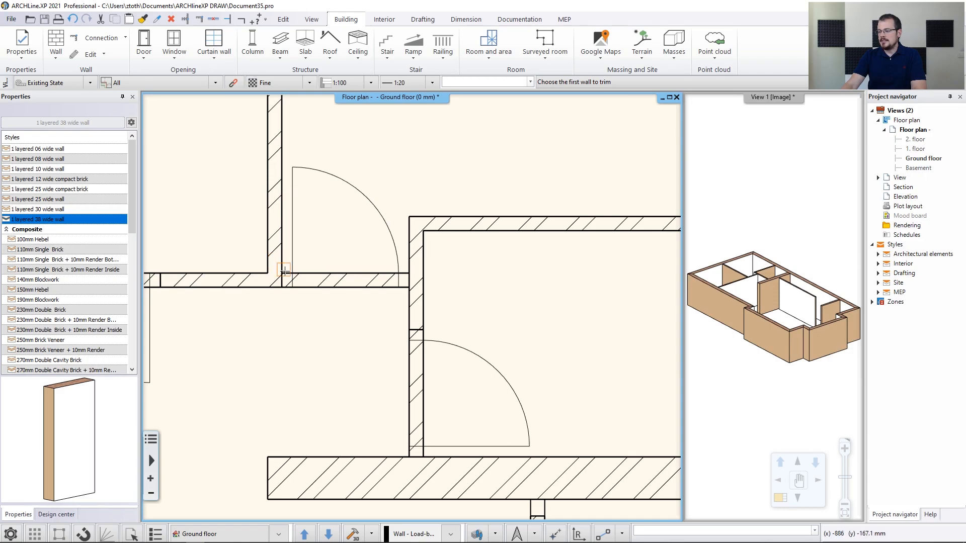
left_click(280, 238)
left_click(337, 275)
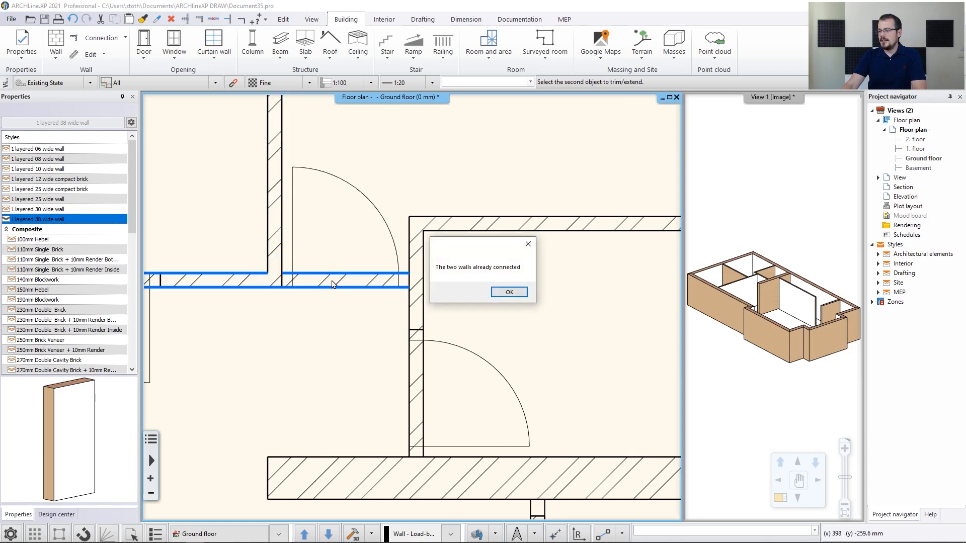
left_click(501, 292)
key("Escape")
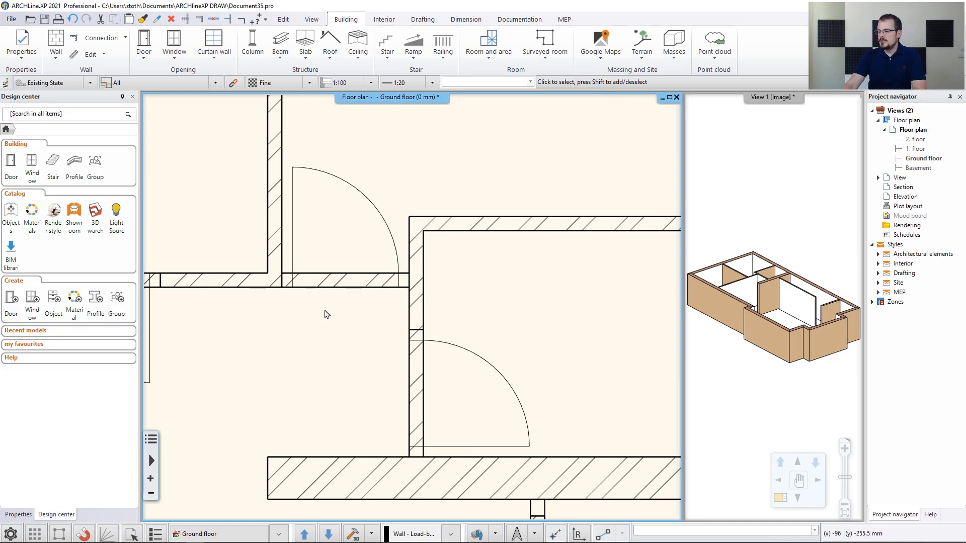
Lengthen the wall beside the staircase by 301.6 mm to the staircase's lower corner
scroll(340, 316, "down", 3)
middle_click_drag(477, 387, 446, 245)
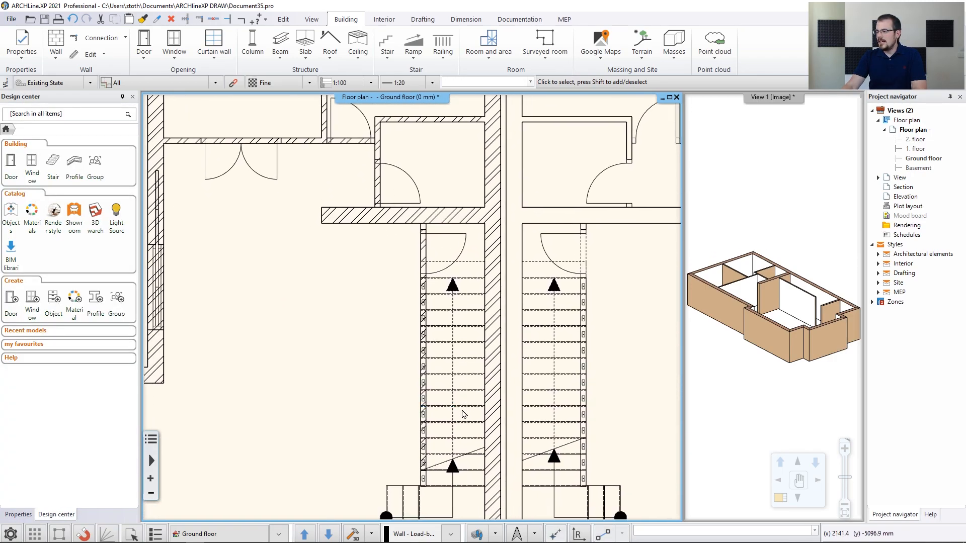
middle_click_drag(464, 414, 442, 305)
scroll(413, 295, "up", 5)
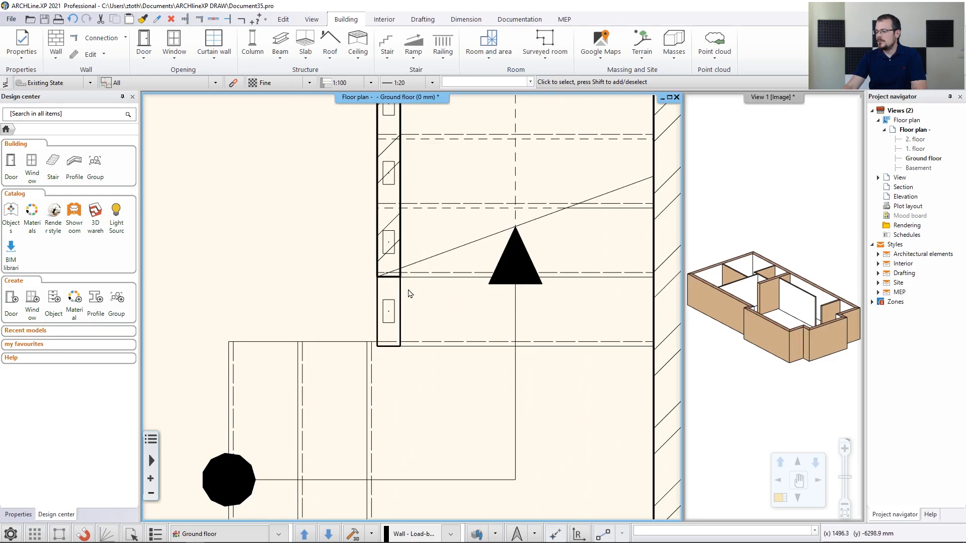
left_click(407, 301)
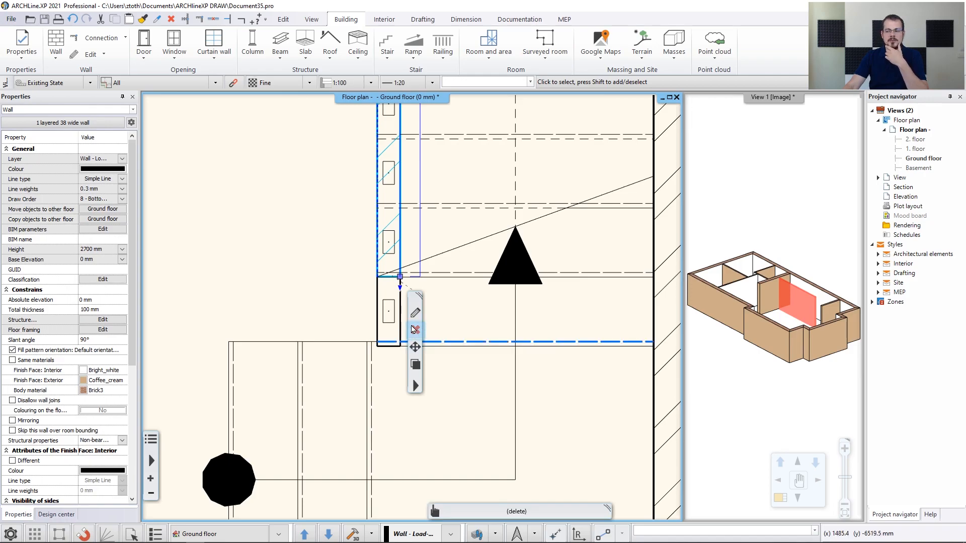
left_click(401, 279)
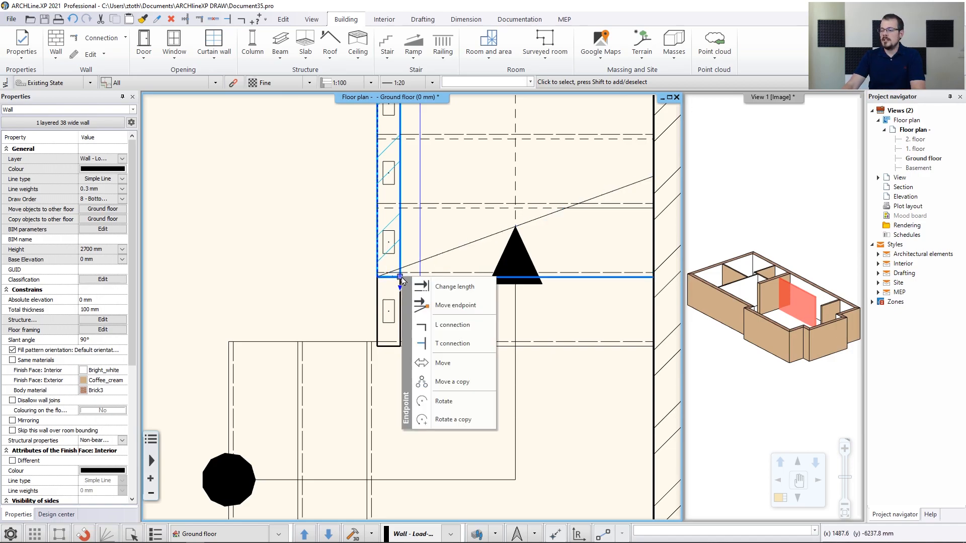
left_click(441, 287)
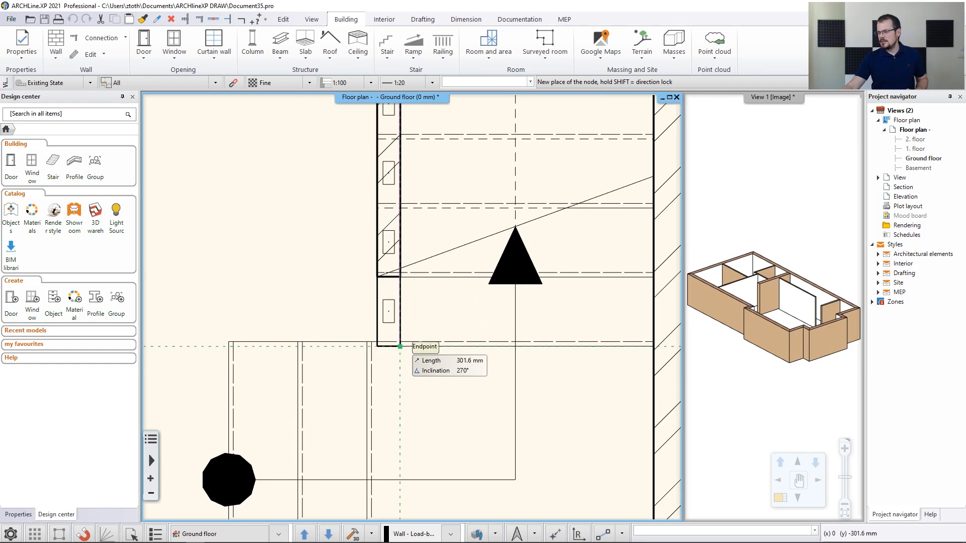
left_click(400, 346)
left_click(301, 295)
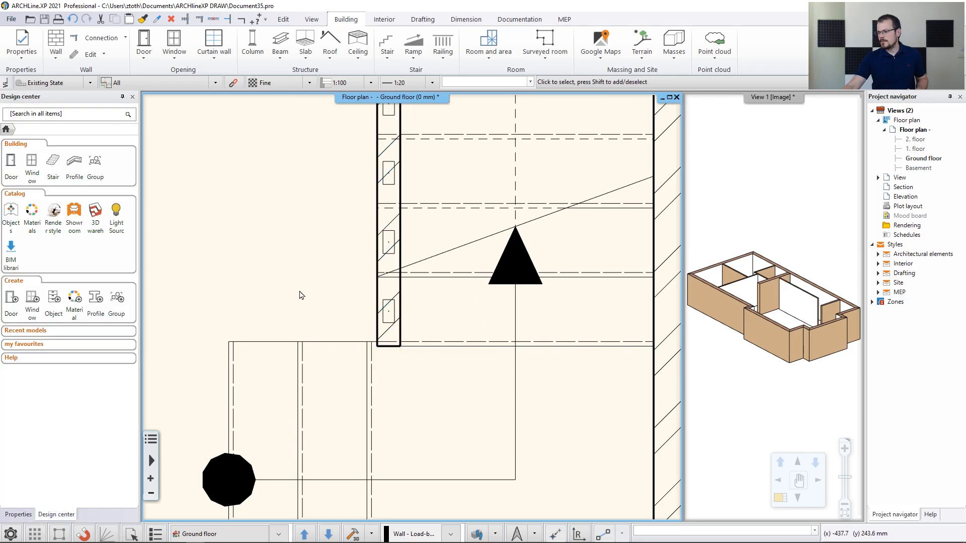
Window-select the left unit's 17 walls and tick Same materials so both faces are Bright_white
middle_click(318, 282)
middle_click(318, 282)
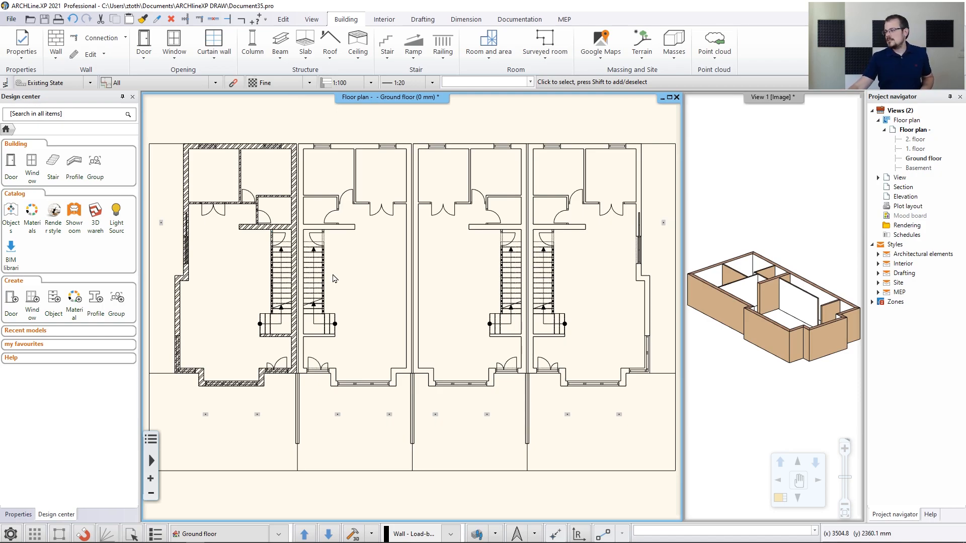
left_click(804, 306)
left_click(803, 306)
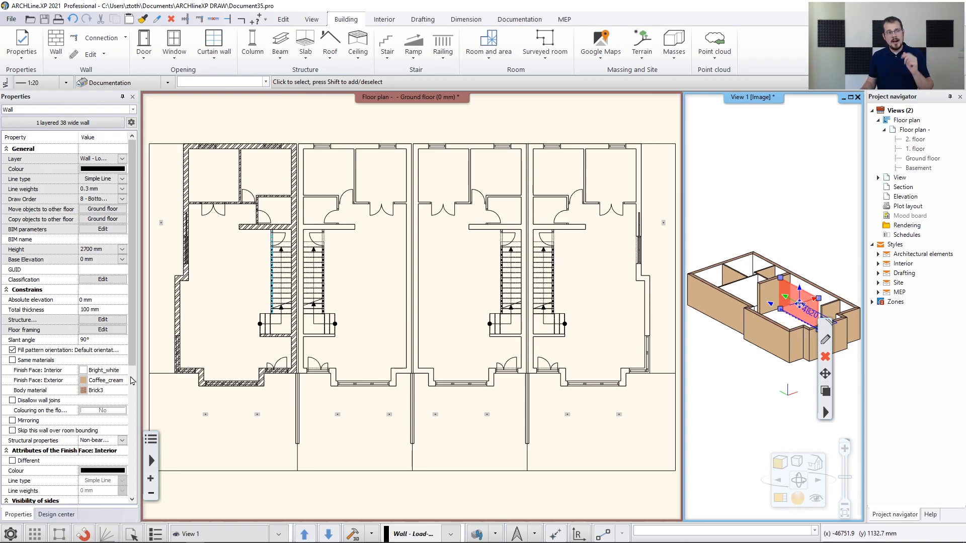
left_click(270, 118)
scroll(245, 146, "down", 4)
left_click(220, 140)
left_click(371, 420)
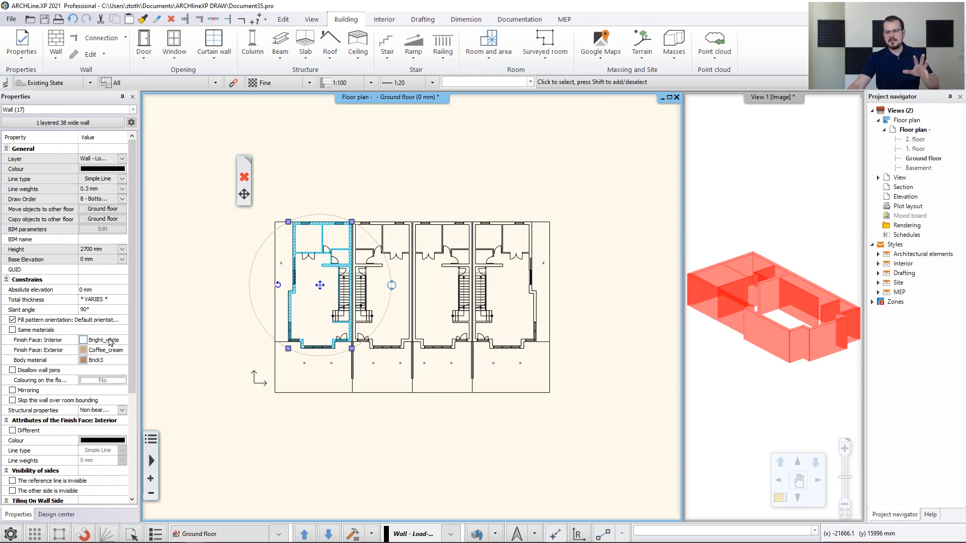
left_click(34, 331)
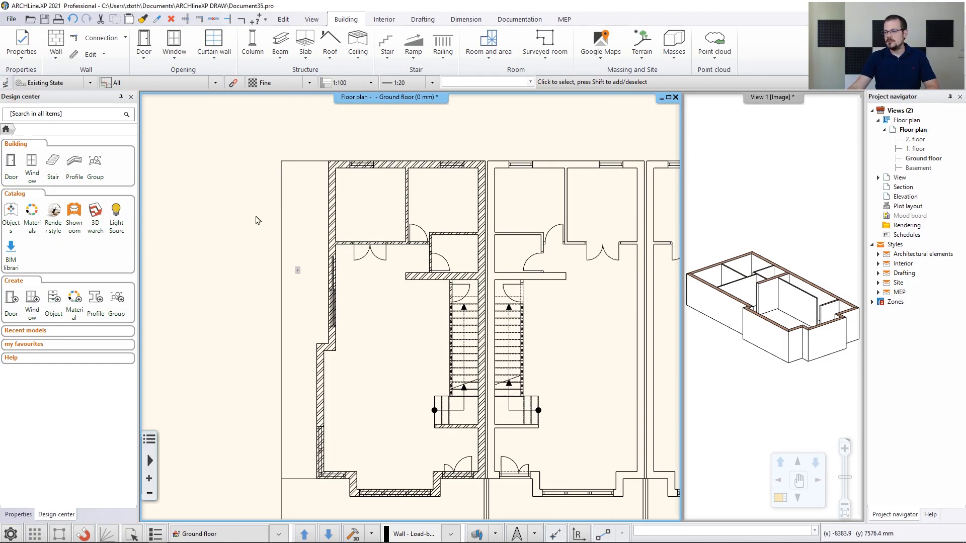
Put the 3117.2 mm interior wall on the Wall - Partition wall layer
left_click(332, 204)
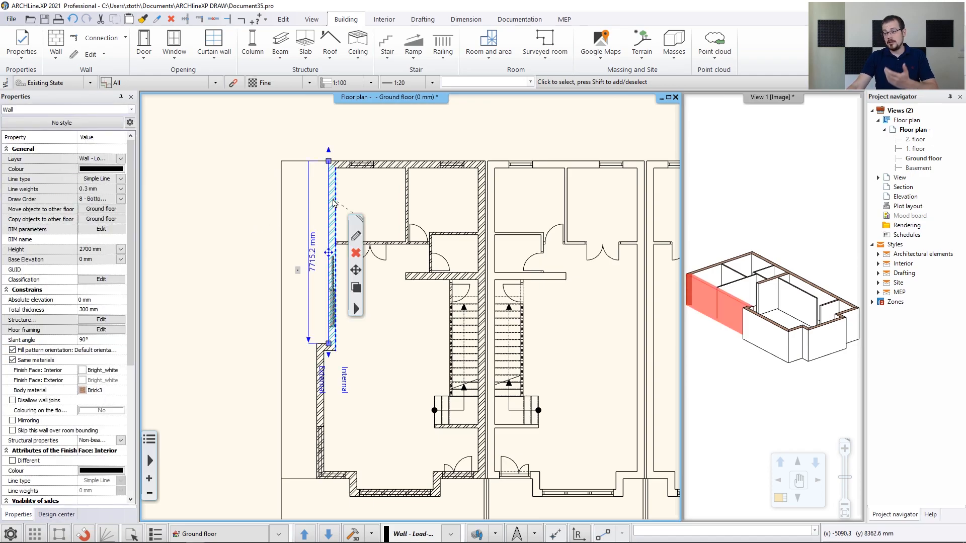
left_click(121, 159)
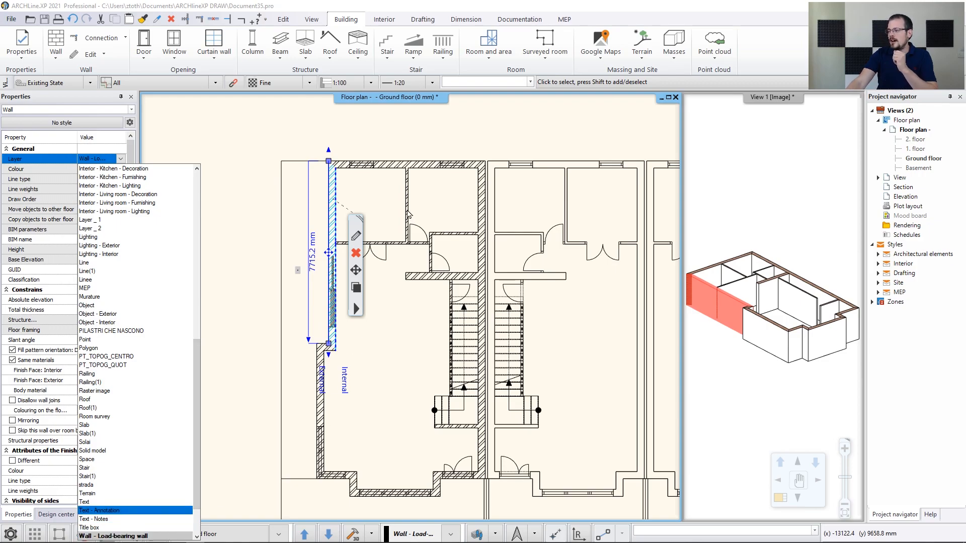
left_click(408, 215)
left_click(121, 159)
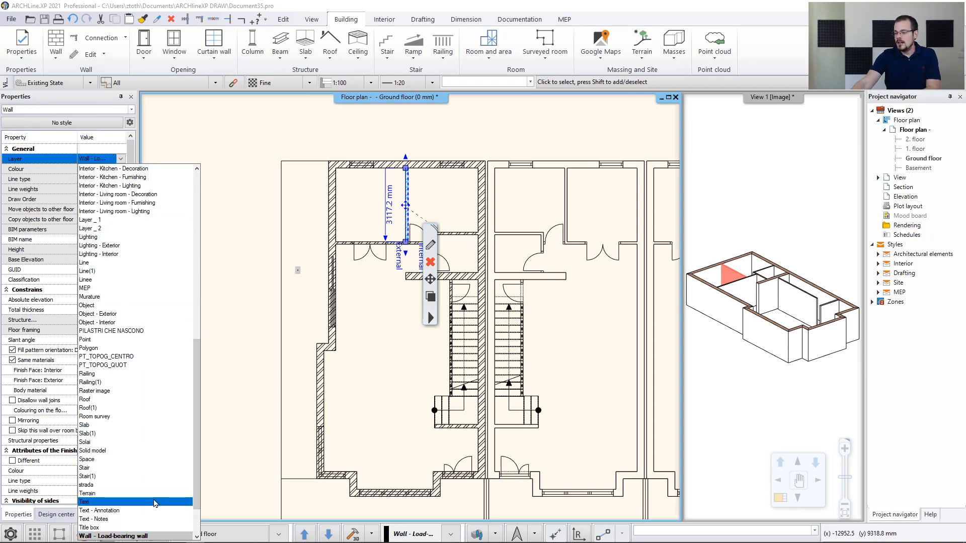
scroll(121, 523, "down", 1)
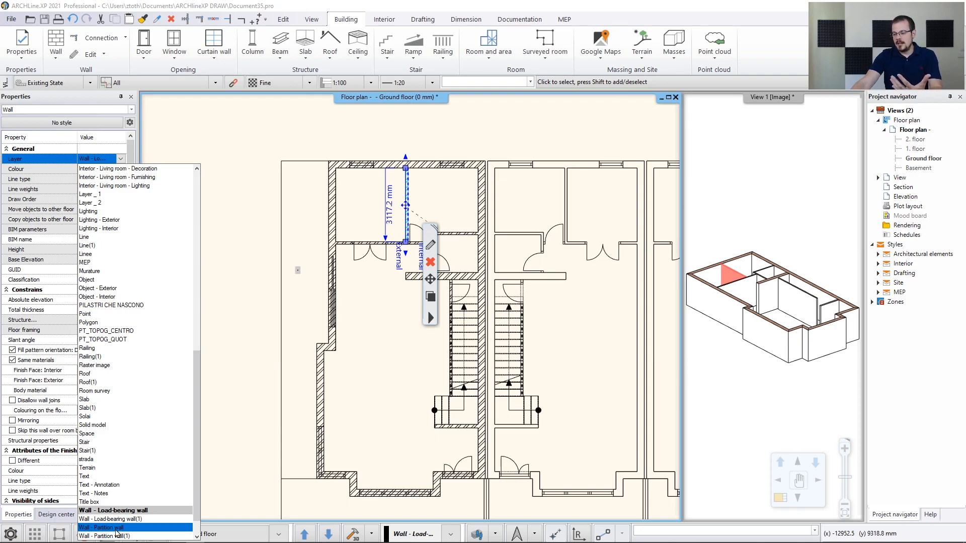
left_click(116, 528)
Reselect the partition wall to confirm its layer, widening the Properties panel, then deselect it
left_click(221, 341)
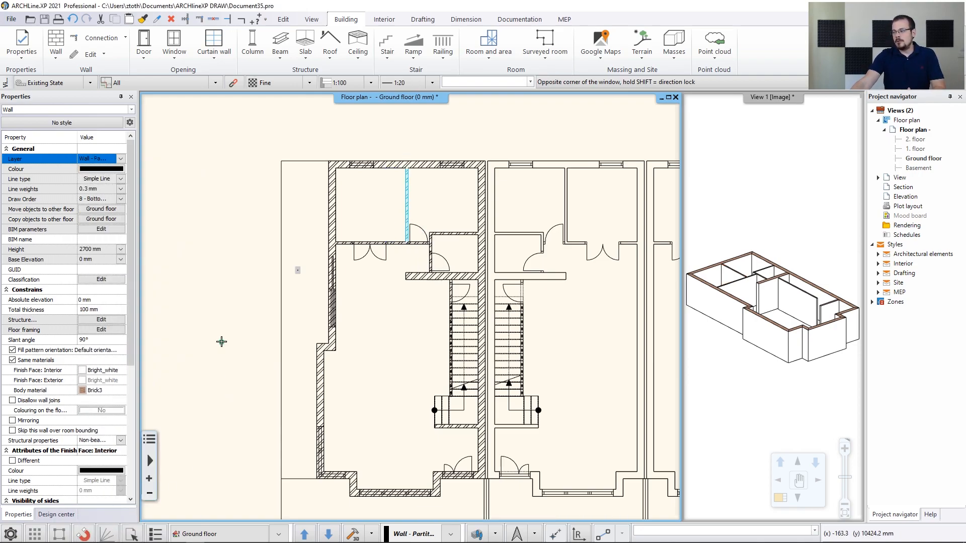
key("Escape")
left_click(405, 206)
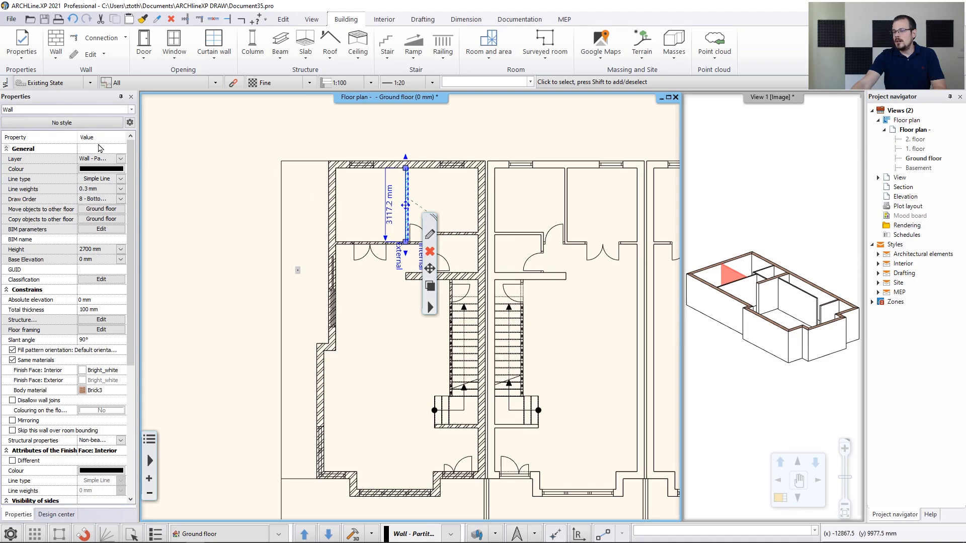
left_click_drag(137, 161, 163, 161)
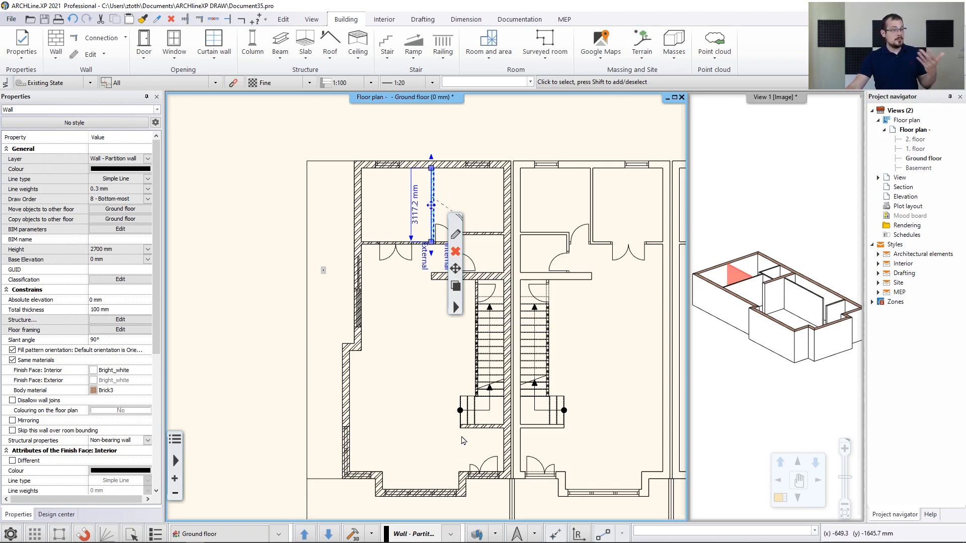
left_click(404, 335)
left_click_drag(168, 158, 248, 248)
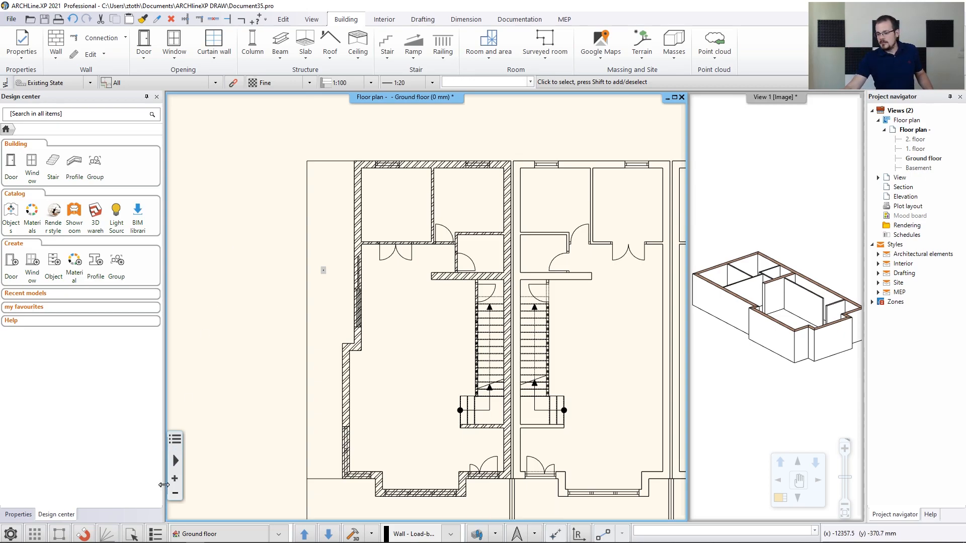
Start a By properties selection limited to Architectural elements, walls only
left_click(132, 537)
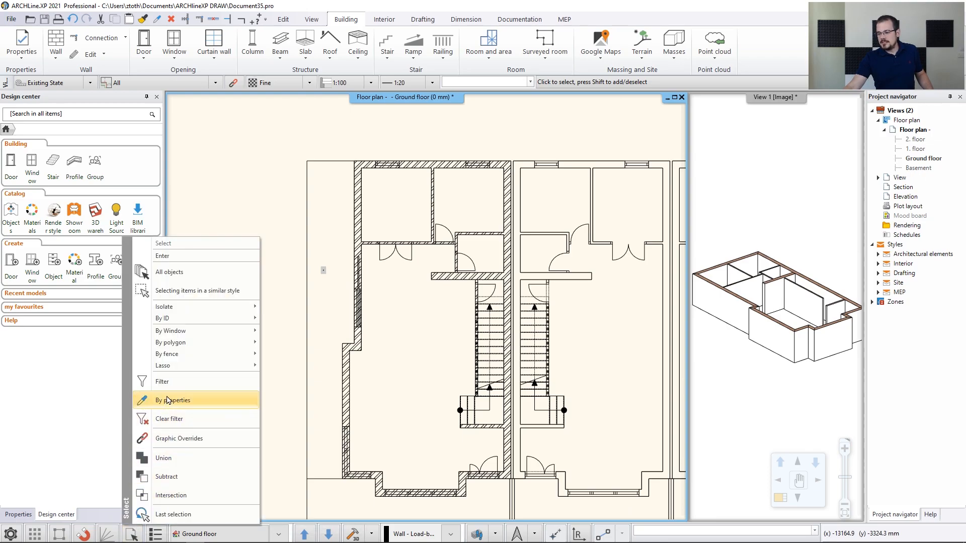
left_click(171, 386)
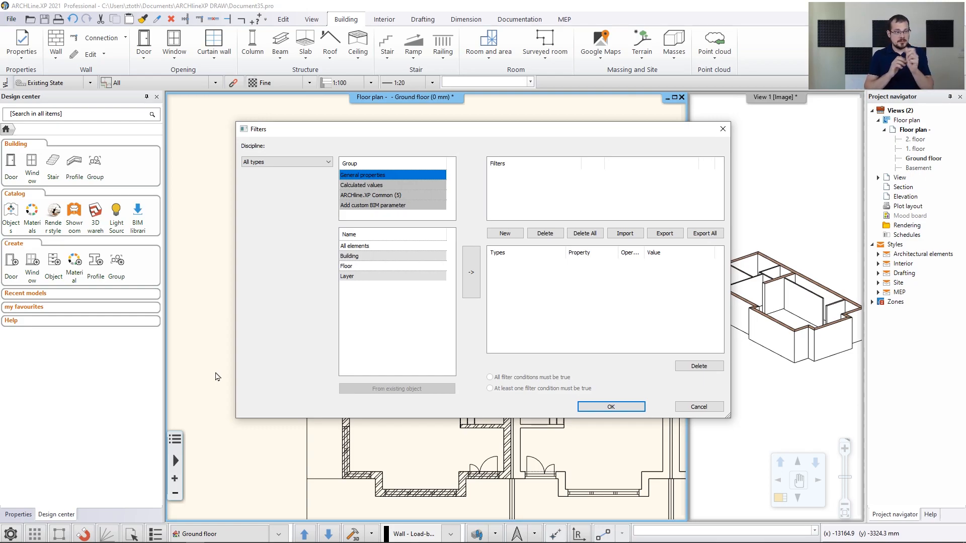
left_click(261, 162)
left_click(270, 179)
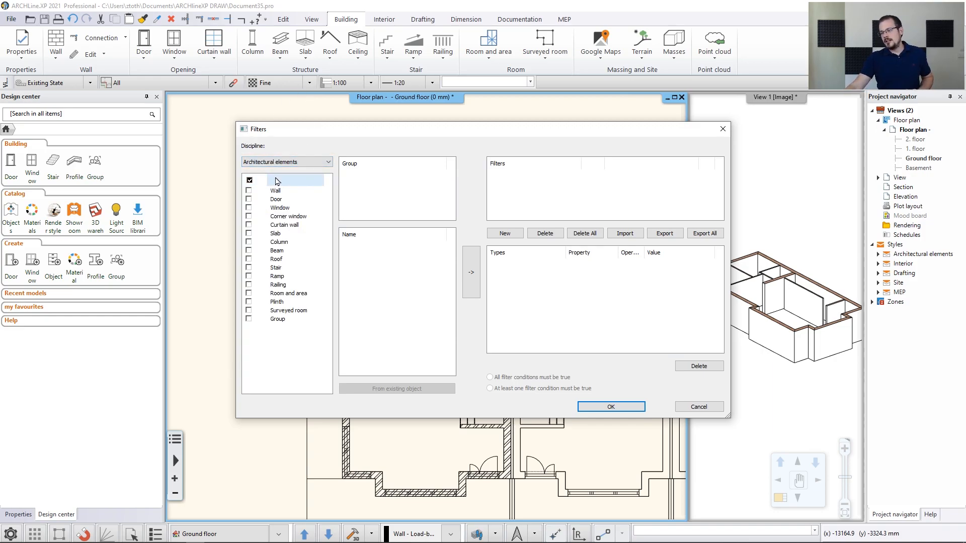
left_click(249, 191)
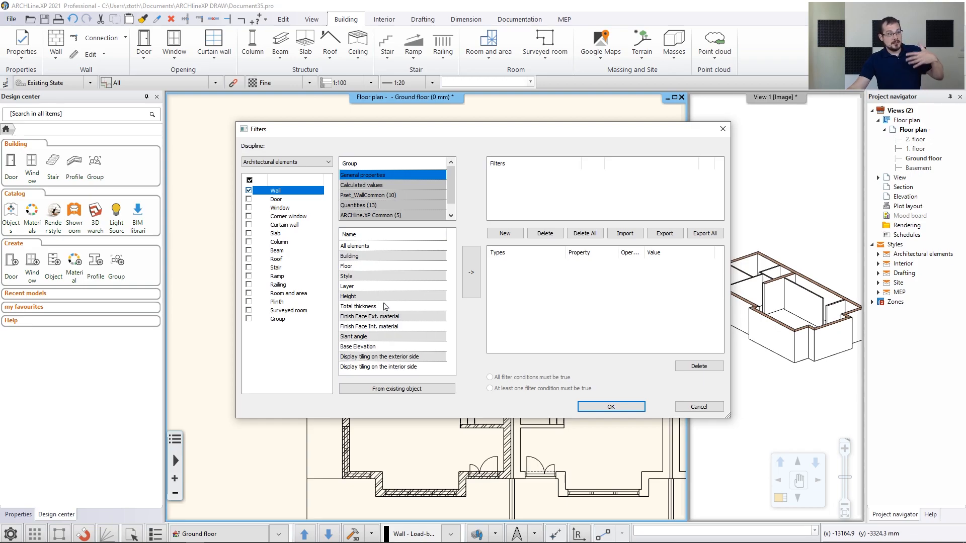
Add a Total thickness condition of No more than 150mm and select the matching walls
left_click(357, 306)
left_click(472, 281)
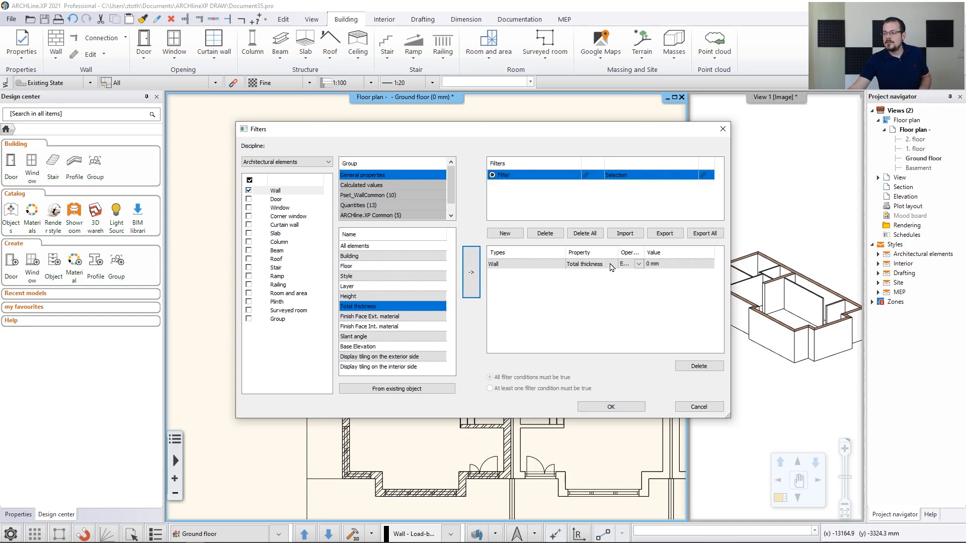
left_click(639, 264)
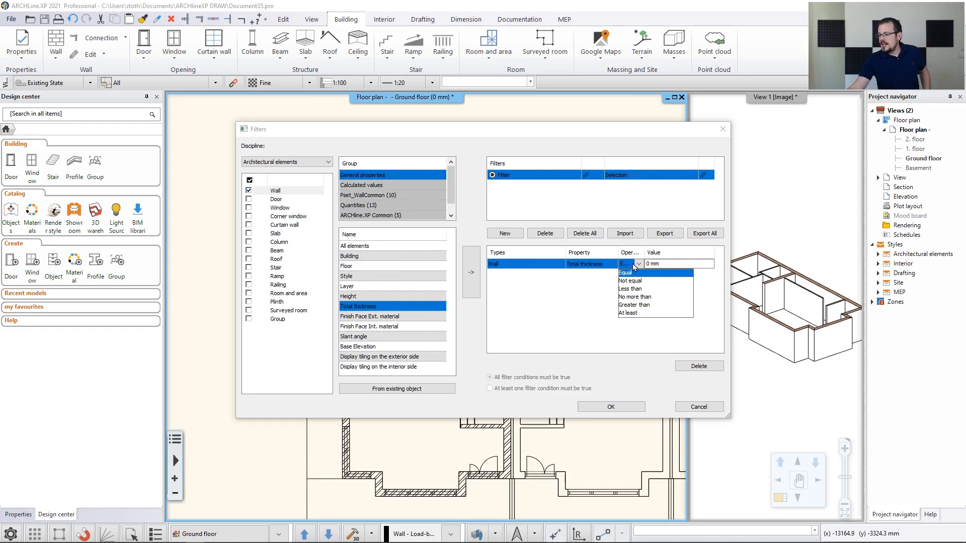
left_click(635, 297)
left_click(654, 263)
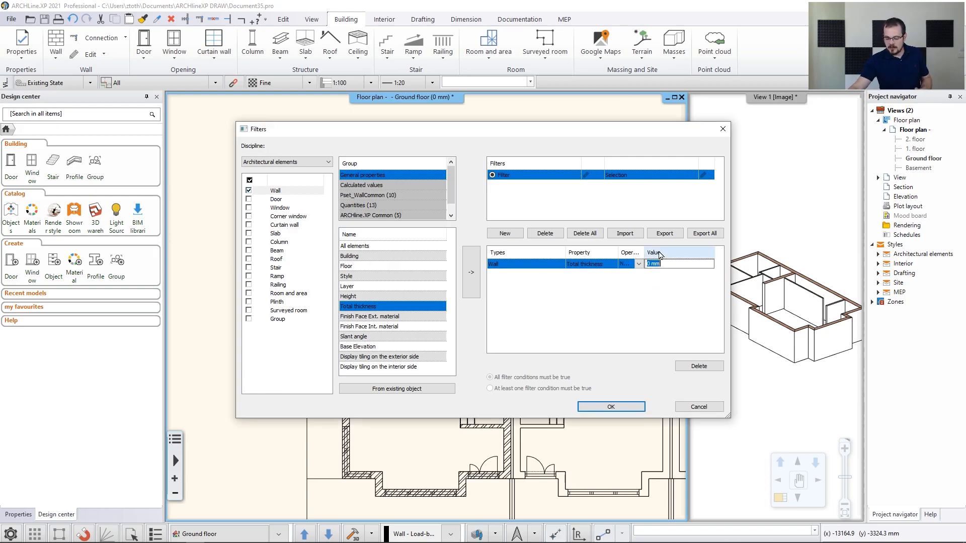
type("150")
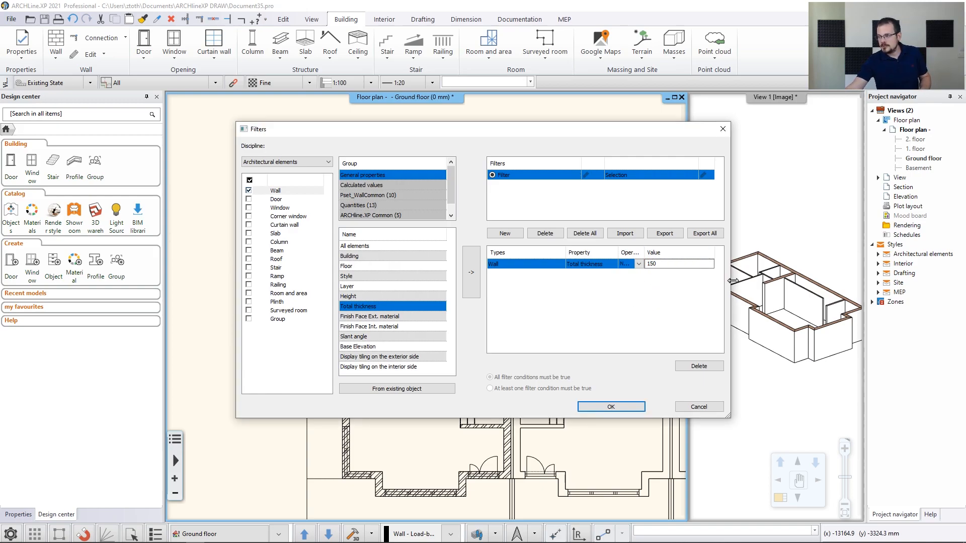
type("mm")
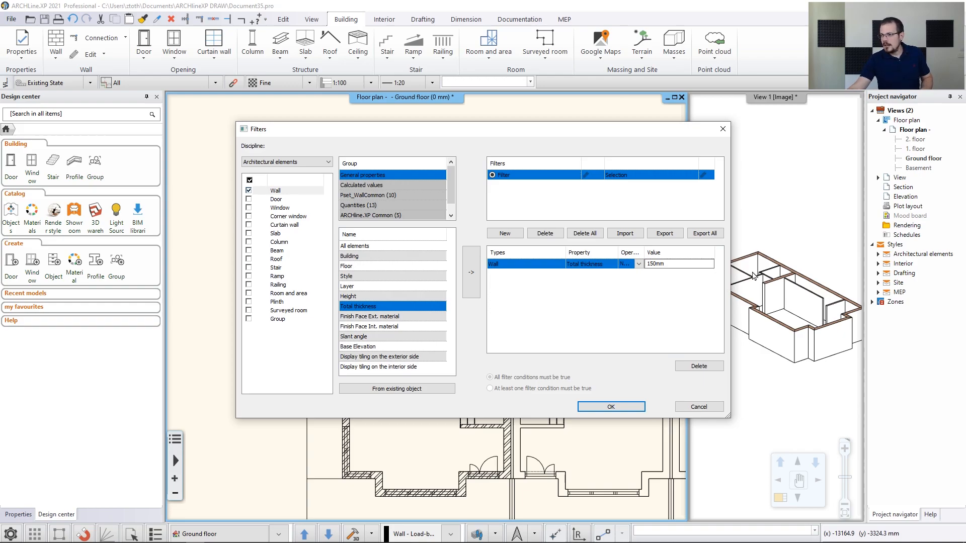
left_click(615, 409)
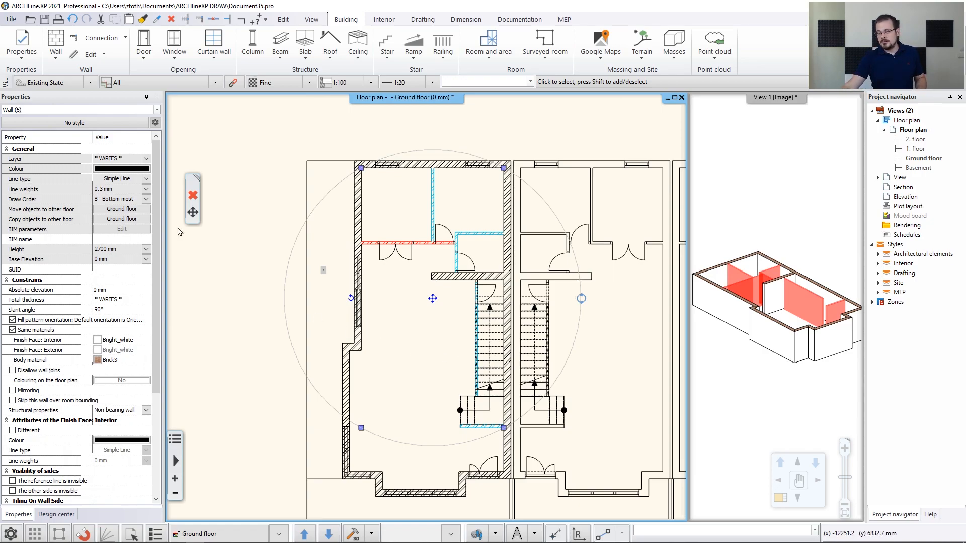
Assign the six thin walls to Wall - Partition wall, spot-check two of them, then deselect
left_click(147, 159)
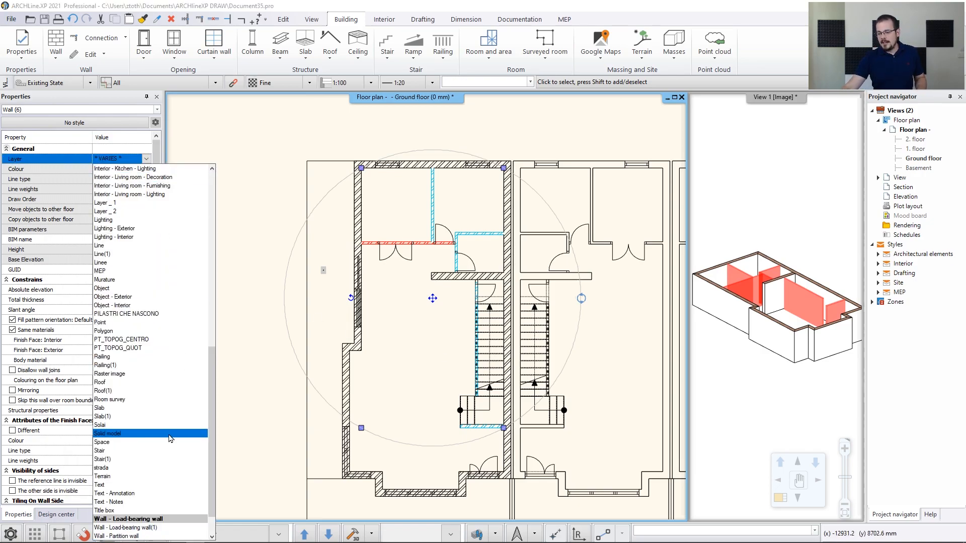
scroll(125, 517, "down", 1)
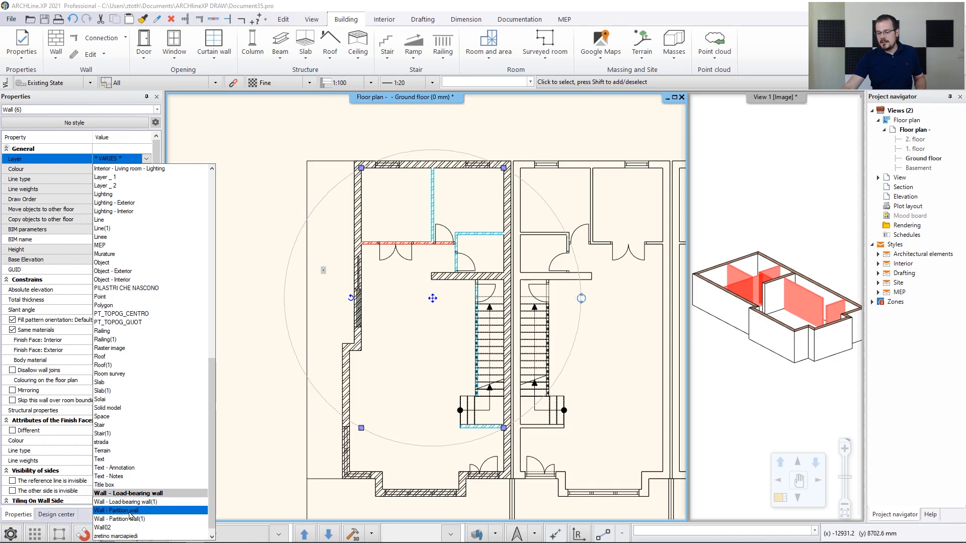
left_click(127, 511)
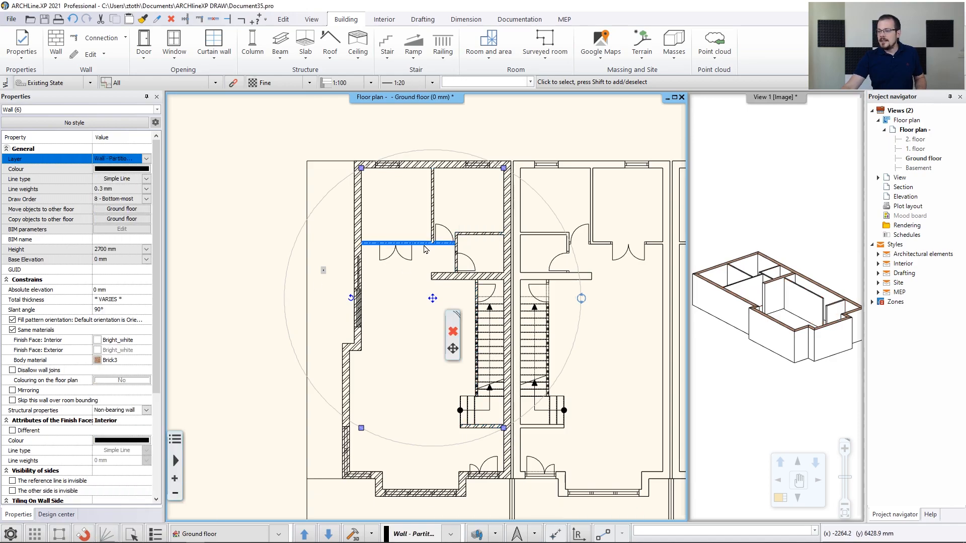
left_click(405, 243)
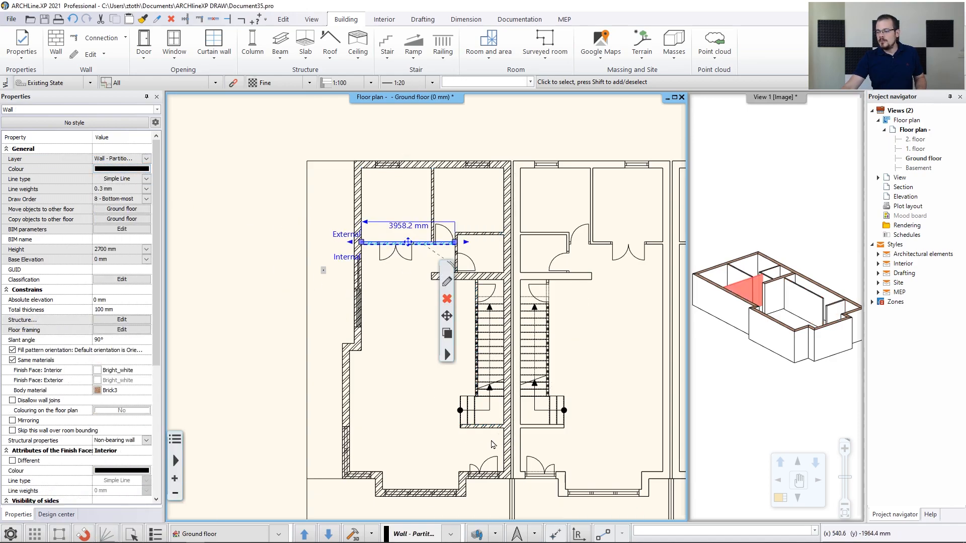
left_click(481, 427)
left_click(272, 300)
left_click(275, 308)
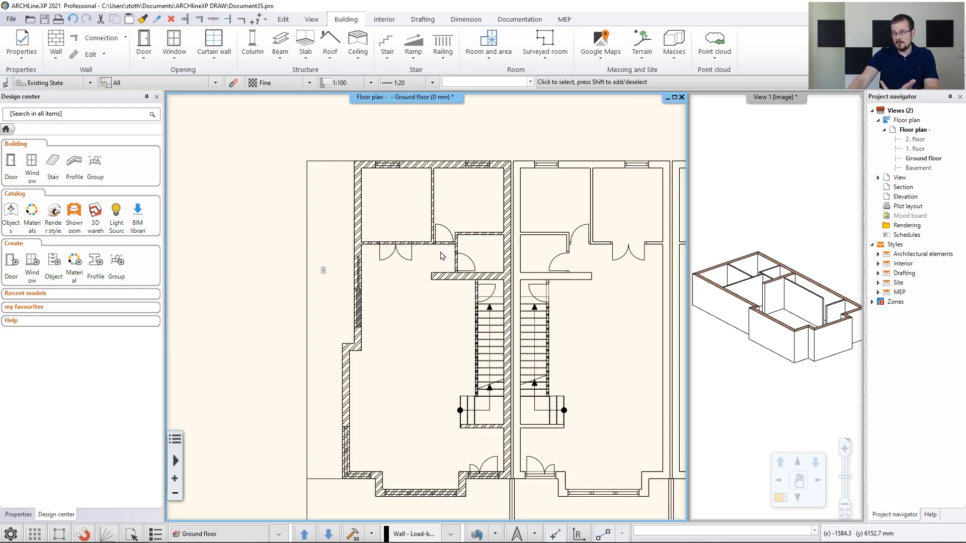
Open the default Door settings and position the dialog fully in view
left_click(23, 57)
mouse_move(76, 94)
left_click(125, 95)
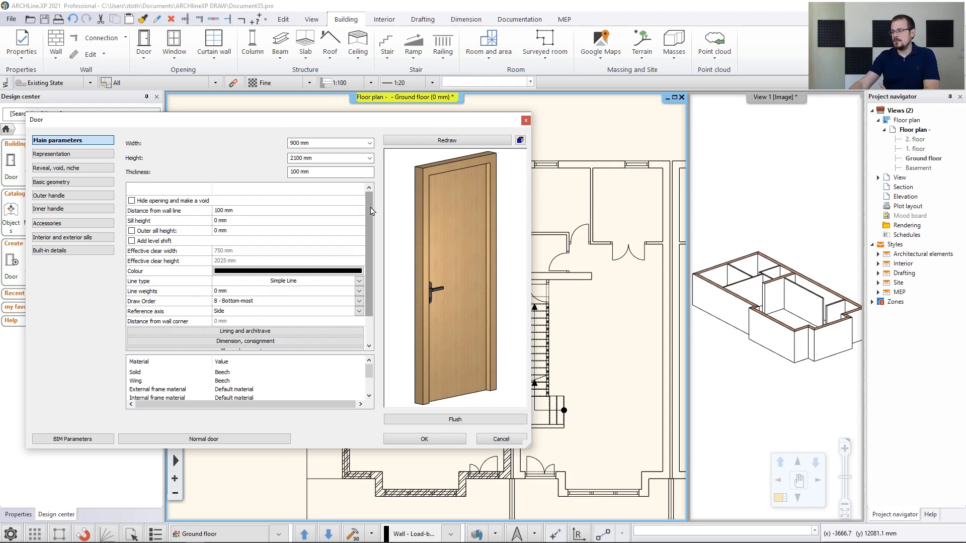
left_click_drag(435, 121, 599, 301)
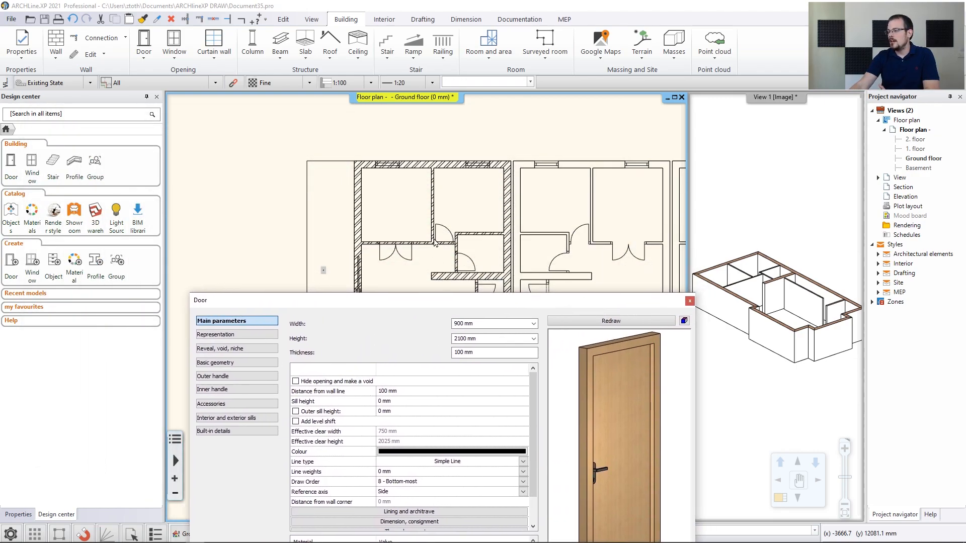
left_click_drag(471, 302, 464, 132)
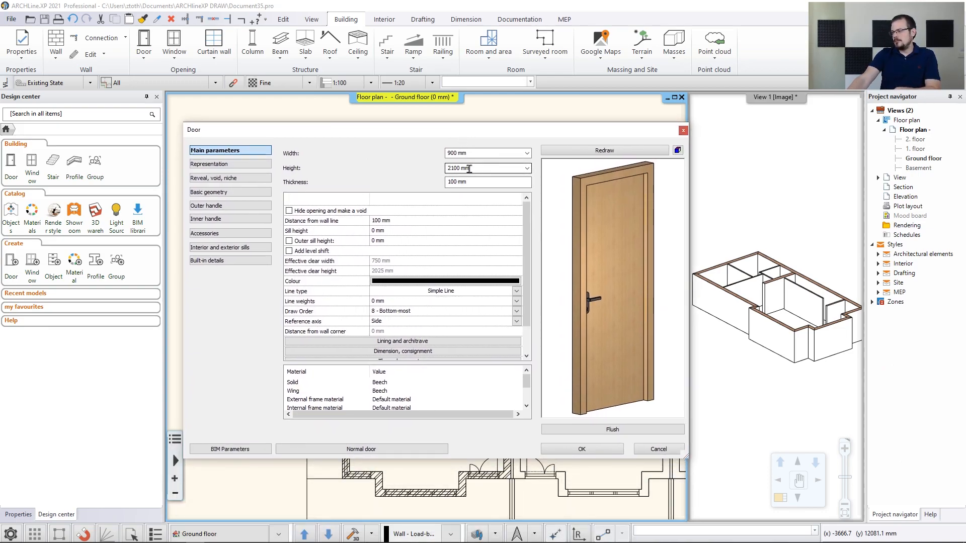
Set the door's distance from wall line to 0 and open the Solid part's material choices
left_click(378, 221)
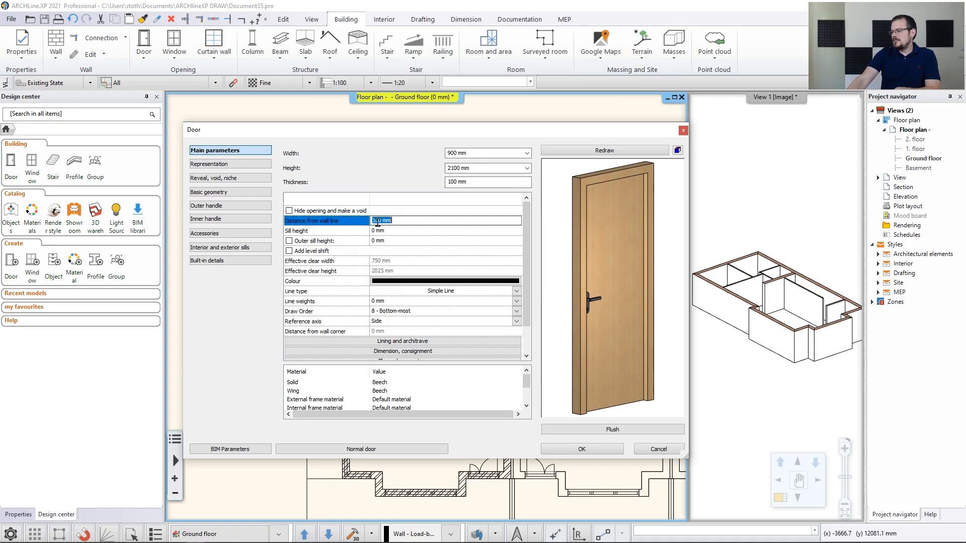
type("0")
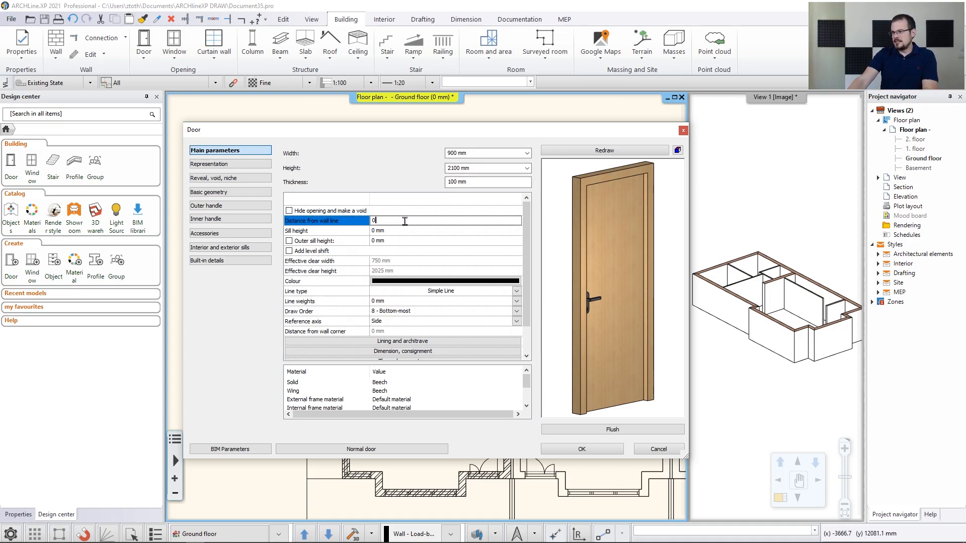
left_click(407, 232)
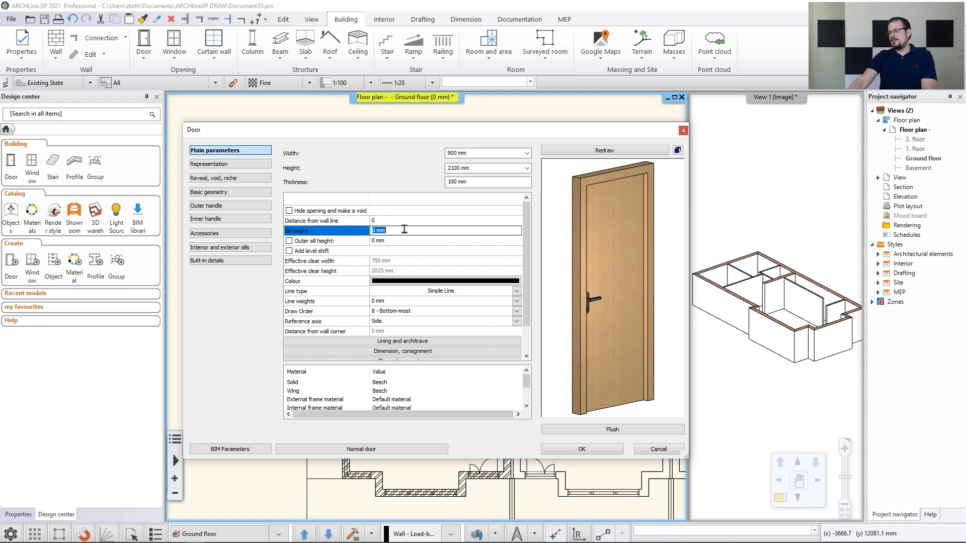
left_click(406, 221)
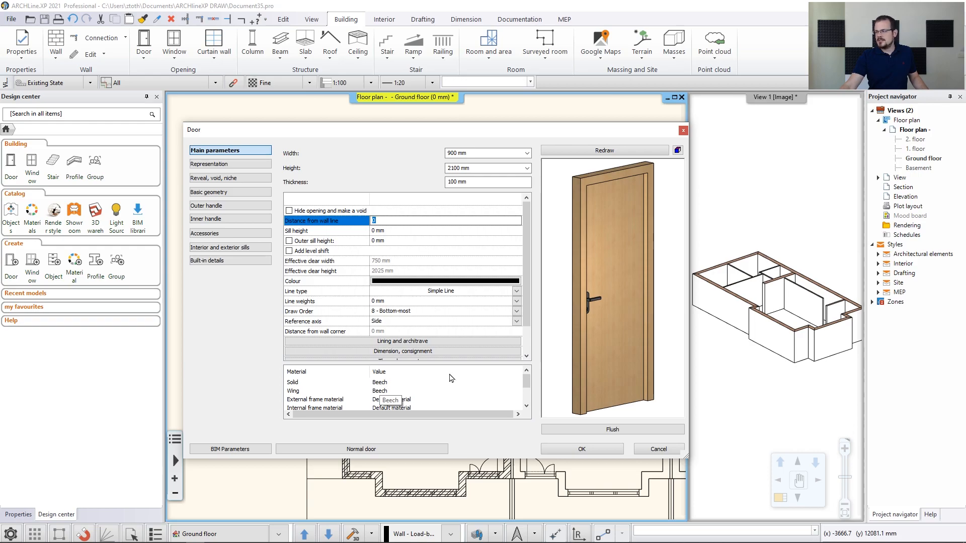
left_click_drag(629, 334, 561, 356)
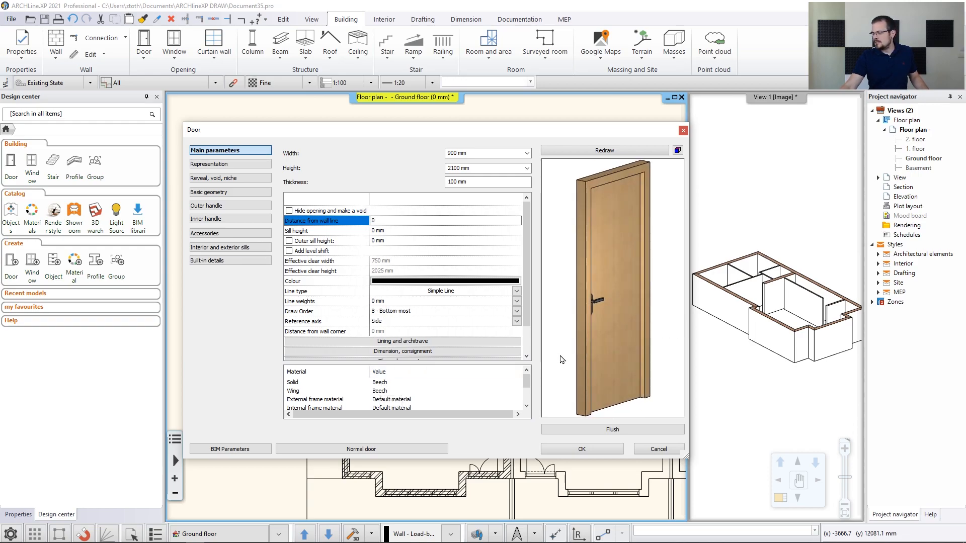
double_click(385, 385)
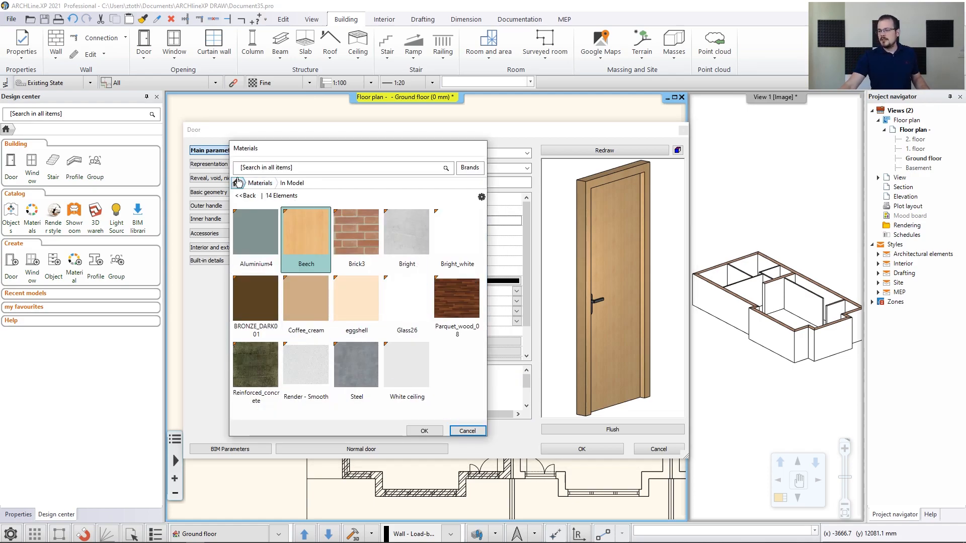
Search the material library for 'paldao' and assign Wood-paldao to the door's solid part
left_click(261, 183)
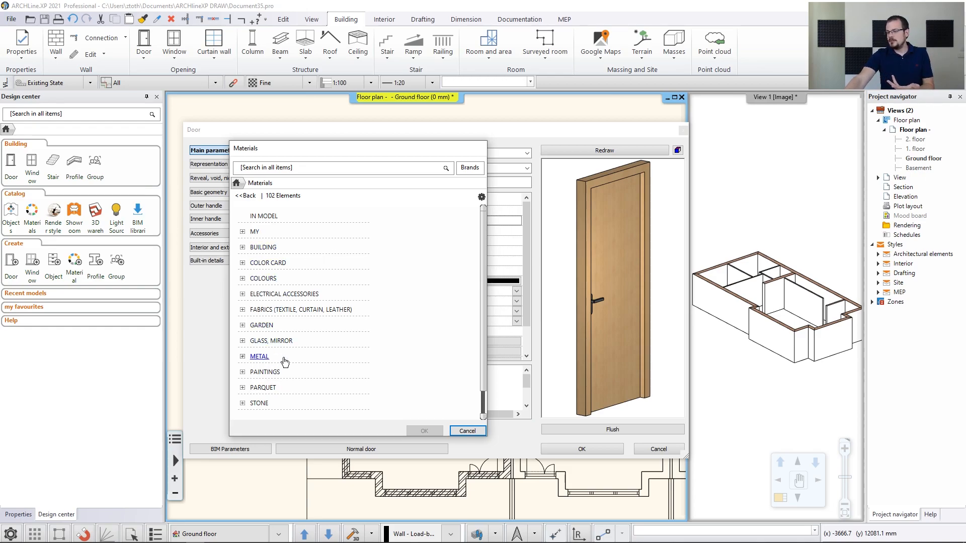
scroll(311, 345, "down", 1)
left_click(259, 403)
scroll(387, 377, "down", 2)
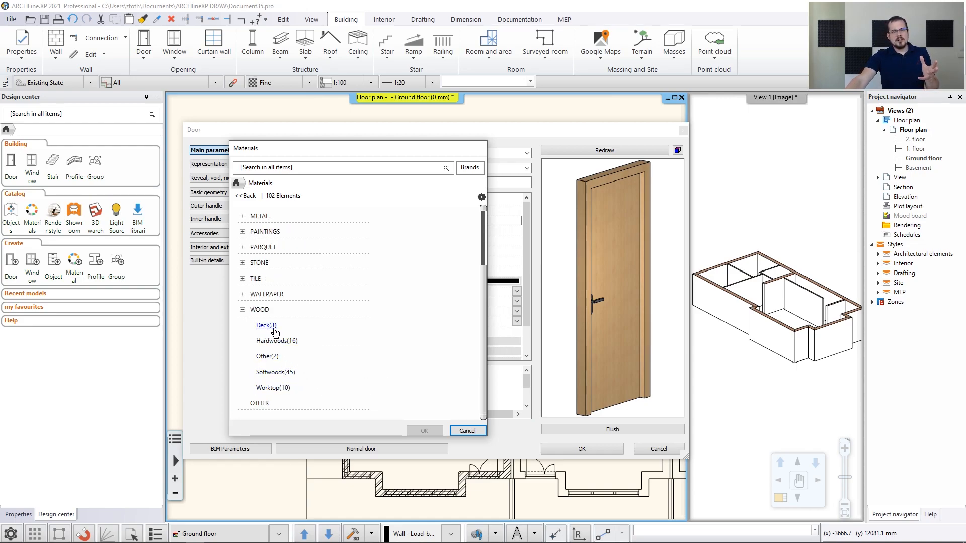
left_click(284, 171)
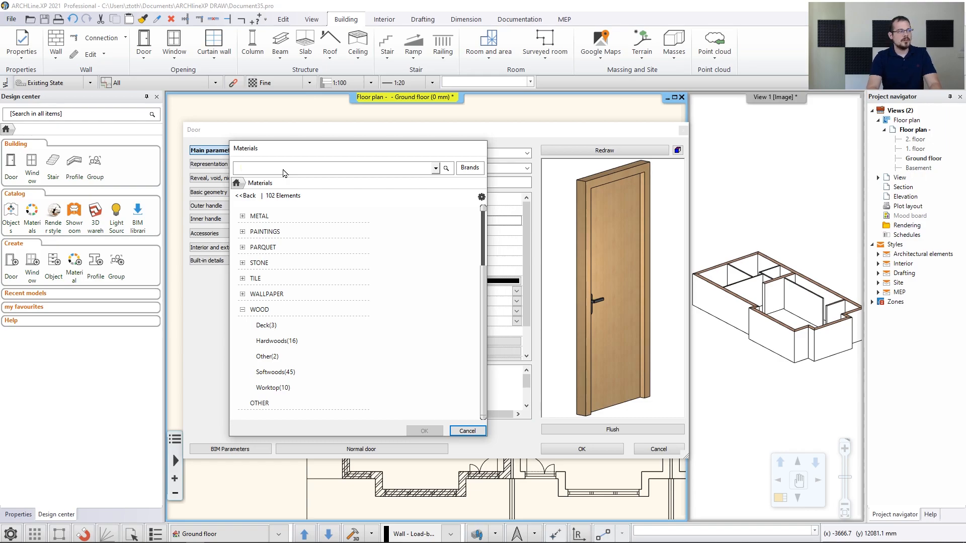
type("paldao")
key("Return")
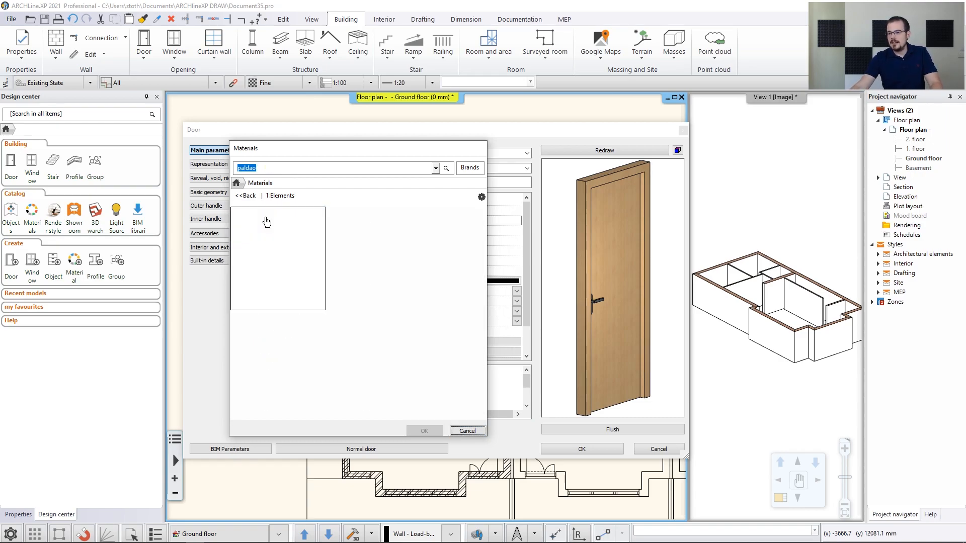
left_click(271, 240)
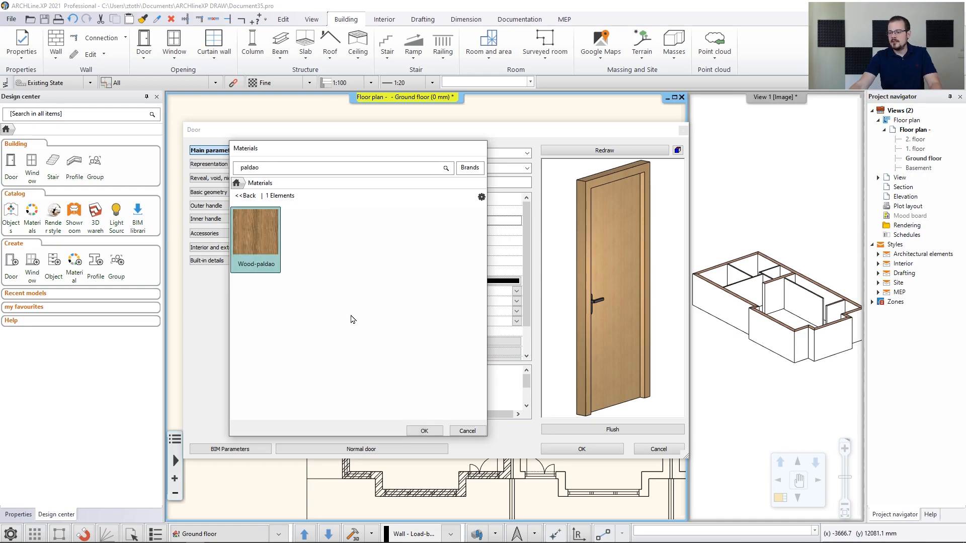
left_click(425, 432)
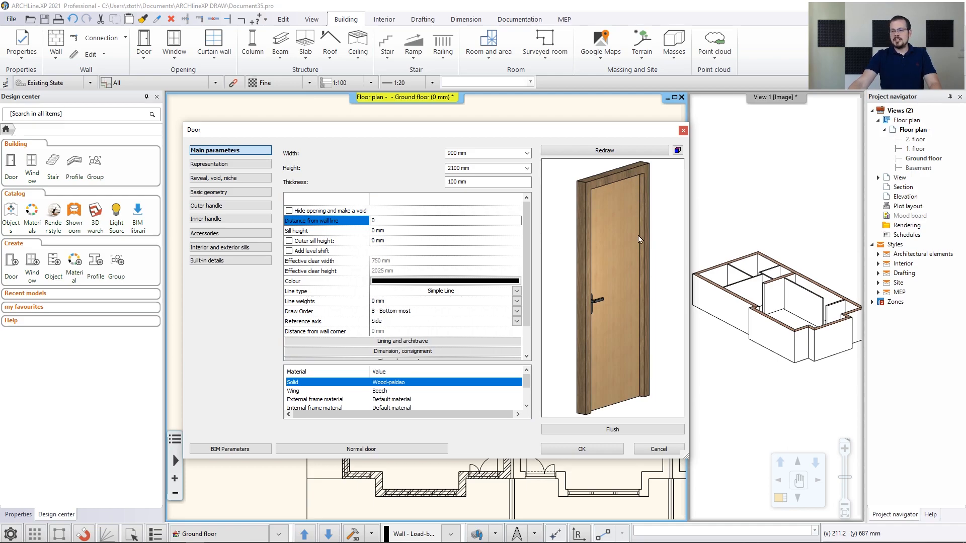
Set the door wing's material to Wood-paldao too and accept the door settings
left_click(431, 382)
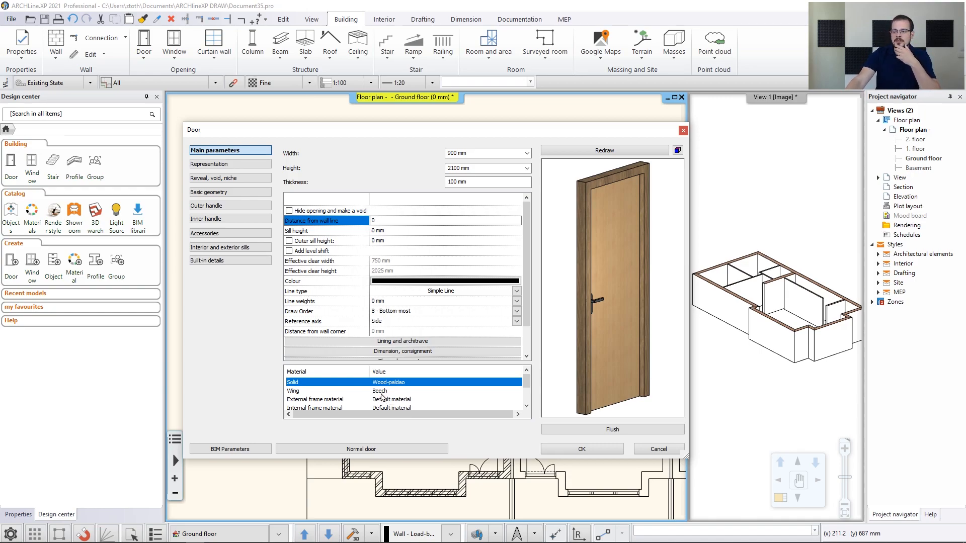
left_click(381, 391)
left_click(382, 392)
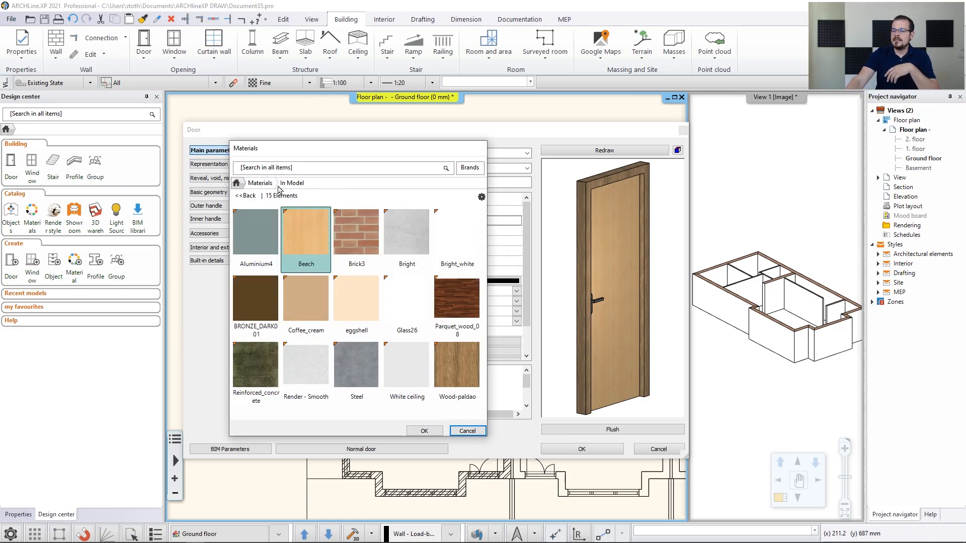
mouse_move(447, 381)
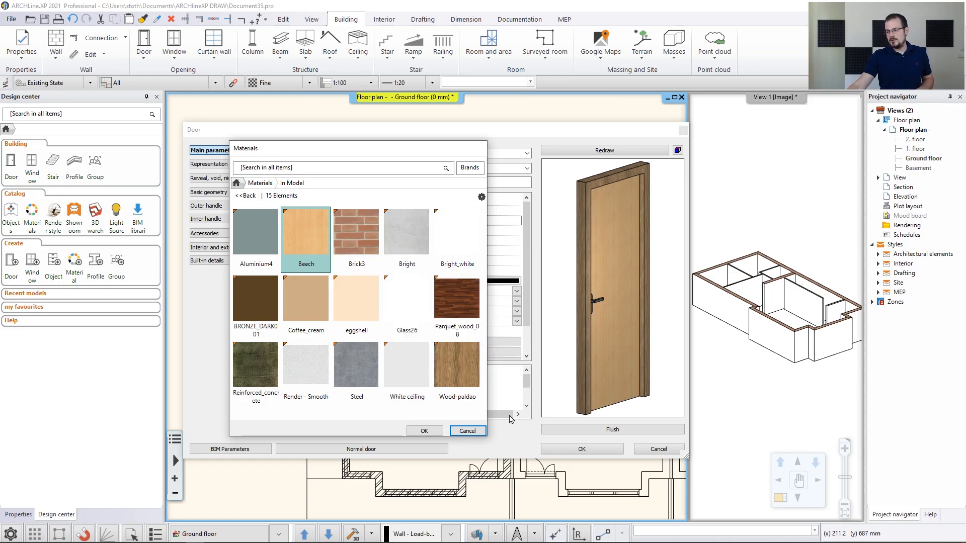
left_click(457, 366)
left_click(424, 431)
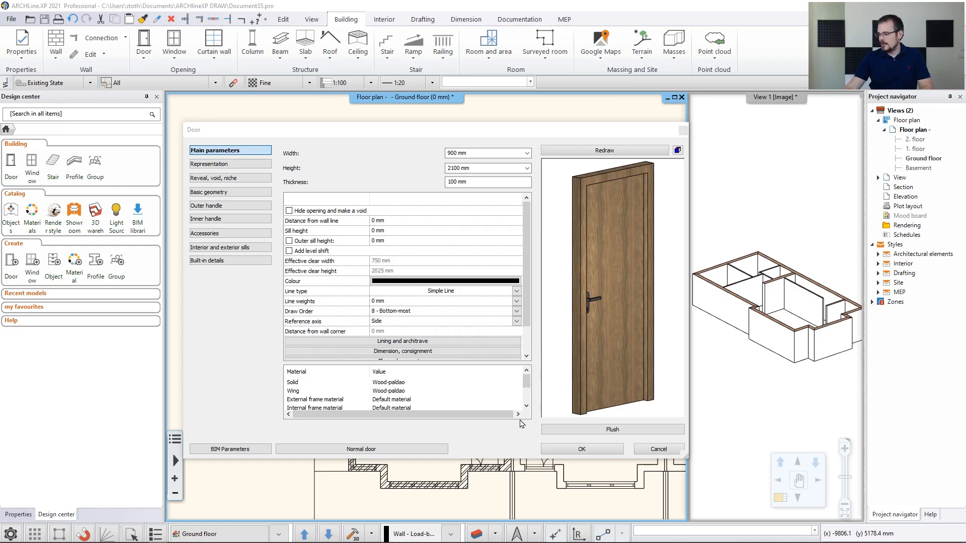
left_click(581, 451)
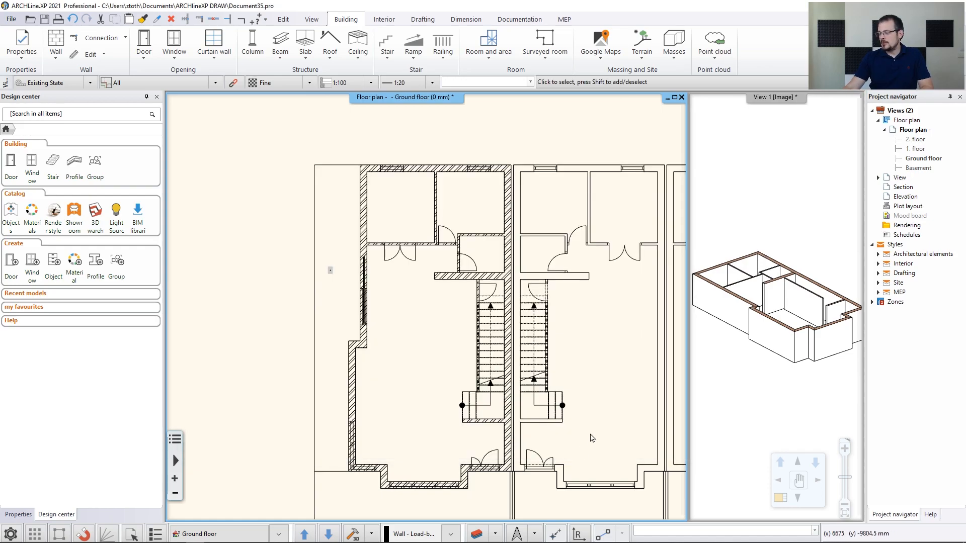
Place the first paldao door by two points in a partition wall, swinging toward the upper left
left_click(144, 56)
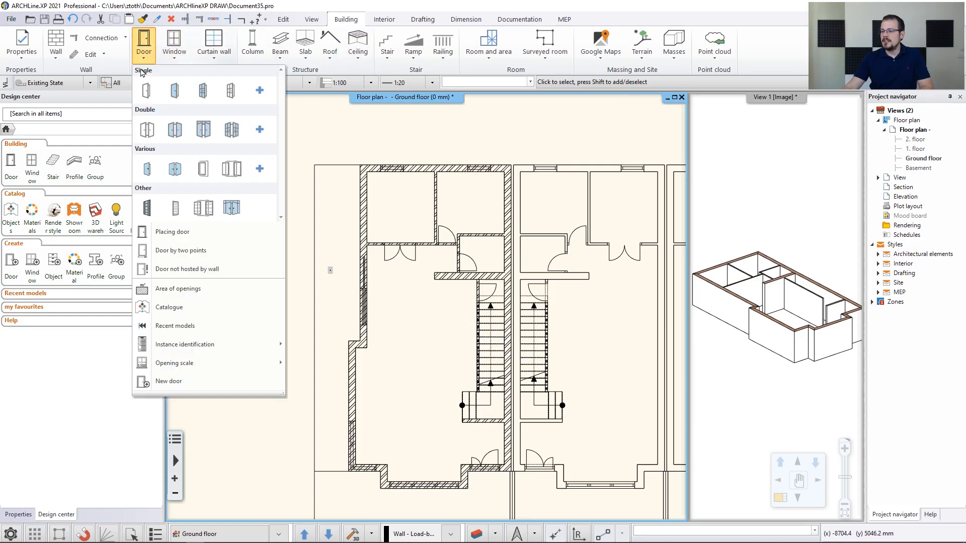
left_click(196, 251)
scroll(448, 216, "up", 2)
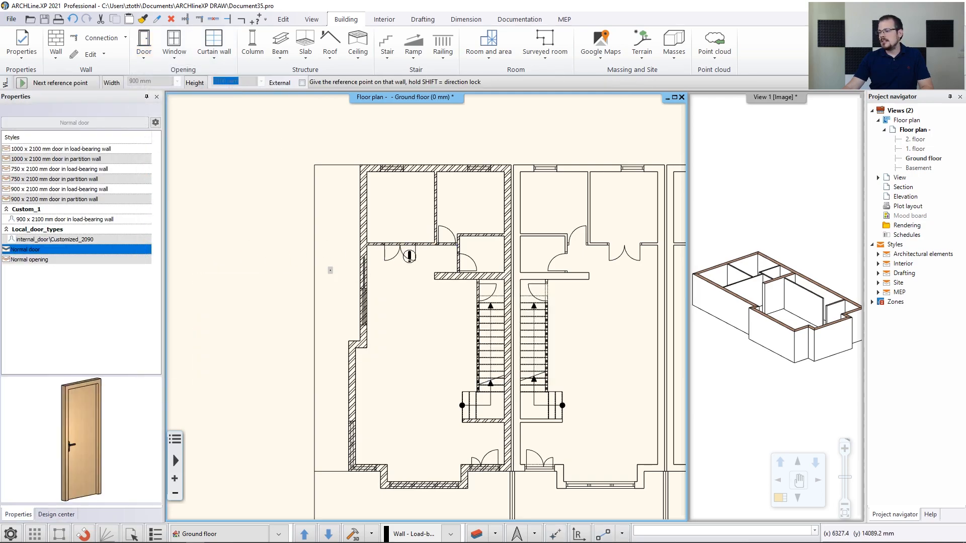
scroll(446, 261, "up", 3)
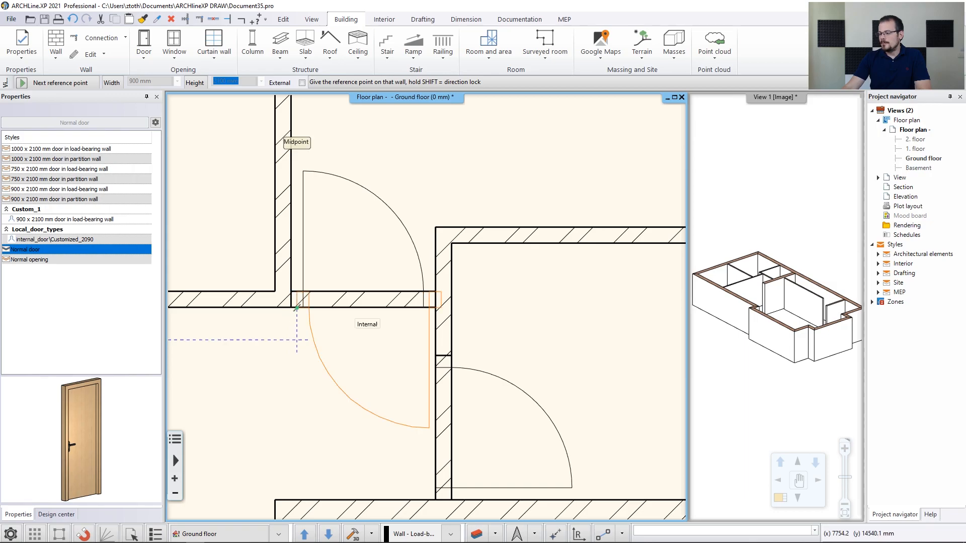
left_click(291, 308)
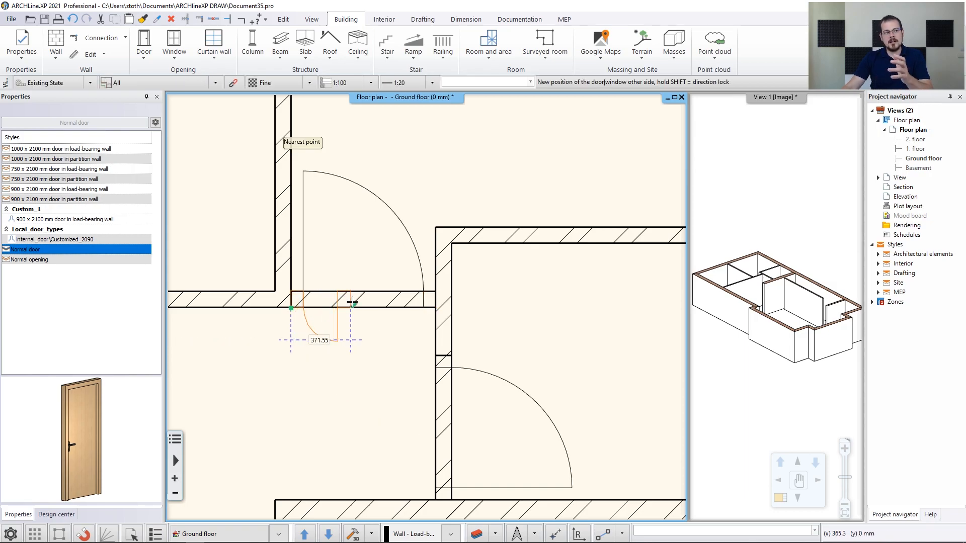
left_click(435, 302)
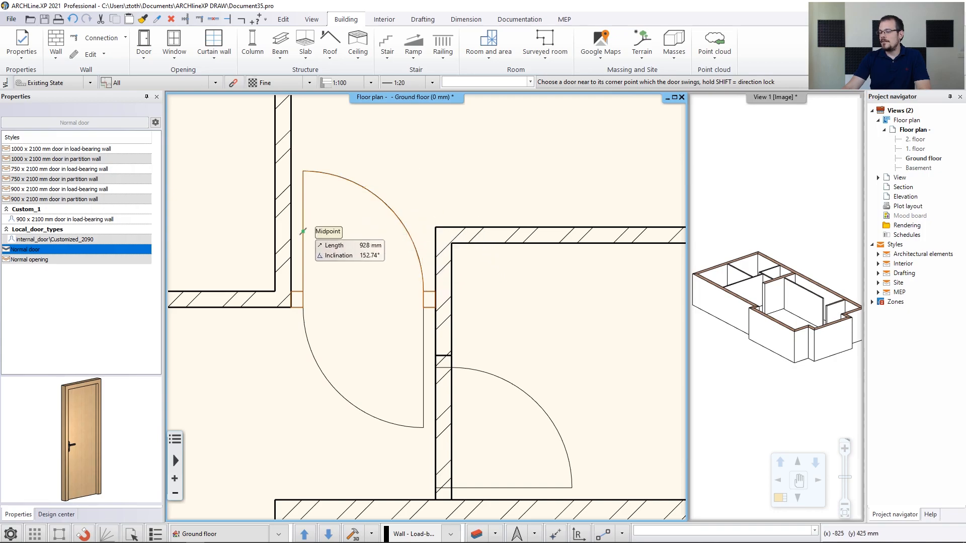
left_click(320, 183)
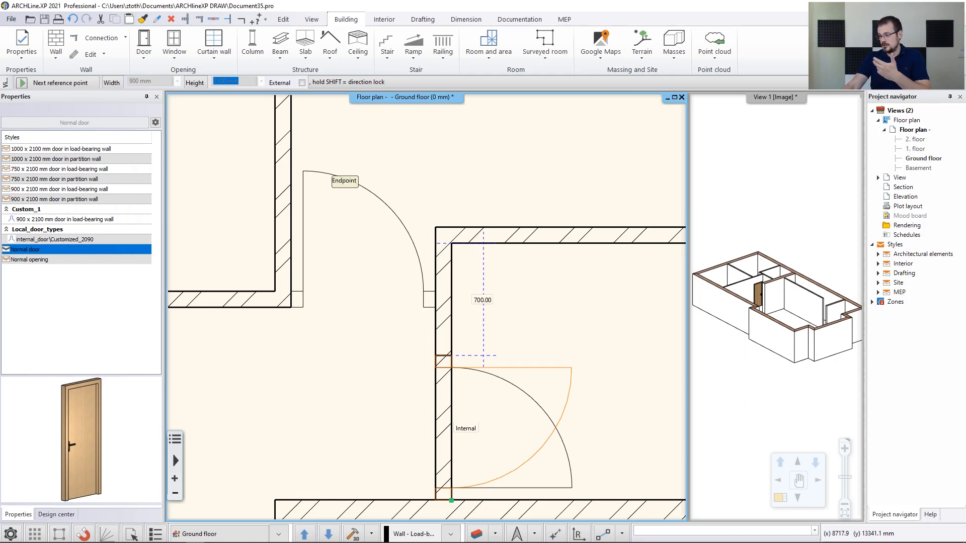
Place the second paldao door from the wall corner to the wall end, choosing its swing, then finish
scroll(451, 501, "up", 5)
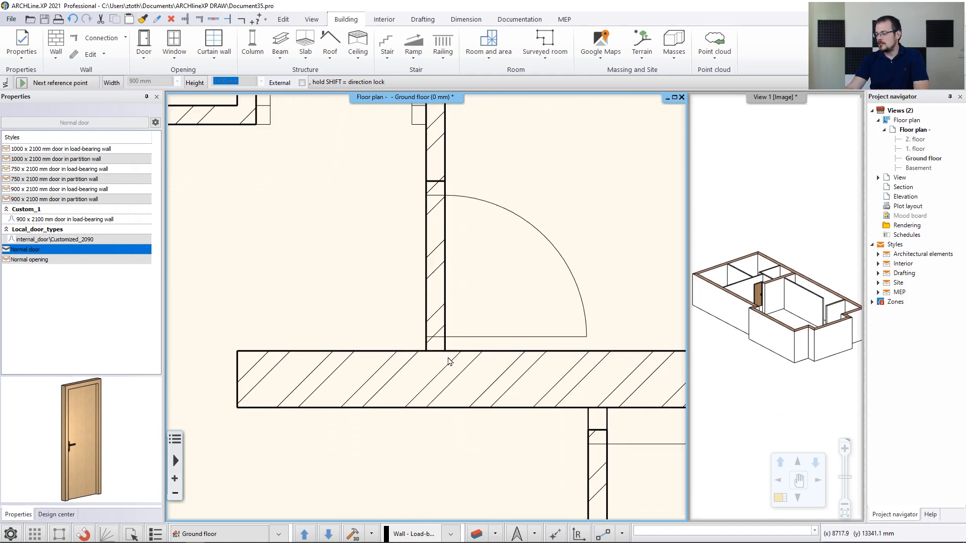
middle_click_drag(437, 324, 430, 373)
left_click(431, 381)
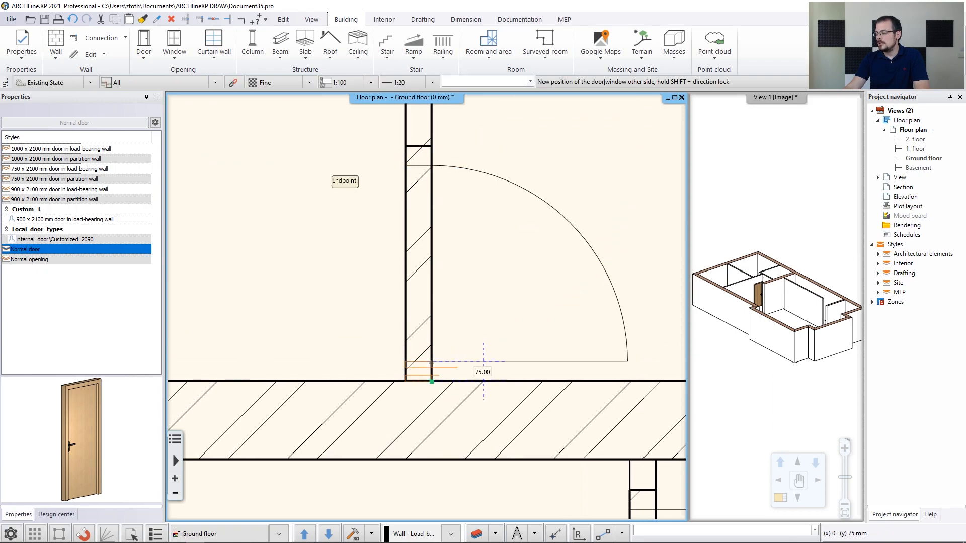
left_click(432, 146)
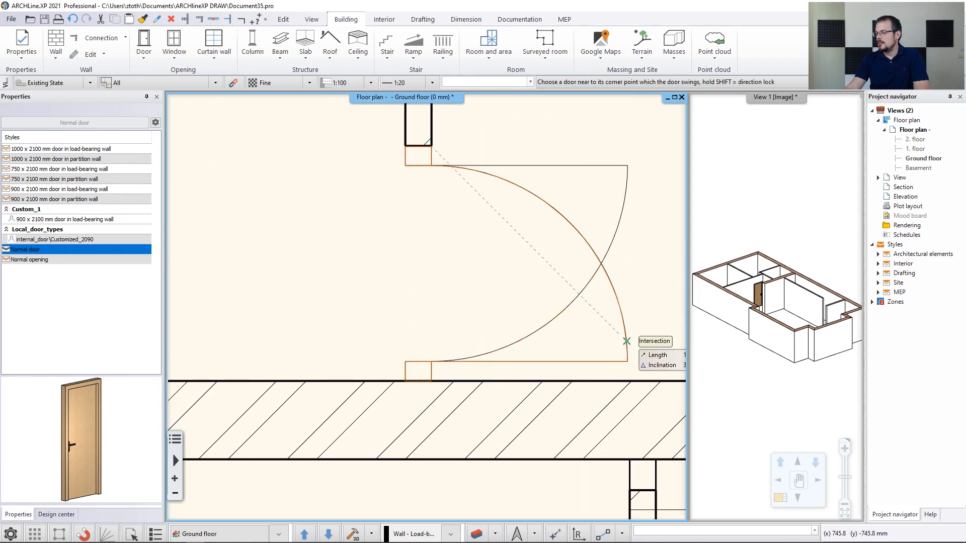
left_click(627, 341)
scroll(568, 385, "down", 4)
middle_click_drag(561, 389, 464, 291)
scroll(463, 291, "up", 3)
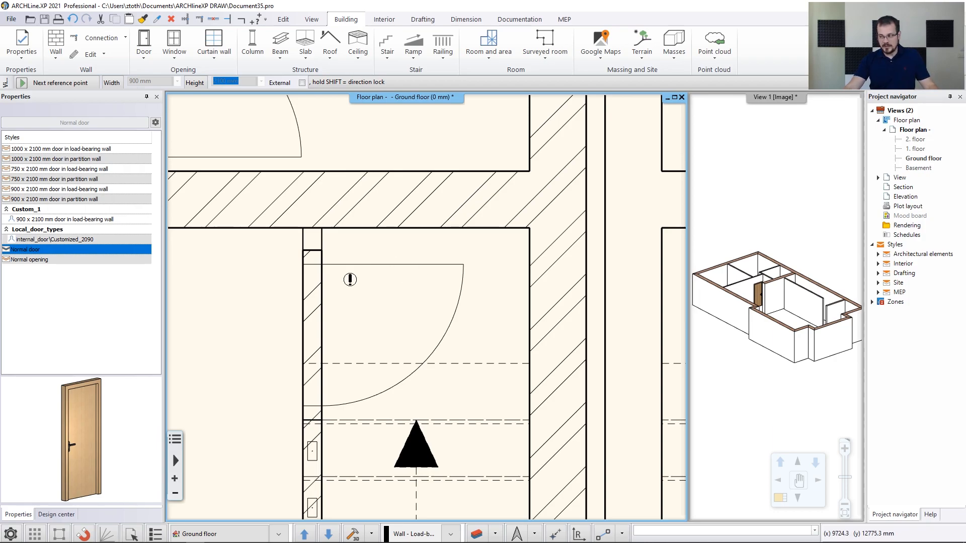
key("Escape")
scroll(339, 281, "up", 3)
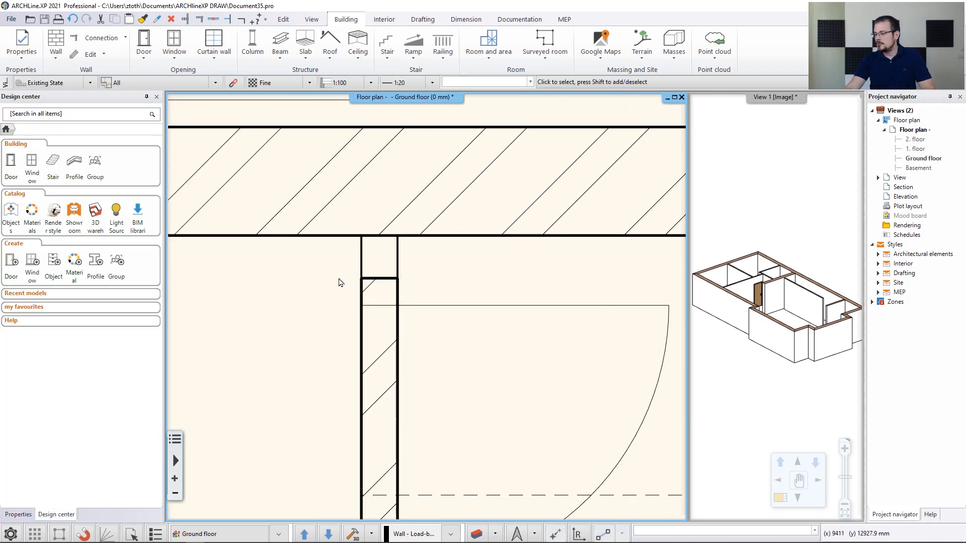
Trim the vertical partition wall beside the door so it meets the horizontal wall in a T-junction
left_click(374, 284)
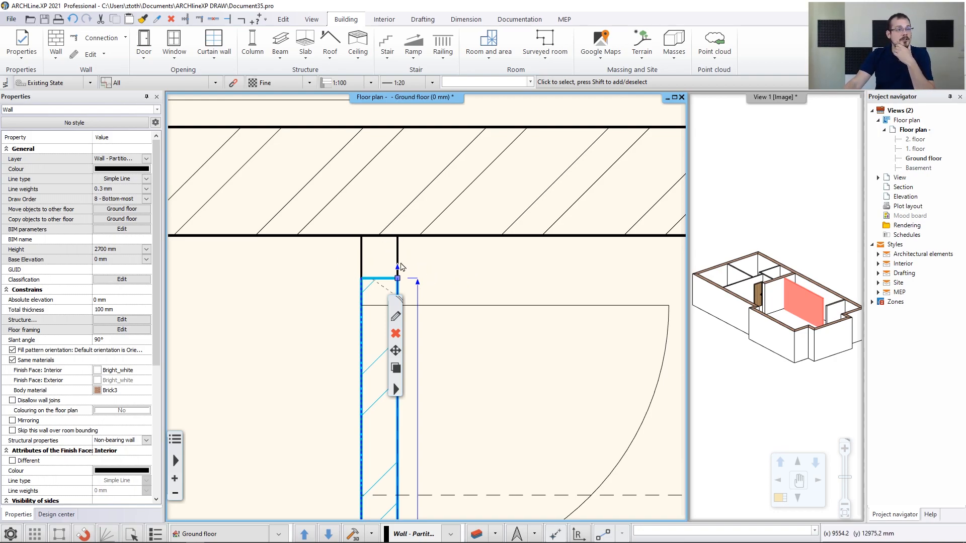
key("Escape")
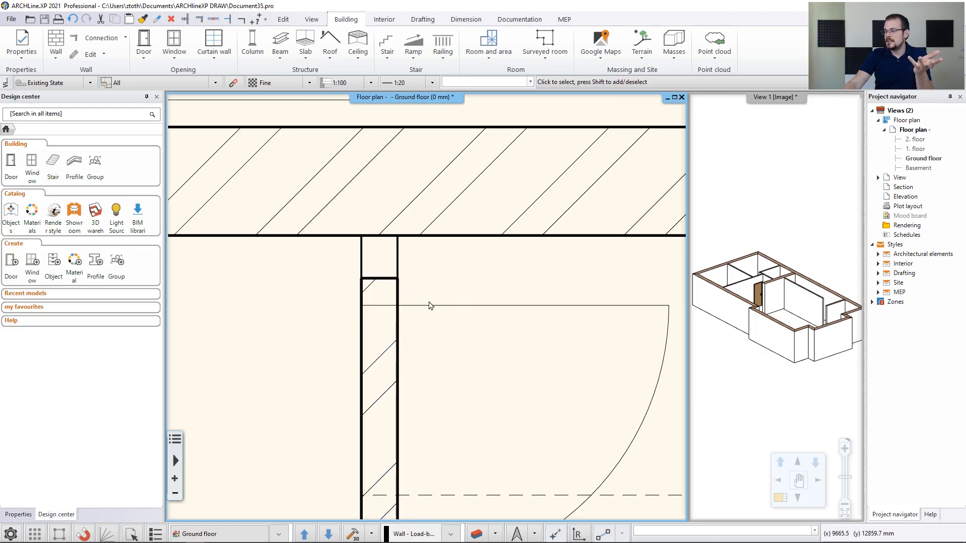
left_click(185, 20)
left_click(371, 281)
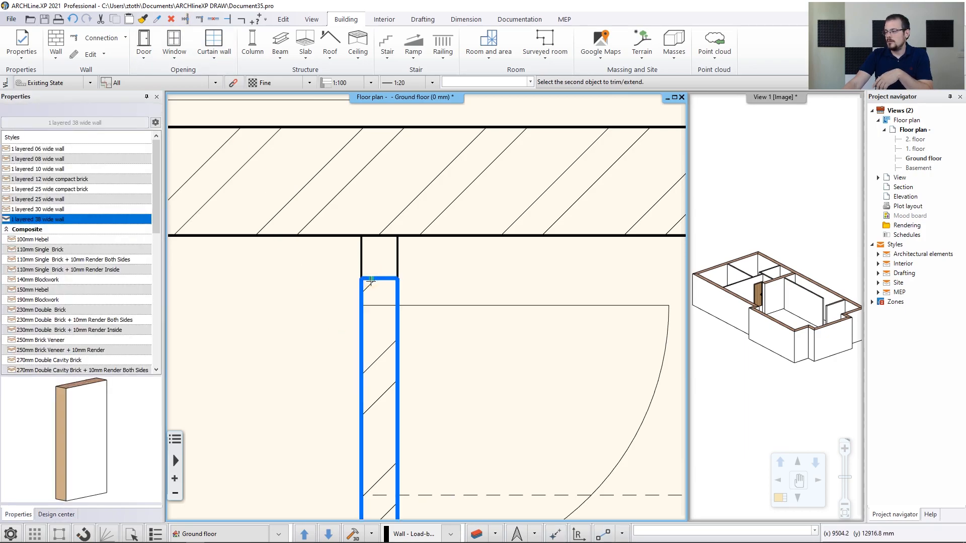
left_click(455, 235)
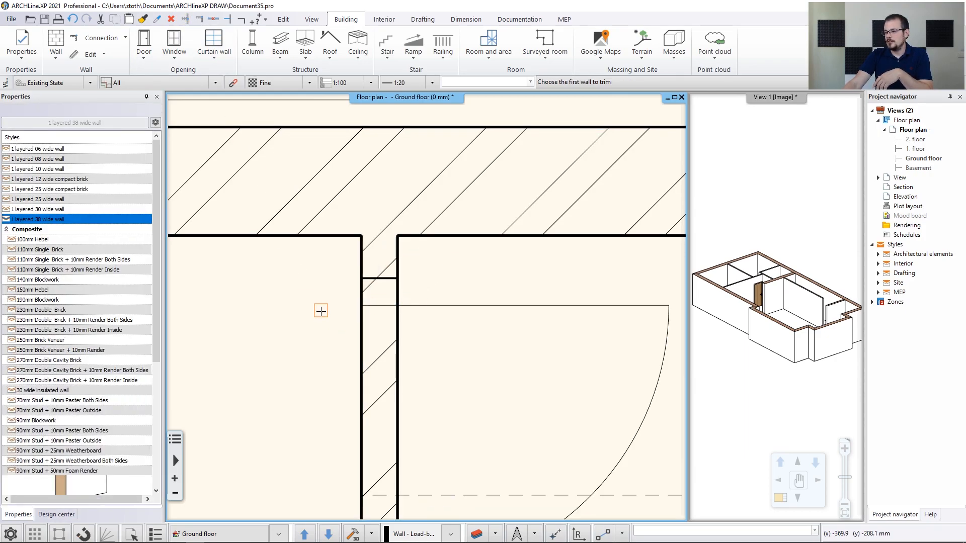
key("Escape")
middle_click_drag(466, 306, 406, 263)
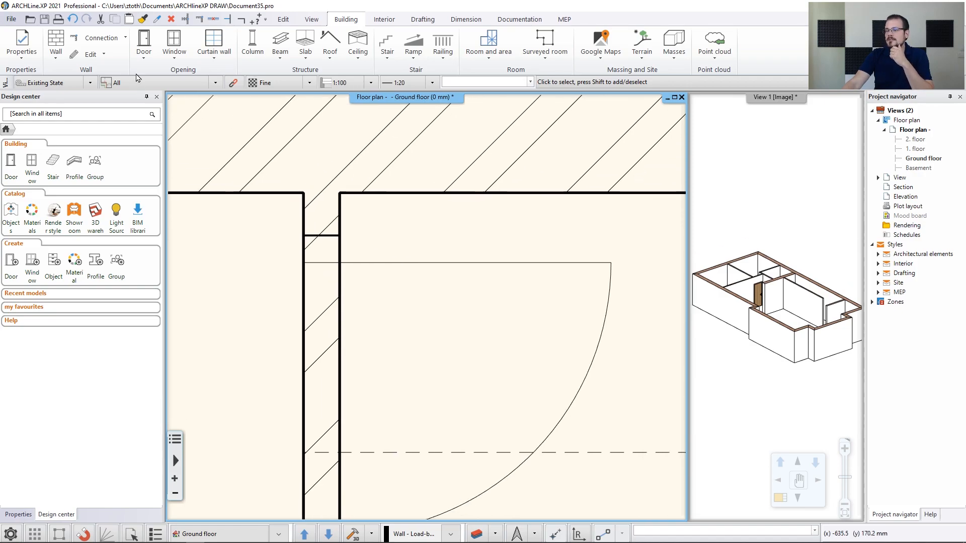
left_click(144, 43)
Place a door by two points through the upper horizontal wall, choosing its swing side
left_click(183, 251)
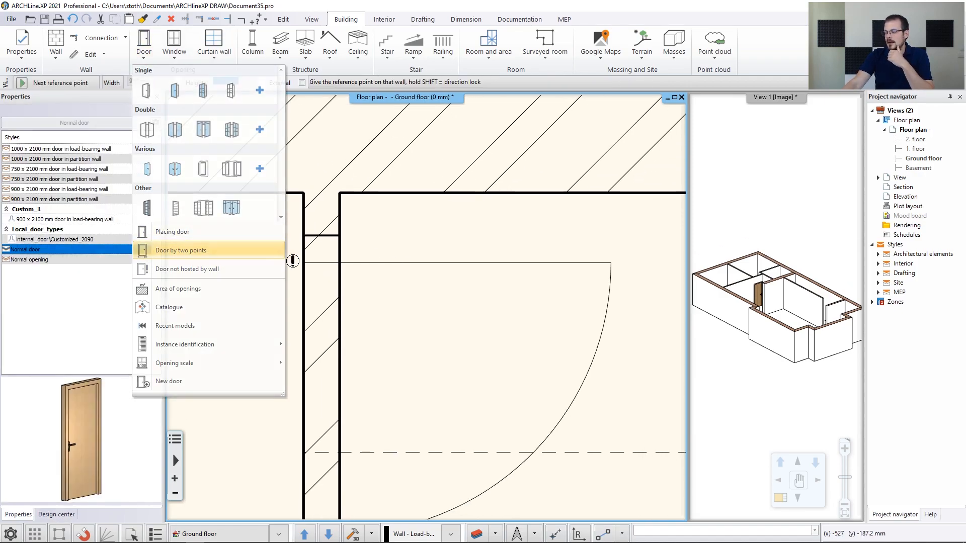
left_click(340, 236)
scroll(422, 307, "down", 3)
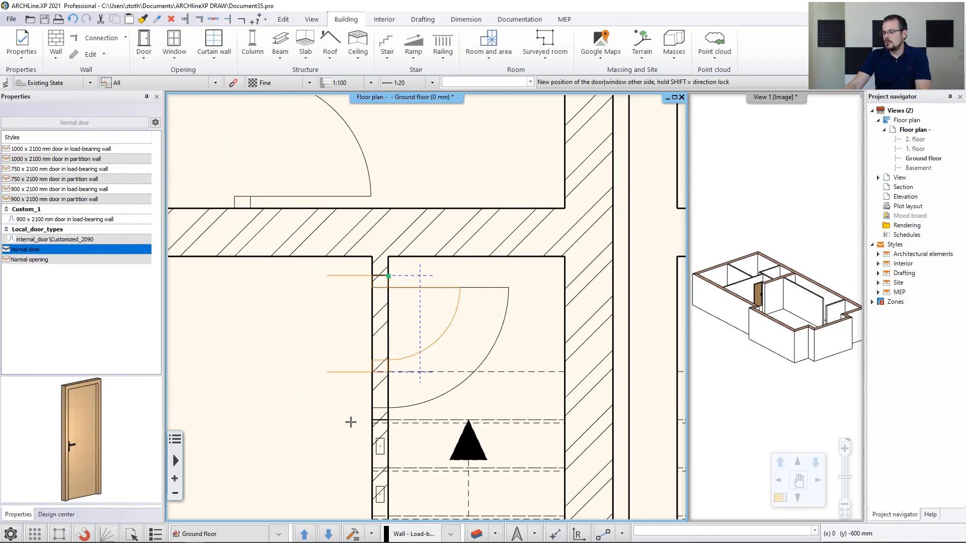
scroll(380, 409, "up", 3)
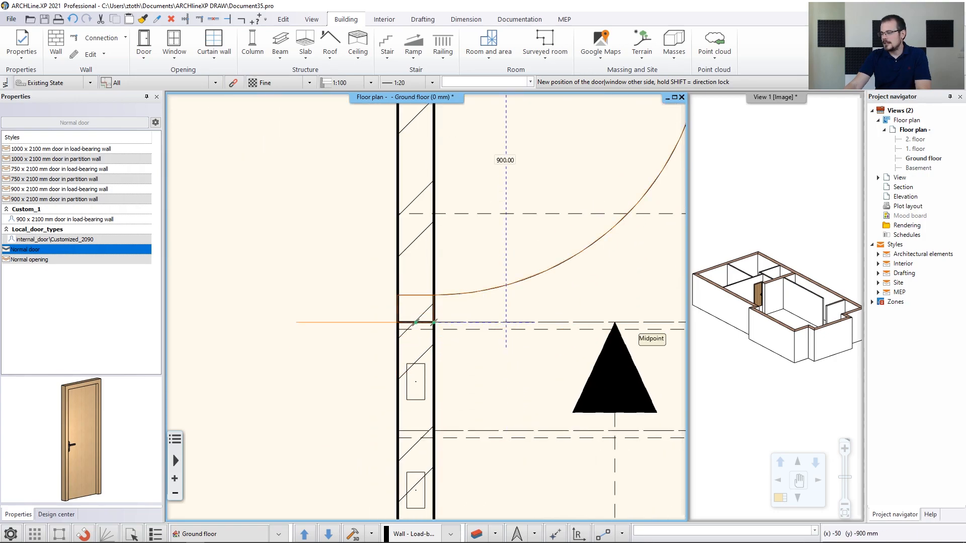
left_click(630, 333)
scroll(568, 194, "down", 2)
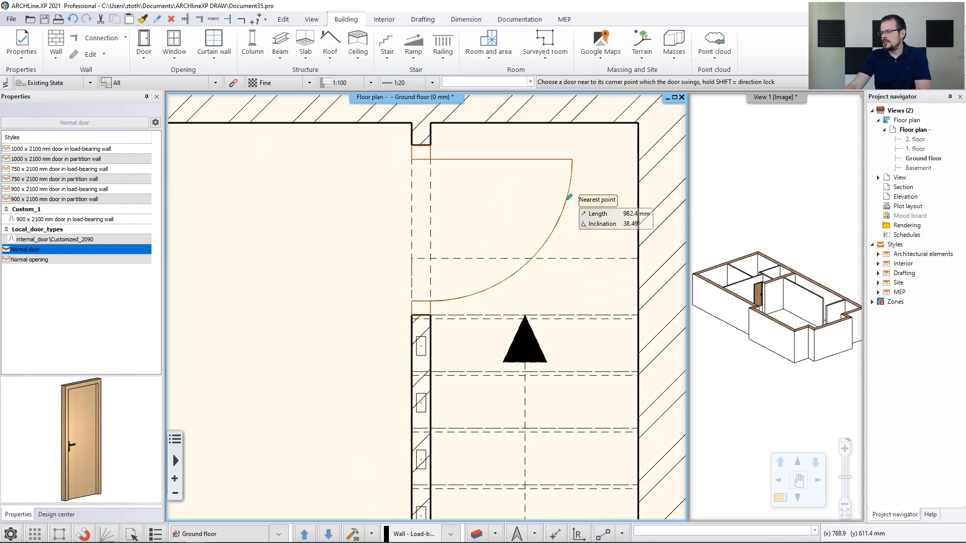
left_click(562, 174)
Place further doors in the lower walls, fixing each by its two edge points
scroll(513, 401, "down", 5)
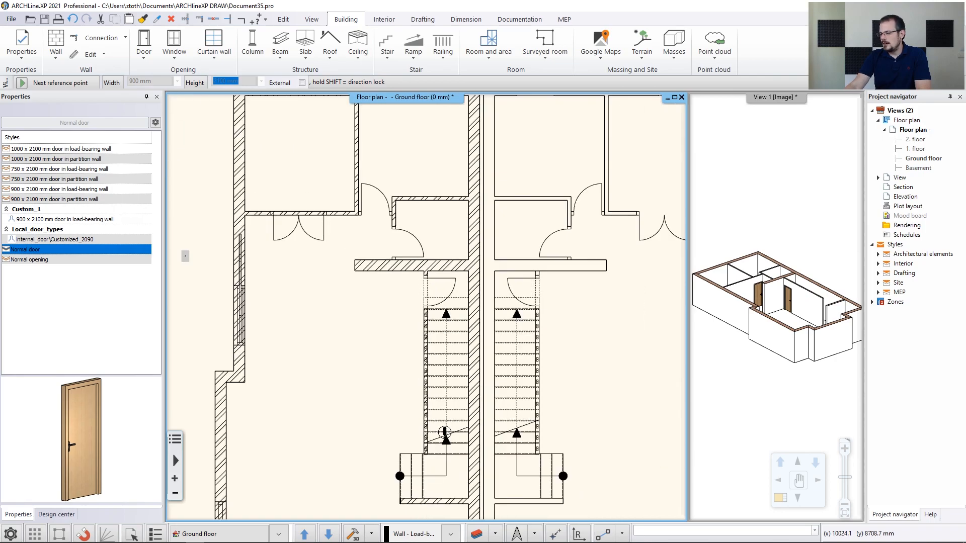
scroll(458, 324, "down", 1)
middle_click_drag(456, 322, 426, 404)
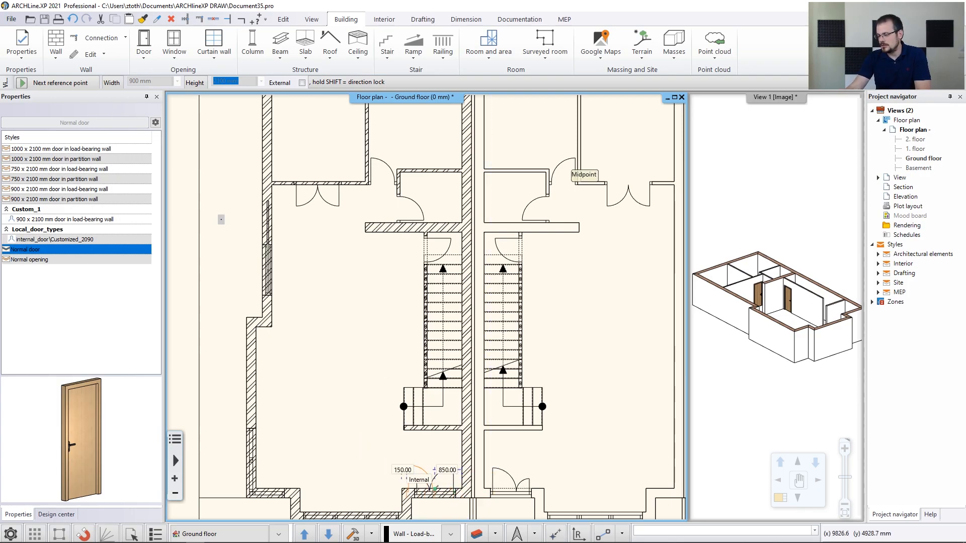
left_click(434, 487)
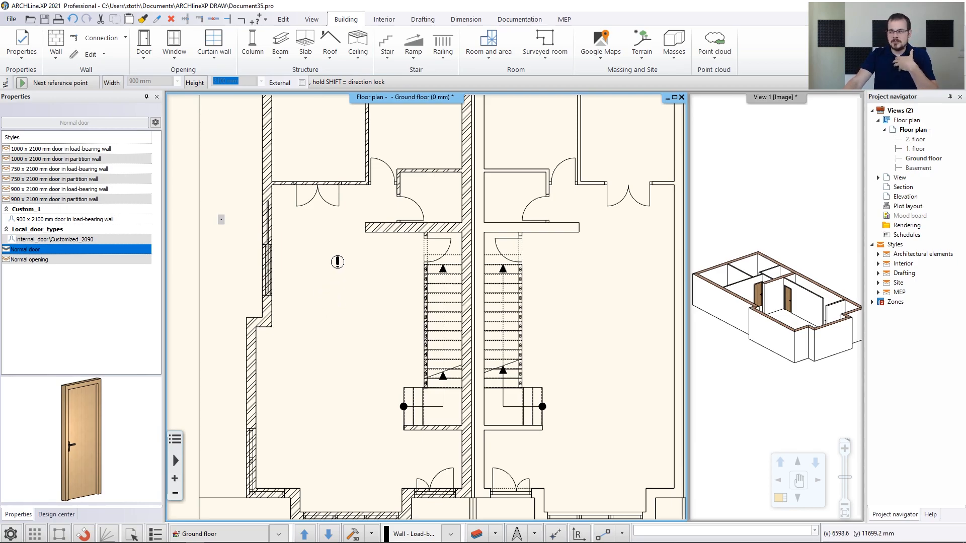
scroll(348, 237, "up", 5)
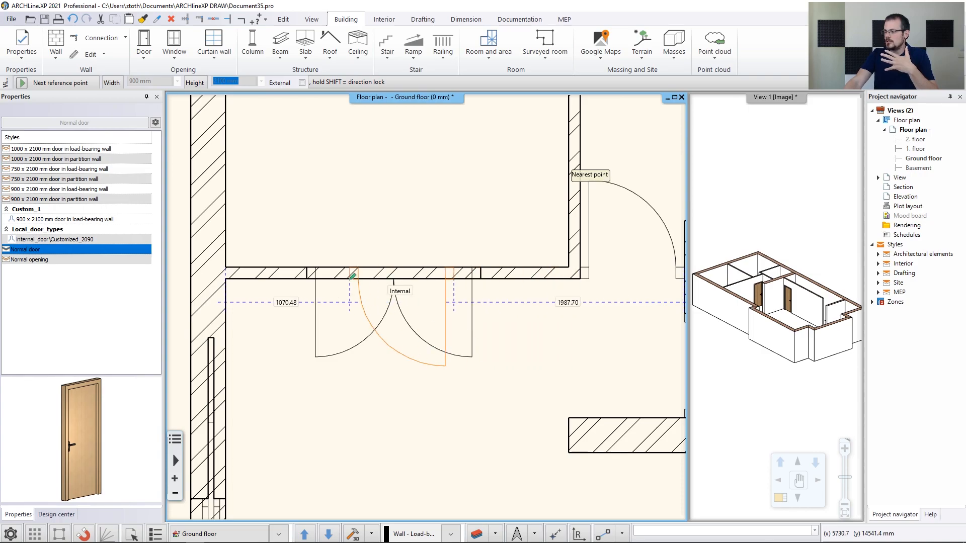
left_click(307, 279)
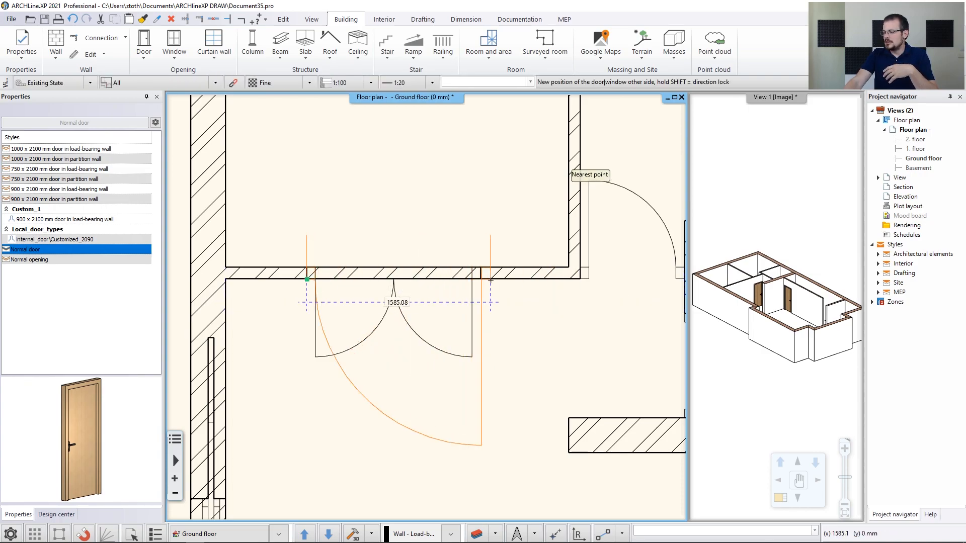
left_click(494, 307)
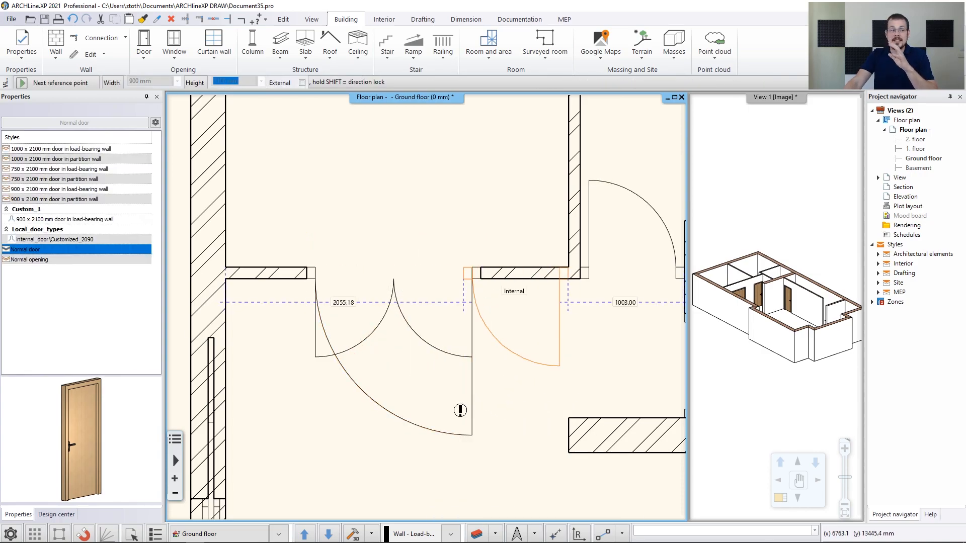
Fix the first side of the 1300 mm wide door at the lower wall corner
scroll(522, 478, "down", 3)
scroll(520, 476, "down", 4)
middle_click_drag(644, 499, 508, 308)
scroll(476, 483, "up", 5)
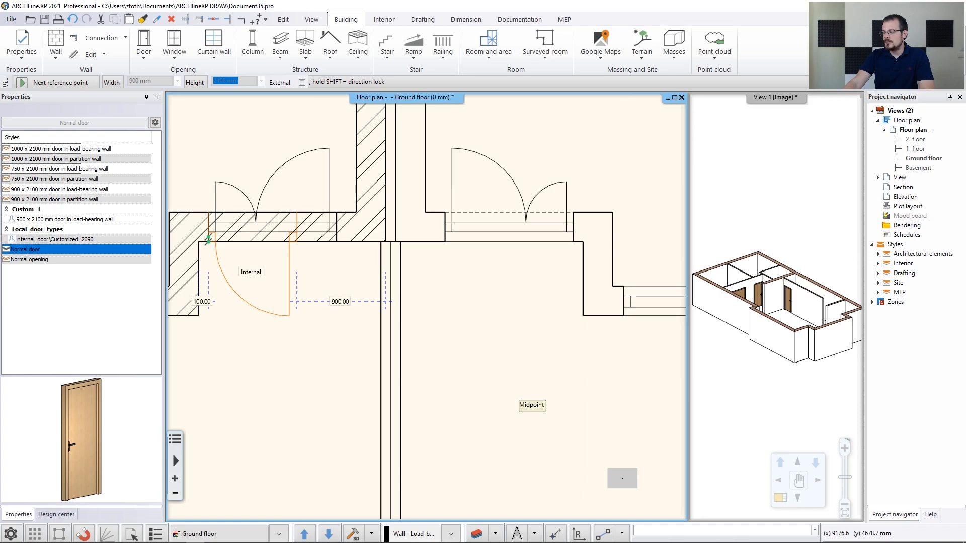
left_click(209, 241)
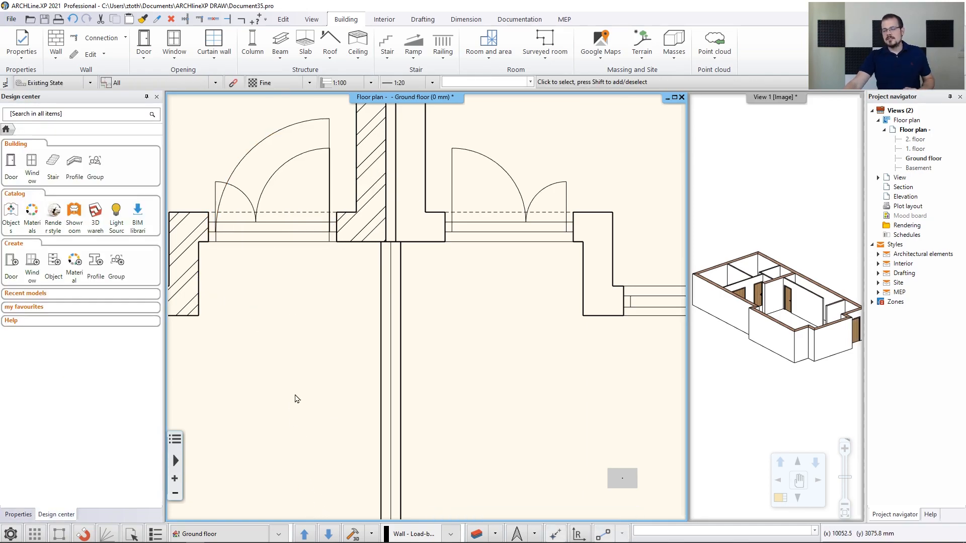
Select the 1300 × 2100 mm paldao door on the left and open its Door settings
scroll(265, 319, "up", 2)
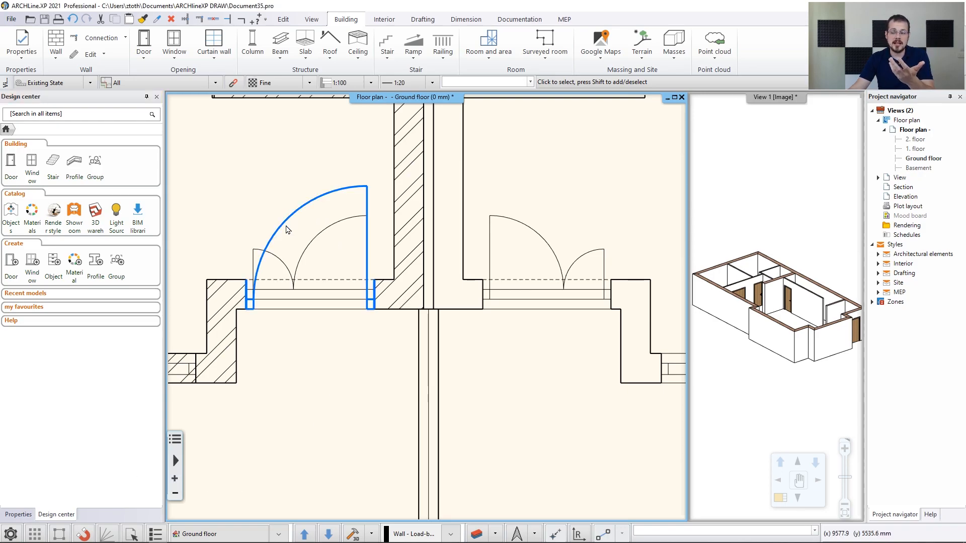
left_click(256, 304)
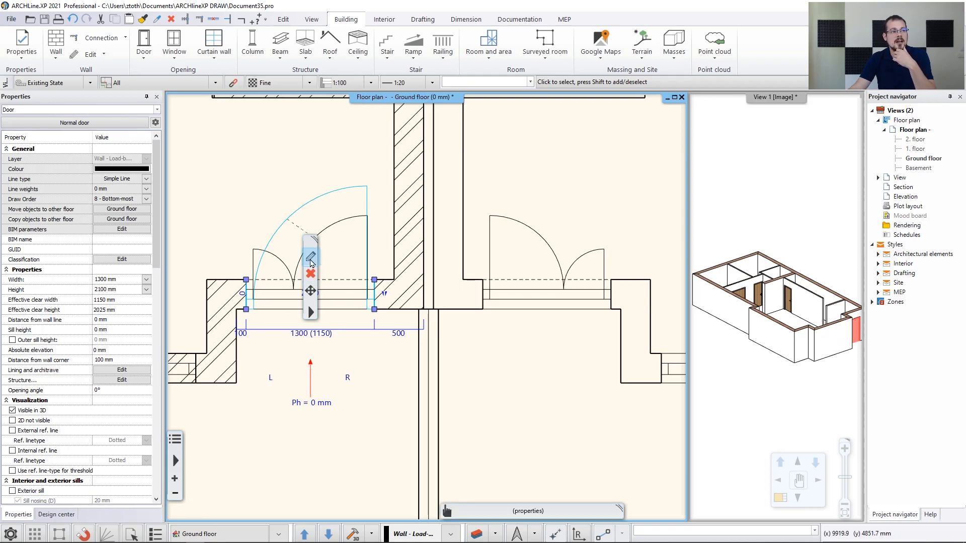
left_click(310, 258)
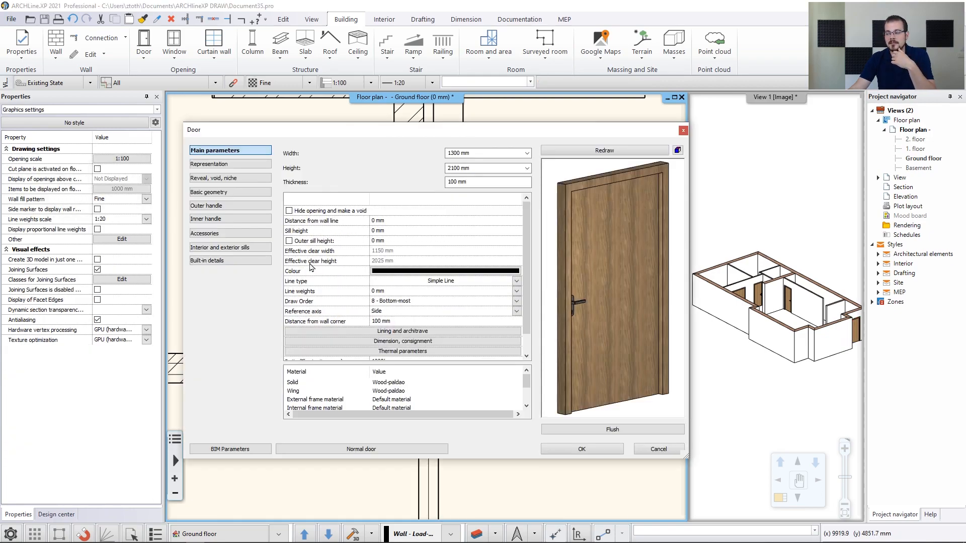
Change the wide door's model to Flush one side fixed, keeping its existing dimensions
left_click(604, 429)
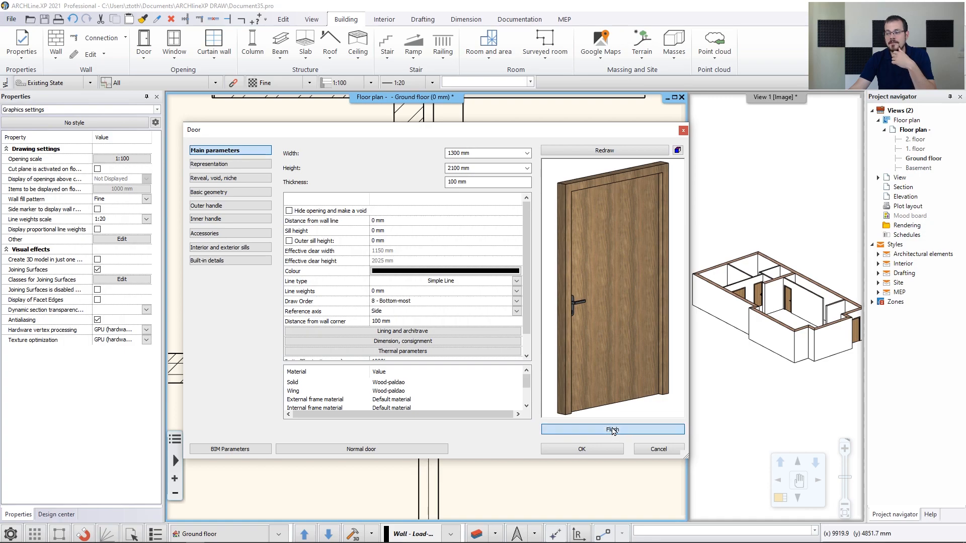
mouse_move(371, 383)
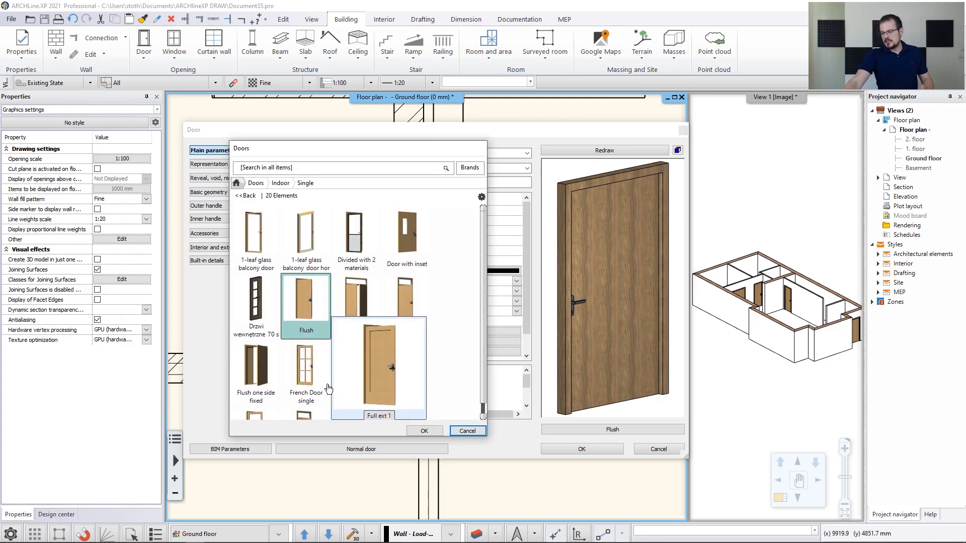
mouse_move(272, 383)
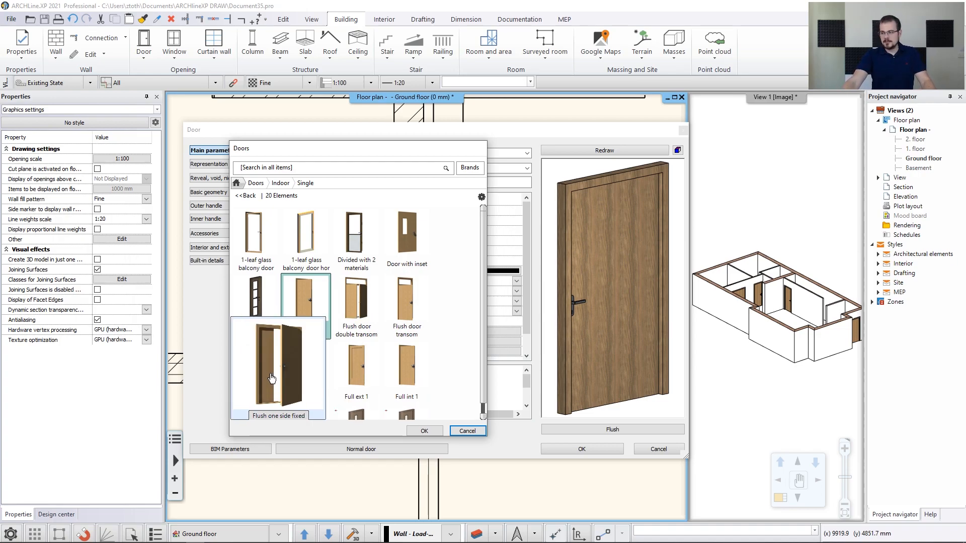
left_click(272, 379)
left_click(424, 433)
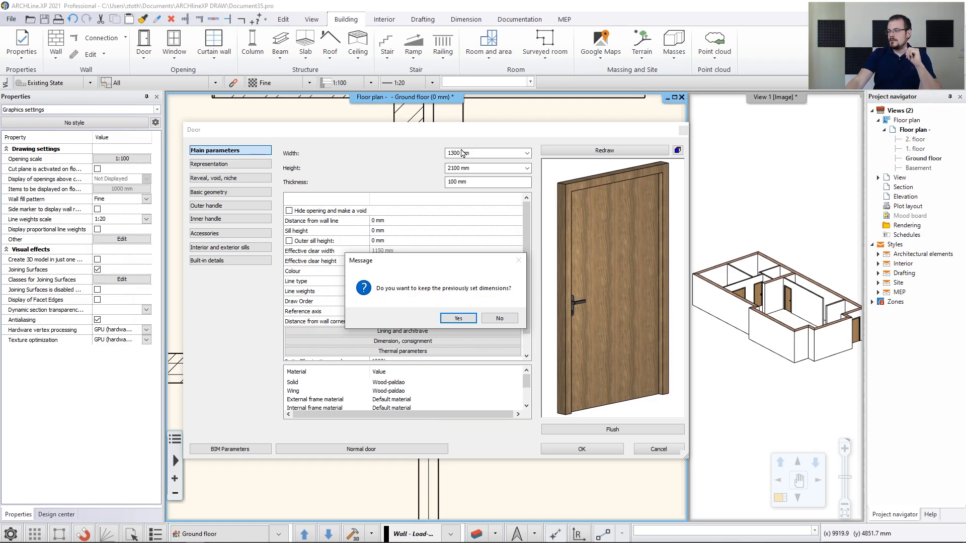
left_click(463, 319)
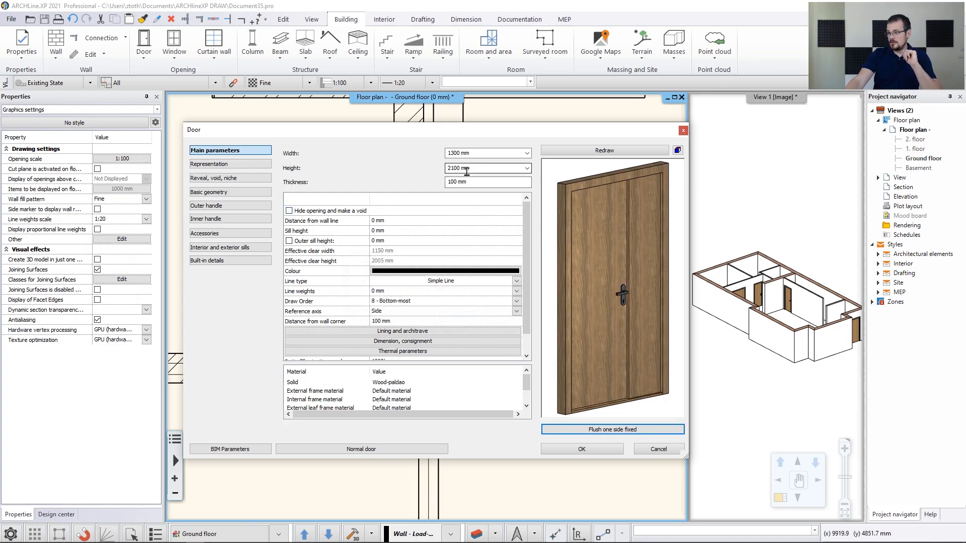
Set the door height to 2400 mm and its wall-line distance to 100 mm, then apply
left_click(453, 166)
key("Right")
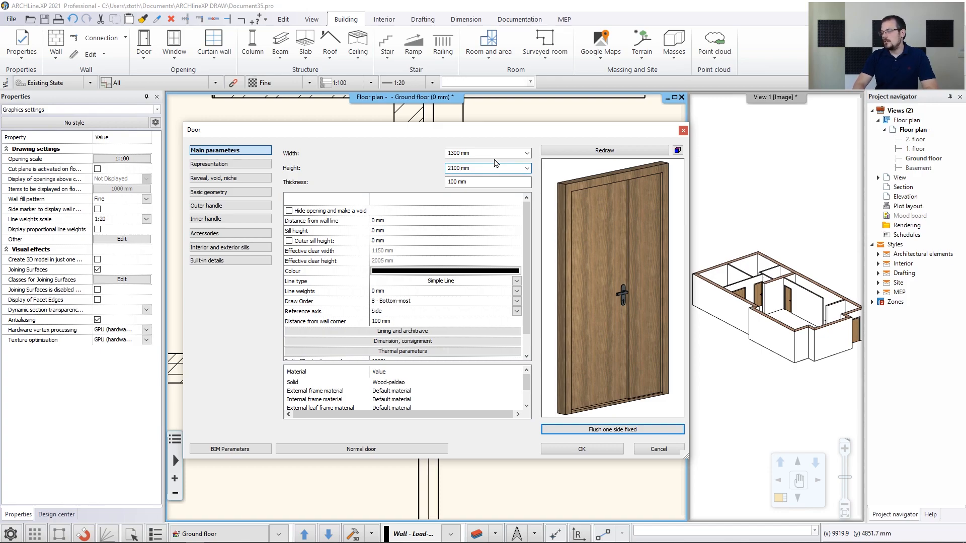
type("4")
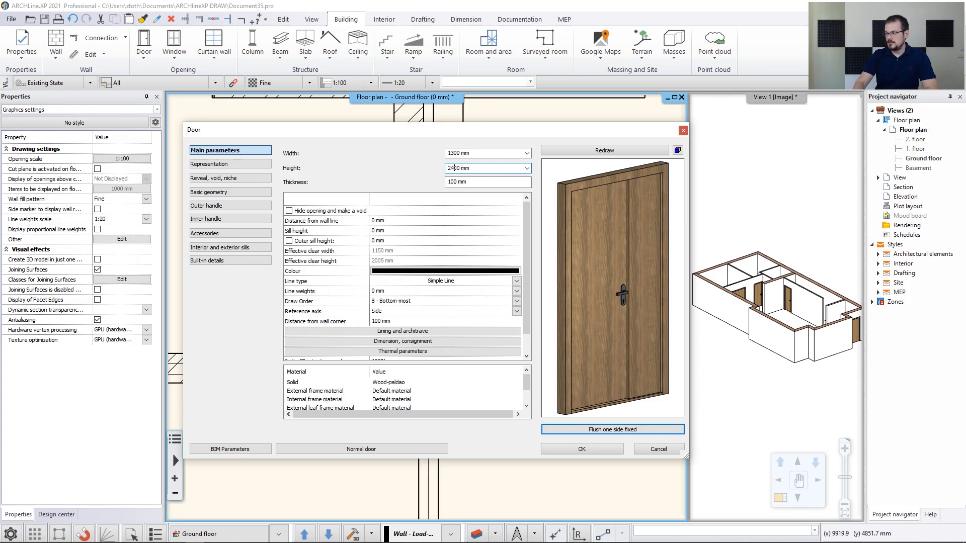
left_click(562, 152)
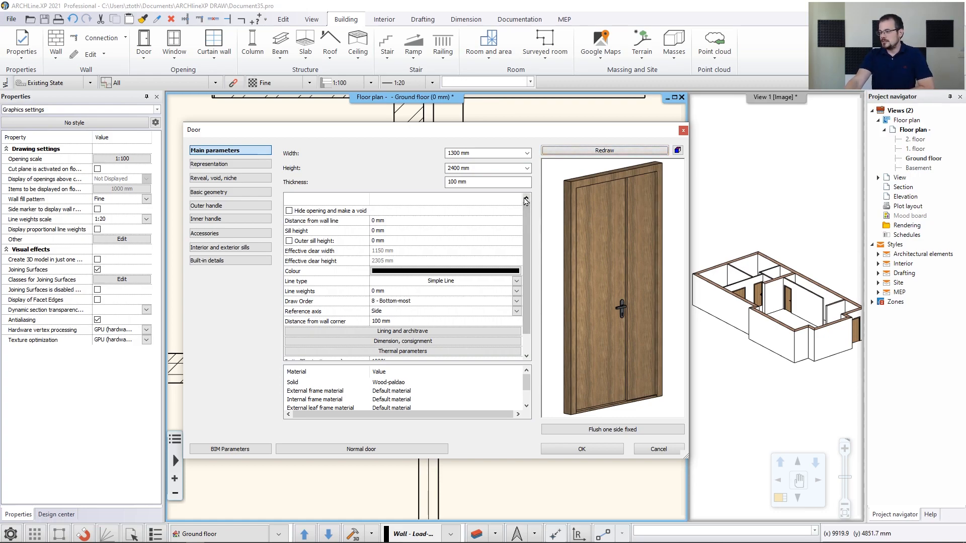
left_click(376, 221)
key("BackSpace")
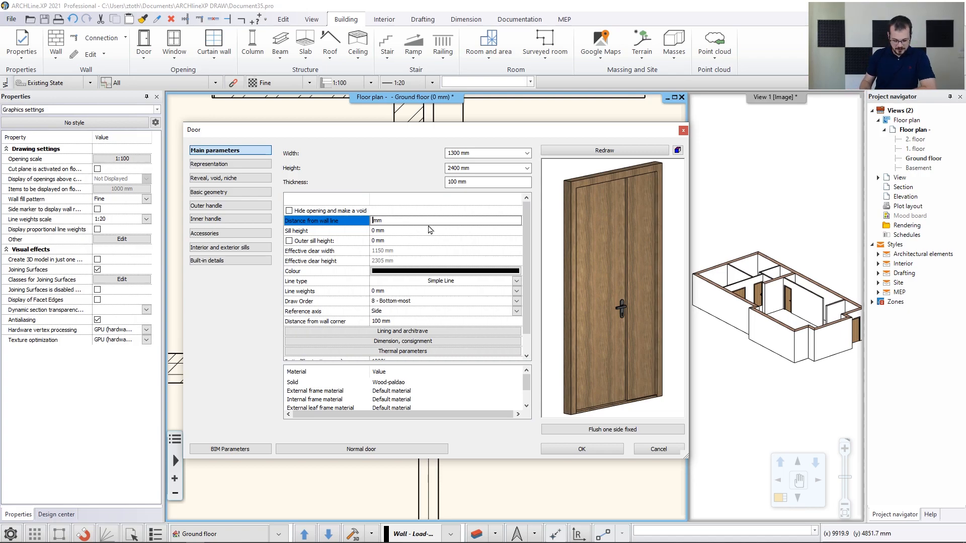
type("100")
left_click(582, 449)
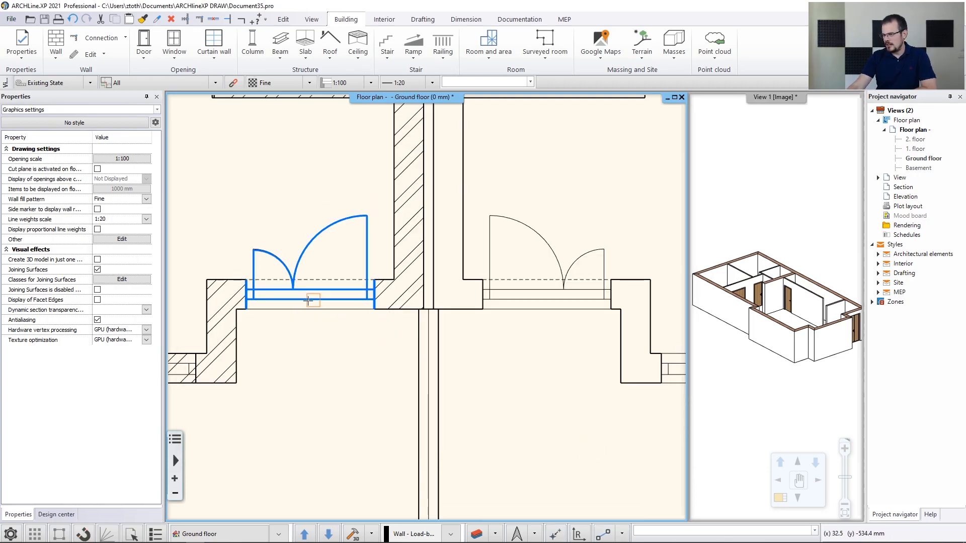
Bring the door in the upper wall into view and open its Door settings
middle_click_drag(830, 301, 755, 303)
scroll(754, 303, "up", 5)
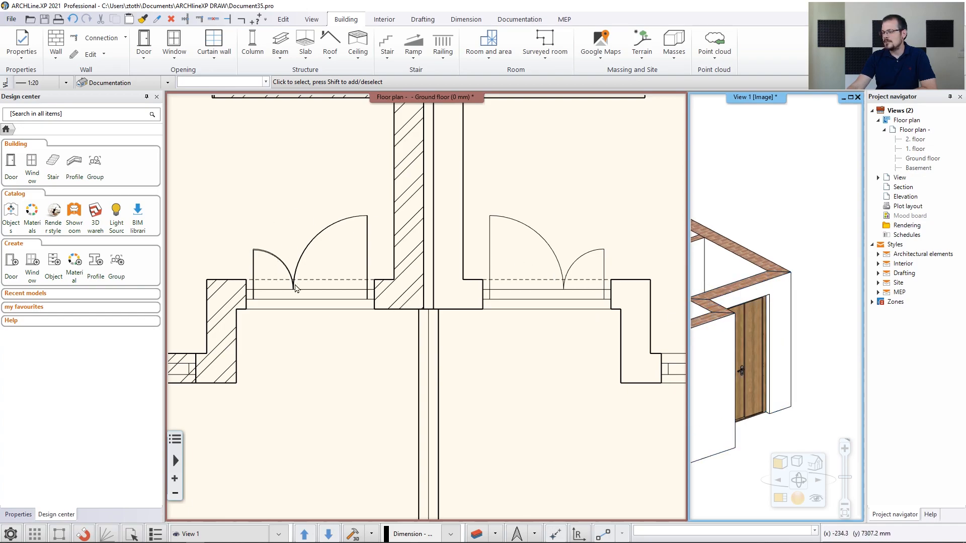
middle_click_drag(287, 261, 508, 396)
scroll(508, 392, "down", 1)
scroll(428, 306, "down", 3)
middle_click_drag(361, 197, 412, 459)
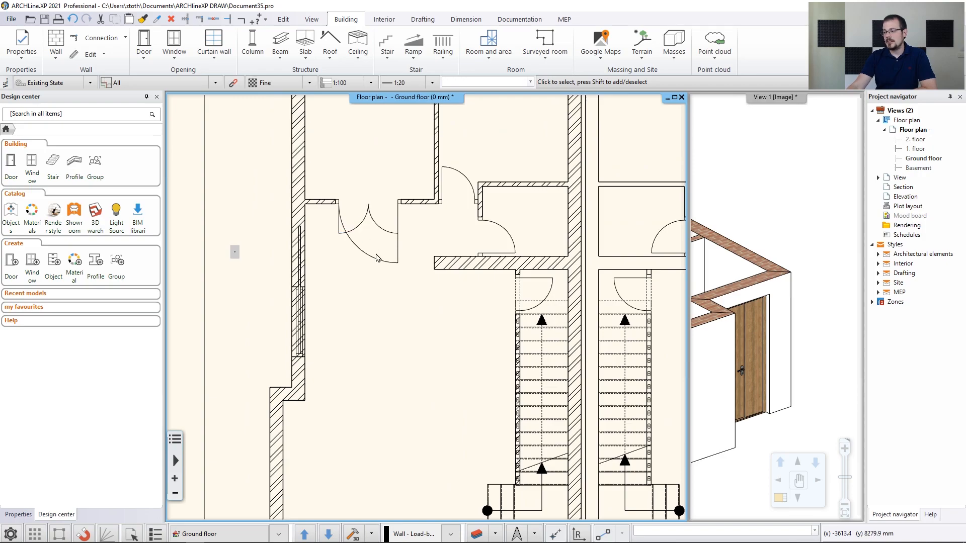
scroll(375, 256, "up", 2)
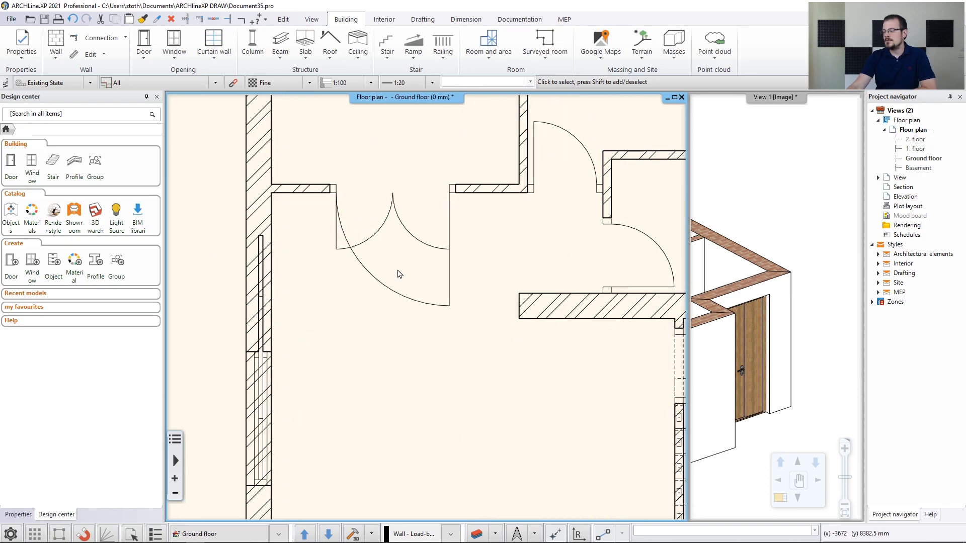
left_click(403, 300)
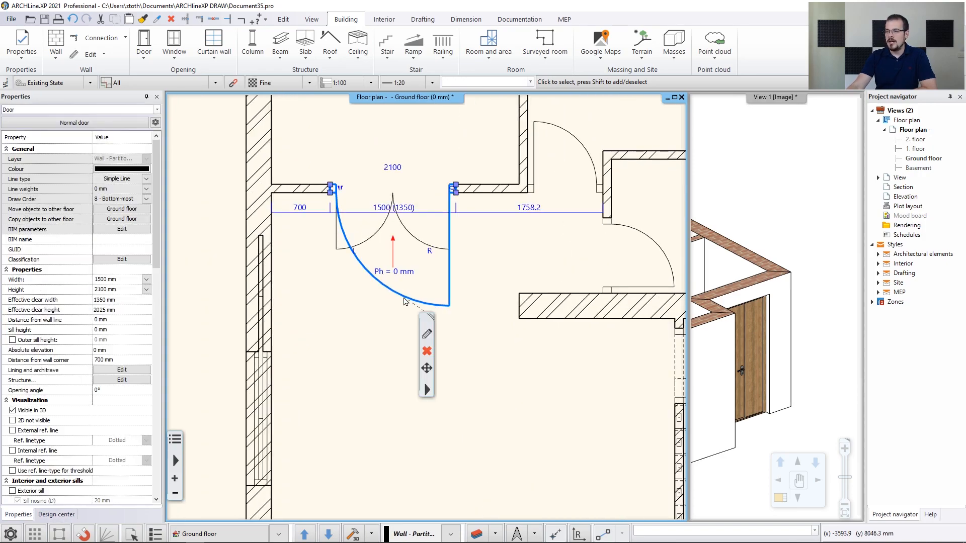
left_click(427, 335)
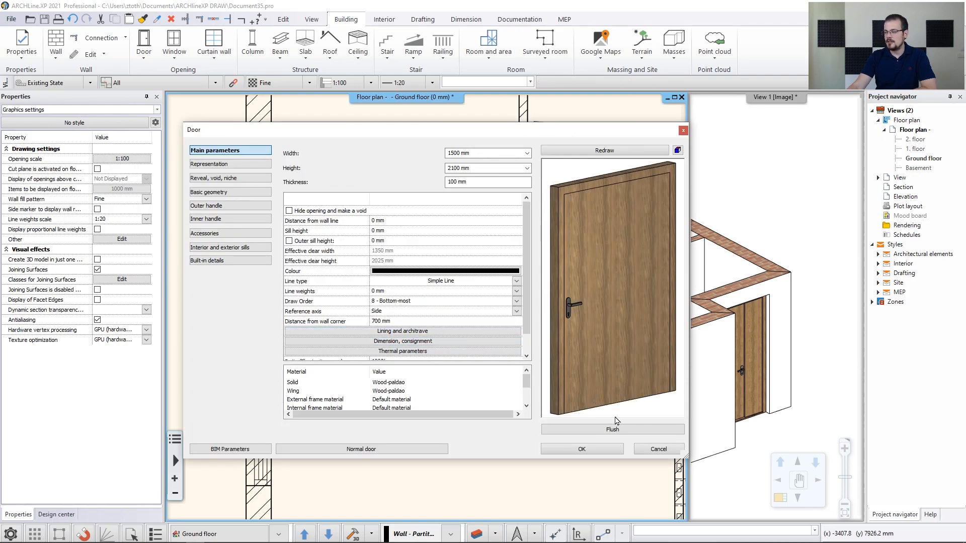
Make it a Flush internal double door, keeping 1500 × 2100 mm, with 100 mm thickness
left_click(616, 429)
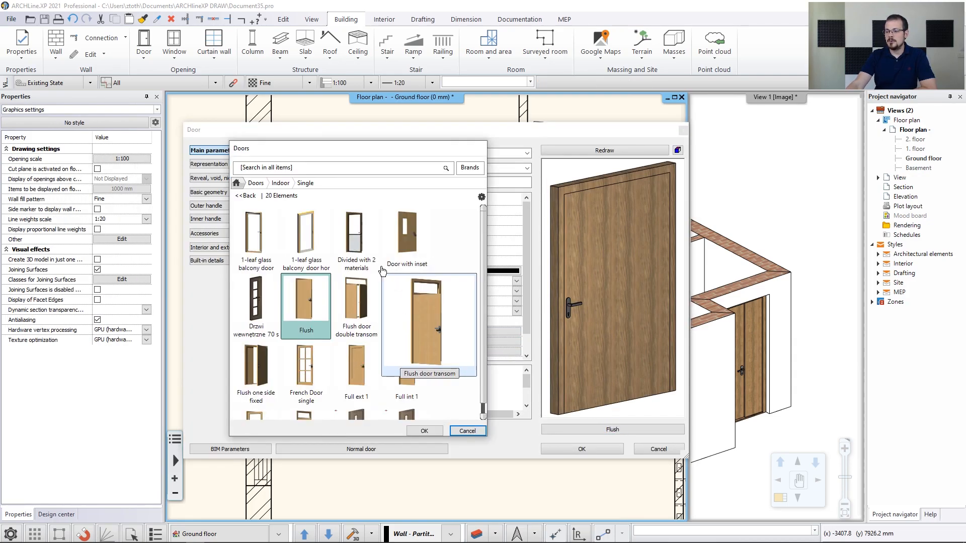
left_click(275, 189)
left_click(274, 280)
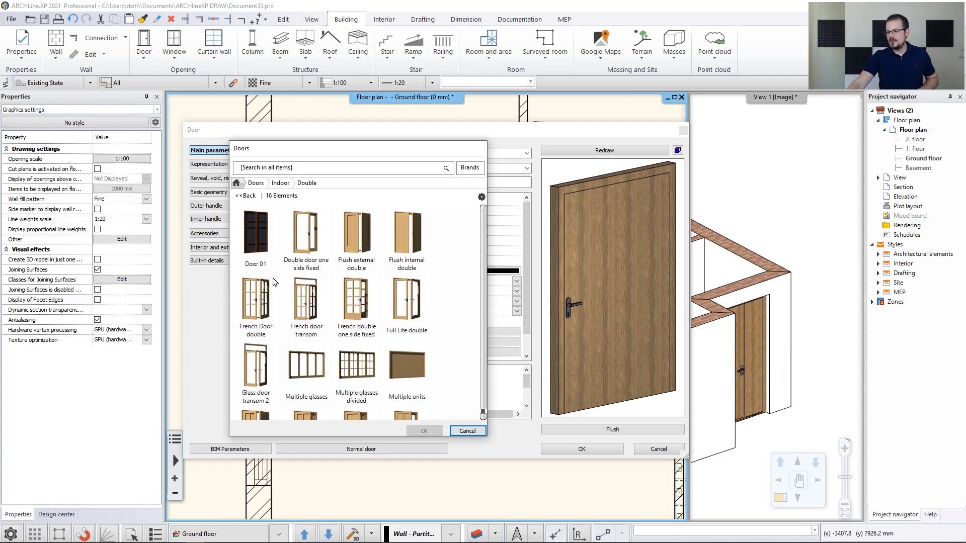
left_click(413, 252)
left_click(424, 431)
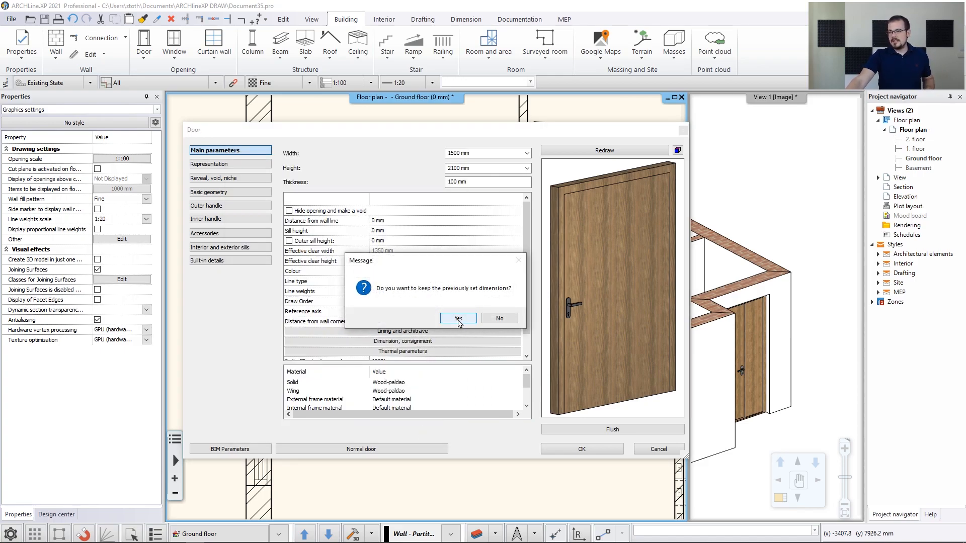
left_click(459, 319)
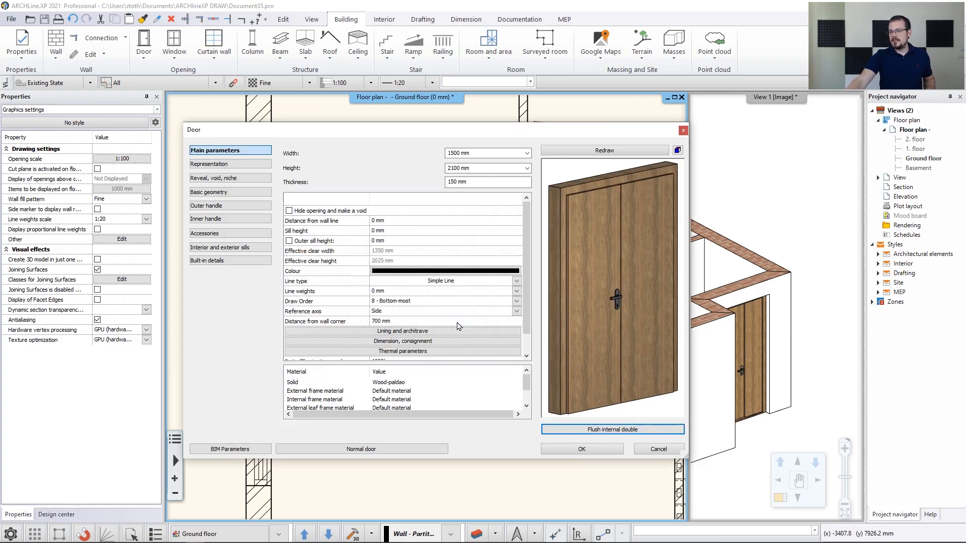
left_click(454, 182)
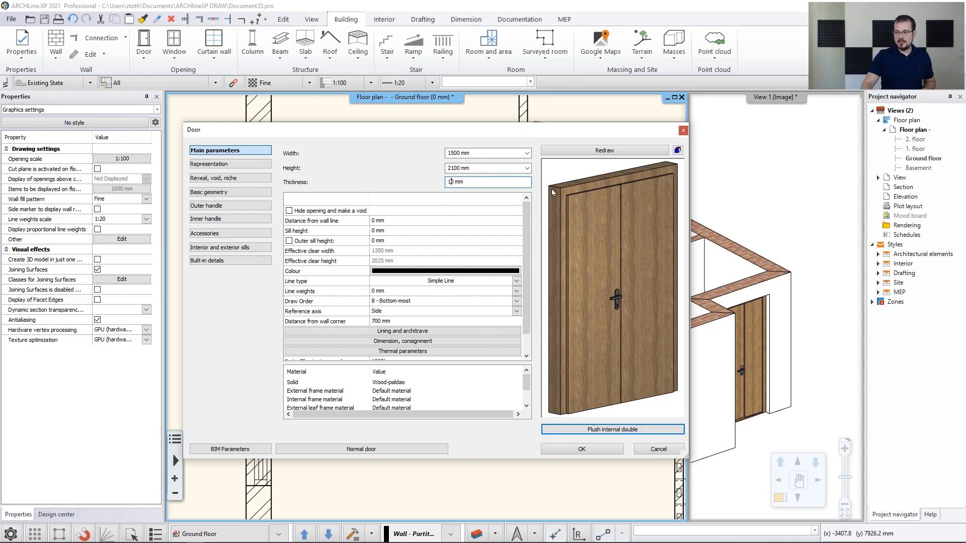
type("00")
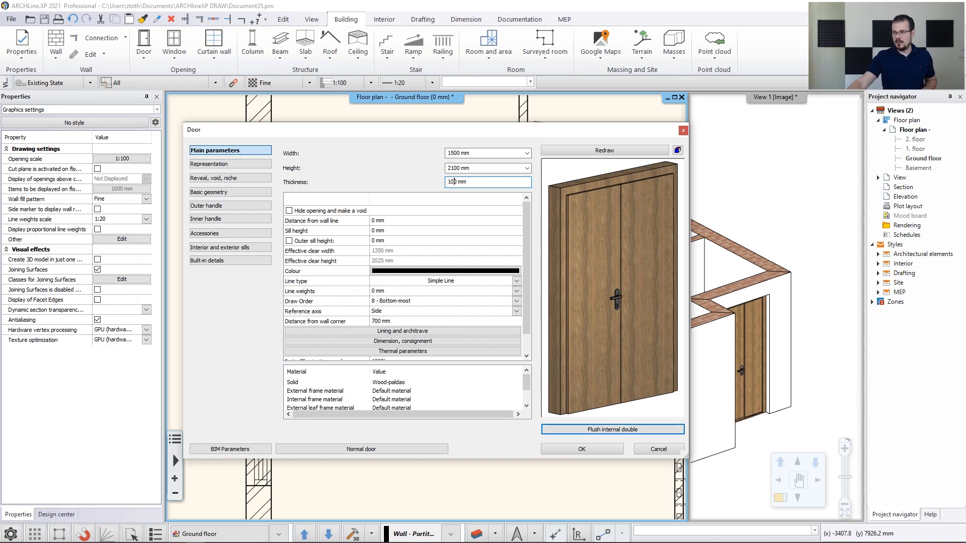
left_click(582, 449)
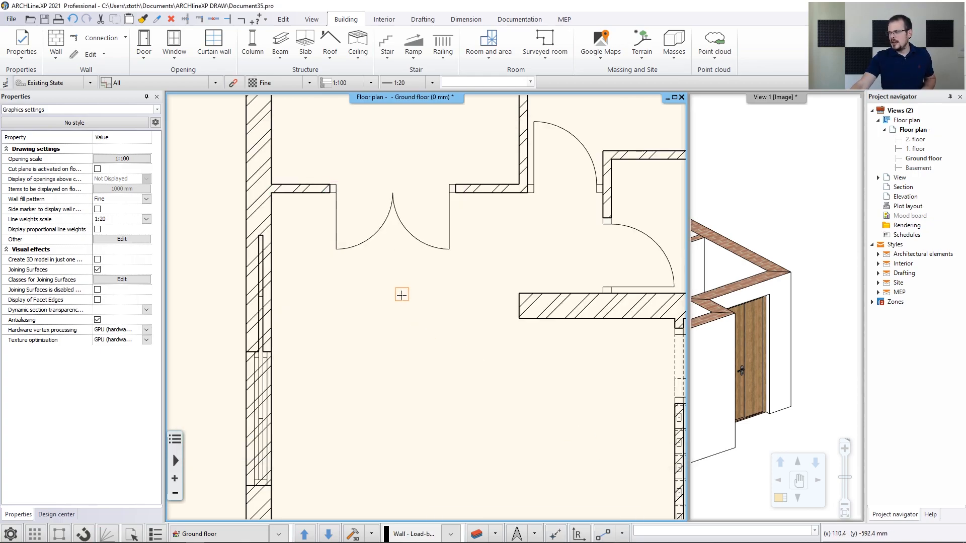
Orbit and pan the 3D view until the double door faces front, then pan the floor plan down the wall
middle_click_drag(716, 277, 924, 361)
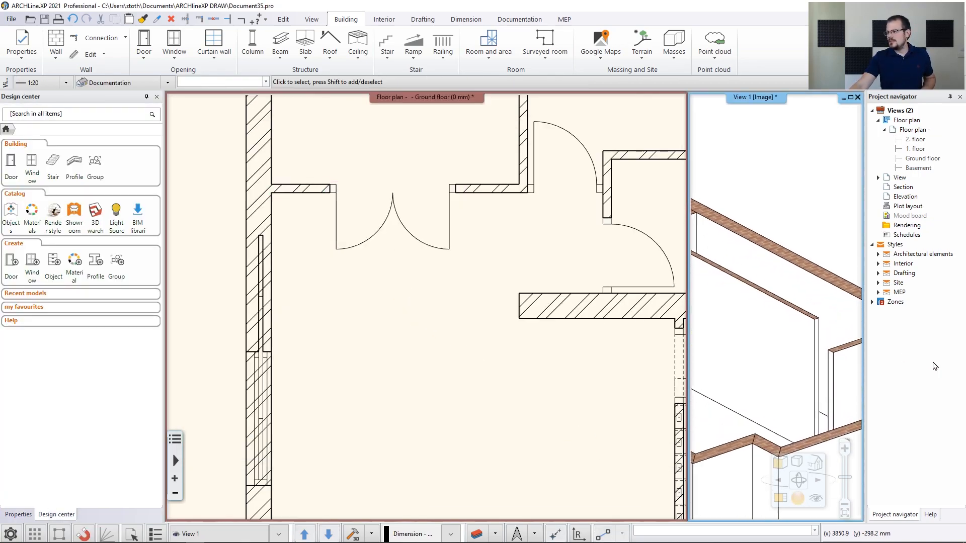
middle_click_drag(748, 349, 851, 327)
middle_click_drag(726, 335, 795, 327)
right_click_drag(796, 328, 754, 349)
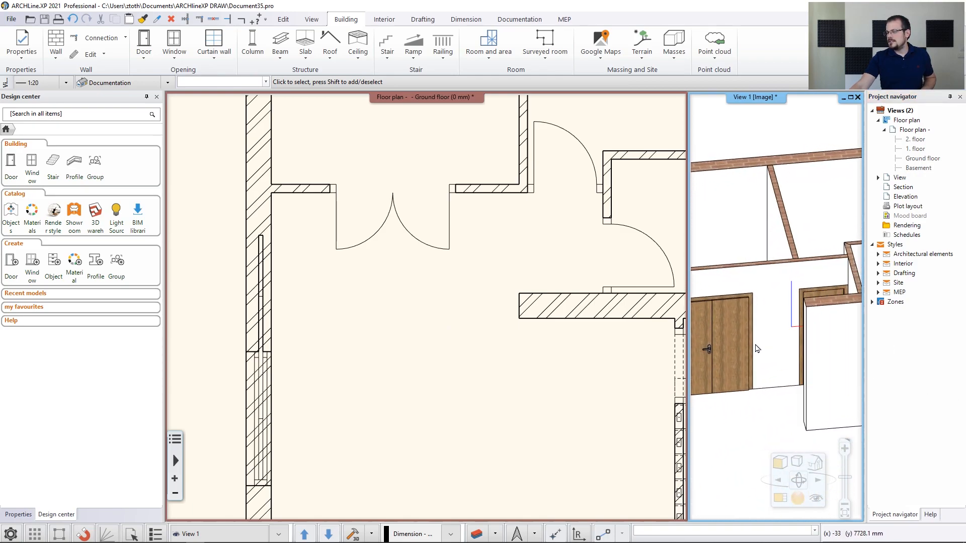
middle_click_drag(754, 349, 786, 336)
middle_click_drag(388, 398, 421, 300)
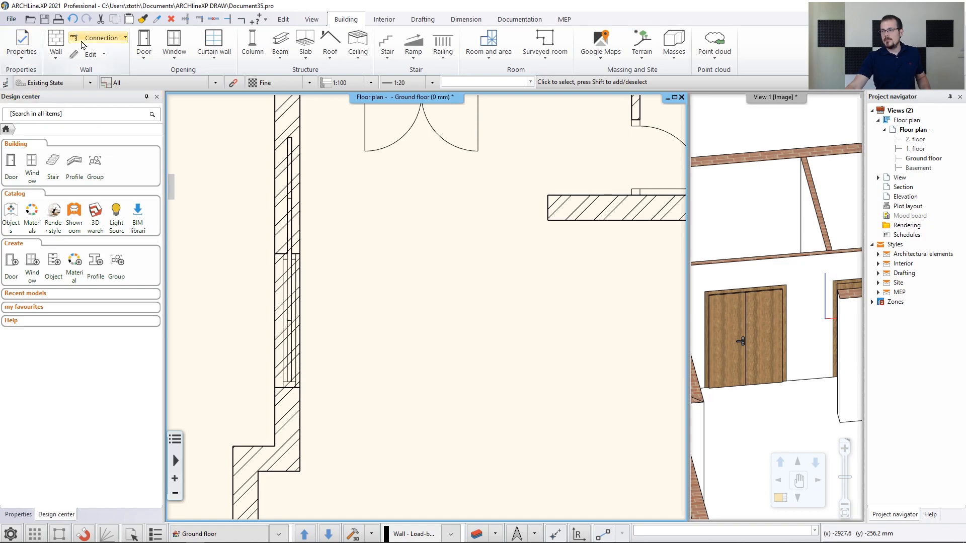
In the default door settings, search 'glass sliding' and choose the Glass sliding in 1 type
left_click(21, 51)
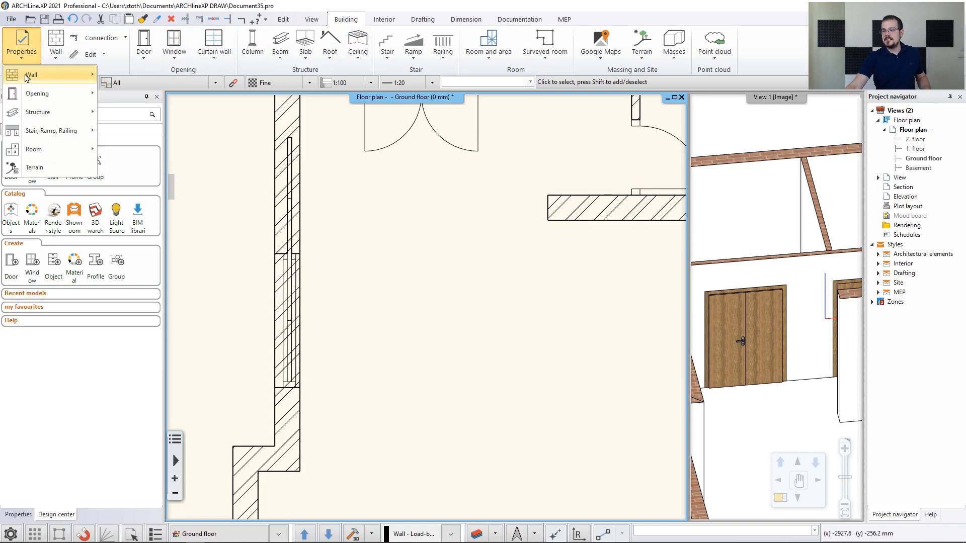
mouse_move(38, 96)
left_click(121, 97)
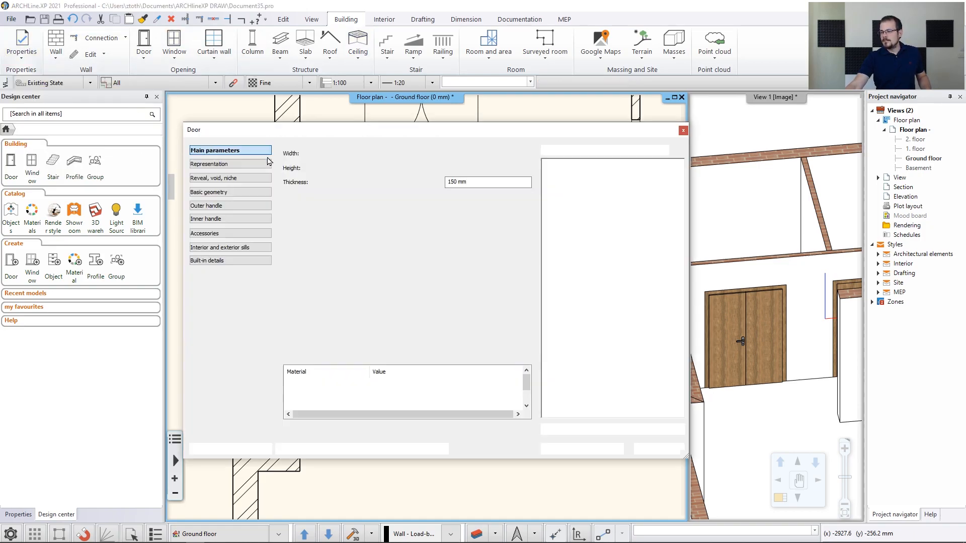
left_click(657, 431)
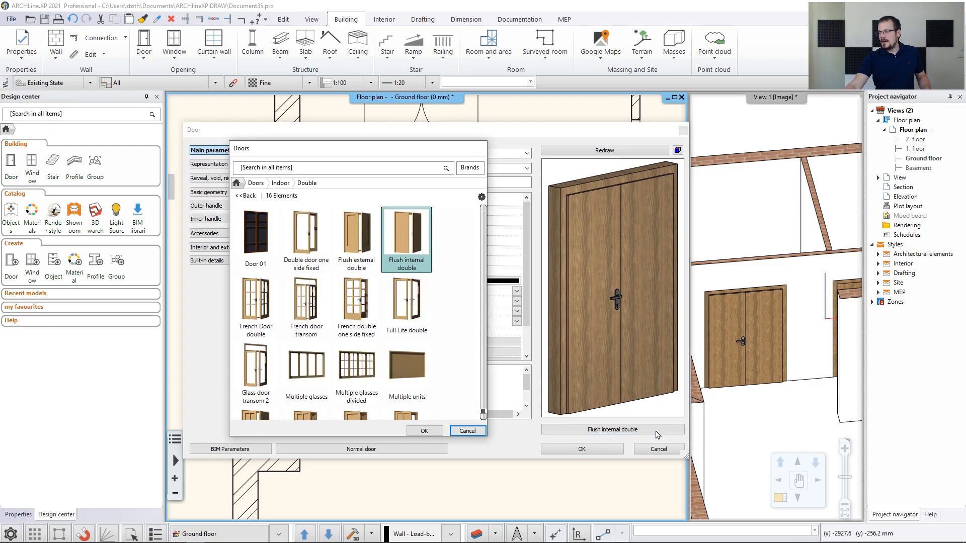
left_click(252, 183)
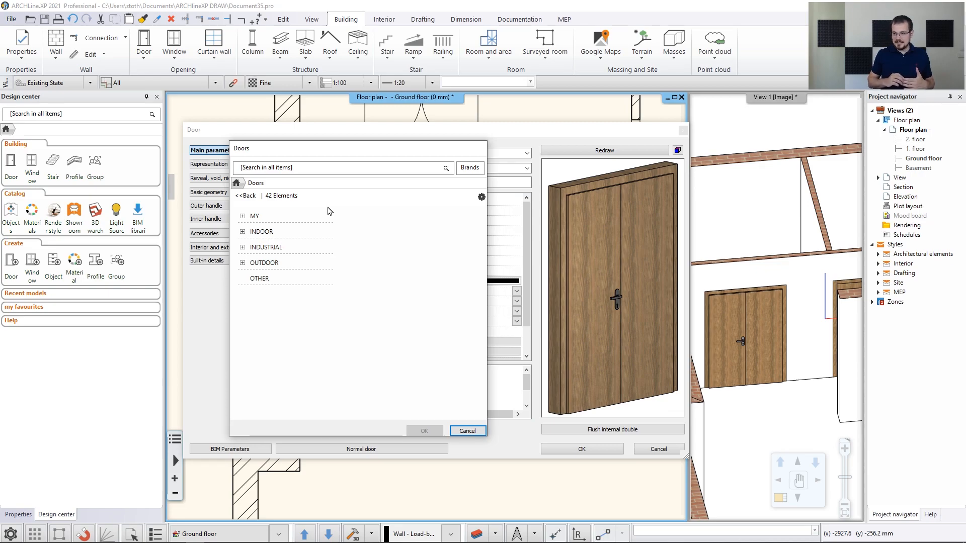
left_click(344, 168)
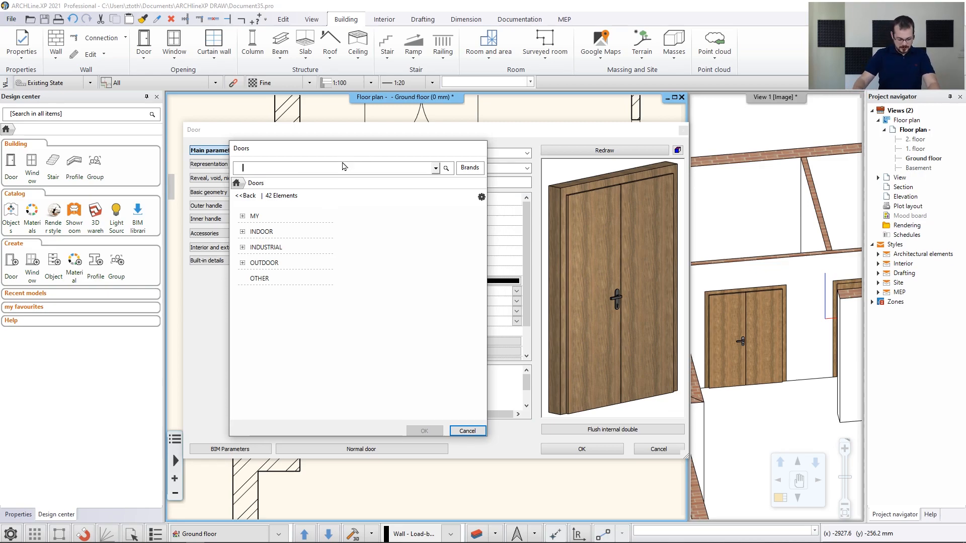
type("glass sliding")
key("Return")
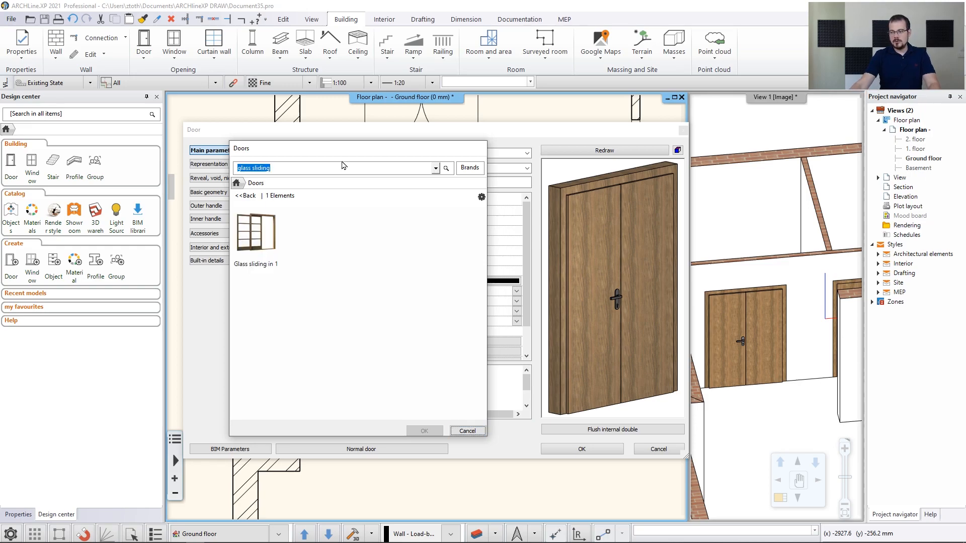
left_click(256, 235)
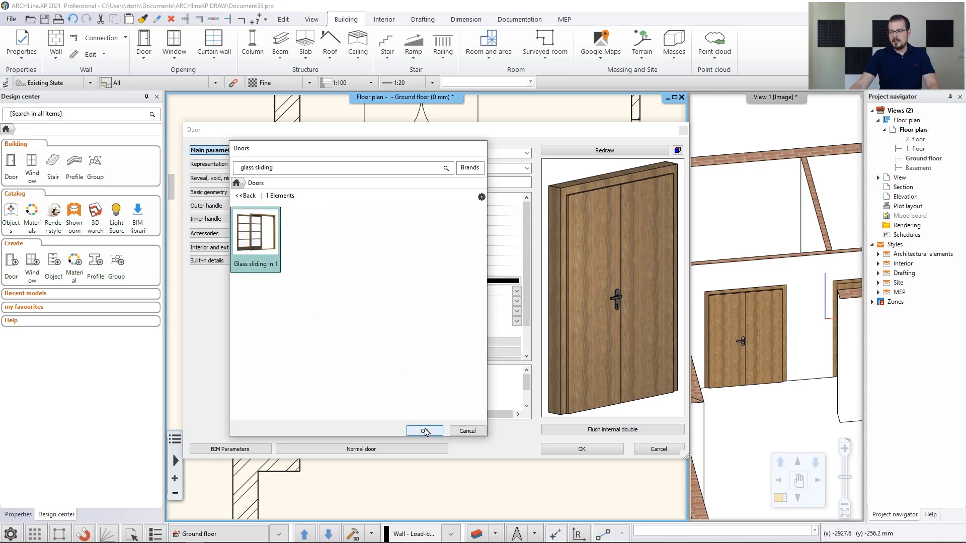
left_click(424, 431)
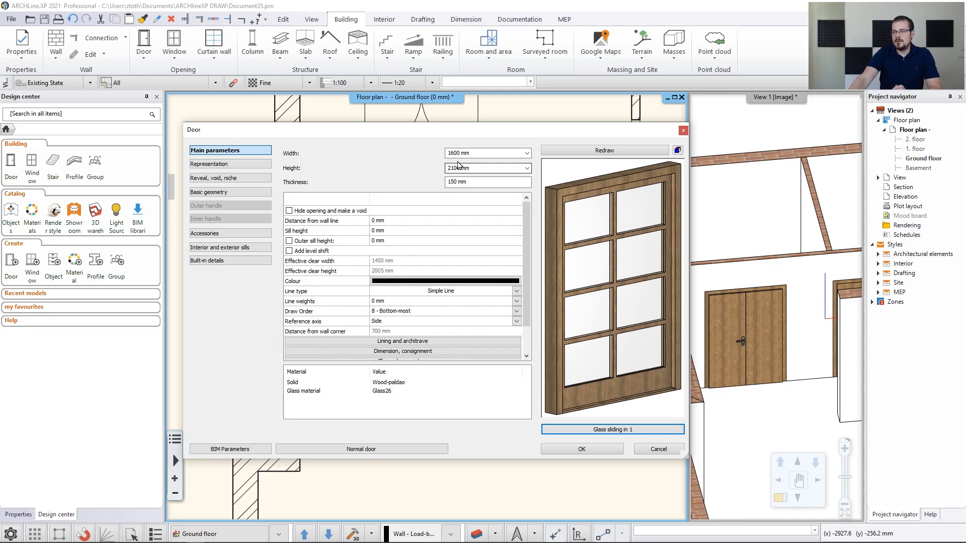
Move the Door settings window aside and start editing the wall-line distance
left_click_drag(425, 131, 589, 133)
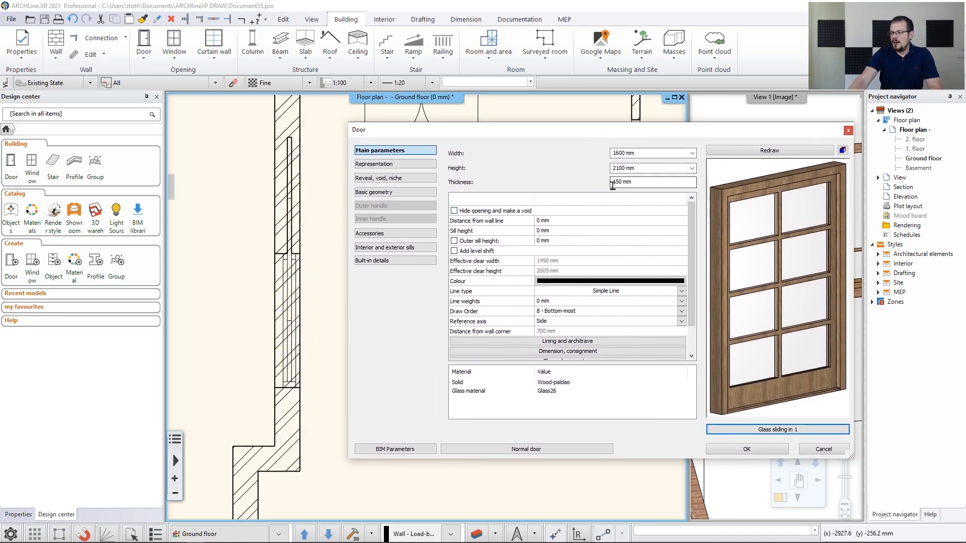
left_click(547, 222)
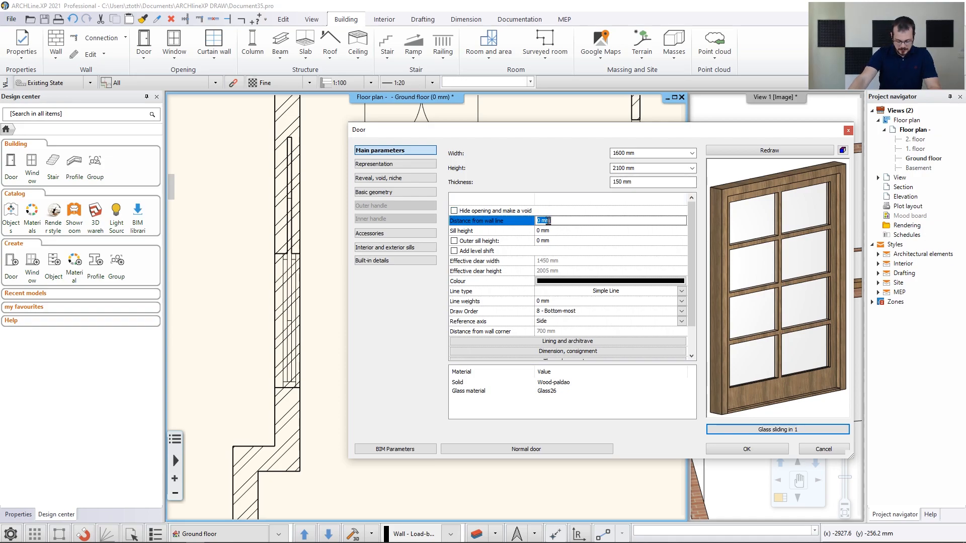
key("Left")
Confirm the 50 mm wall-line distance and switch to two-point door placement
type("5")
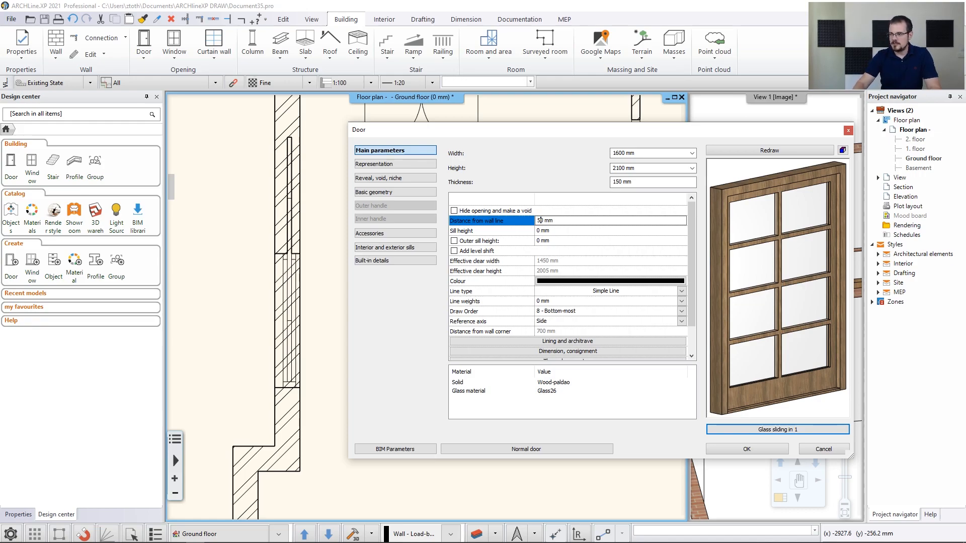
left_click(762, 450)
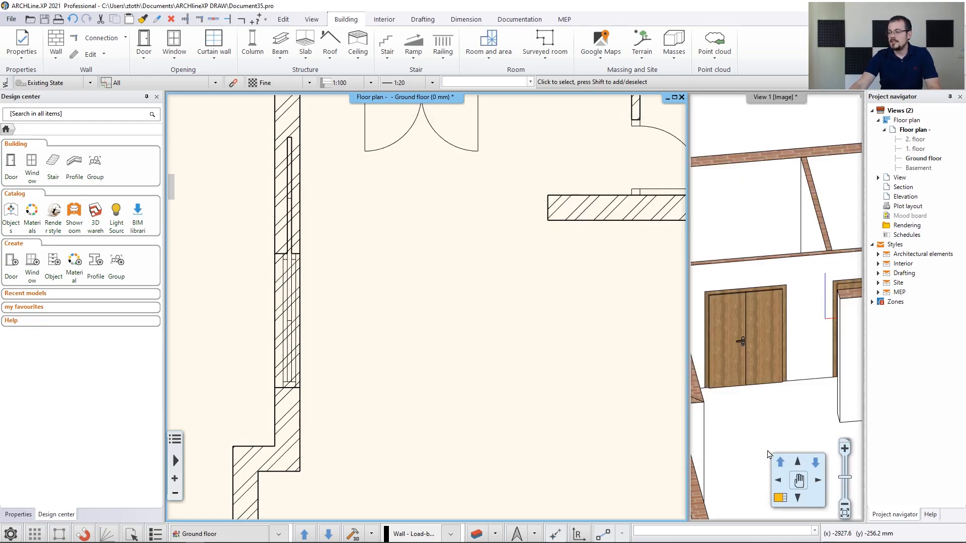
left_click(145, 58)
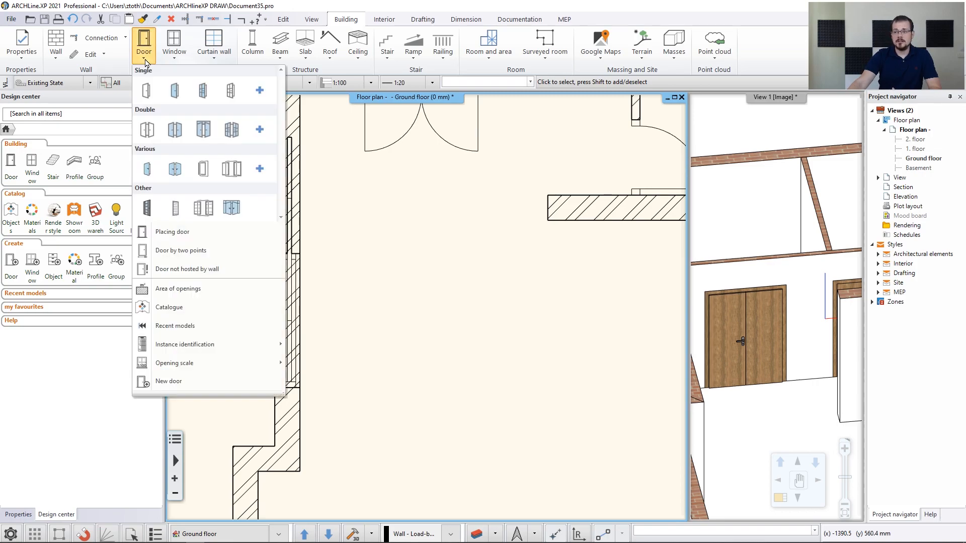
left_click(178, 250)
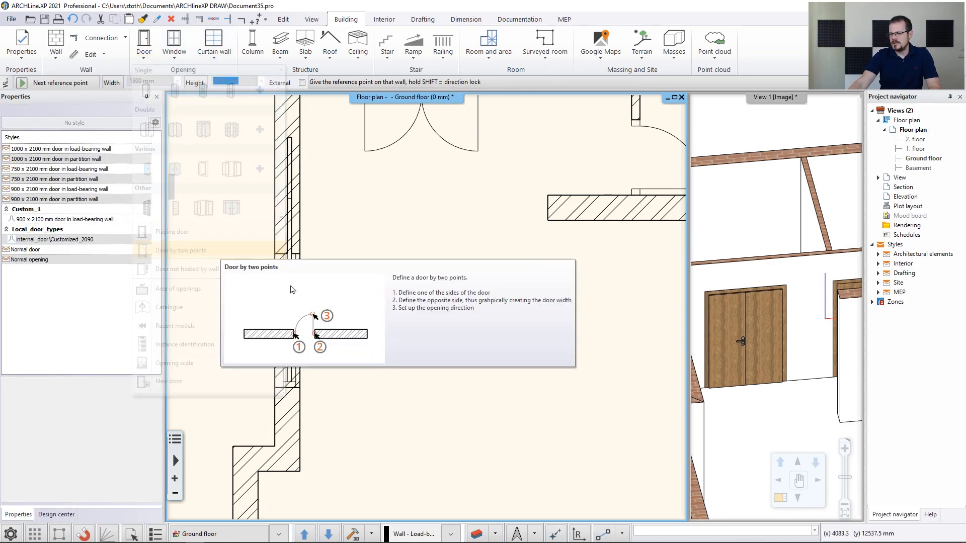
Place a Glass sliding in 1 door spanning to the wall's end, then end the Door tool
scroll(302, 385, "up", 3)
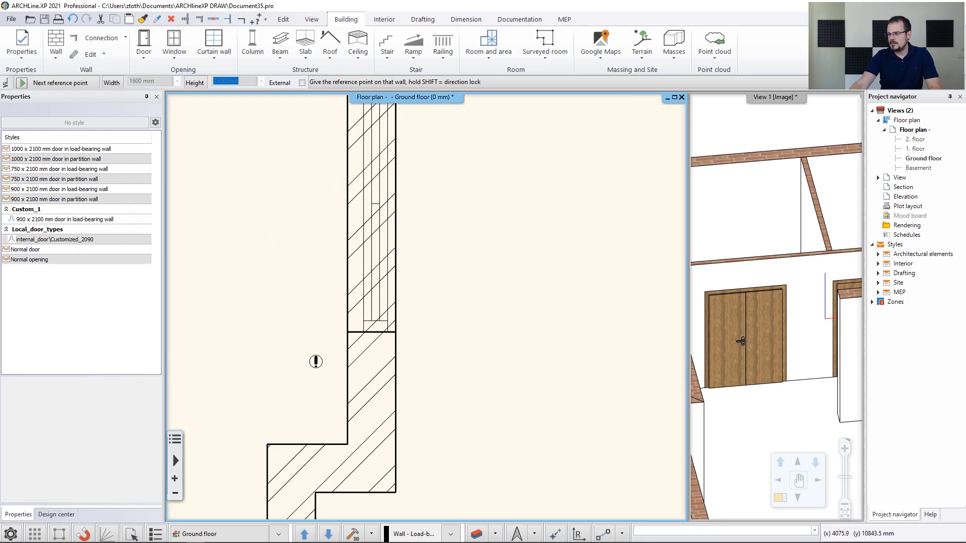
left_click(395, 333)
scroll(448, 313, "down", 3)
middle_click_drag(423, 171, 302, 333)
scroll(296, 331, "up", 3)
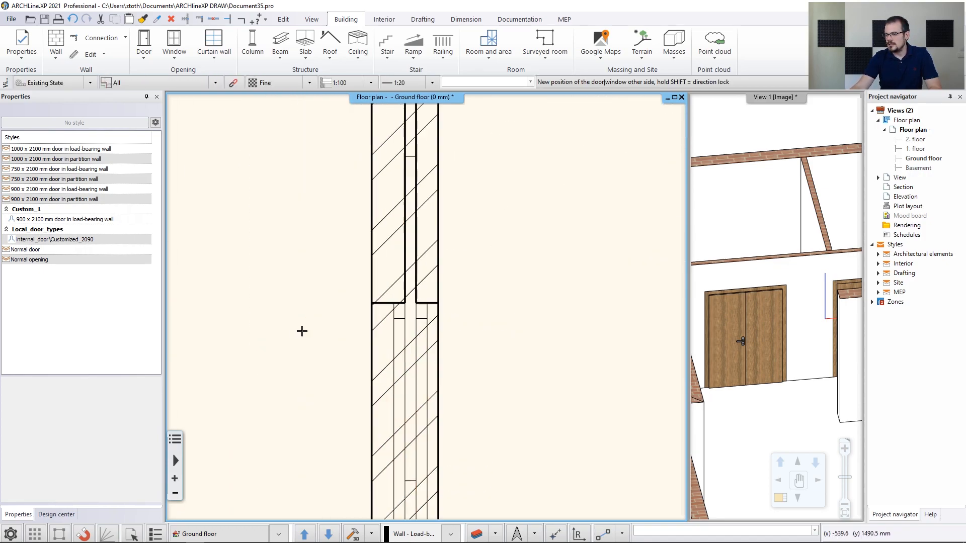
left_click(474, 295)
scroll(459, 315, "down", 2)
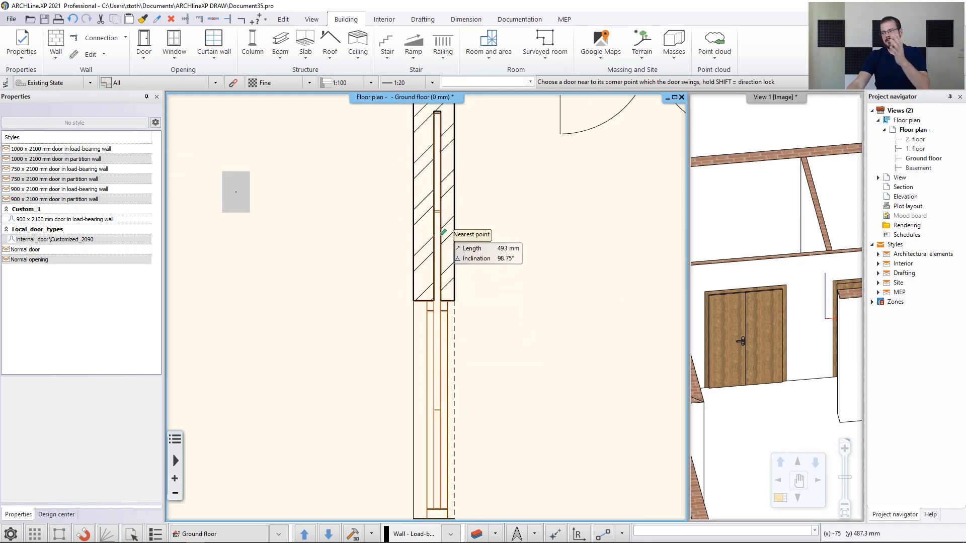
left_click(437, 232)
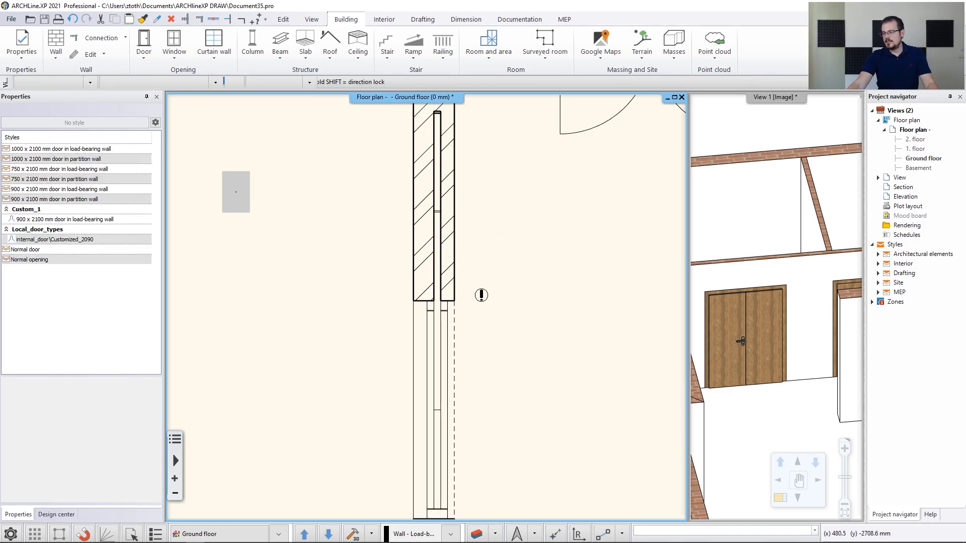
key("Escape")
middle_click_drag(522, 310, 389, 284)
middle_click(418, 282)
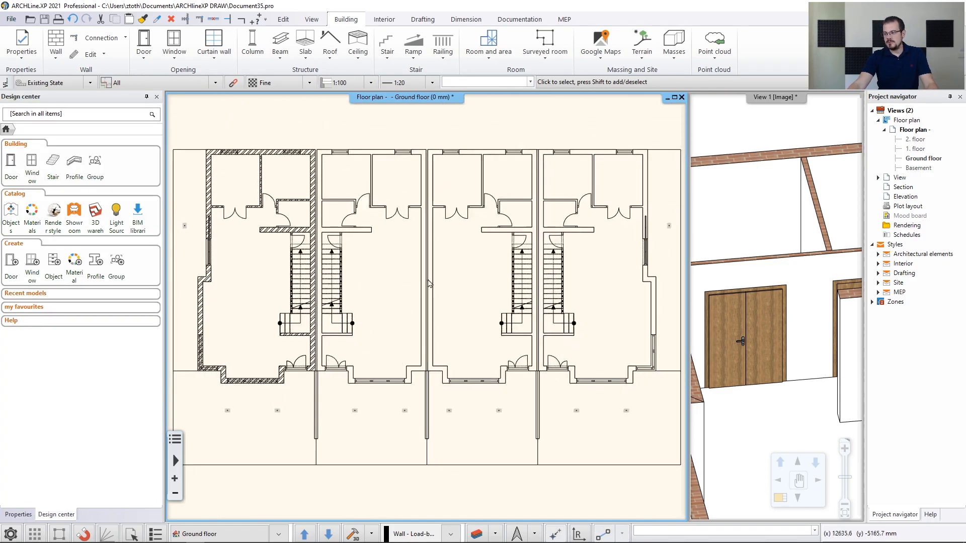
middle_click(755, 150)
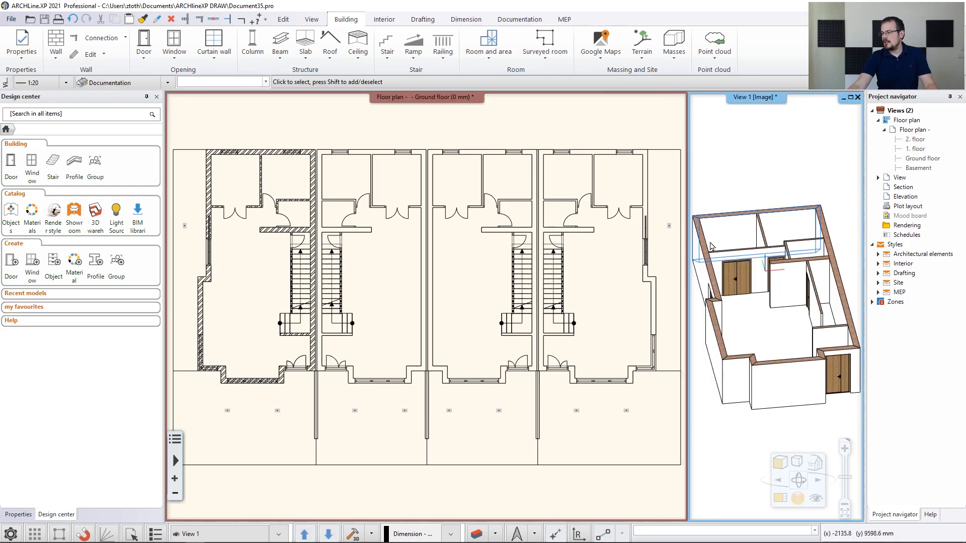
scroll(717, 243, "up", 4)
middle_click_drag(714, 242, 710, 251, "shift")
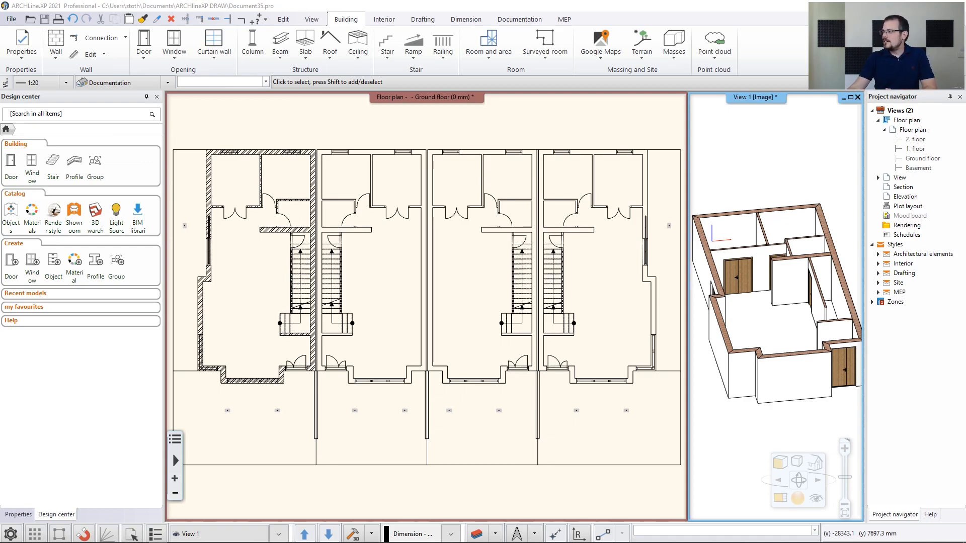
left_click(780, 501)
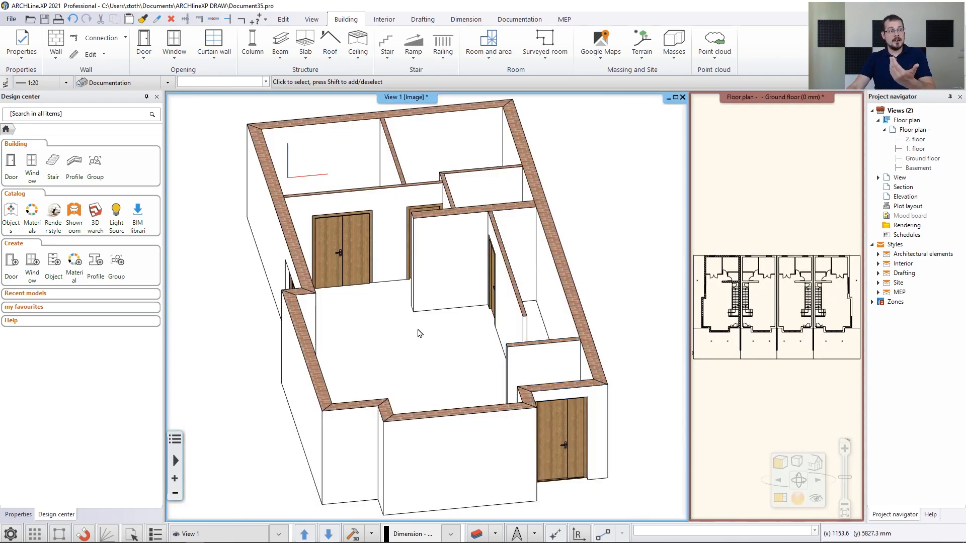
scroll(398, 325, "up", 5)
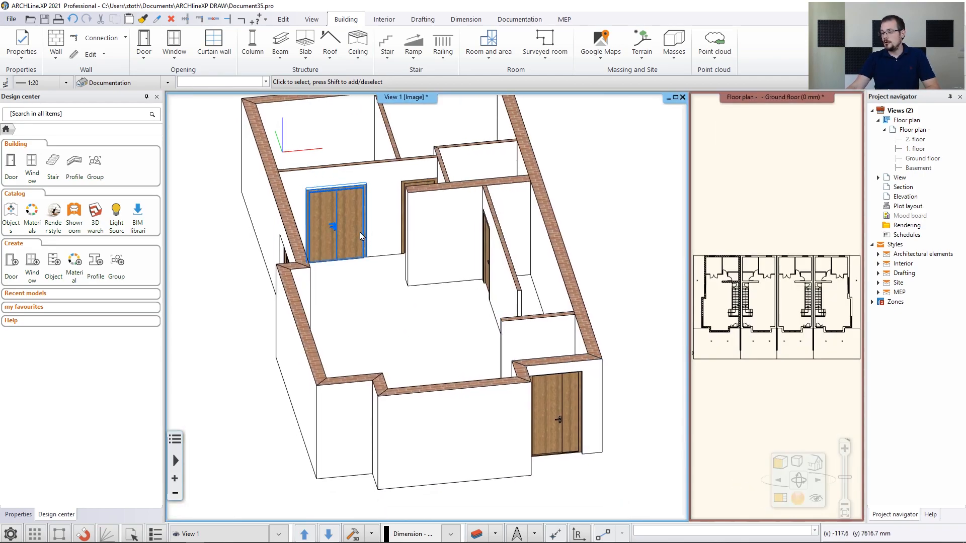
left_click(407, 325)
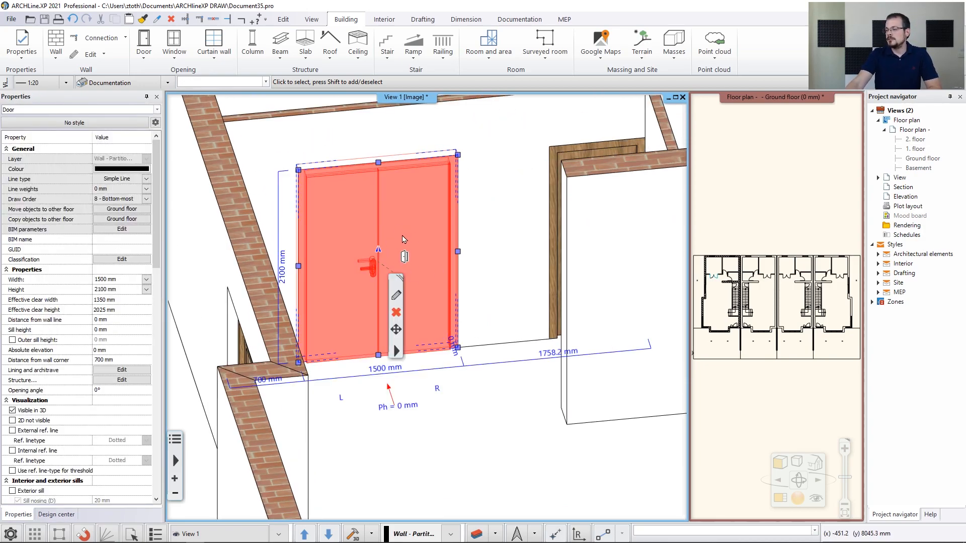
left_click(405, 257)
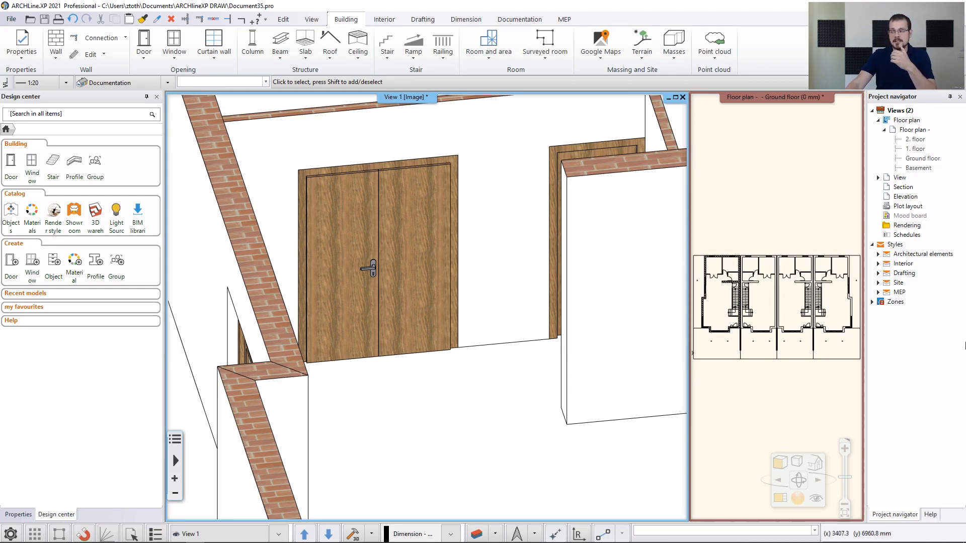
left_click(823, 220)
left_click(781, 501)
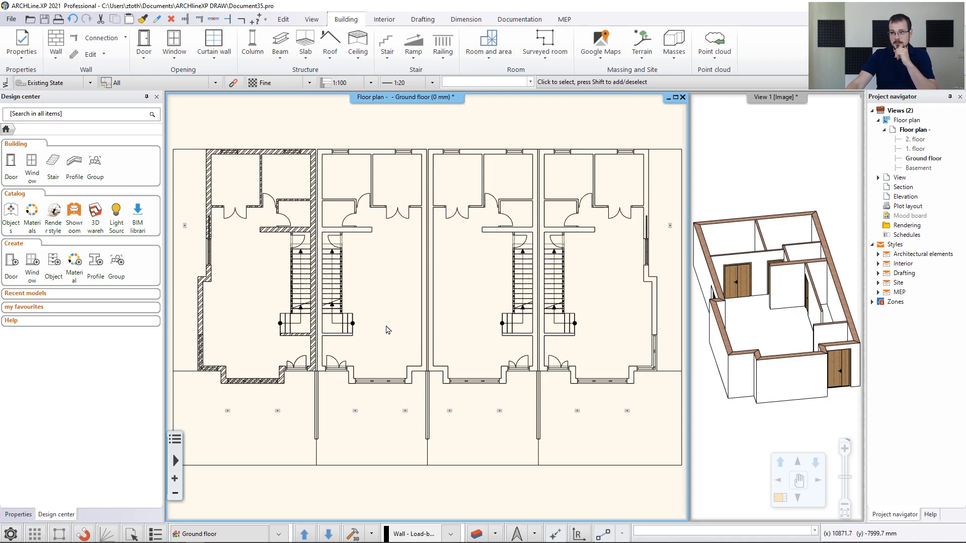
In the default window settings, search 'divided' and choose the Divided frame 1x equal type
left_click(33, 58)
mouse_move(39, 94)
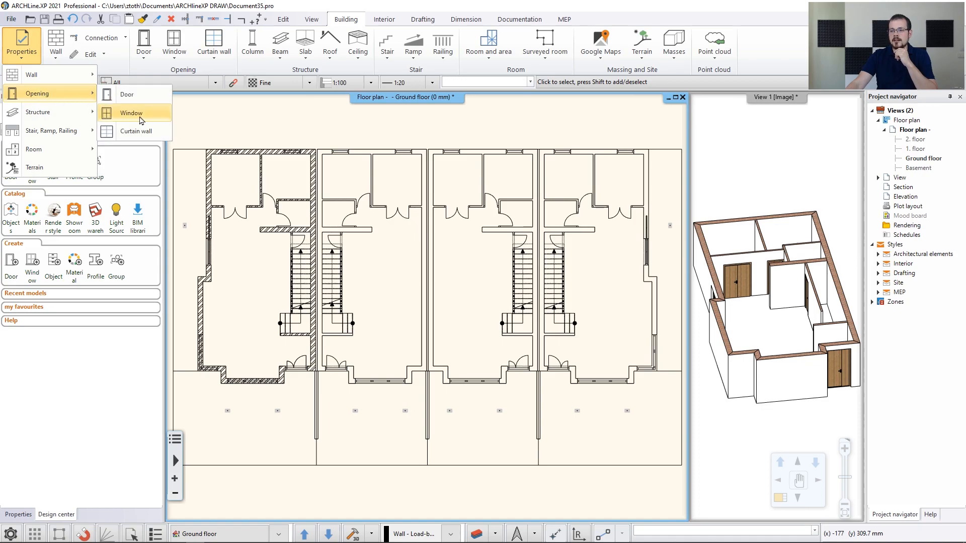
left_click(121, 113)
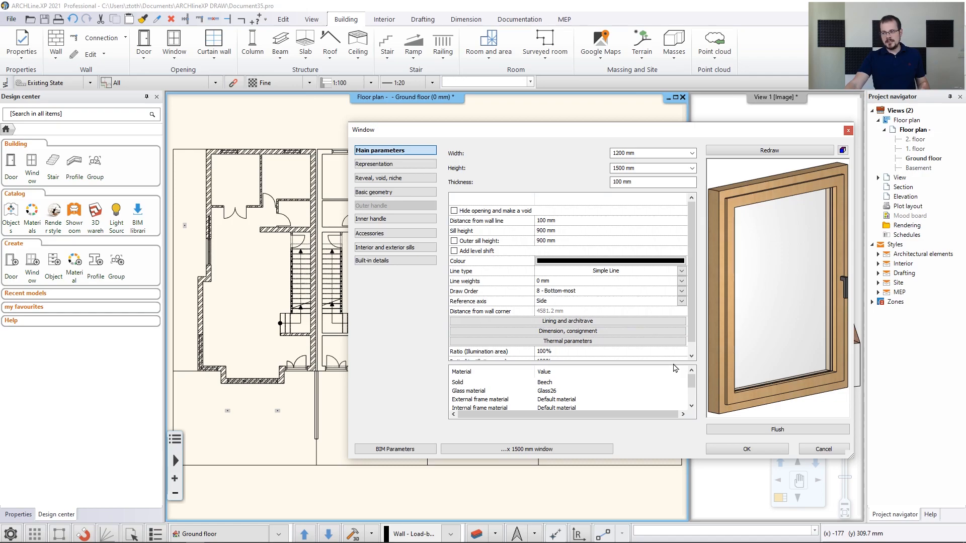
left_click(802, 433)
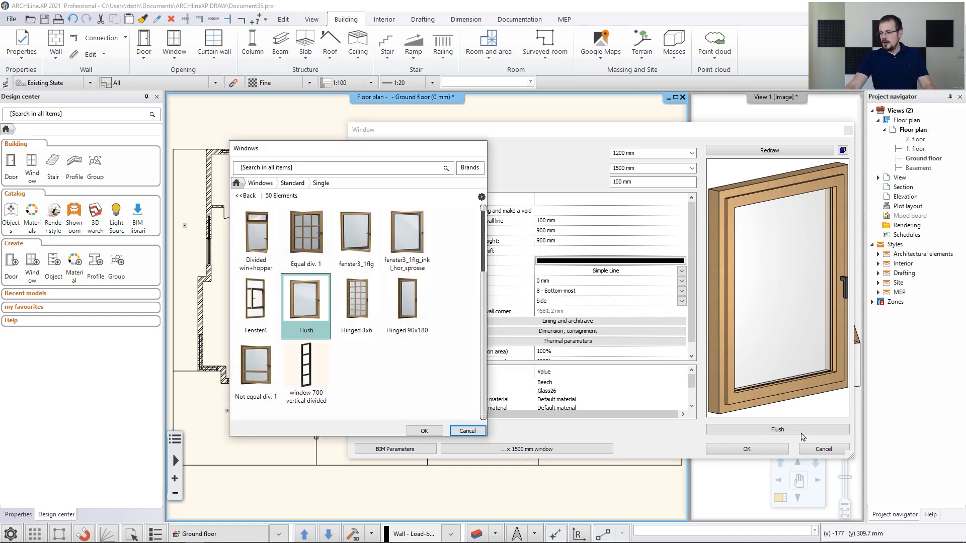
left_click(251, 182)
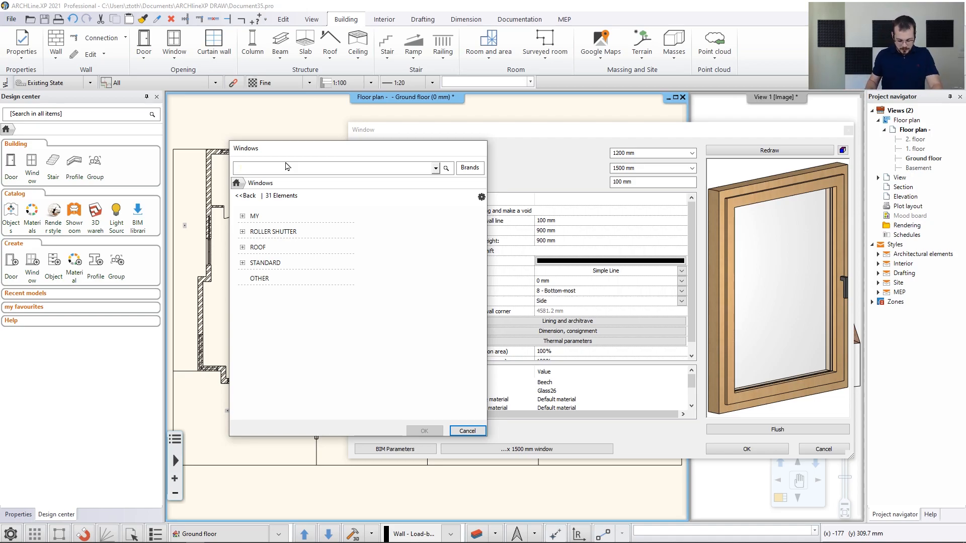
type("divided")
key("Return")
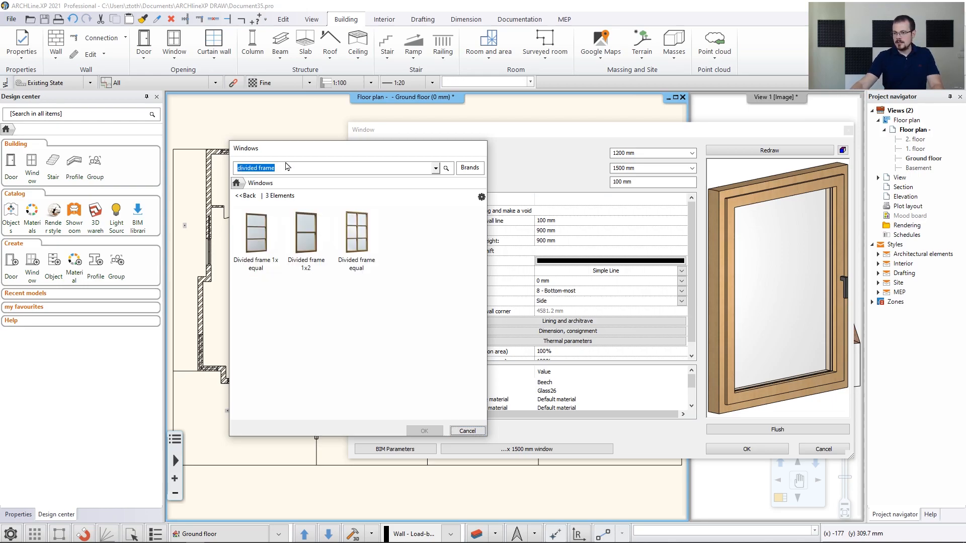
left_click(258, 239)
left_click(425, 434)
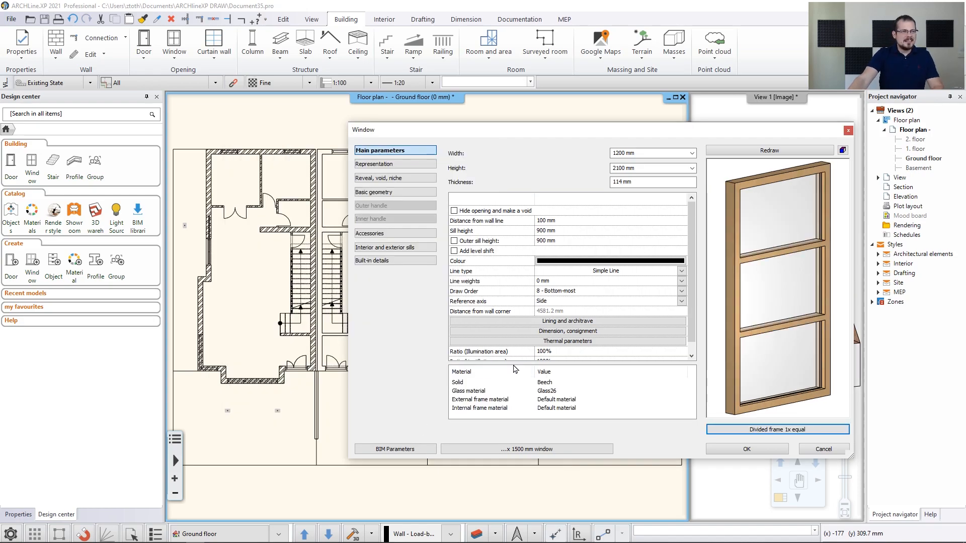
Set window thickness to 110 mm, sill height to 0, and frame material to Wood-paldao
left_click(623, 183)
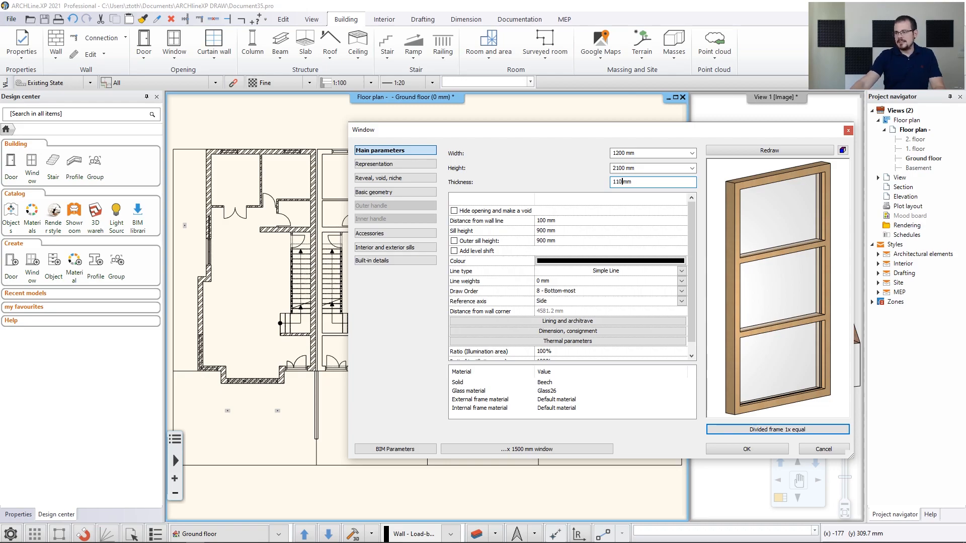
left_click(544, 231)
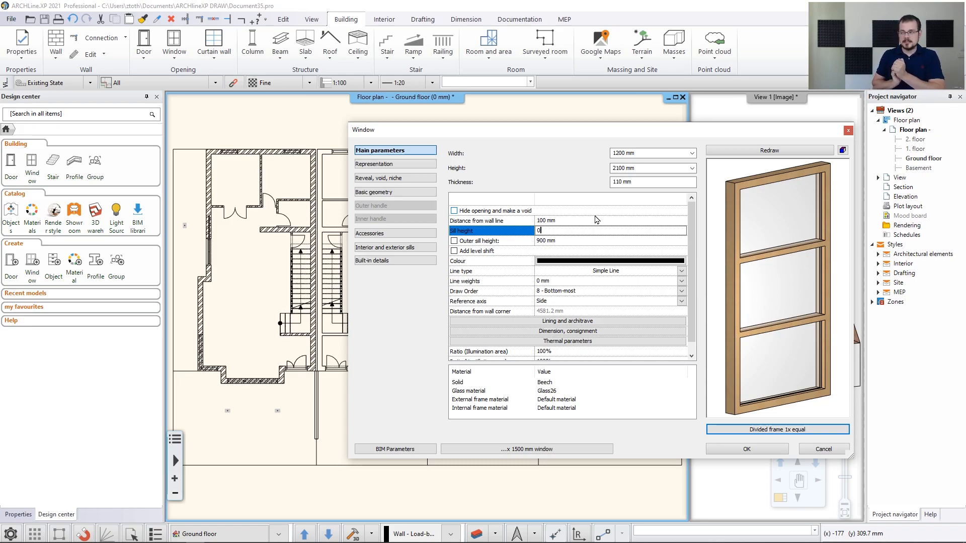
double_click(548, 383)
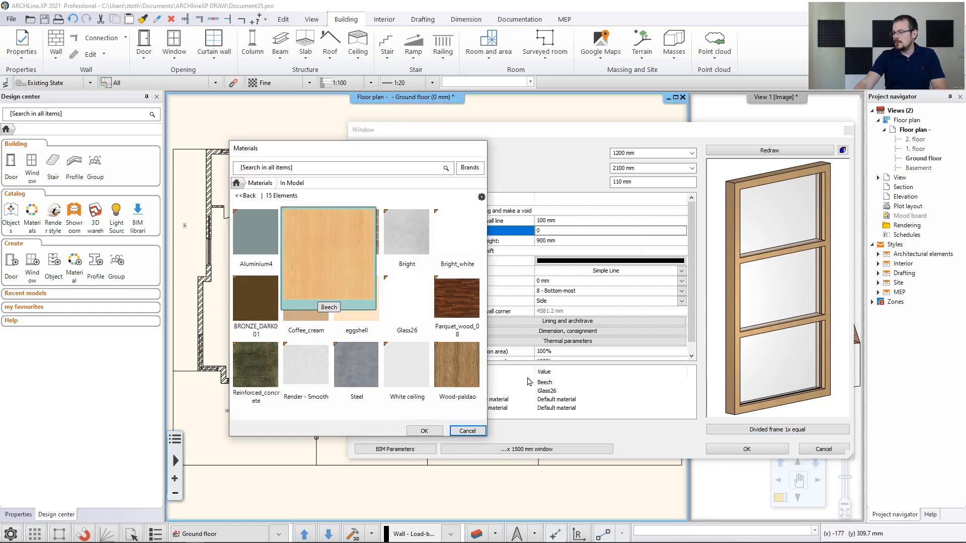
mouse_move(463, 390)
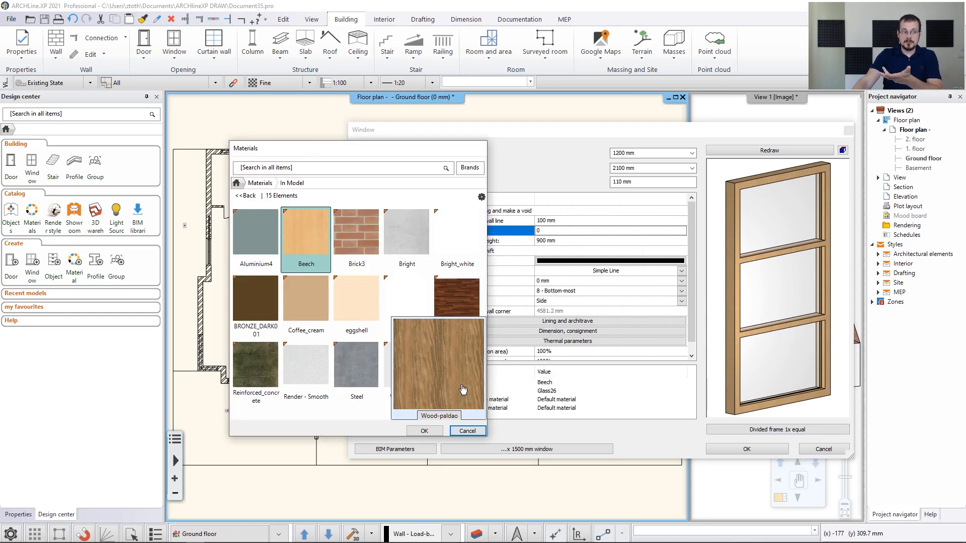
left_click(442, 390)
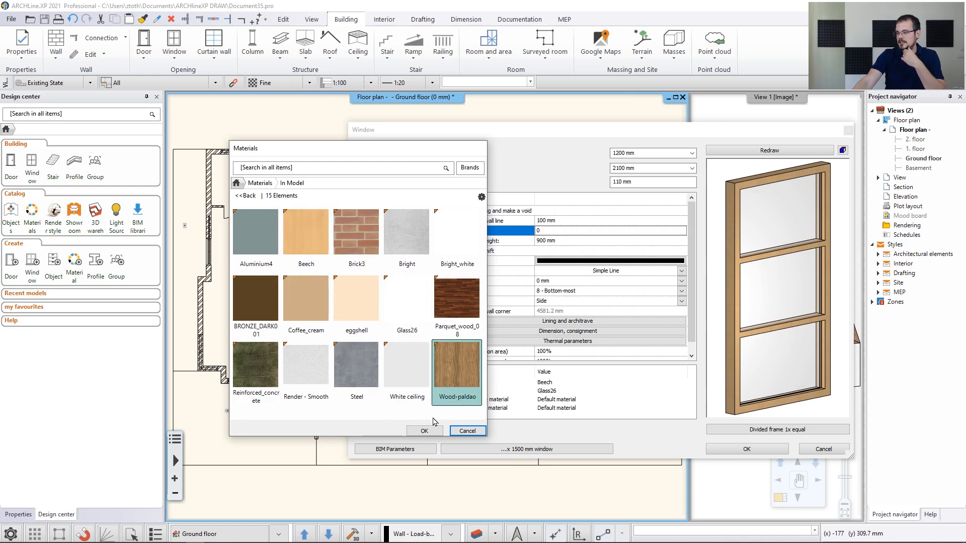
left_click(430, 432)
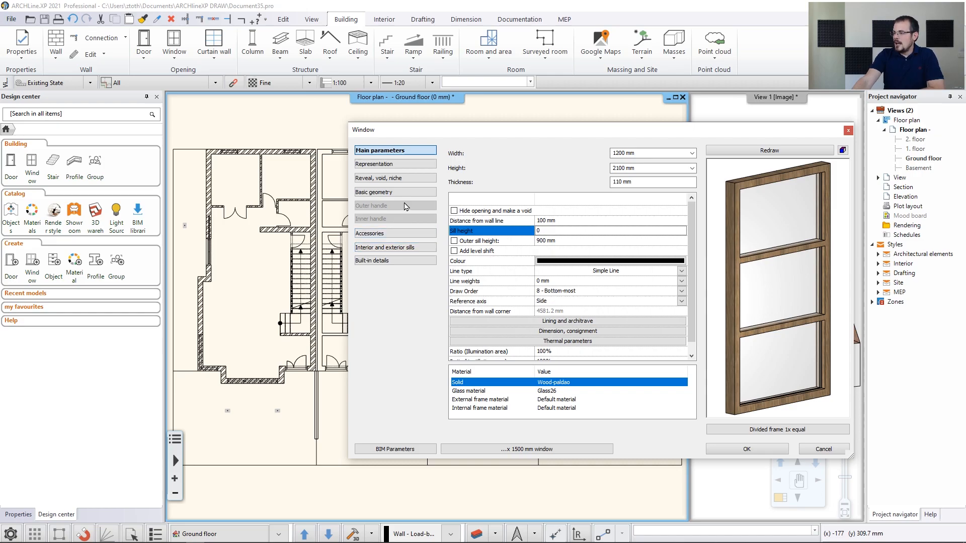
Set both the exterior and interior sill materials to Wood-paldao and apply the window settings
left_click(407, 247)
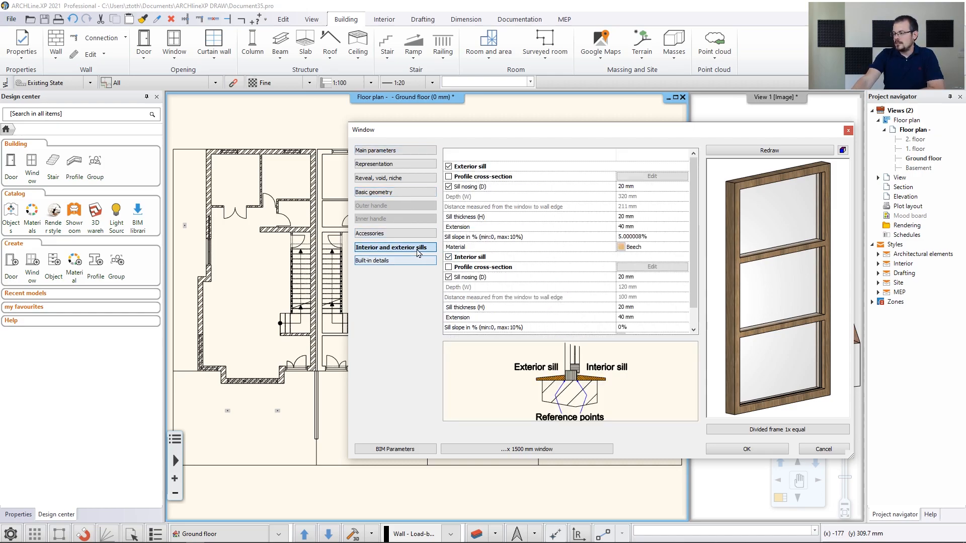
left_click(623, 248)
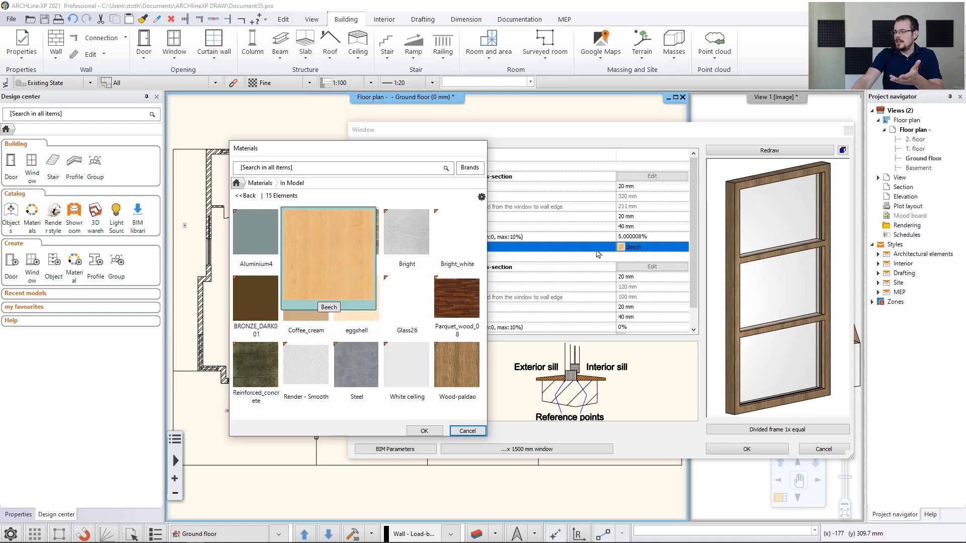
left_click(473, 377)
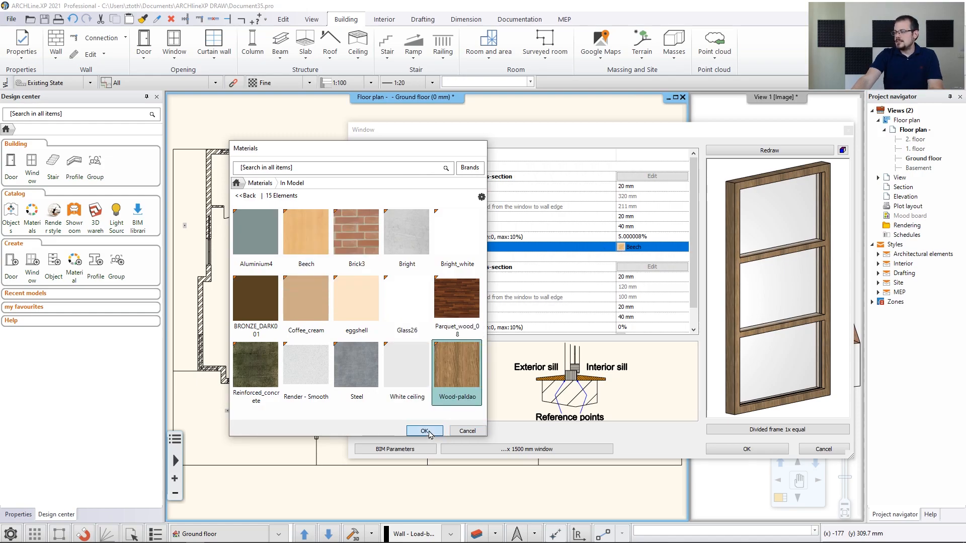
left_click(424, 432)
left_click(621, 317)
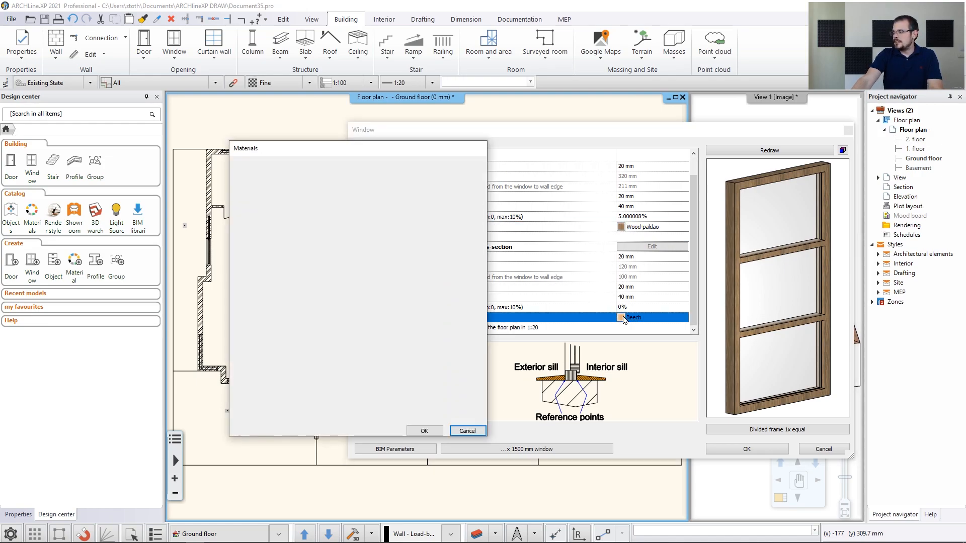
left_click(460, 385)
left_click(429, 435)
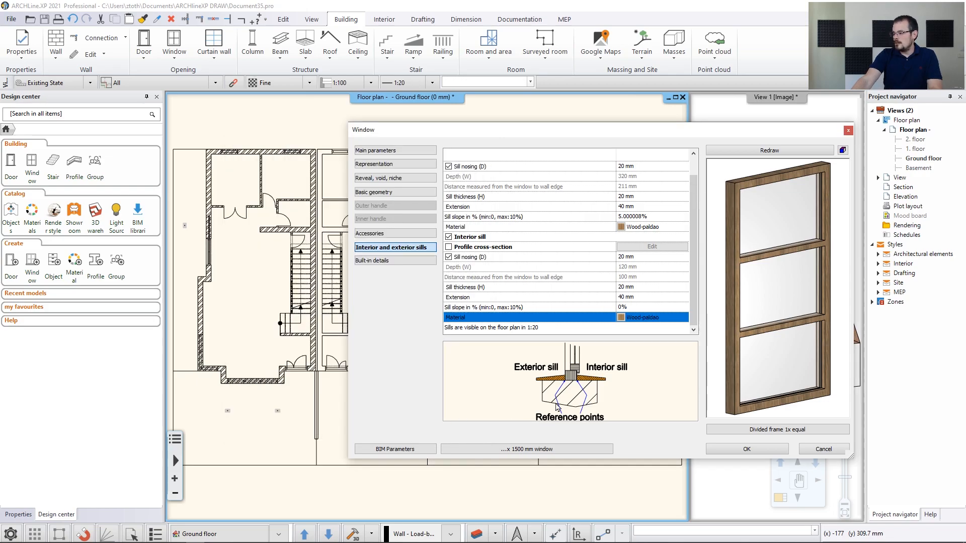
left_click(731, 453)
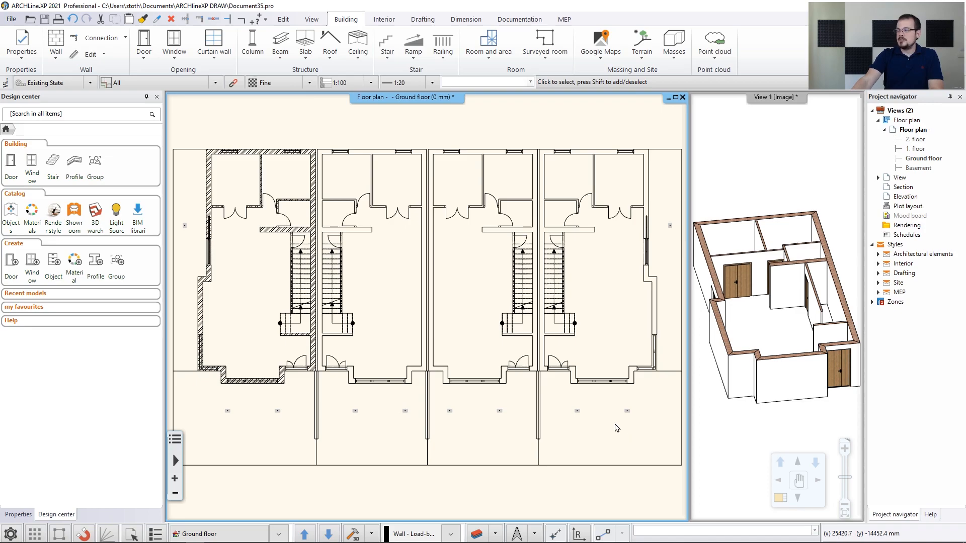
Start two-point window placement and insert the first window from the wall corner
middle_click_drag(242, 153, 343, 236)
scroll(344, 239, "up", 5)
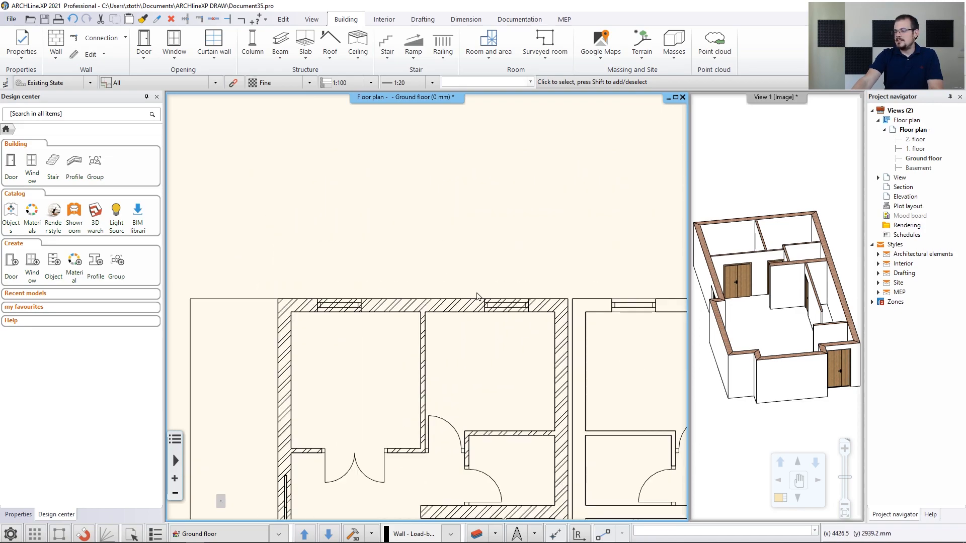
left_click(173, 60)
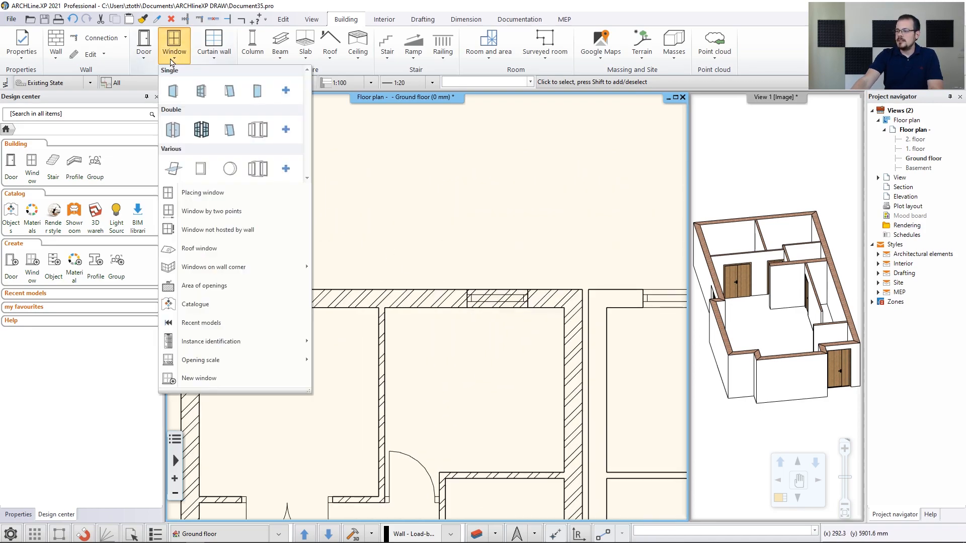
left_click(214, 211)
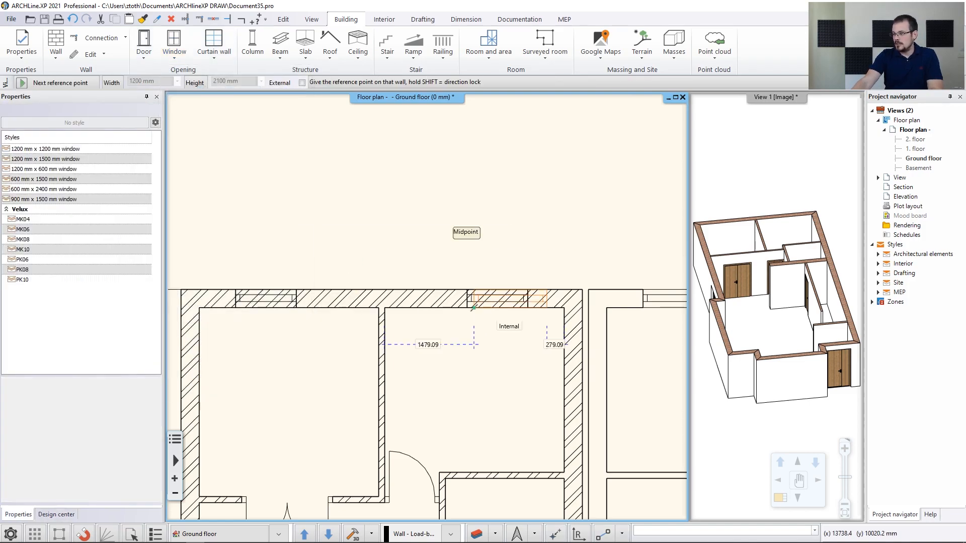
scroll(473, 308, "up", 2)
scroll(423, 317, "up", 2)
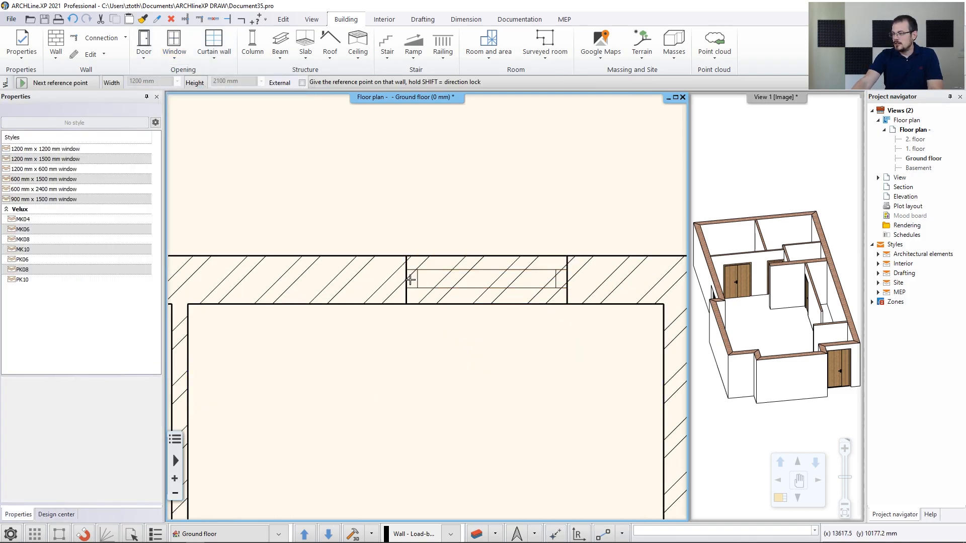
left_click(405, 304)
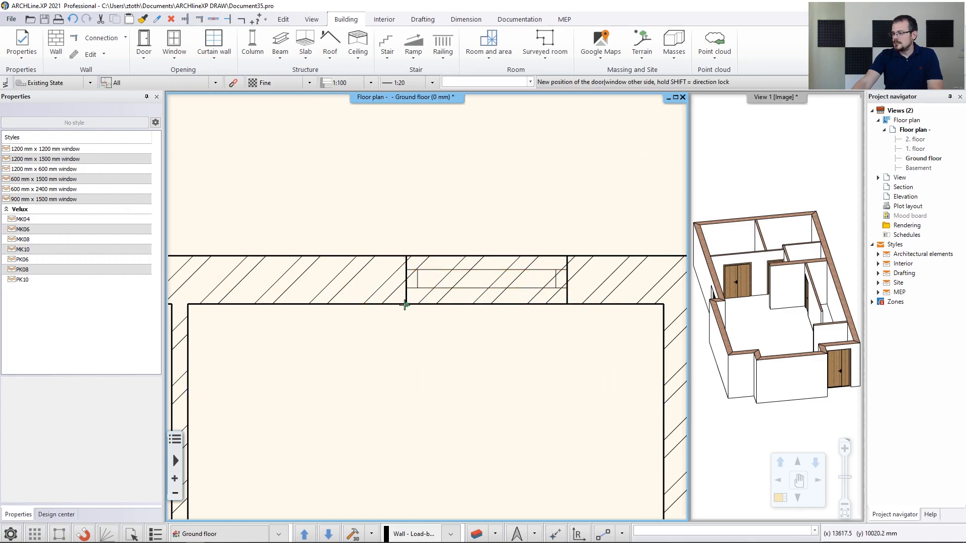
left_click(567, 304)
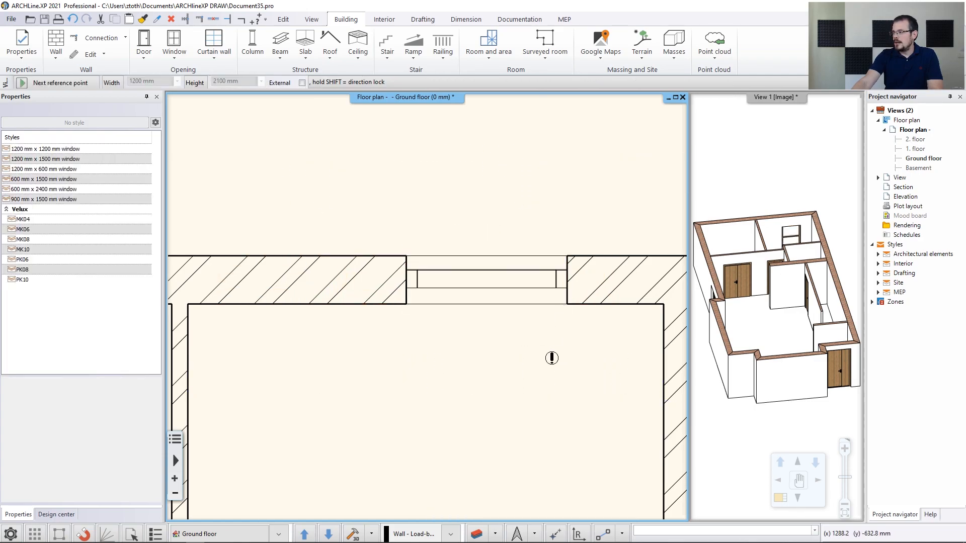
Insert a 1000 mm window in the top wall
scroll(352, 380, "down", 3)
scroll(377, 272, "up", 4)
left_click(301, 235)
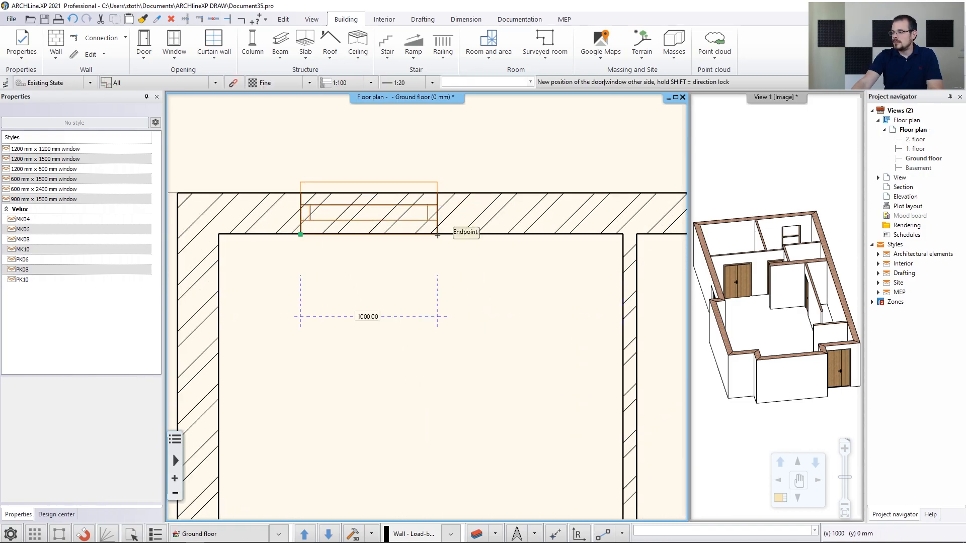
left_click(437, 236)
scroll(471, 317, "down", 2)
scroll(466, 356, "down", 2)
scroll(466, 356, "down", 3)
scroll(447, 286, "up", 2)
scroll(478, 388, "up", 4)
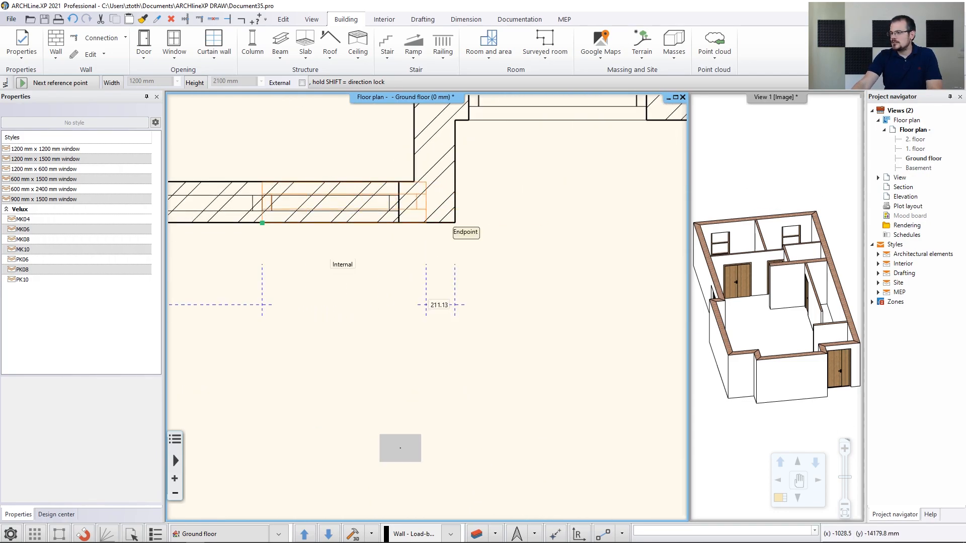
scroll(344, 251, "down", 2)
scroll(260, 233, "up", 2)
Place two side-by-side windows at the right wall corner and another beside the next corner
middle_click_drag(540, 314, 334, 313)
left_click(490, 310)
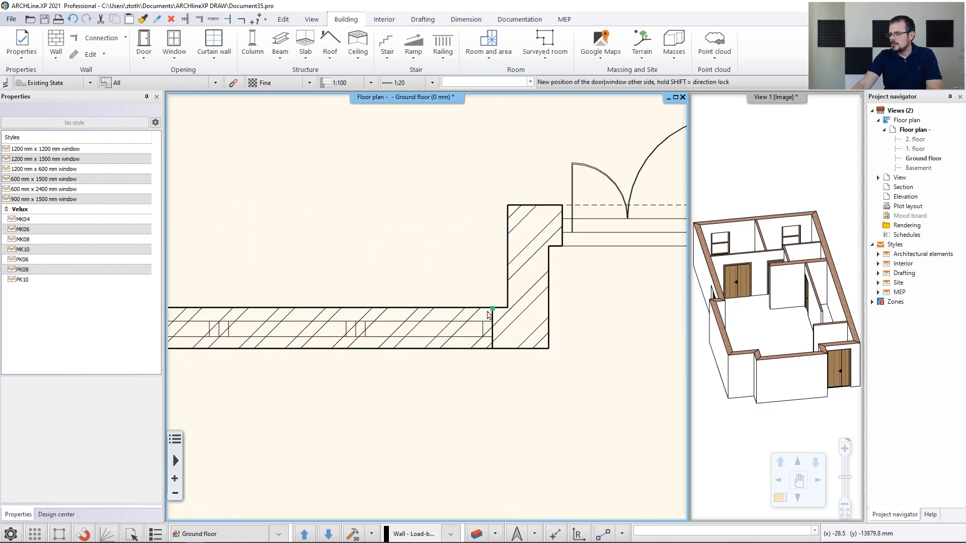
left_click(355, 308)
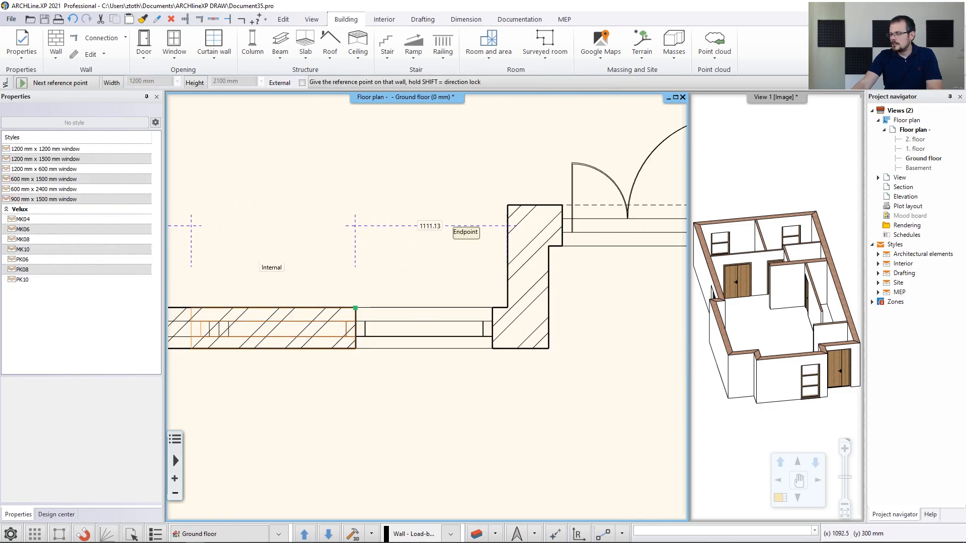
left_click(356, 309)
left_click(219, 309)
middle_click_drag(250, 314, 399, 288)
scroll(399, 288, "up", 2)
scroll(377, 285, "up", 3)
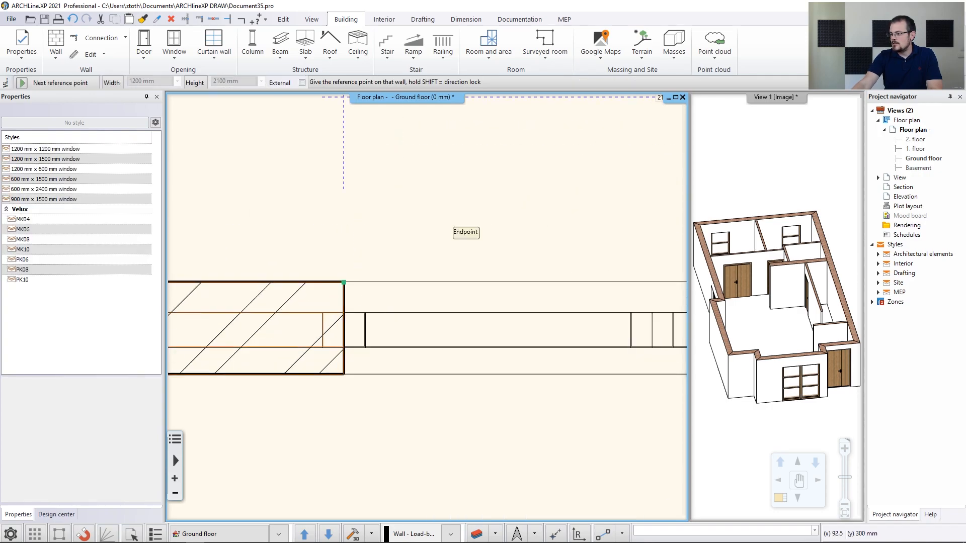
left_click(341, 284)
scroll(261, 300, "down", 4)
left_click(246, 301)
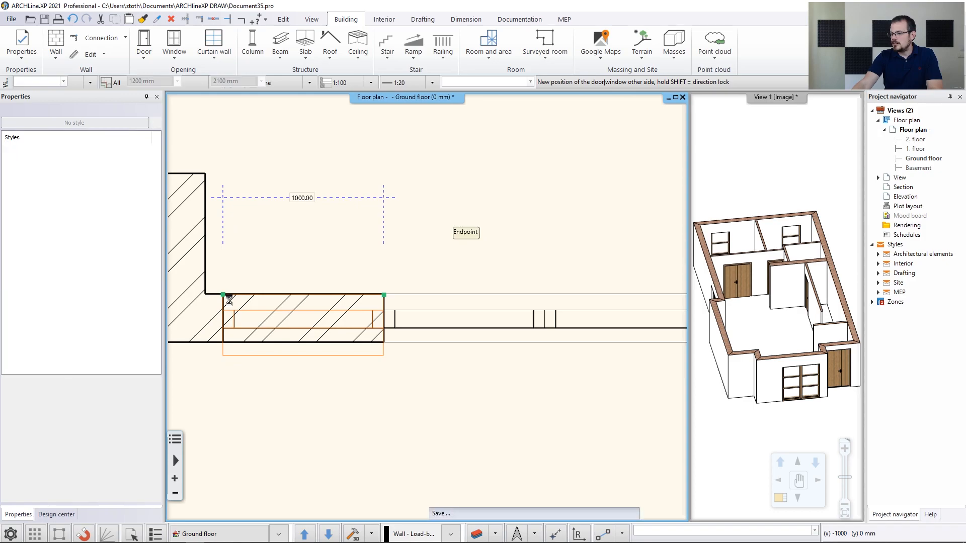
Add a window at a wall endpoint and two more windows on the left wall
middle_click_drag(260, 246, 417, 258)
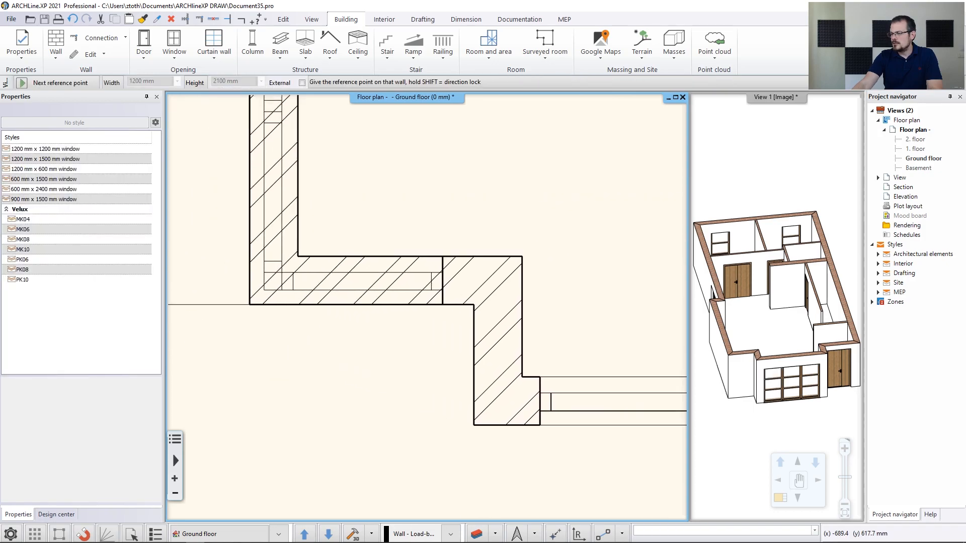
scroll(442, 282, "up", 2)
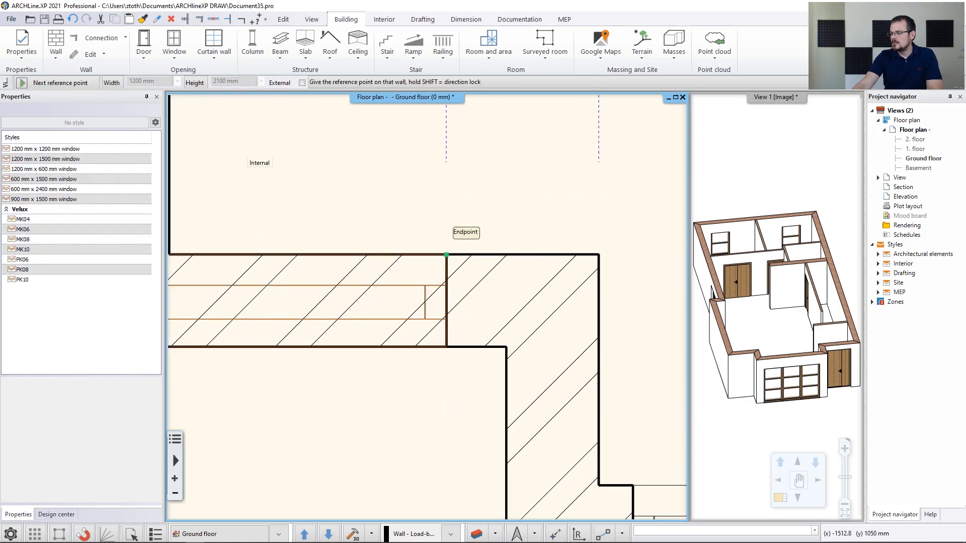
left_click(447, 255)
middle_click_drag(263, 285, 361, 296)
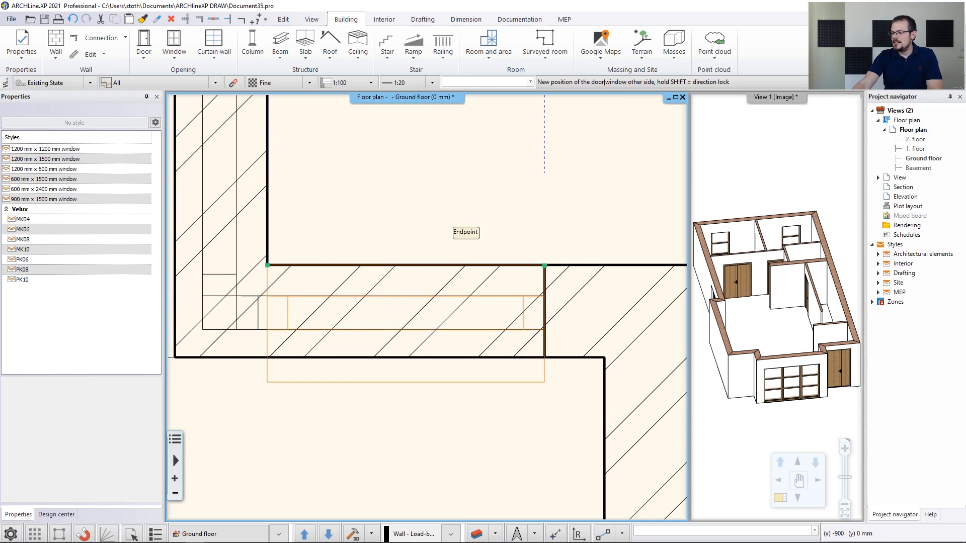
left_click(267, 265)
scroll(326, 277, "down", 3)
middle_click_drag(328, 243, 310, 342)
left_click(325, 266)
left_click(325, 266)
middle_click_drag(325, 265, 302, 357)
left_click(292, 366)
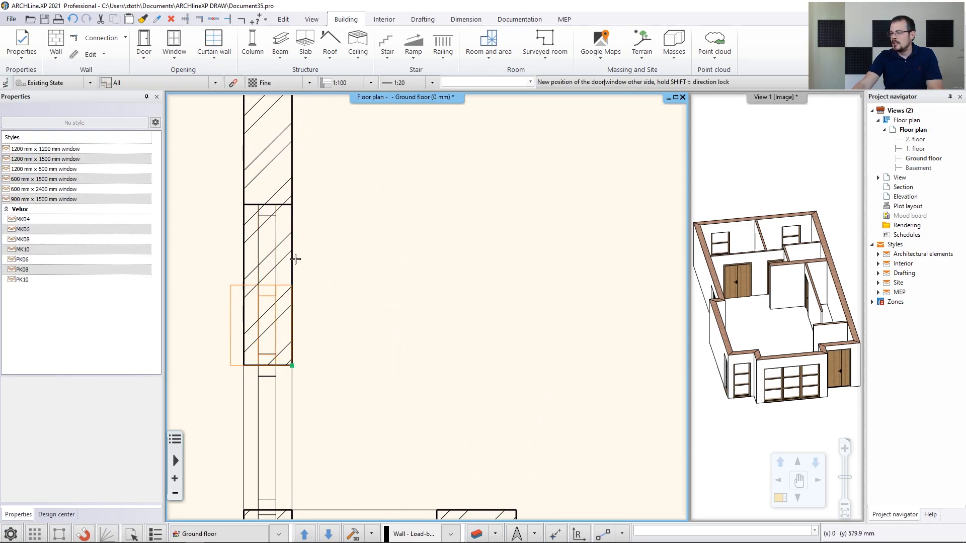
left_click(292, 205)
Finish placing windows, orbit the 3D house model, and enlarge View 1
scroll(427, 307, "down", 4)
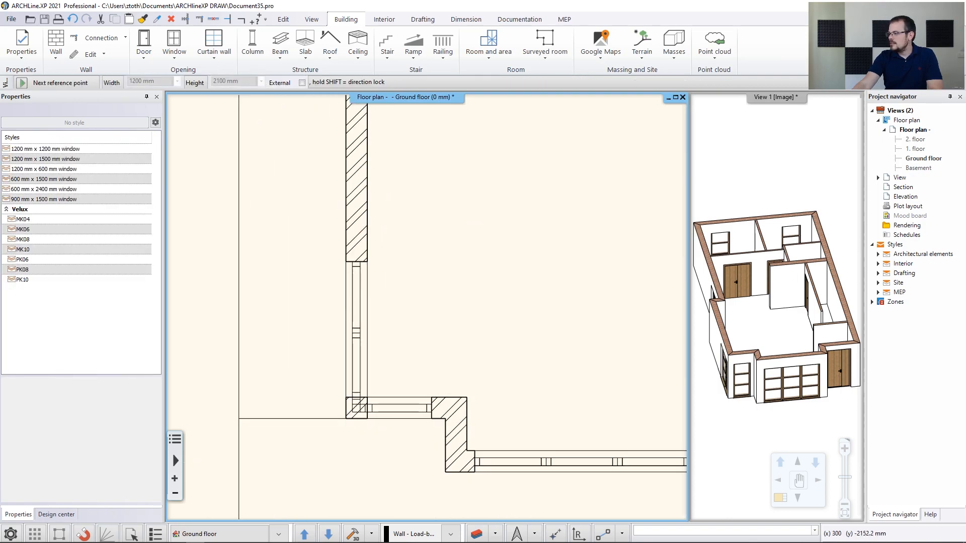
key("Escape")
left_click(745, 313)
middle_click_drag(744, 313, 764, 312)
left_click(780, 498)
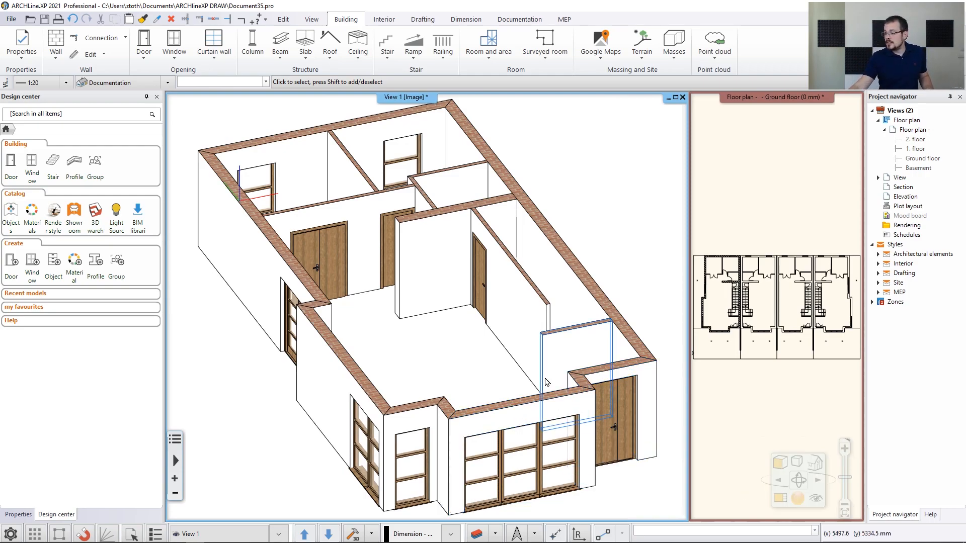
Bring the Ground floor plan back as the main view, zoomed to the front-left corner, and open the Window menu
scroll(543, 384, "up", 5)
scroll(393, 327, "up", 2)
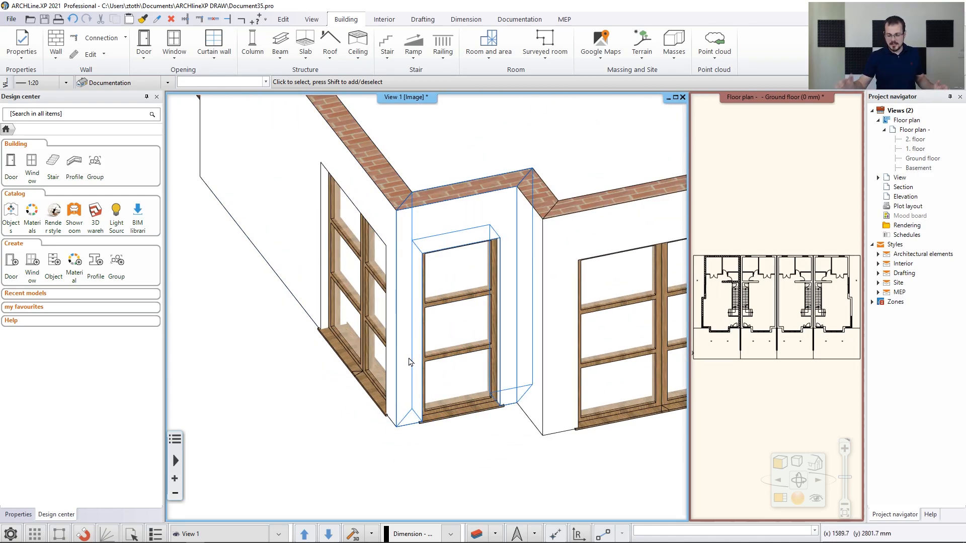
left_click(780, 498)
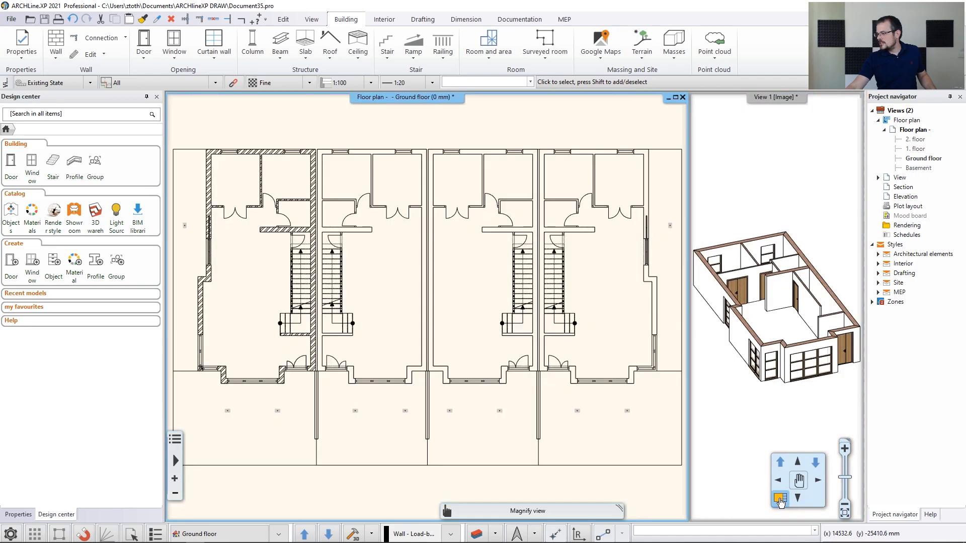
scroll(402, 323, "up", 6)
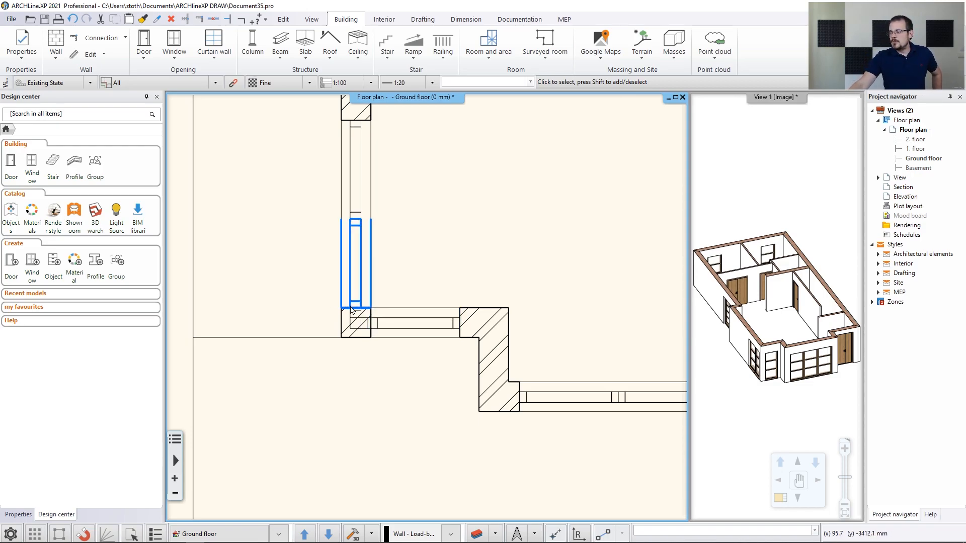
left_click(174, 46)
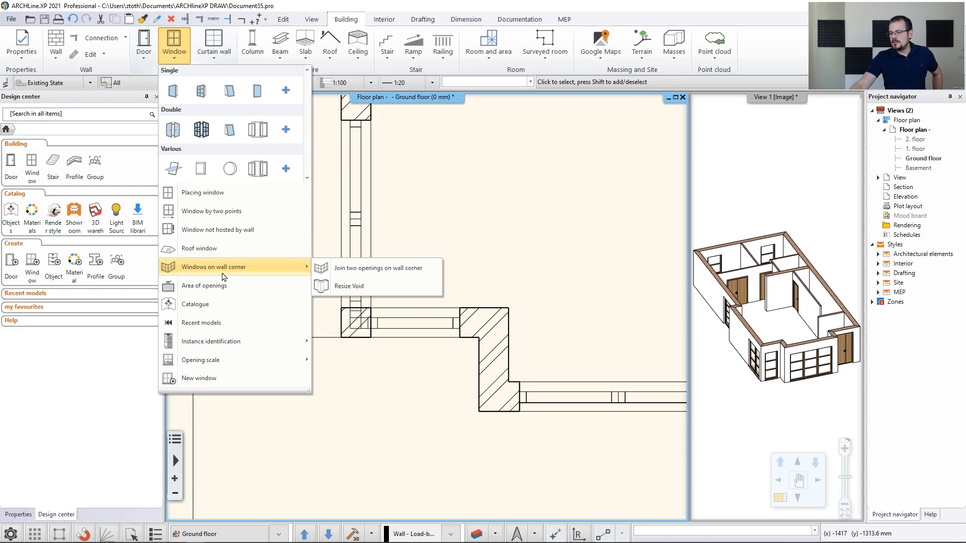
Join the horizontal-wall window and the vertical-wall window so they meet at the wall corner
mouse_move(242, 268)
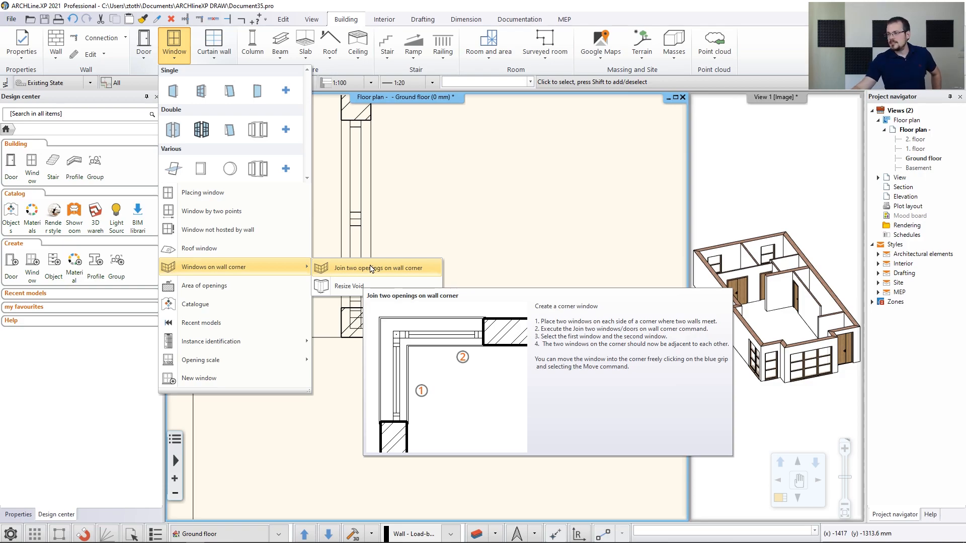
left_click(387, 268)
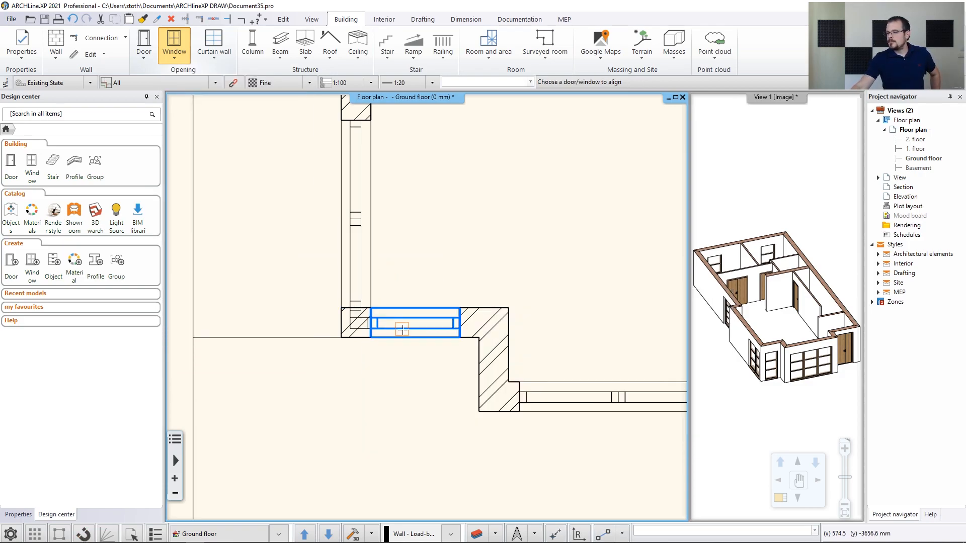
scroll(372, 319, "up", 3)
left_click(372, 319)
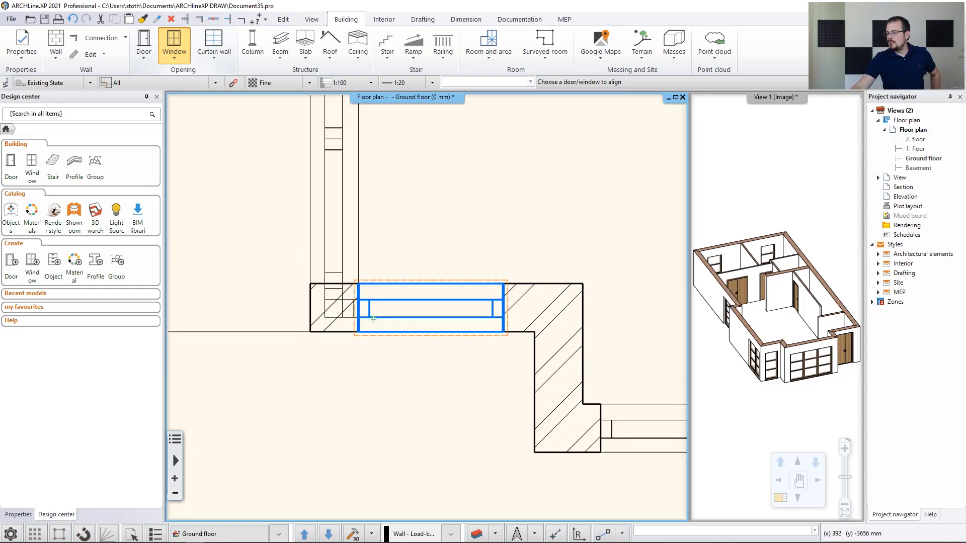
left_click(340, 250)
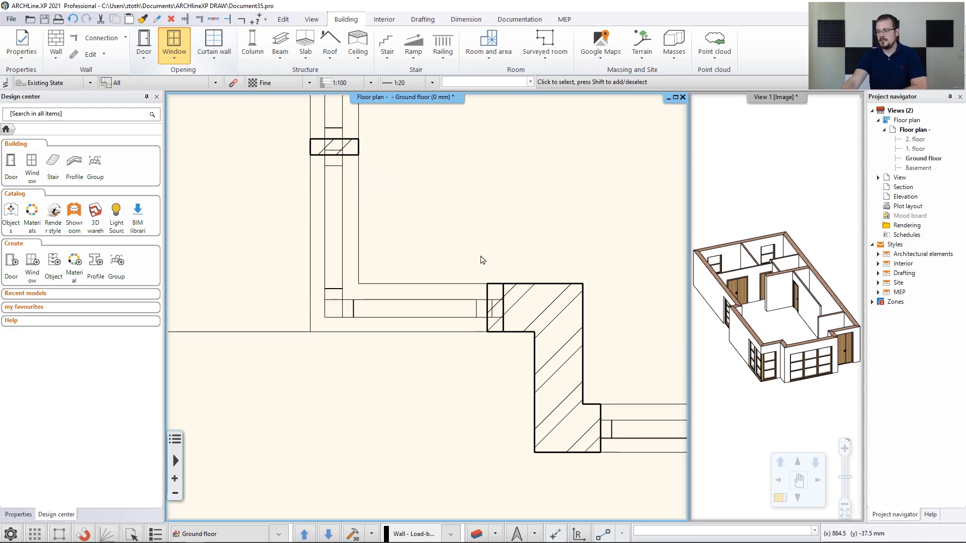
Widen the front-wall window beside the corner from 900 to 1000 mm
left_click(414, 306)
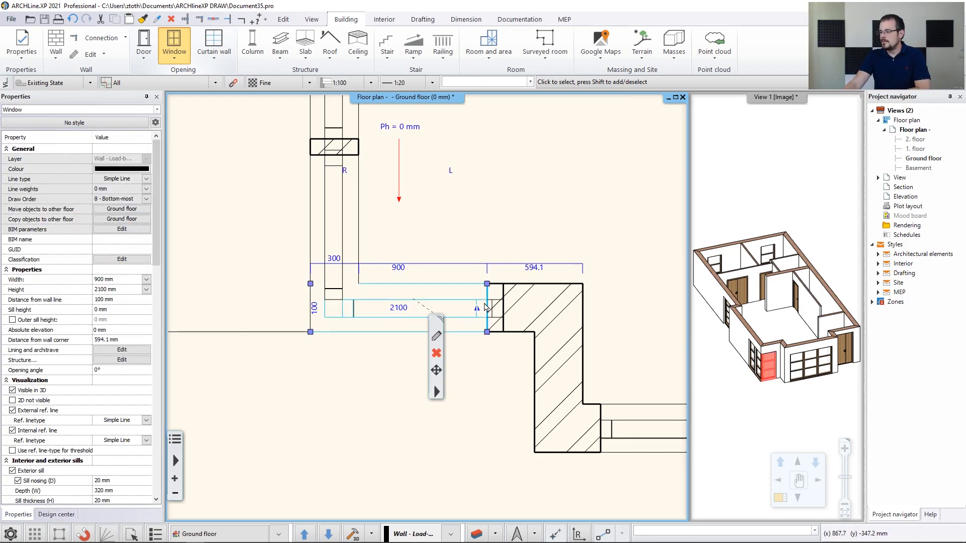
scroll(444, 277, "up", 3)
mouse_move(444, 276)
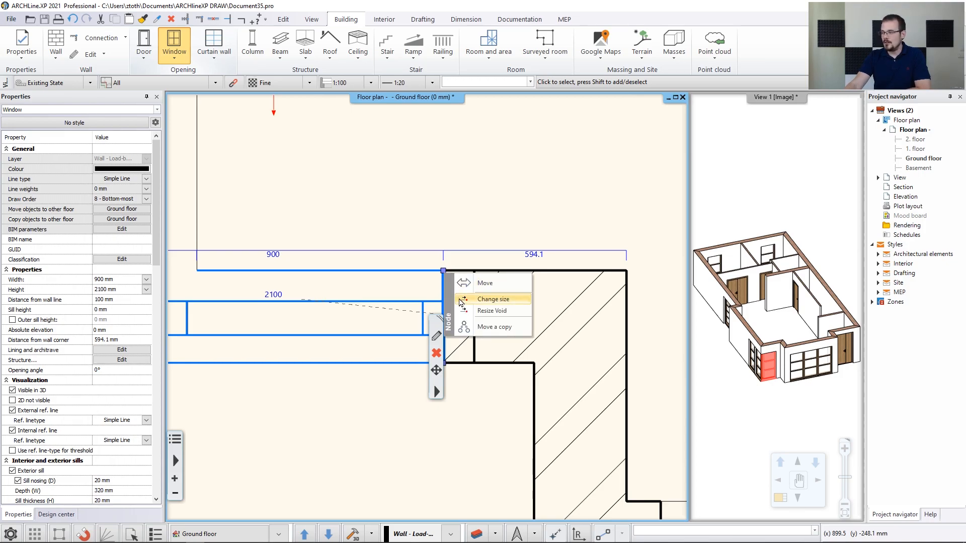
left_click(461, 300)
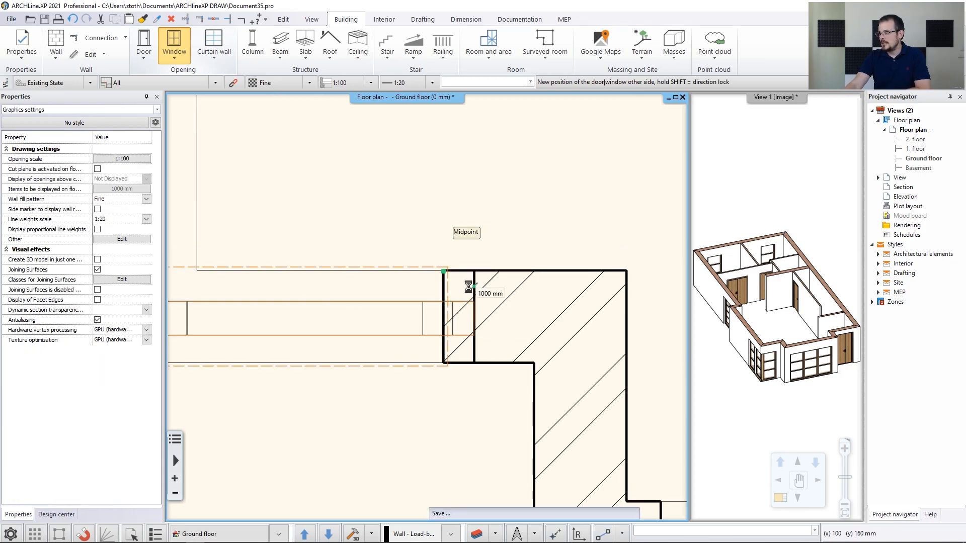
left_click(469, 286)
scroll(398, 261, "up", 1)
scroll(413, 272, "down", 2)
Widen the 900 mm window in the left wall to 1000 mm
middle_click_drag(414, 271, 394, 286)
left_click(325, 281)
mouse_move(353, 262)
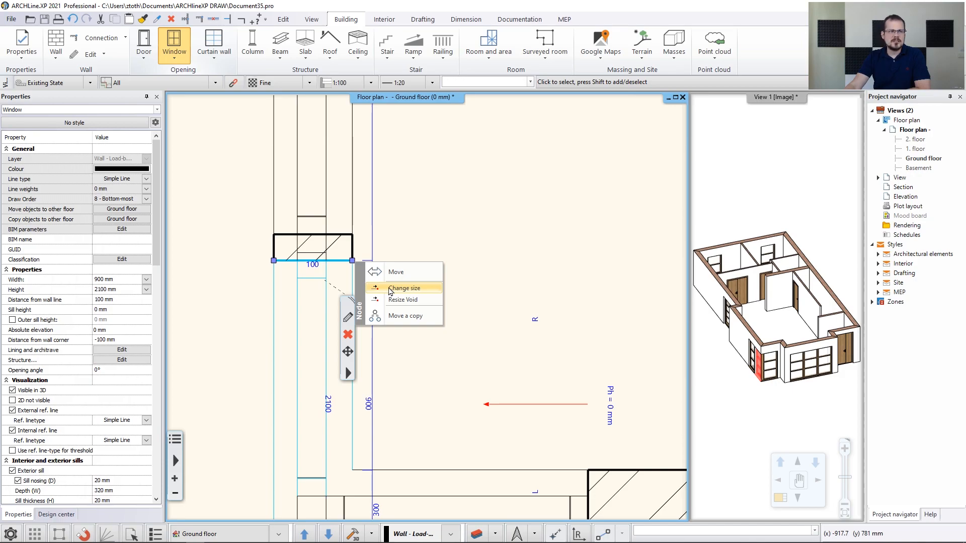
left_click(397, 288)
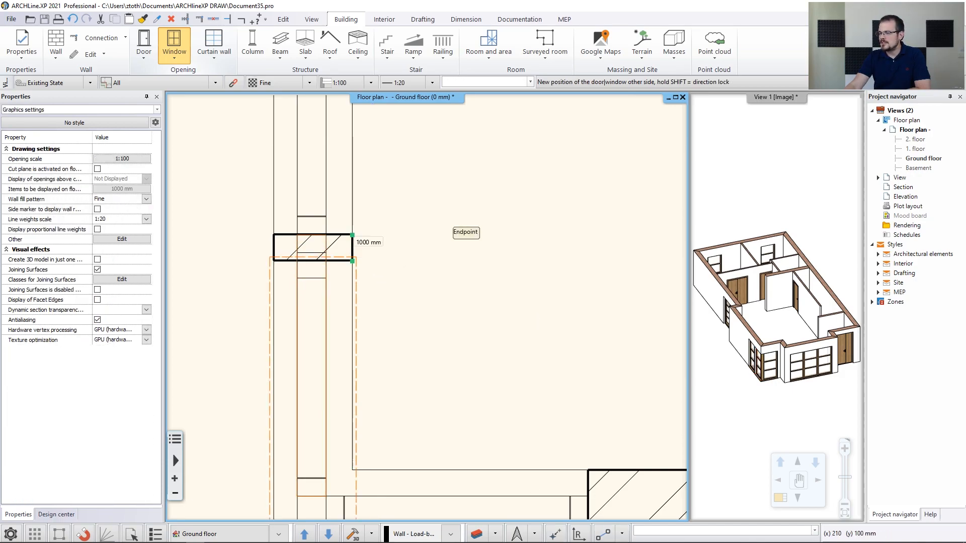
left_click(478, 286)
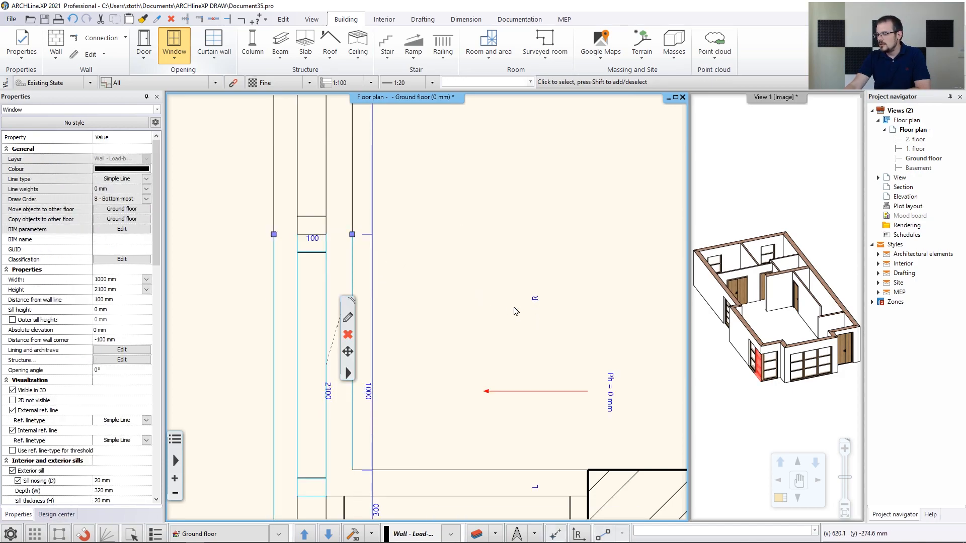
Inspect the widened corner windows in the 3D view
scroll(511, 311, "down", 3)
middle_click_drag(510, 311, 480, 288)
right_click(502, 277)
left_click(778, 304)
middle_click_drag(738, 365, 755, 345)
scroll(753, 328, "up", 2)
scroll(754, 330, "up", 5)
Change the corner window's corner mullion material from Beech to Wood-paldao in its Built-in details
left_click(774, 393)
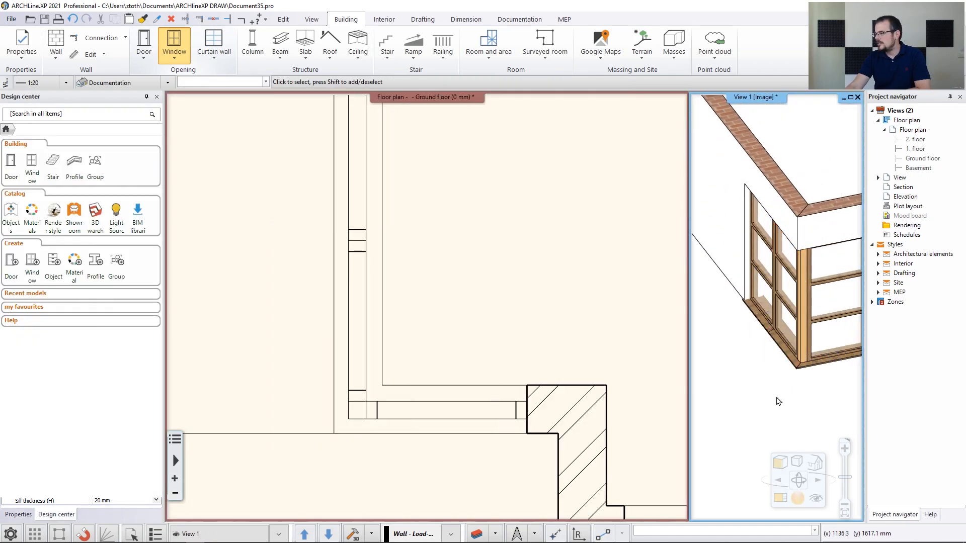
left_click(779, 498)
scroll(386, 355, "up", 5)
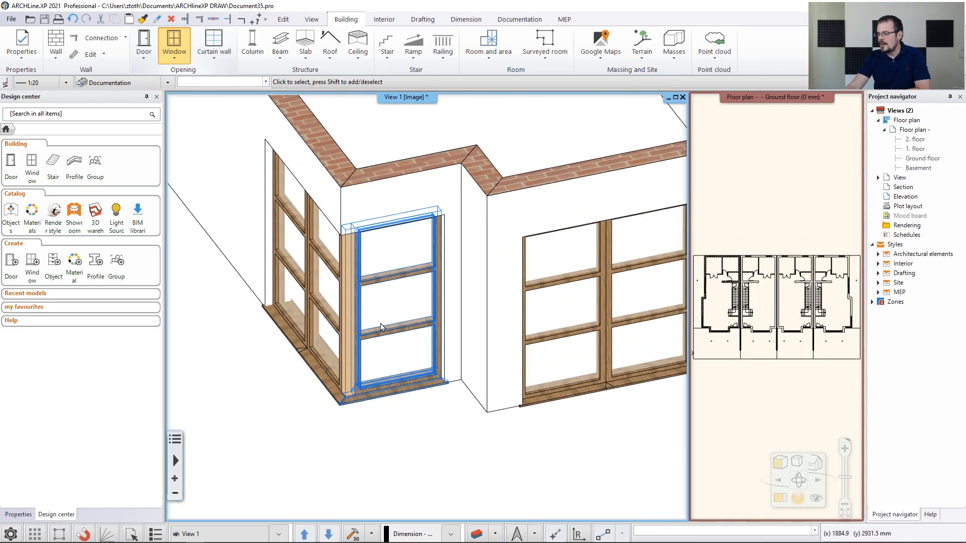
left_click(383, 336)
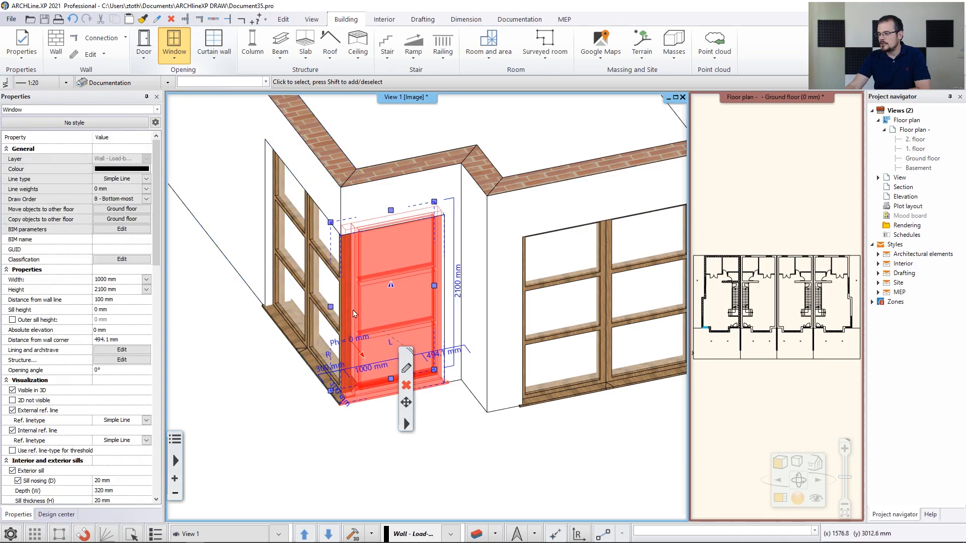
left_click(406, 368)
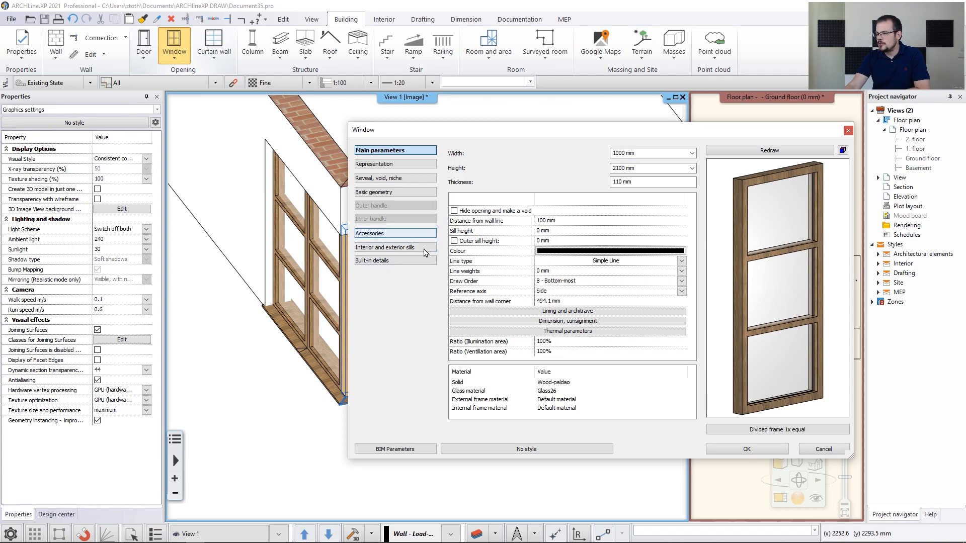
left_click(395, 261)
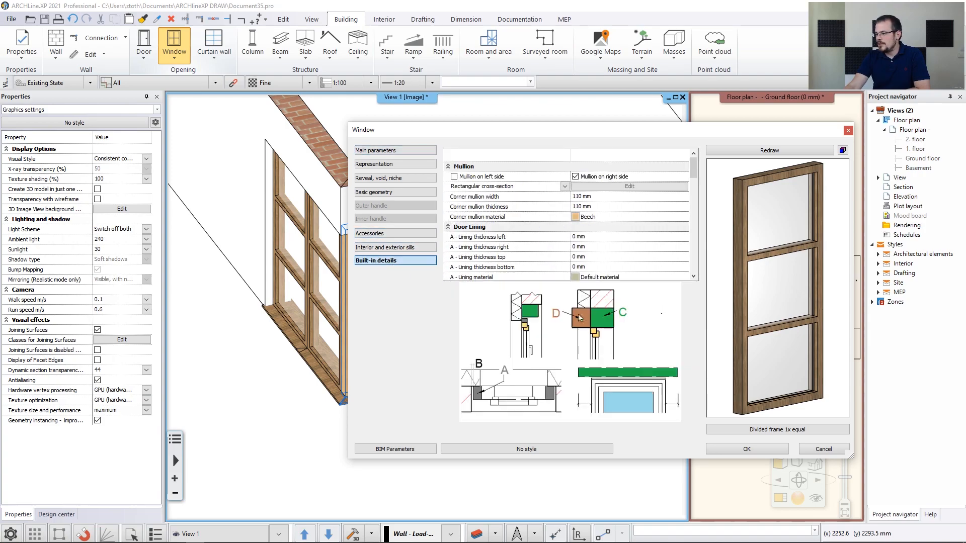
left_click(577, 219)
left_click(457, 366)
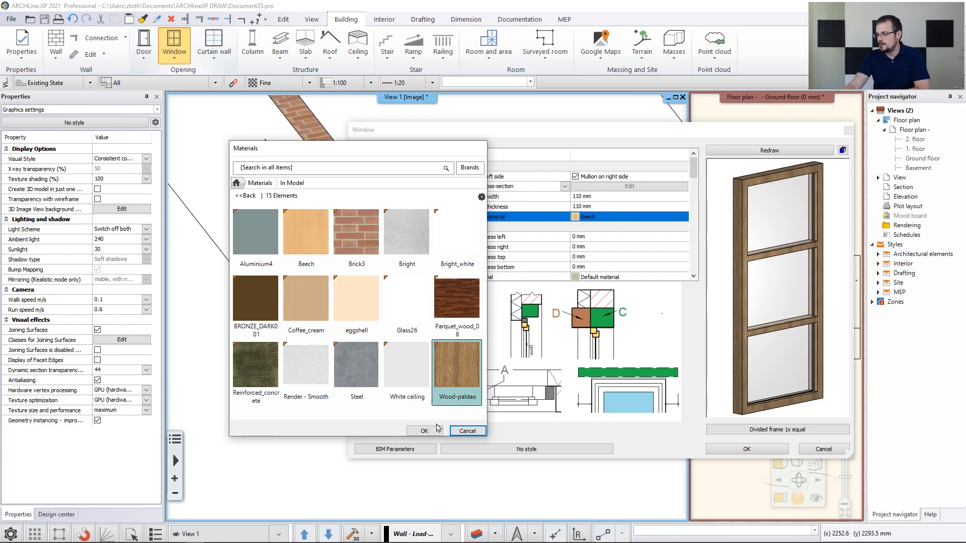
left_click(425, 431)
left_click(748, 450)
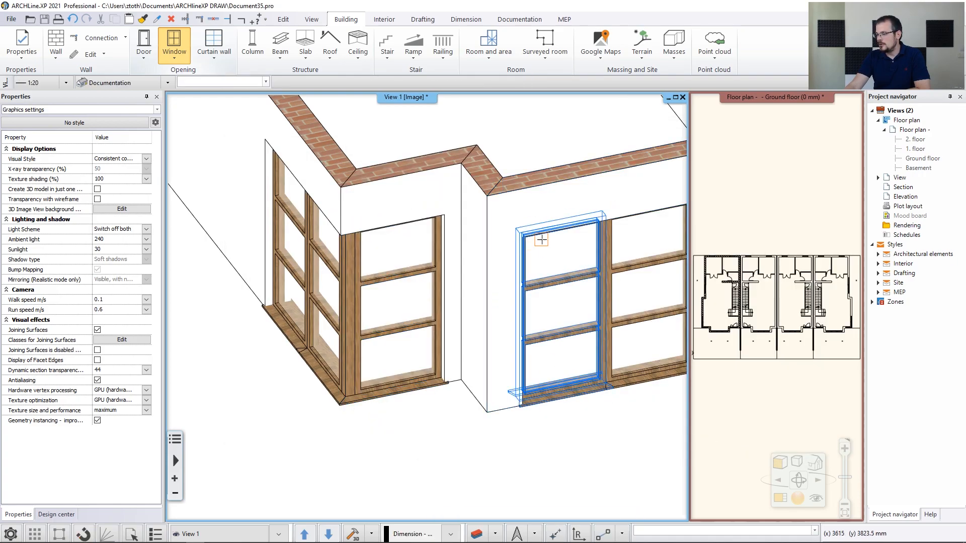
scroll(539, 242, "down", 10)
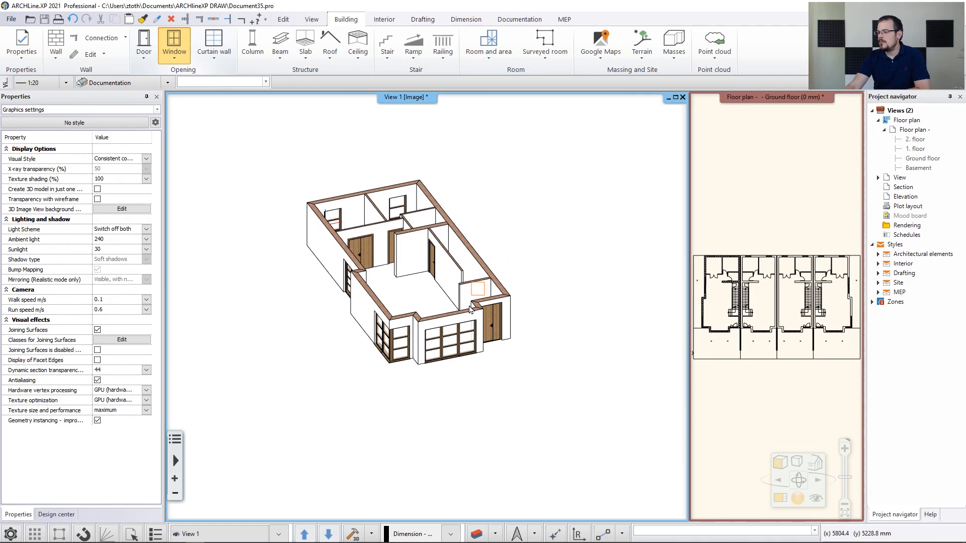
scroll(471, 310, "up", 2)
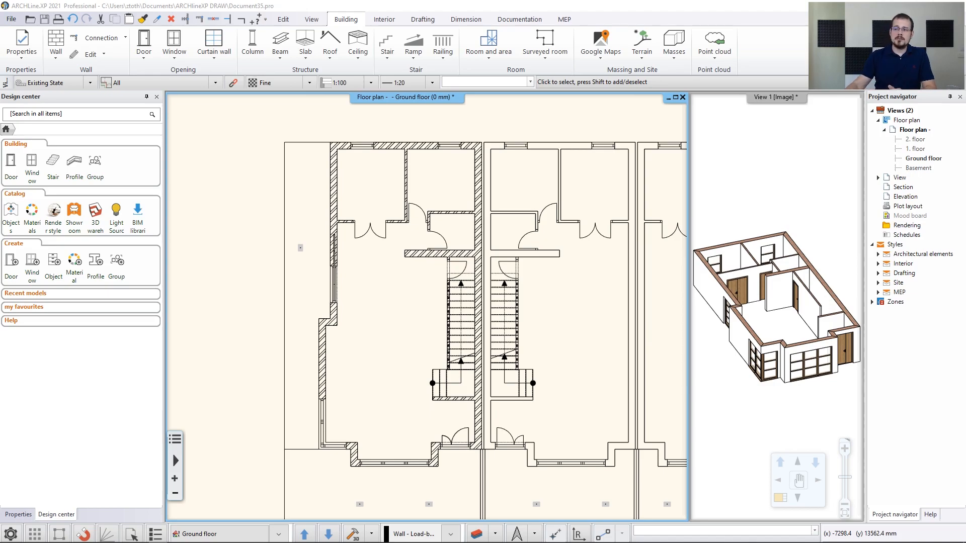
In the default slab properties, set the top material to parquet_rovere_03 via a 'rovere' search
left_click(20, 59)
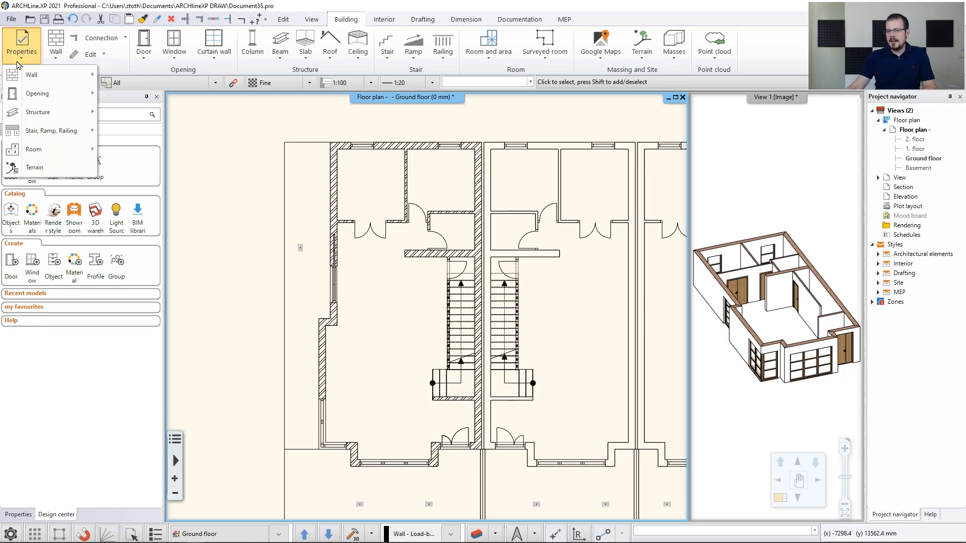
mouse_move(39, 114)
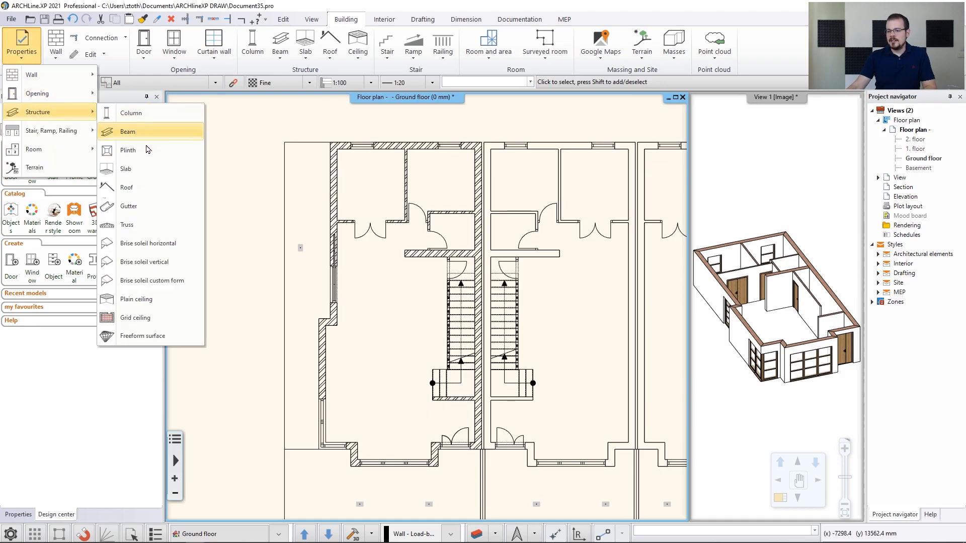
left_click(151, 169)
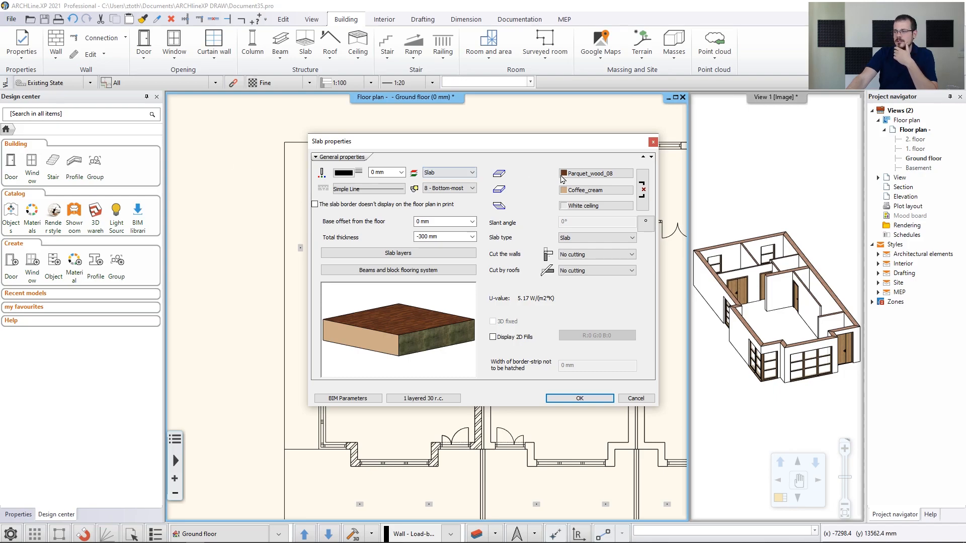
left_click_drag(429, 313, 402, 333)
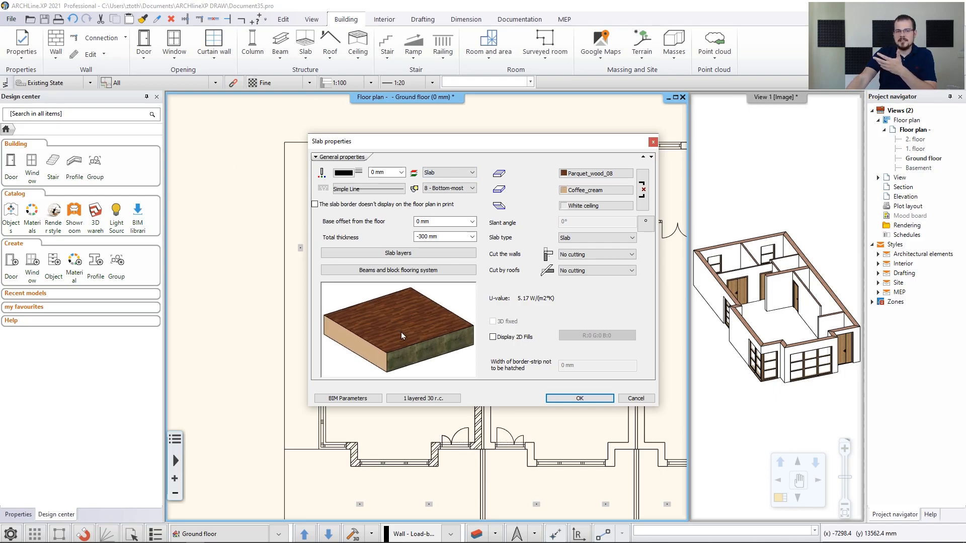
left_click(593, 175)
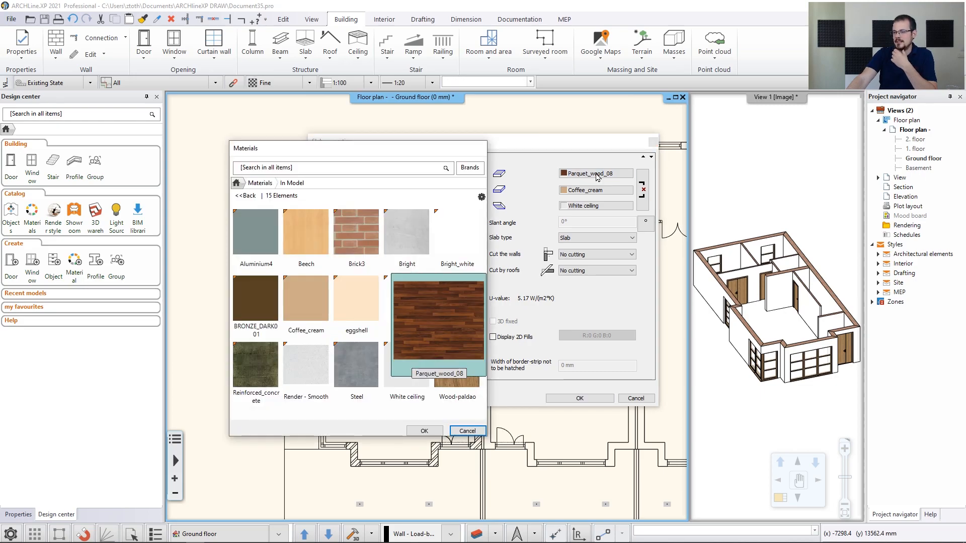
left_click(259, 183)
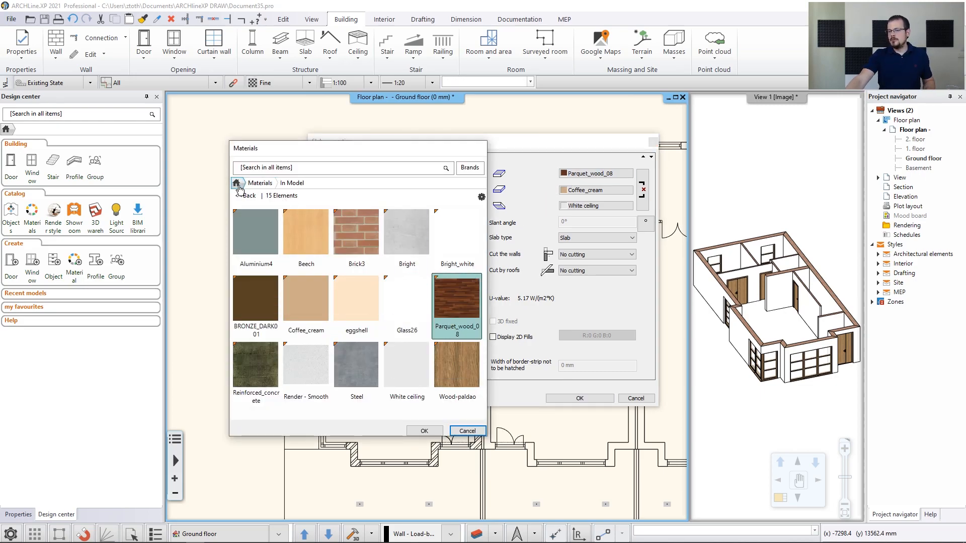
left_click(281, 169)
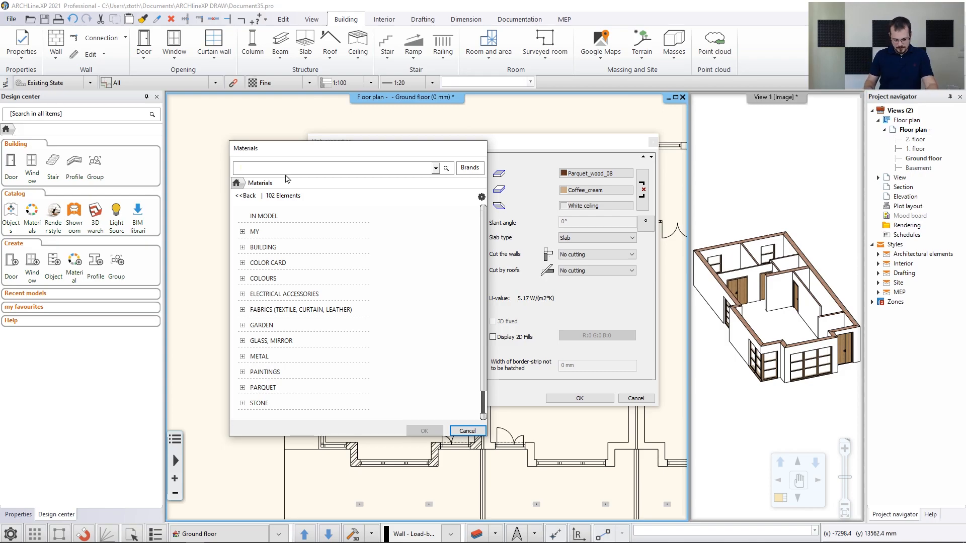
type("rovere")
key("Return")
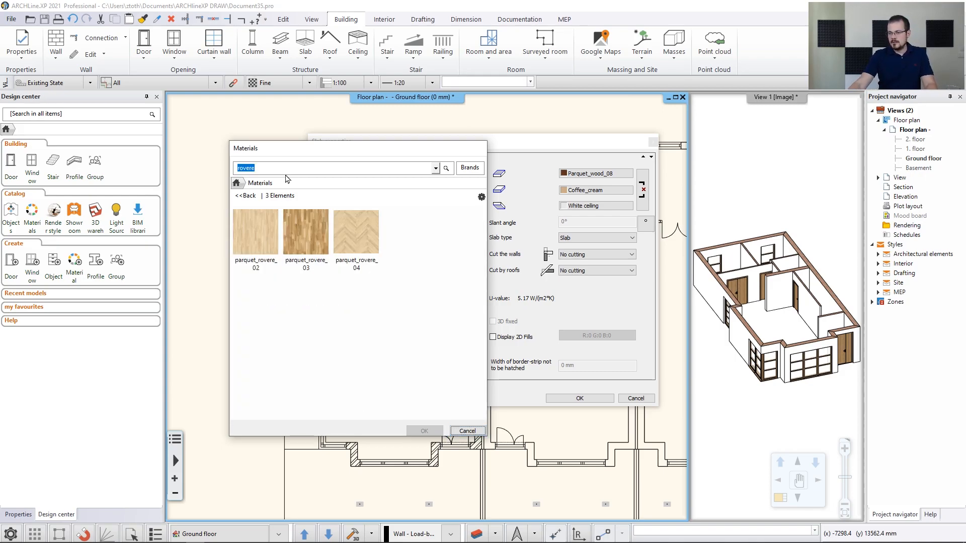
left_click(306, 233)
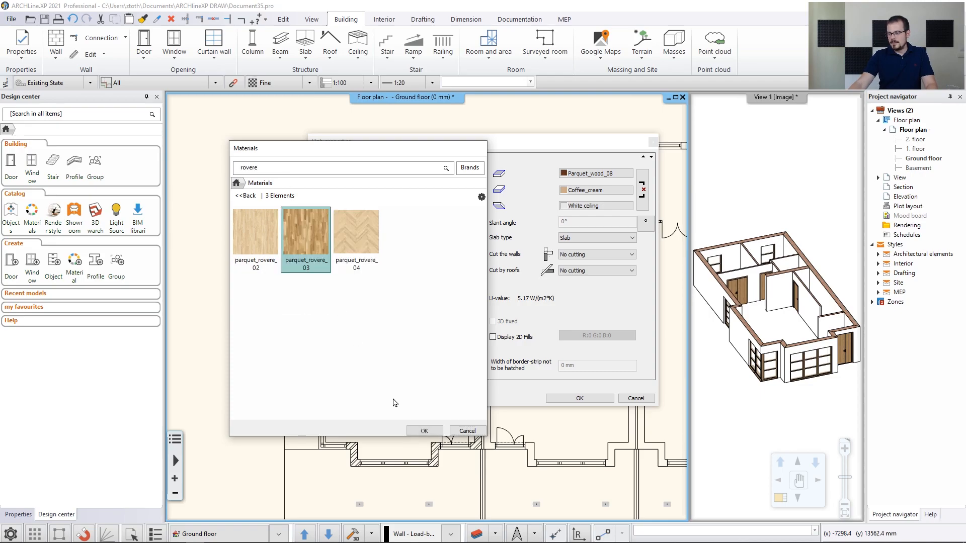
left_click(419, 432)
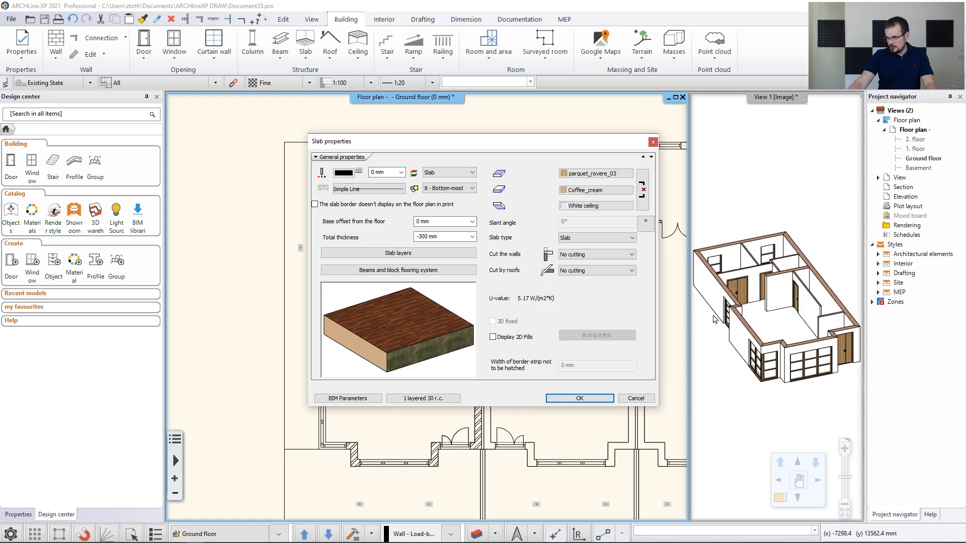
Replace Coffee_cream with Bright_white and apply the default slab settings
left_click(598, 192)
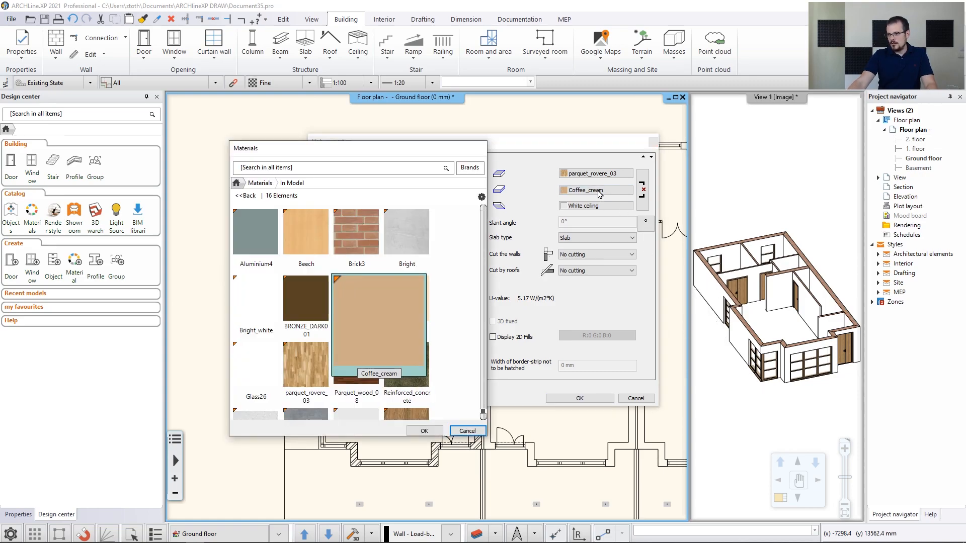
left_click(254, 313)
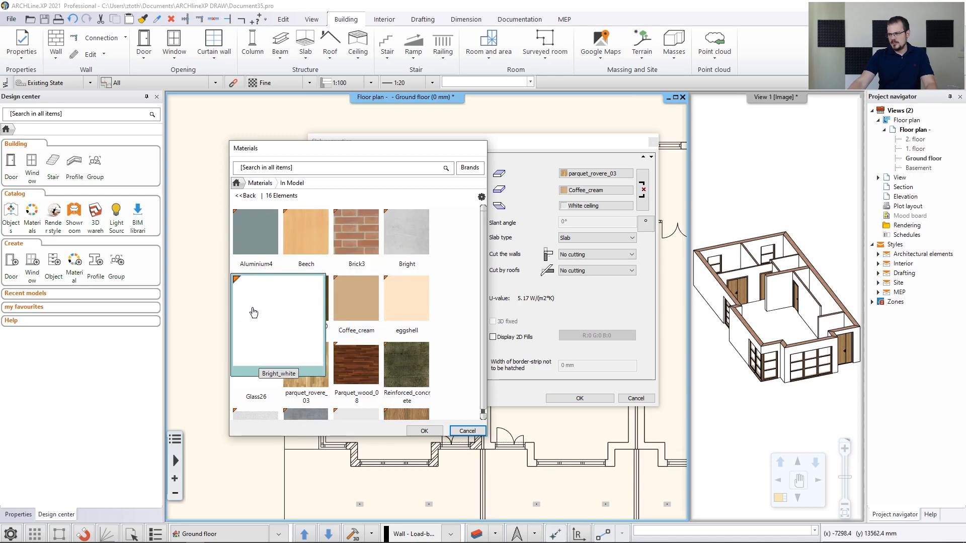
mouse_move(330, 360)
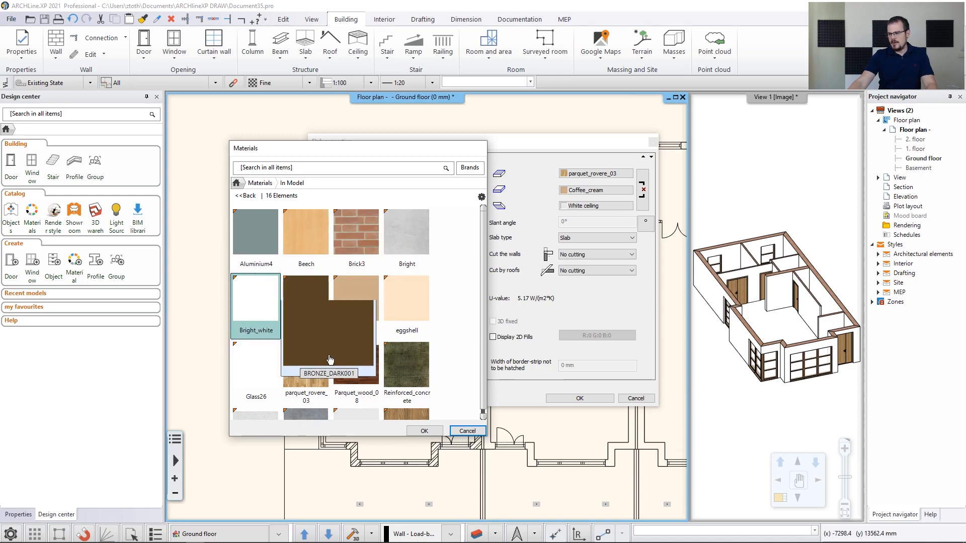
left_click(420, 431)
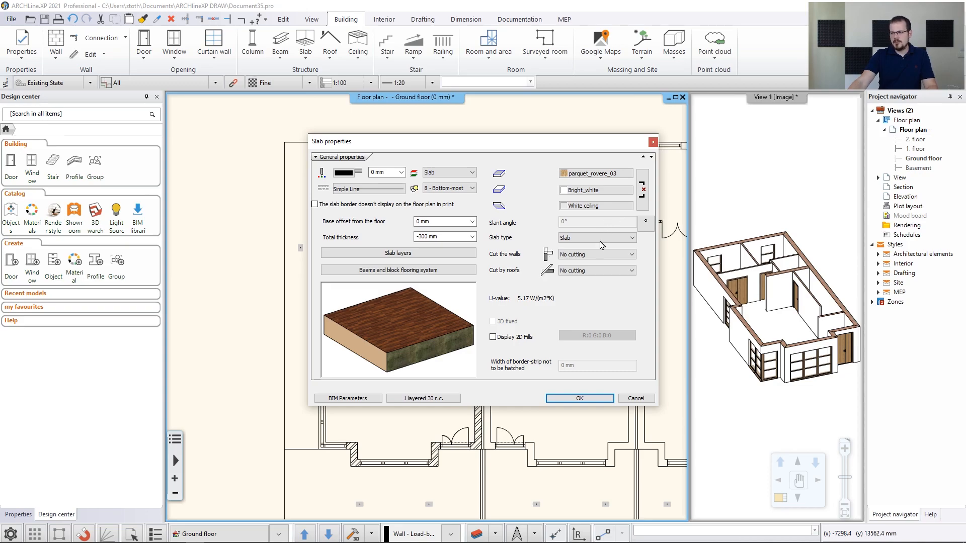
left_click(580, 398)
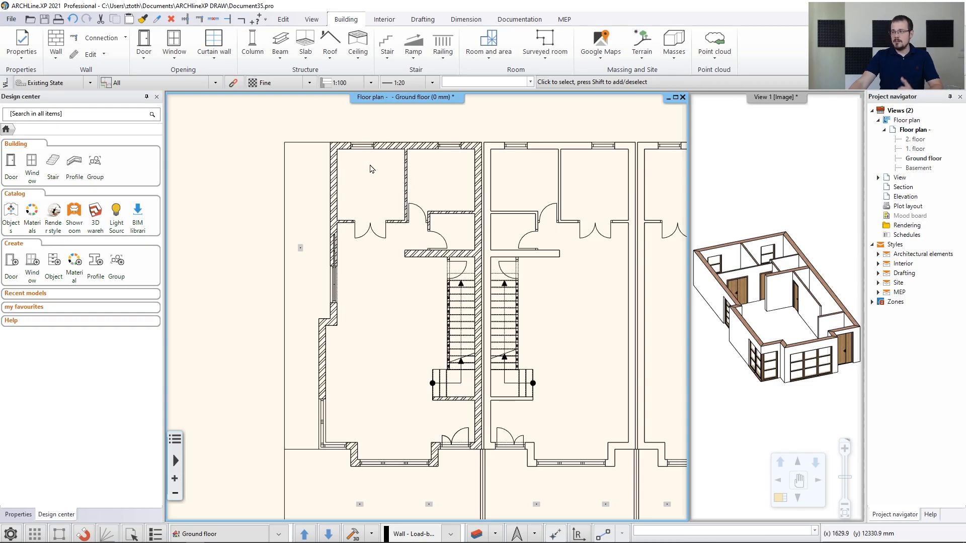
Create a Slab by walls by enclosing the left house unit's walls in a selection window
left_click(306, 48)
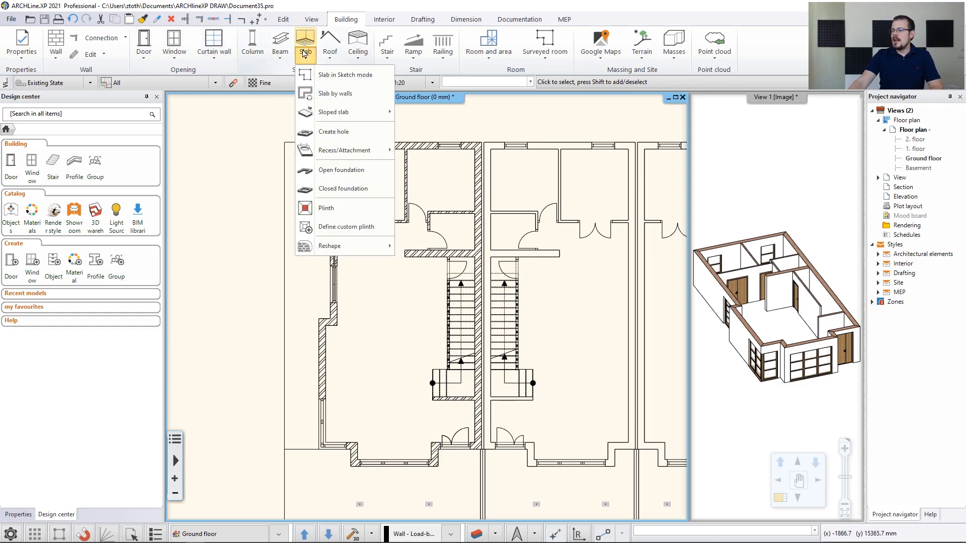
left_click(320, 95)
left_click(257, 121)
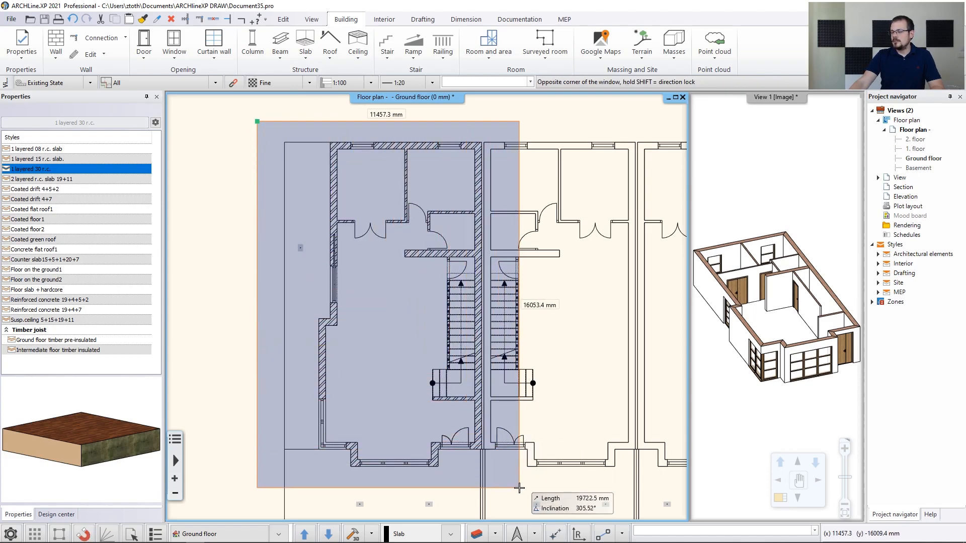
left_click(519, 488)
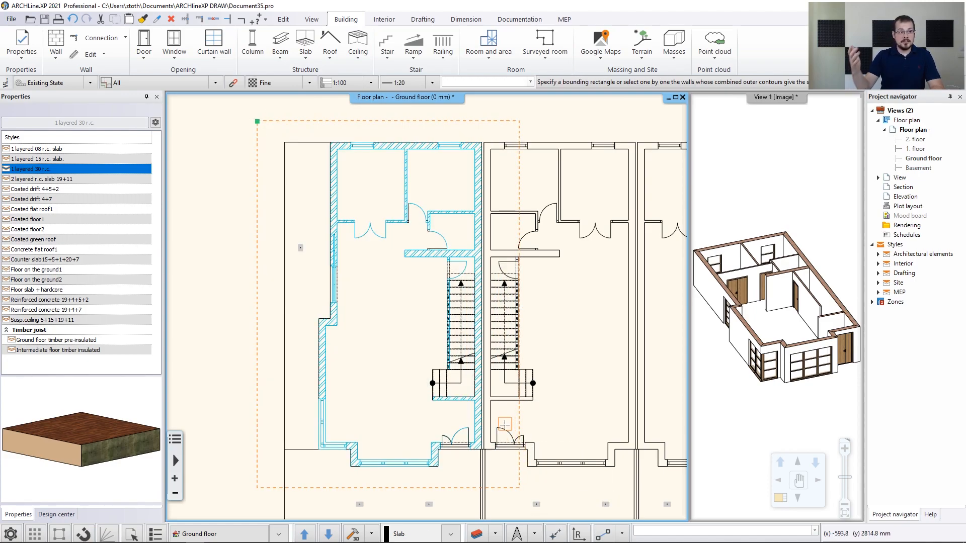
key("Return")
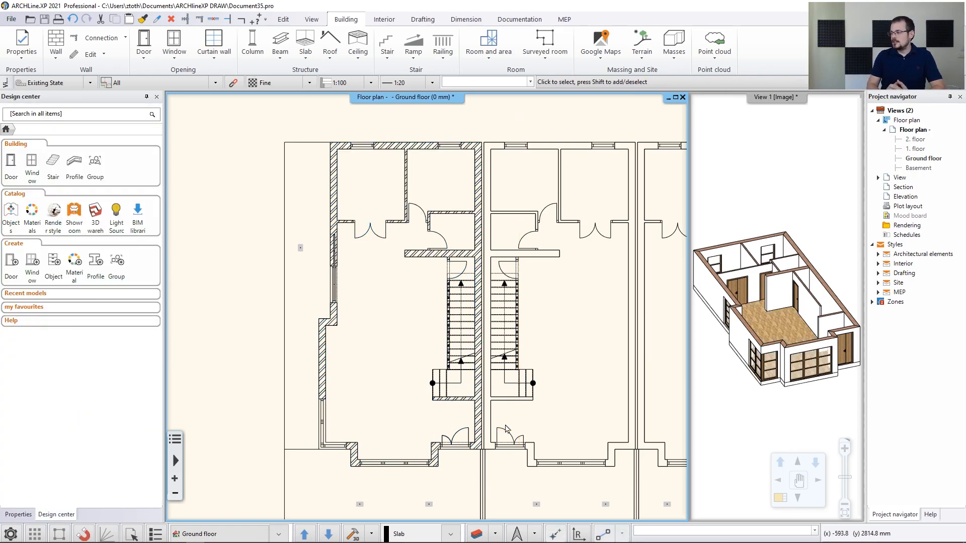
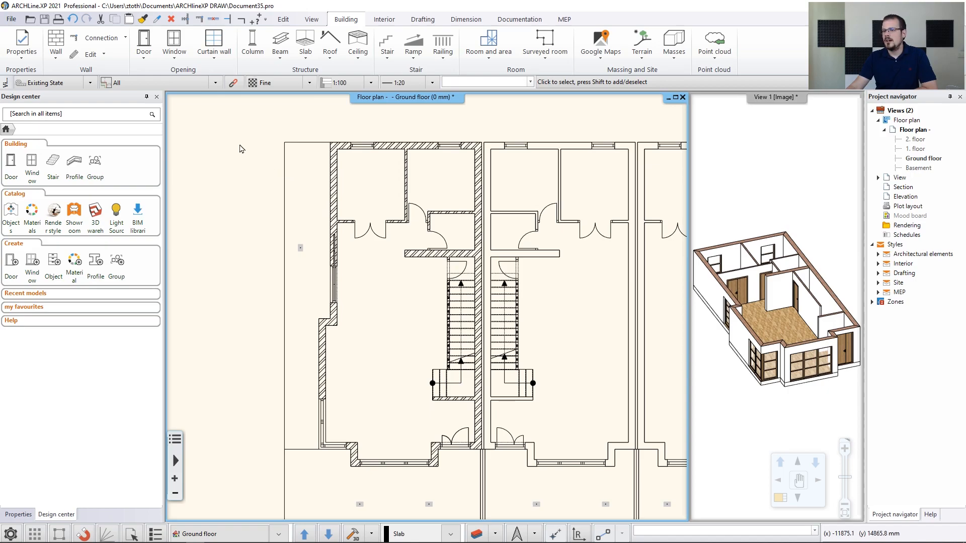
In the default slab properties, find Concrete3 via a concrete search and link it to all slab faces
left_click(22, 45)
mouse_move(44, 112)
left_click(142, 170)
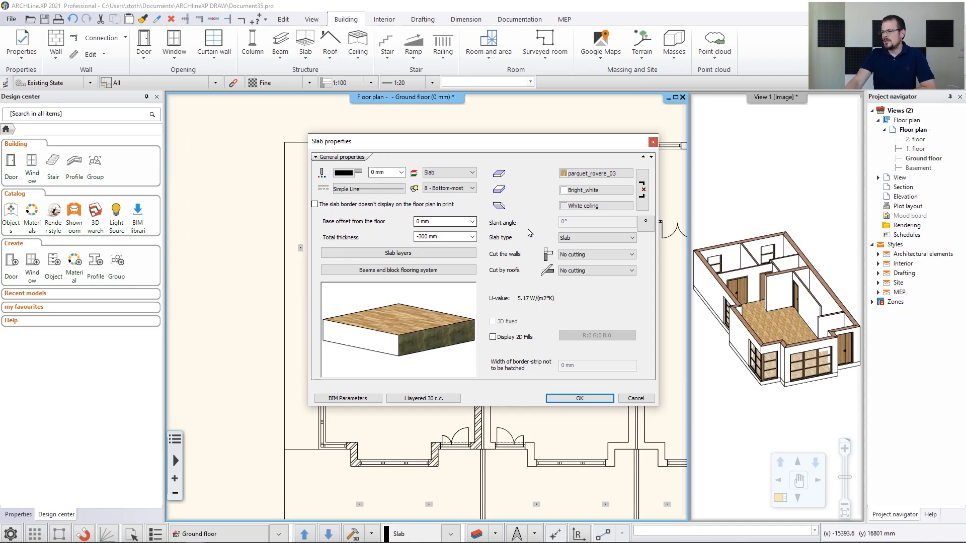
left_click(593, 174)
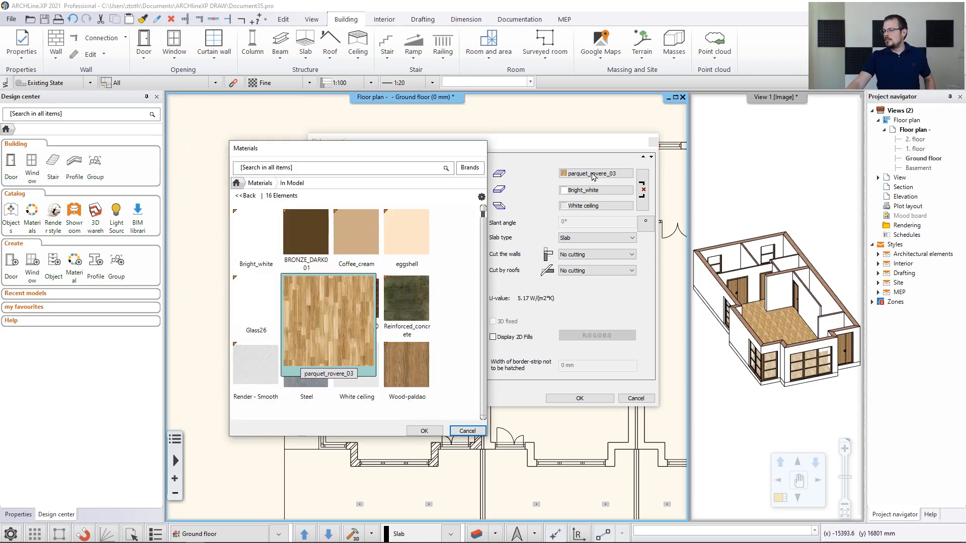
left_click(260, 183)
left_click(294, 167)
type("cond")
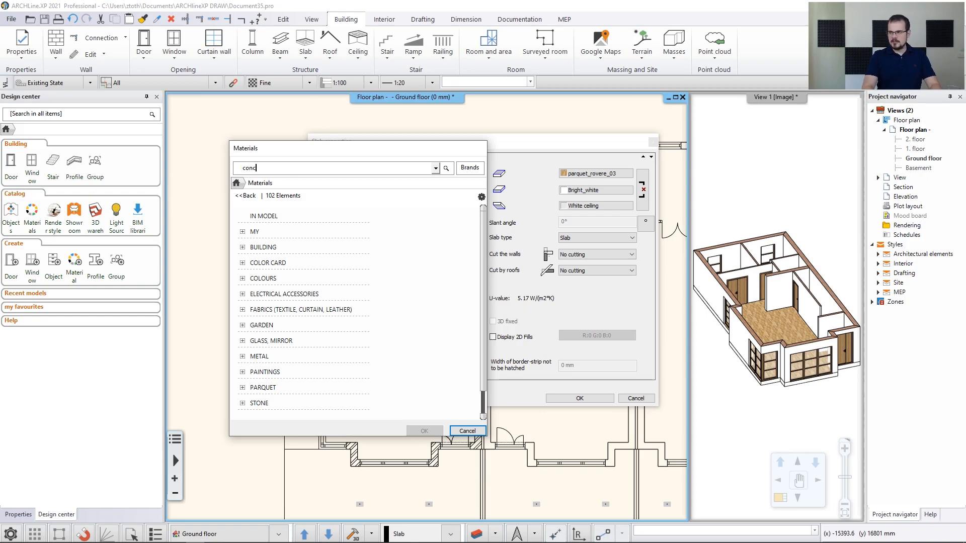
type("rete")
key("Return")
left_click(407, 235)
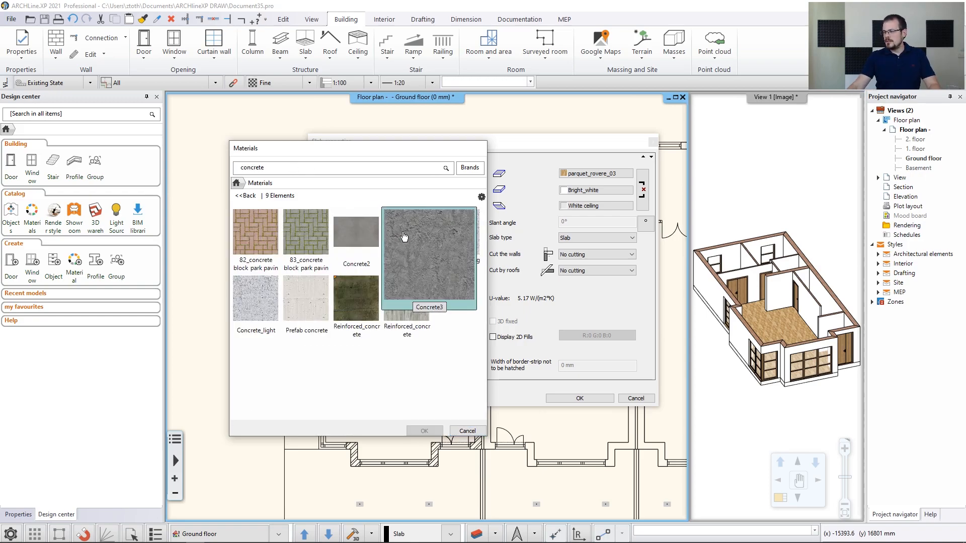
left_click(644, 193)
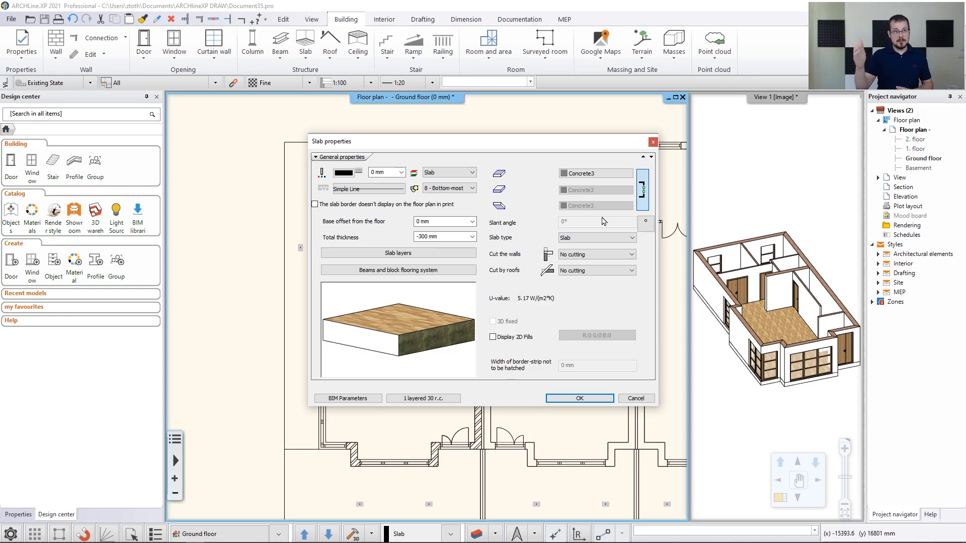
left_click(566, 399)
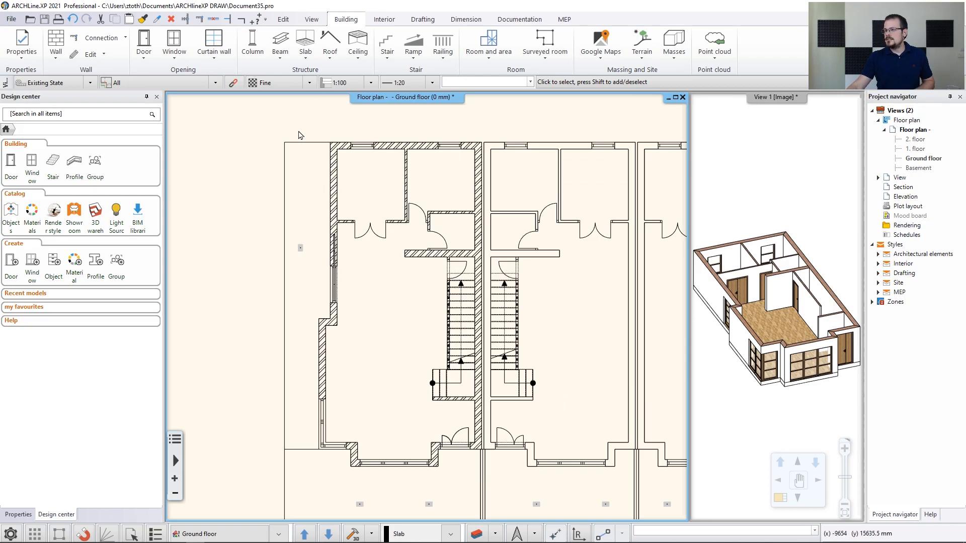
Sketch a slab outline along the house's left side, including a 500 mm segment, and create it
left_click(306, 55)
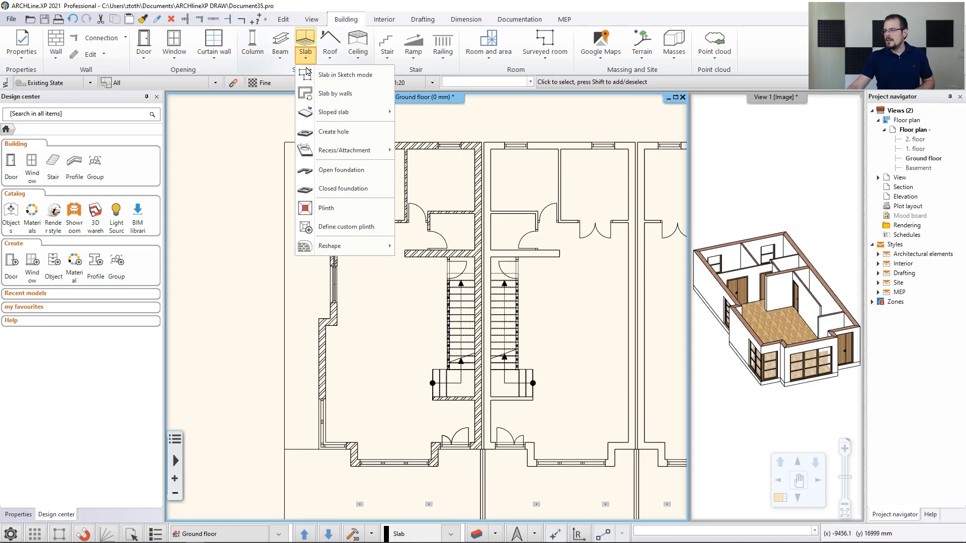
left_click(333, 74)
scroll(408, 218, "up", 3)
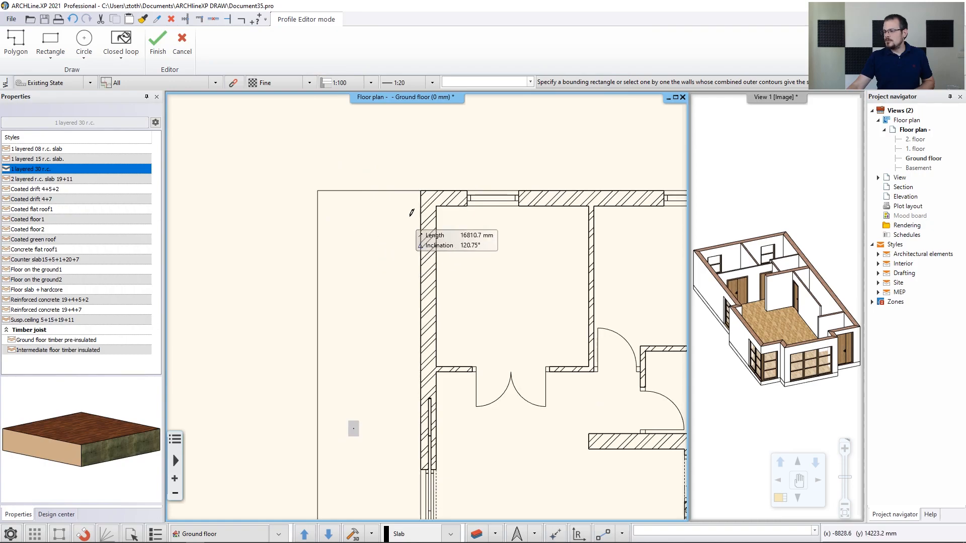
left_click(421, 191)
left_click(317, 191)
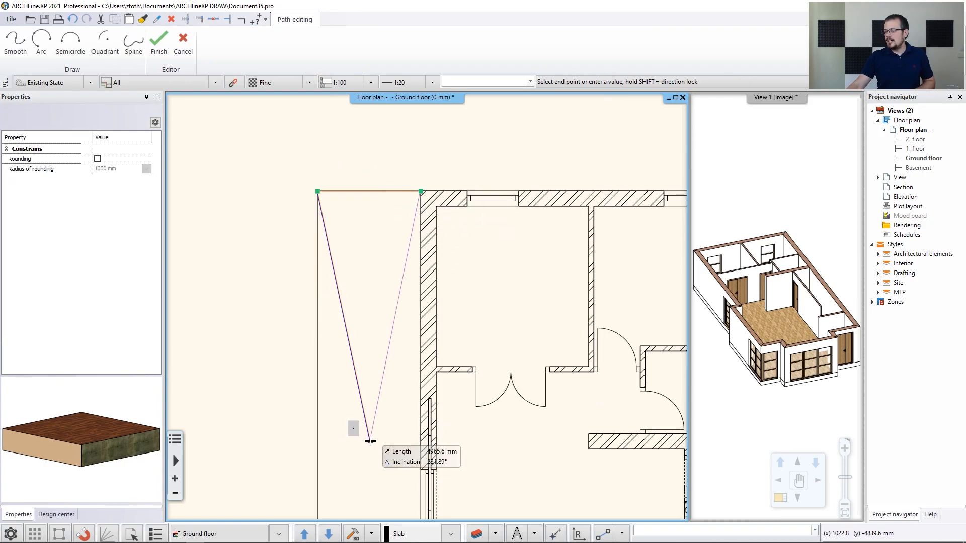
middle_click_drag(363, 510, 318, 141)
middle_click_drag(305, 392, 306, 256)
left_click(272, 380)
left_click(349, 379)
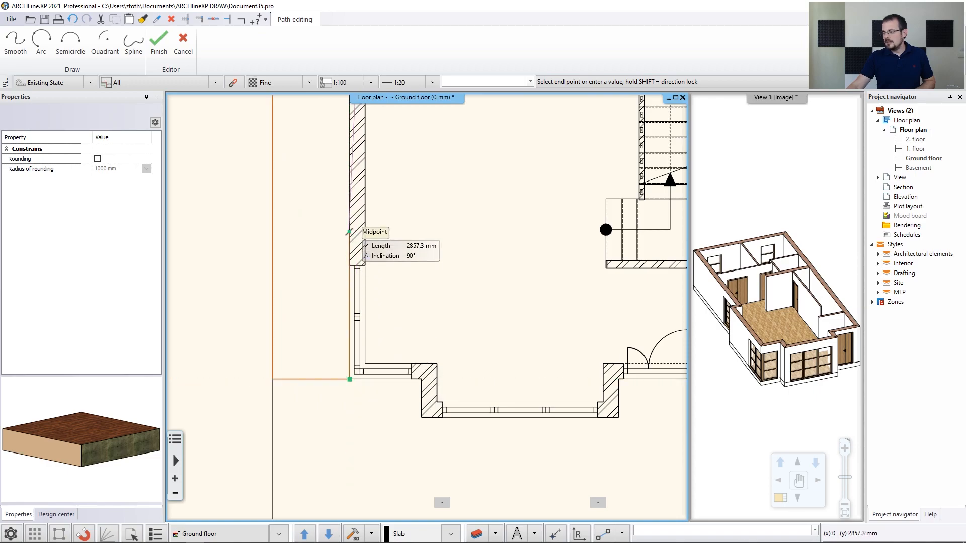
middle_click_drag(349, 232, 336, 491)
left_click(337, 344)
left_click(362, 343)
key("Return")
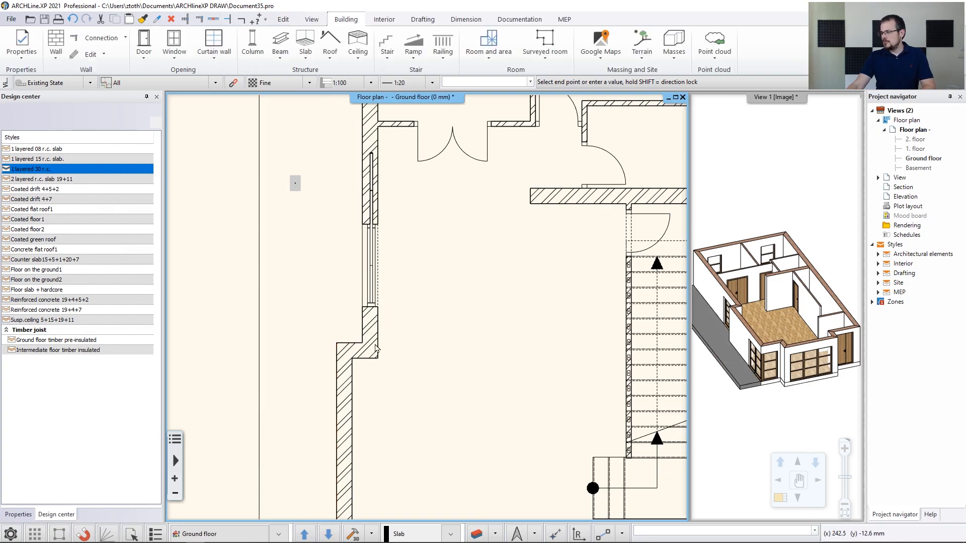
Check the grey slab strip in the enlarged 3D view, then bring up the ramp type options
scroll(749, 365, "up", 1)
middle_click_drag(750, 365, 776, 366)
left_click(775, 496)
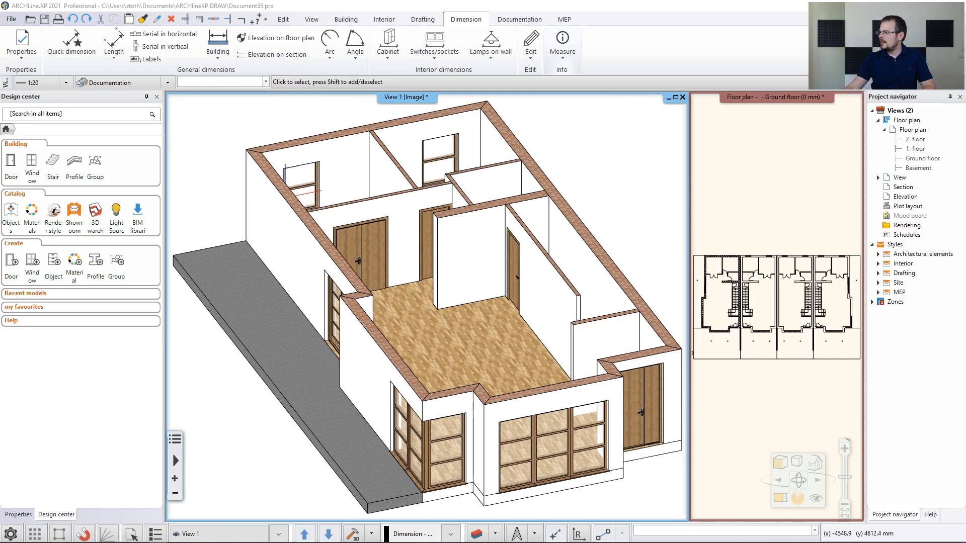
left_click(777, 499)
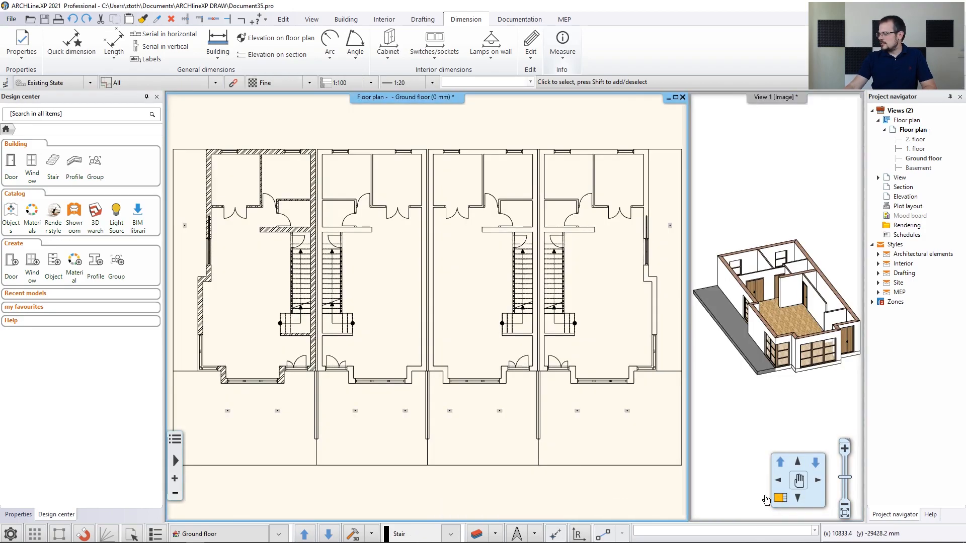
middle_click_drag(226, 392, 308, 312)
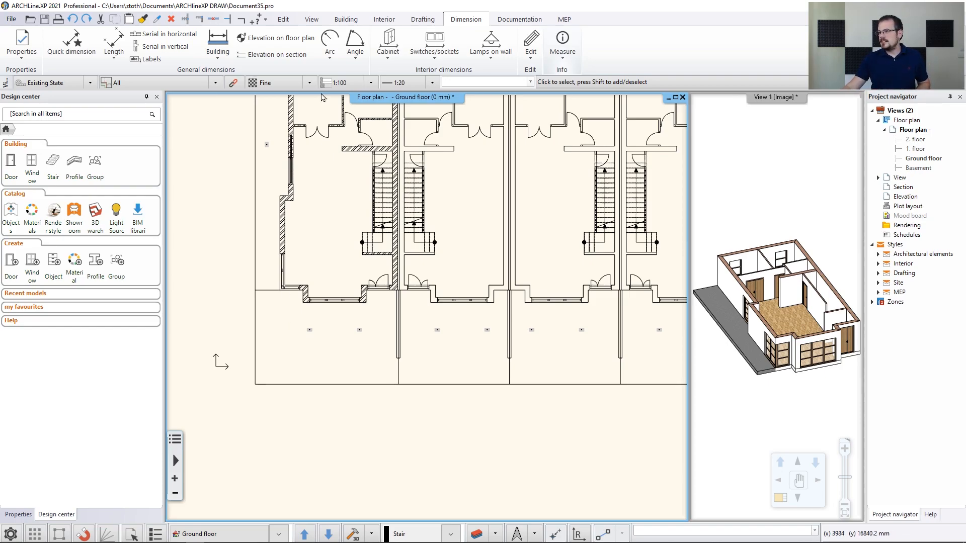
left_click(347, 19)
left_click(422, 64)
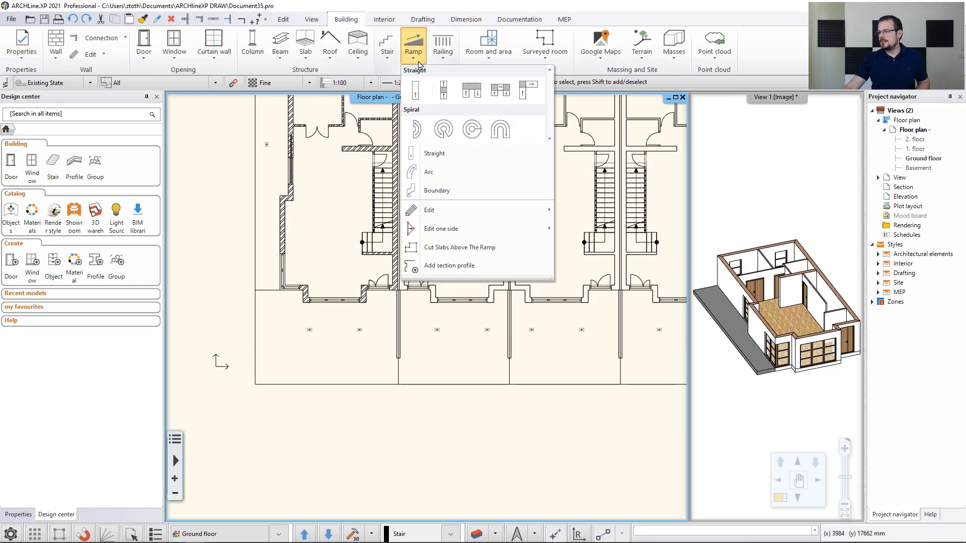
Draw a straight ramp upward from the plan's bottom-left corner and inspect it in 3D
left_click(421, 95)
scroll(300, 370, "up", 2)
scroll(300, 369, "up", 1)
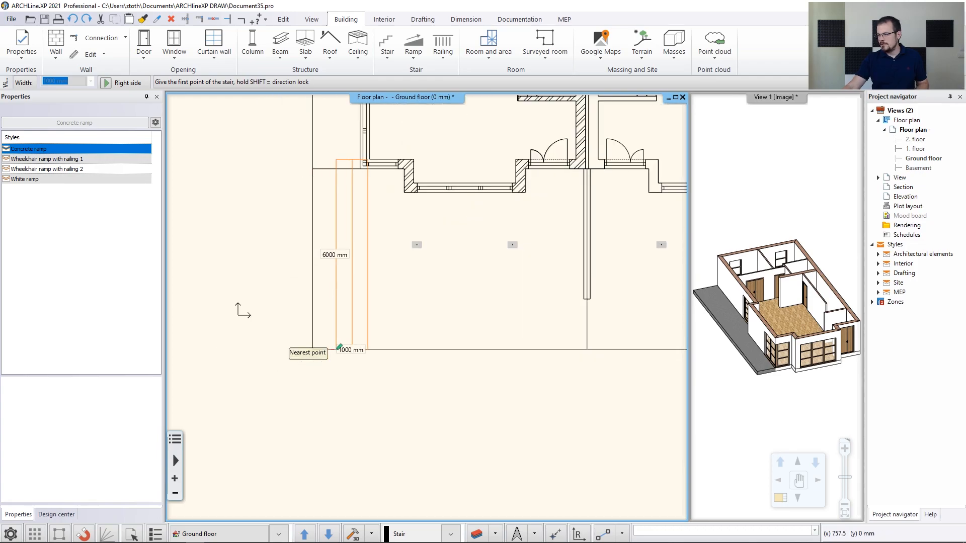
left_click(312, 349)
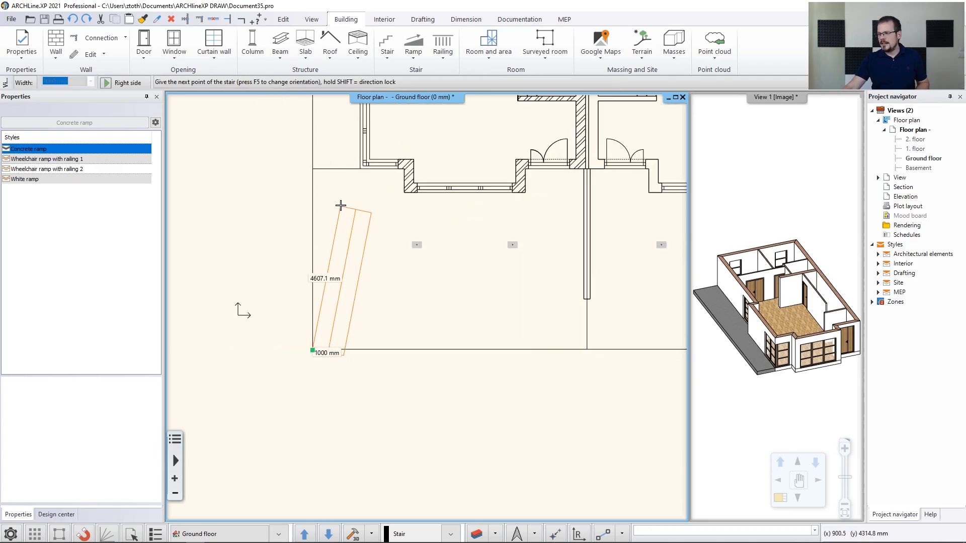
left_click(313, 169)
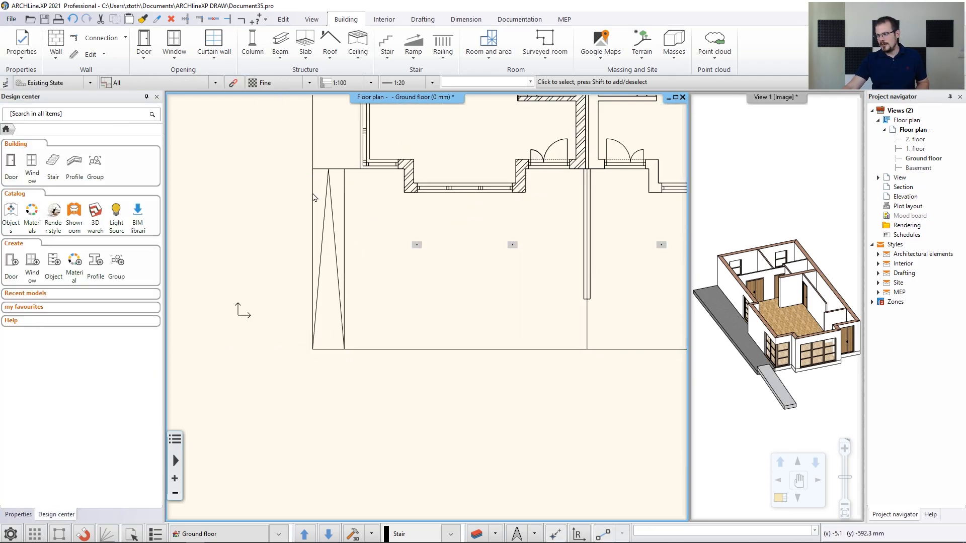
scroll(827, 317, "up", 5)
middle_click_drag(828, 317, 808, 324)
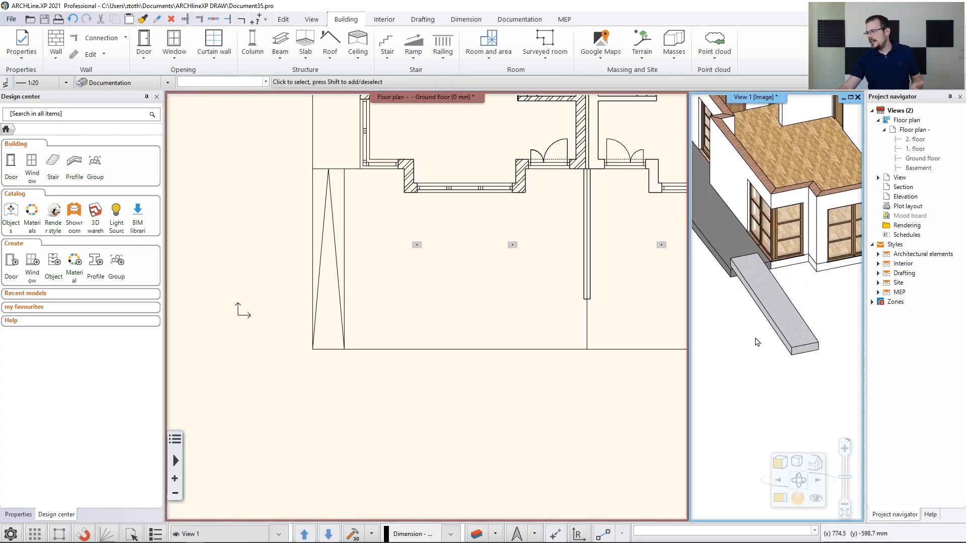
middle_click_drag(746, 327, 710, 336, "shift")
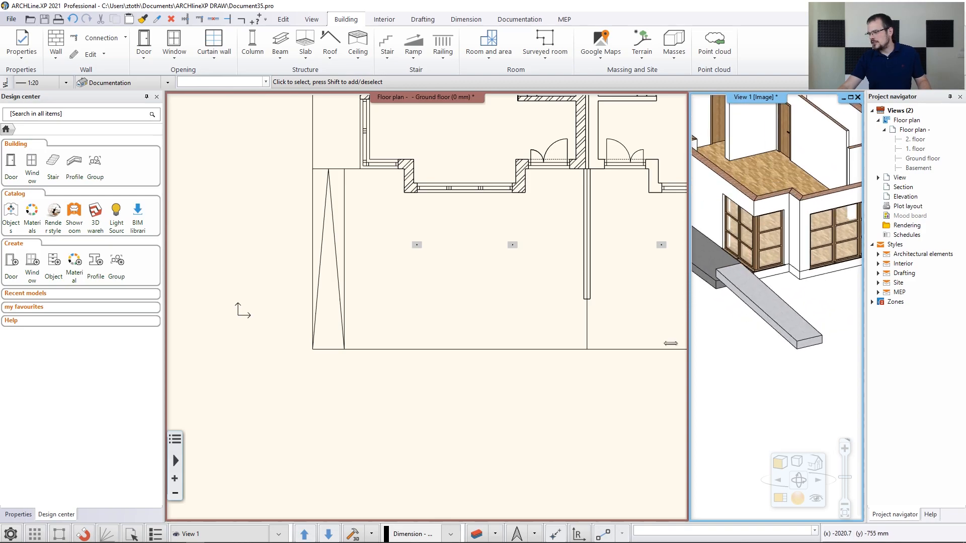
middle_click_drag(309, 271, 322, 314)
scroll(322, 314, "up", 2)
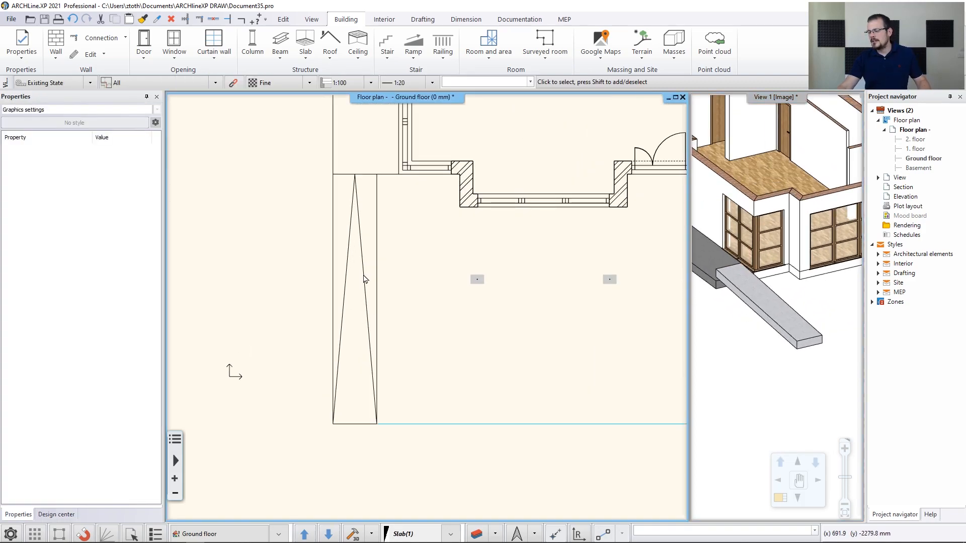
Window-select the ramp and bring up the editing options for its edge
left_click(268, 147)
left_click(397, 450)
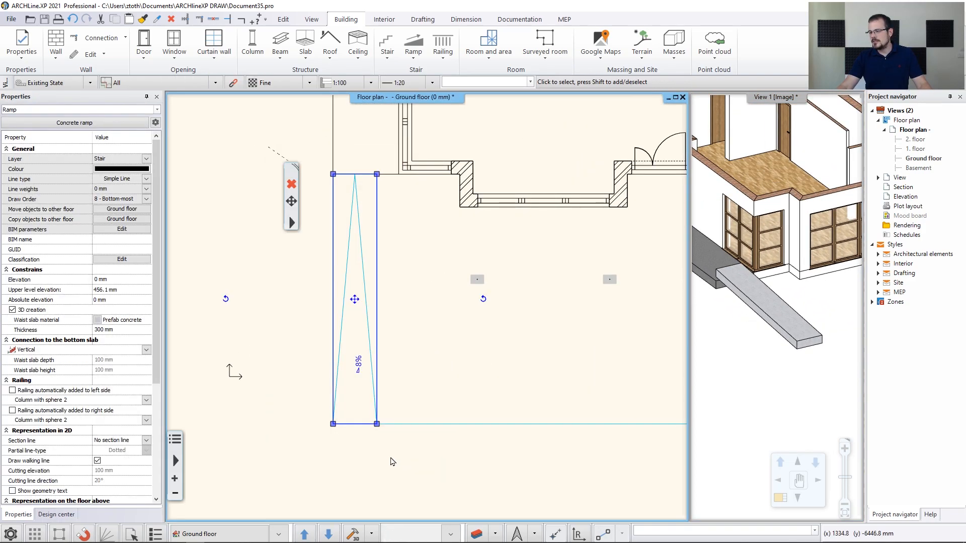
middle_click_drag(431, 365, 423, 369)
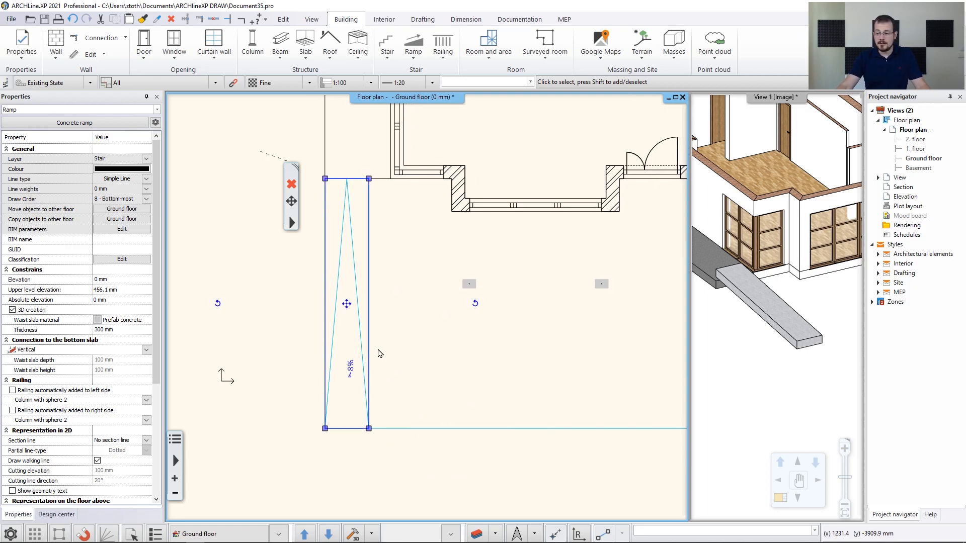
right_click(378, 343)
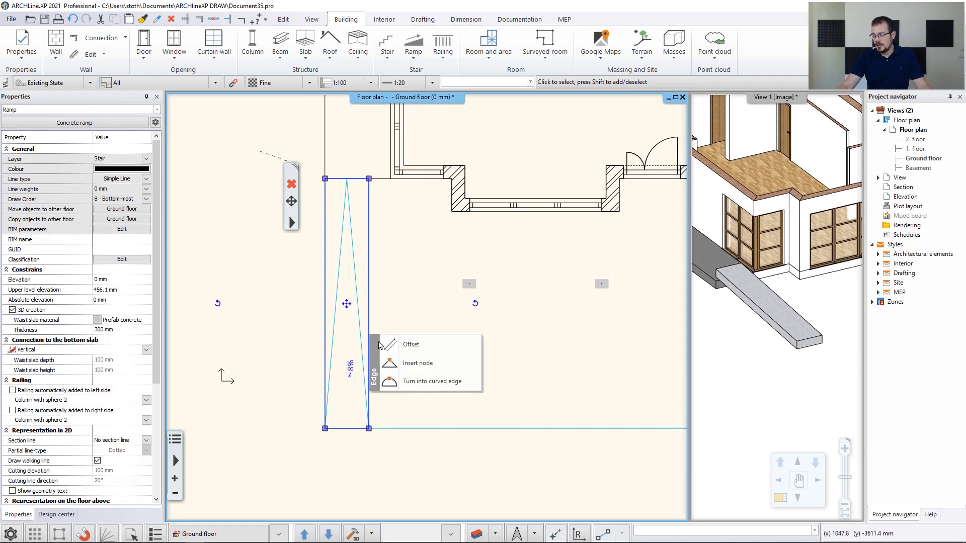
Offset the ramp's side edge to the far corner point, then open its 8% slope settings
left_click(463, 346)
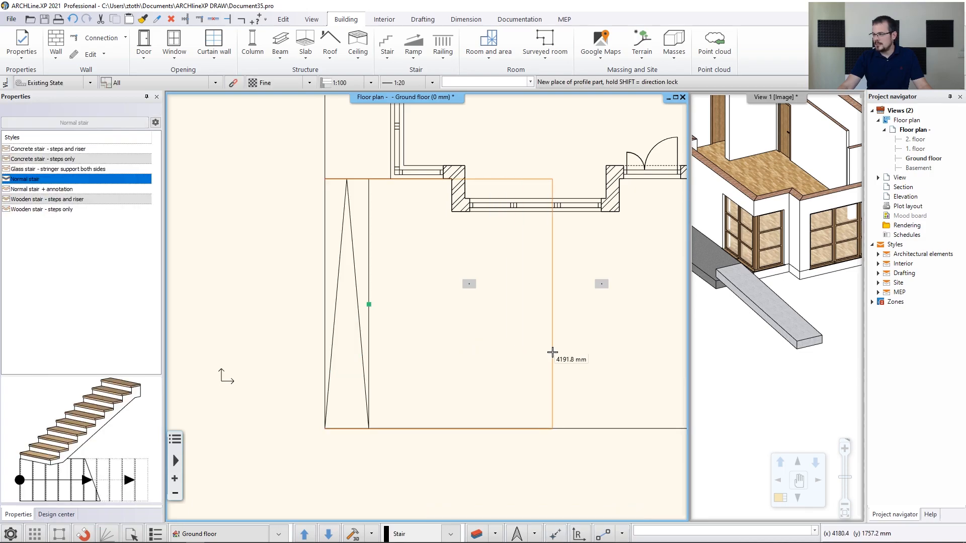
left_click(597, 383)
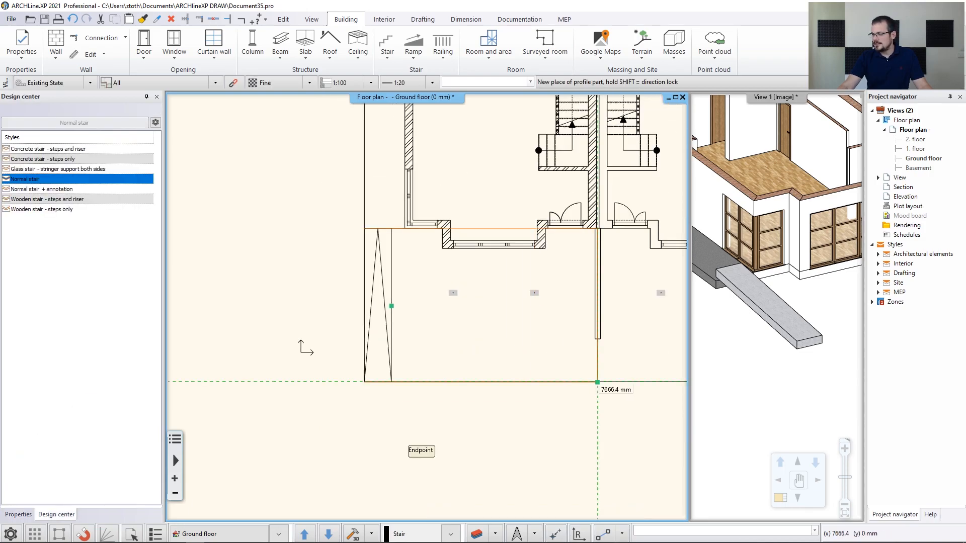
middle_click_drag(790, 329, 745, 341)
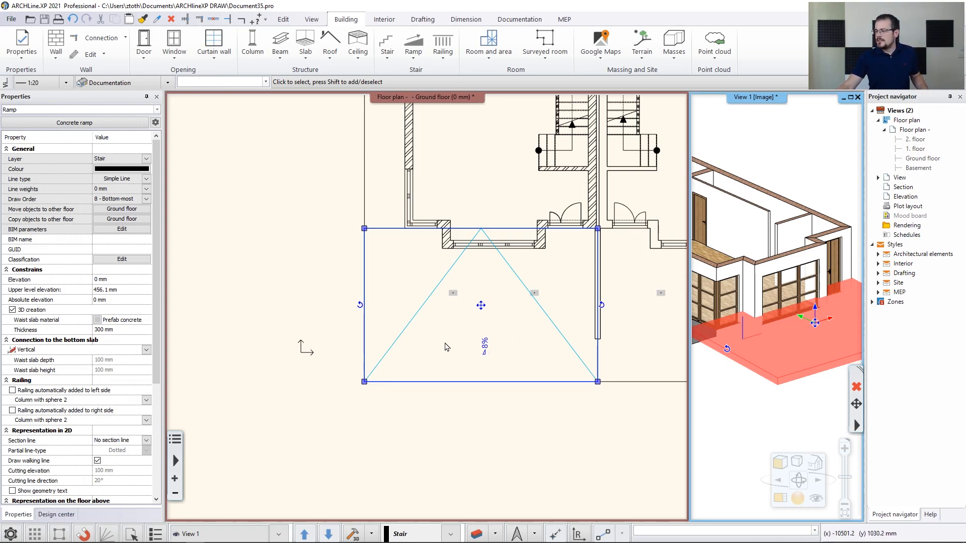
left_click(486, 347)
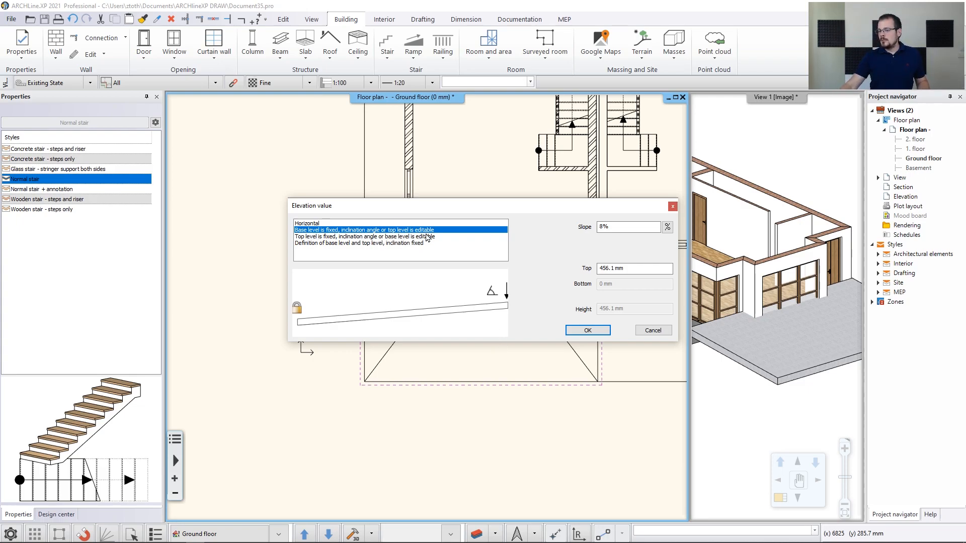
Fix the ramp's top level at 0 mm and set its bottom to -300 mm
left_click(633, 268)
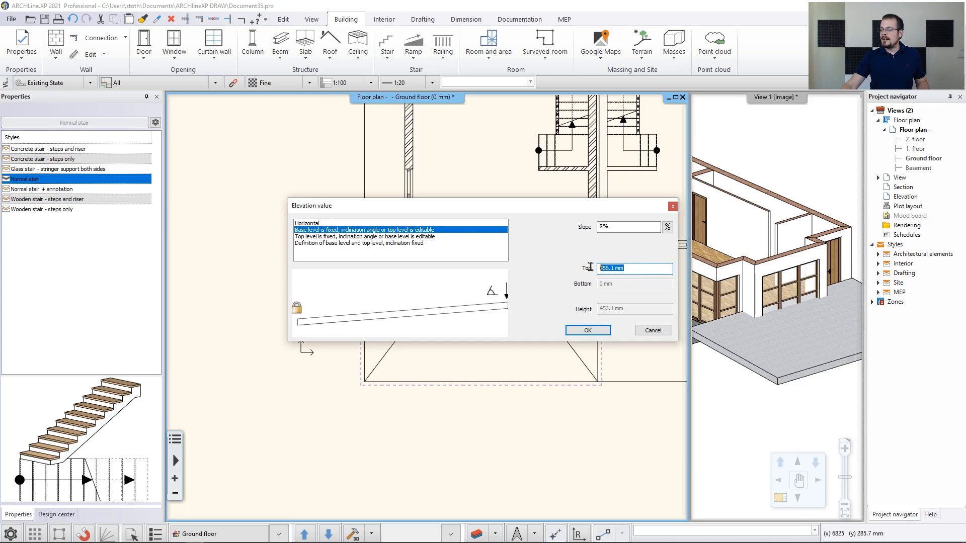
type("0")
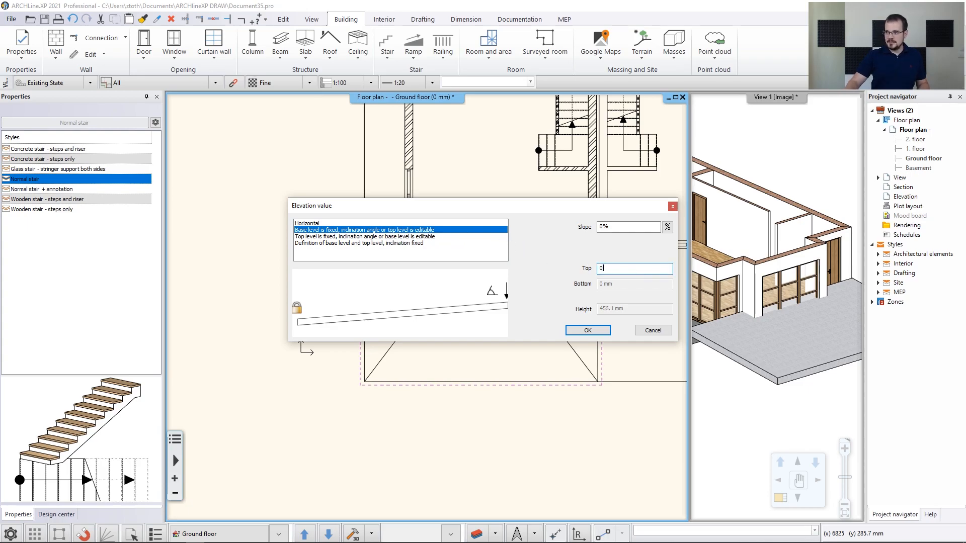
left_click(434, 237)
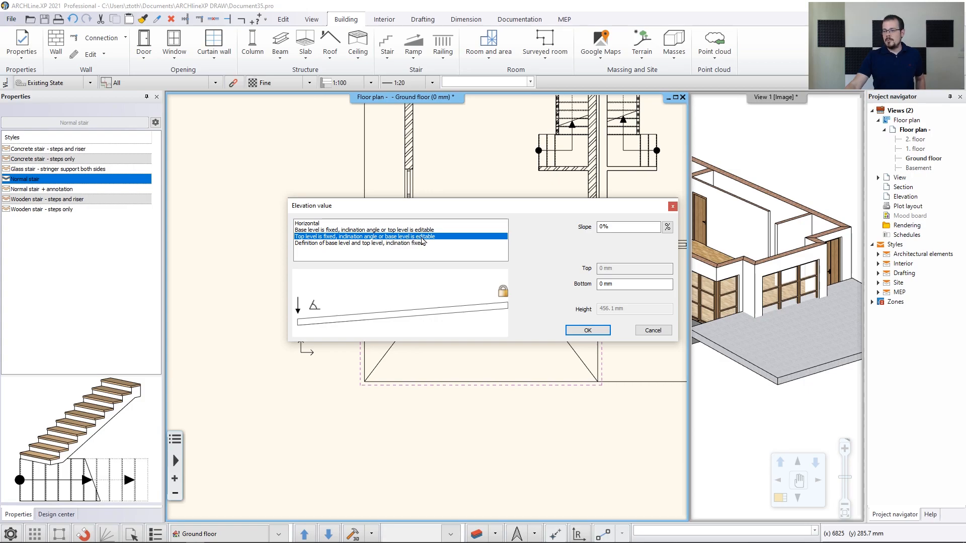
left_click(609, 284)
left_click_drag(610, 285, 563, 296)
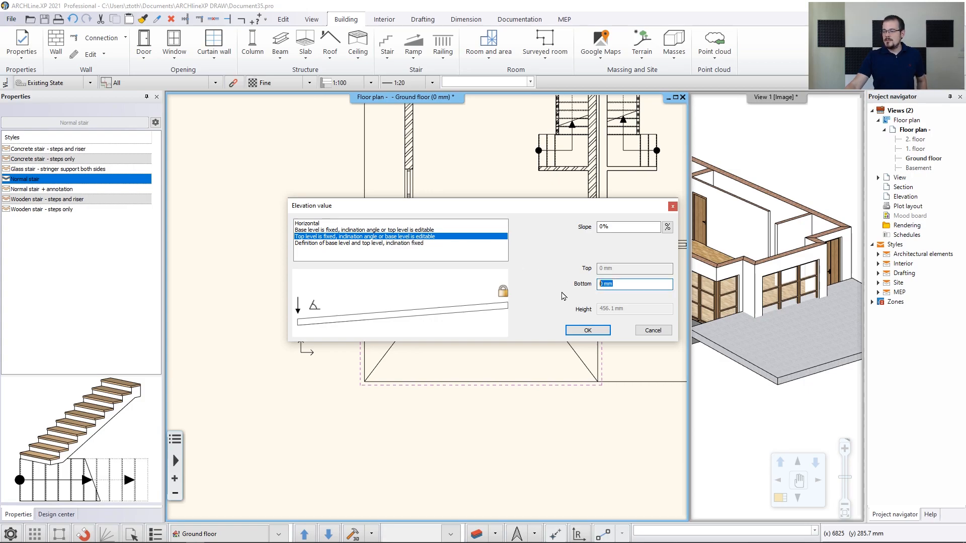
type("-300")
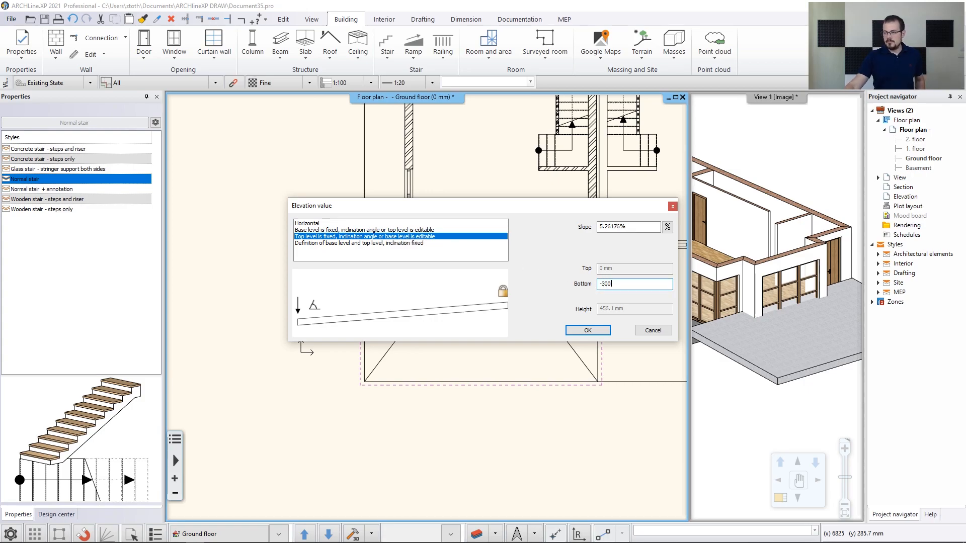
left_click(588, 330)
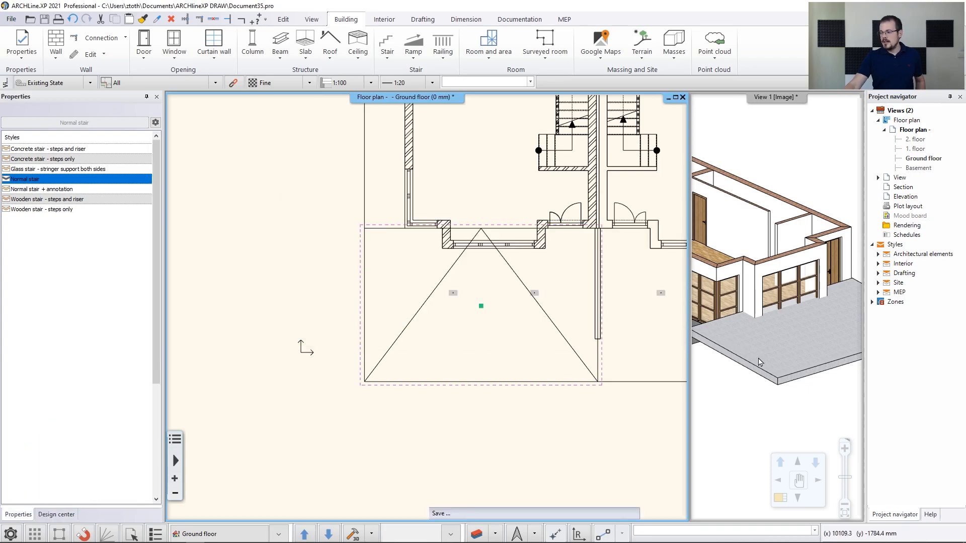
Inspect the lowered ramp from side and higher viewpoints in the enlarged 3D view
middle_click_drag(760, 372, 763, 325)
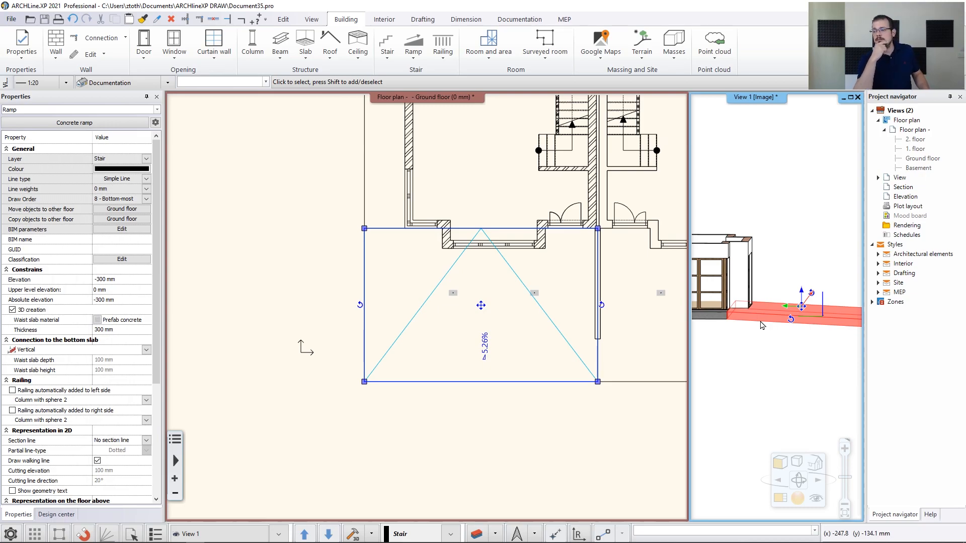
scroll(486, 257, "up", 4)
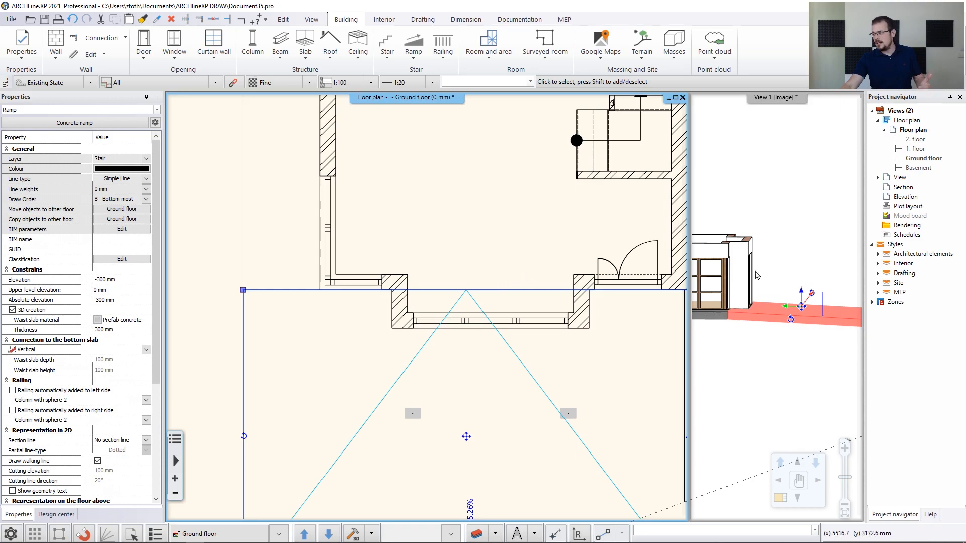
left_click(800, 226)
left_click(780, 499)
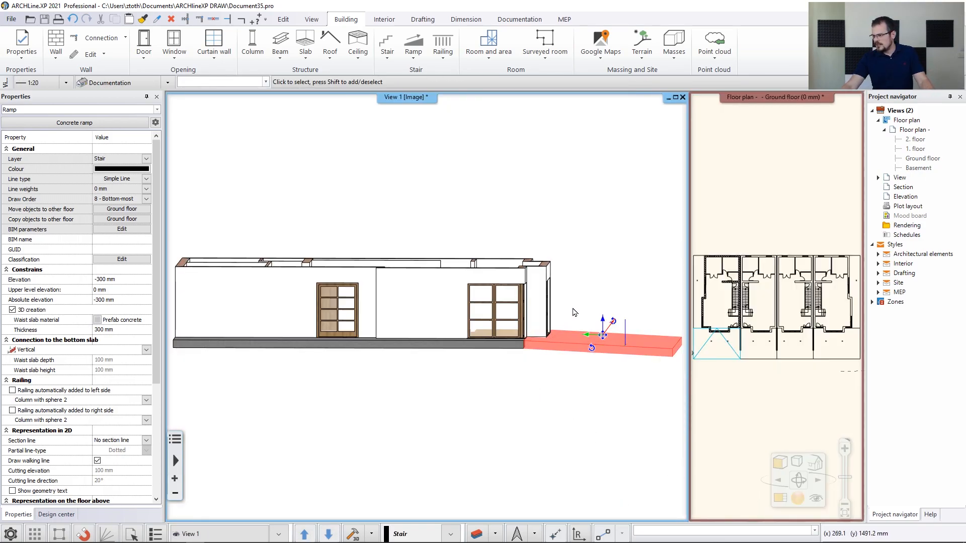
left_click_drag(574, 311, 561, 347)
scroll(453, 348, "up", 8)
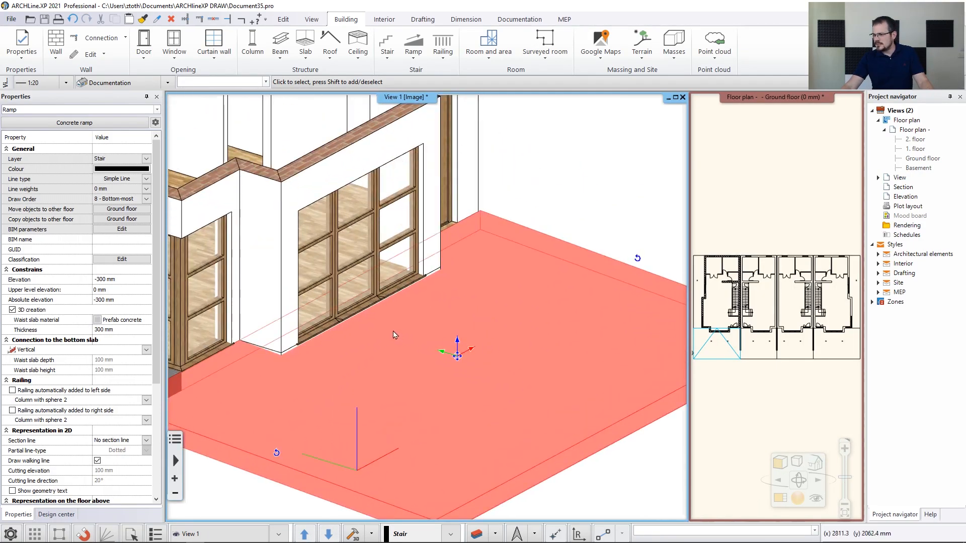
scroll(445, 289, "up", 1)
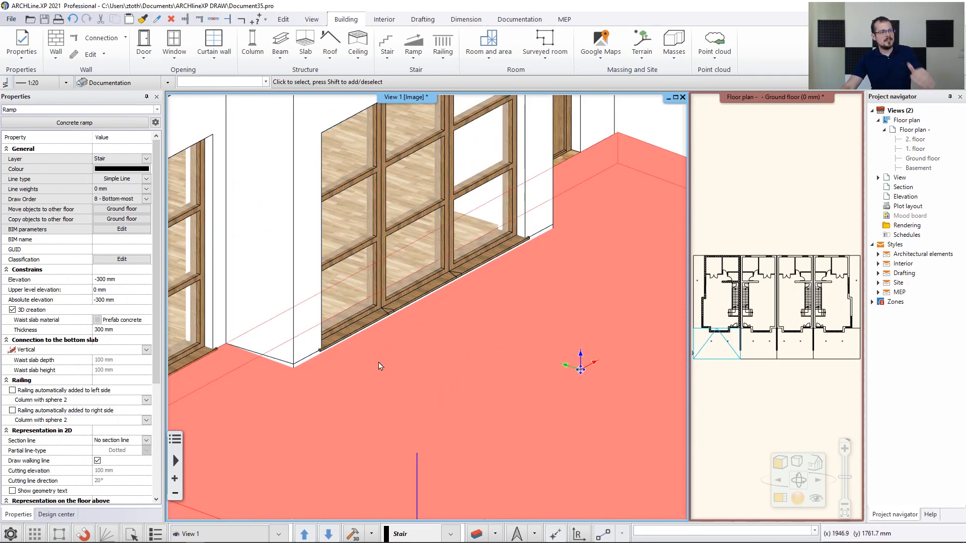
key("Escape")
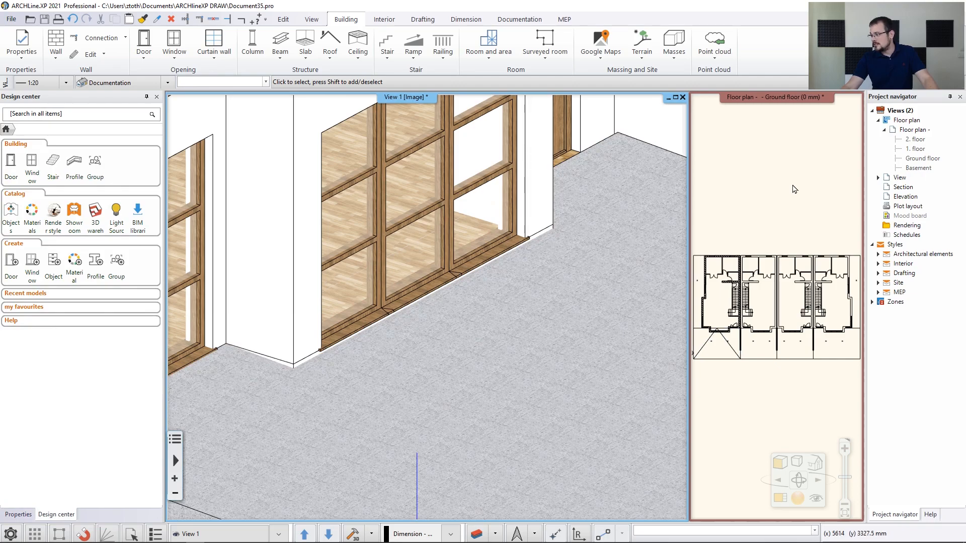
Insert nodes on the ramp's top and right edges, snapping them to the wall recess and front wall
left_click(794, 188)
left_click(781, 500)
scroll(320, 427, "up", 4)
left_click(322, 306)
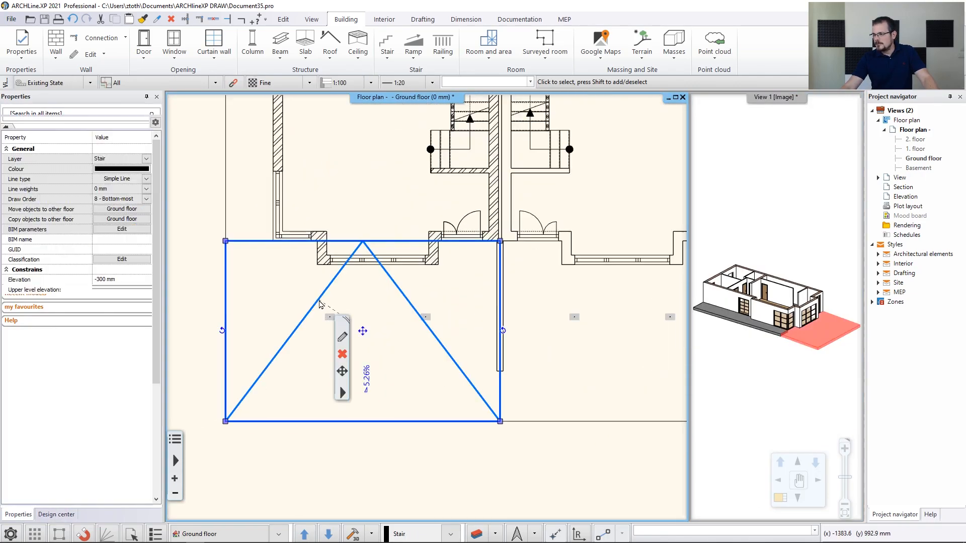
mouse_move(273, 243)
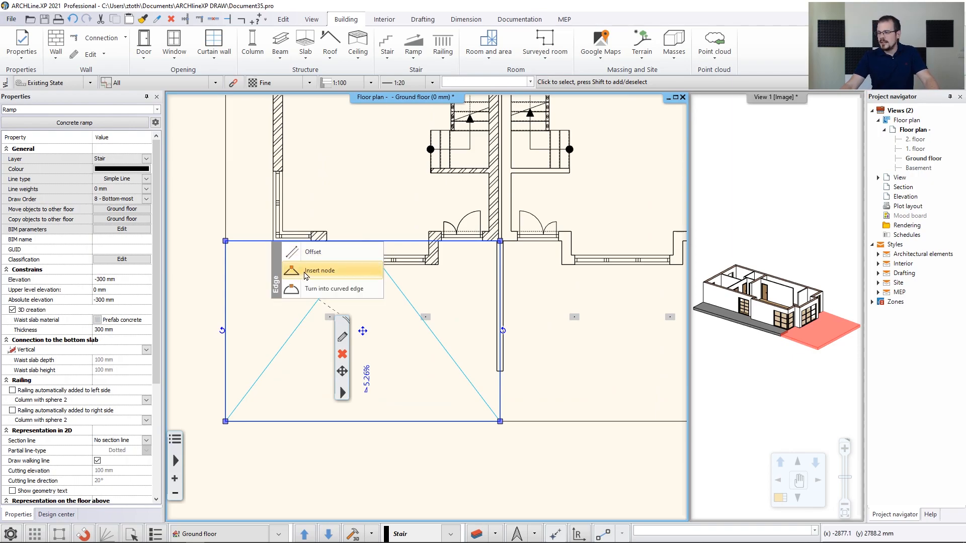
left_click(306, 272)
scroll(387, 282, "up", 3)
left_click(387, 282)
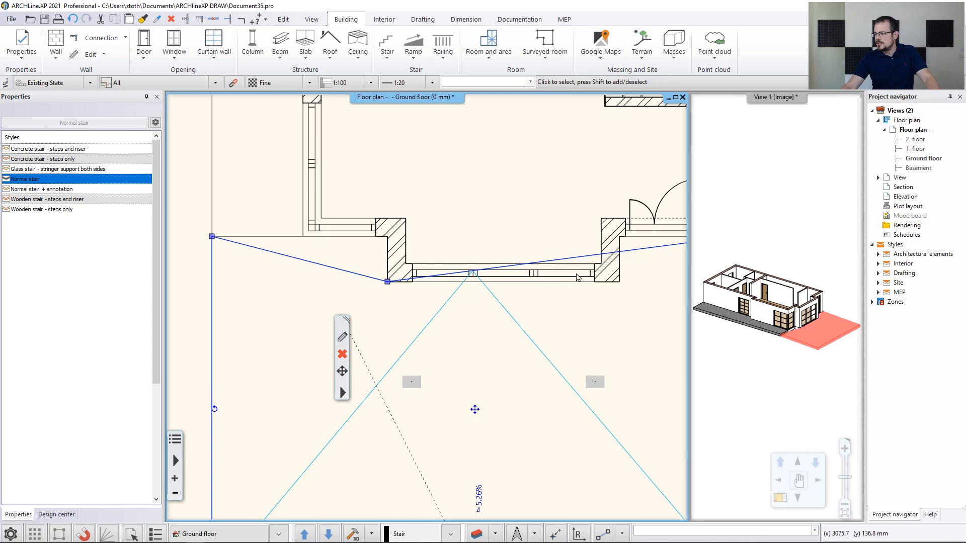
mouse_move(596, 262)
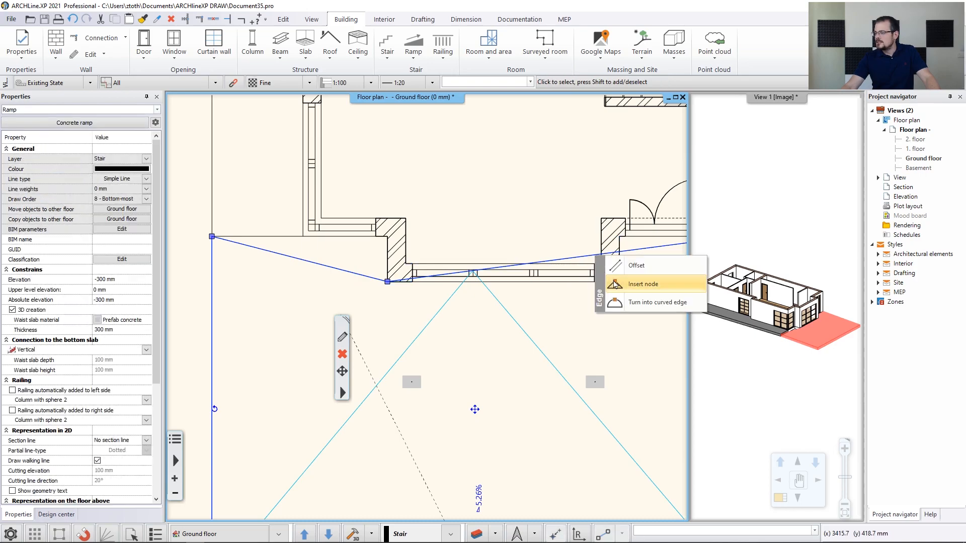
left_click(636, 285)
left_click(619, 282)
Add nodes on the left and slanted edges so the ramp follows the wall, then review in 3D
mouse_move(314, 271)
left_click(370, 297)
left_click(388, 237)
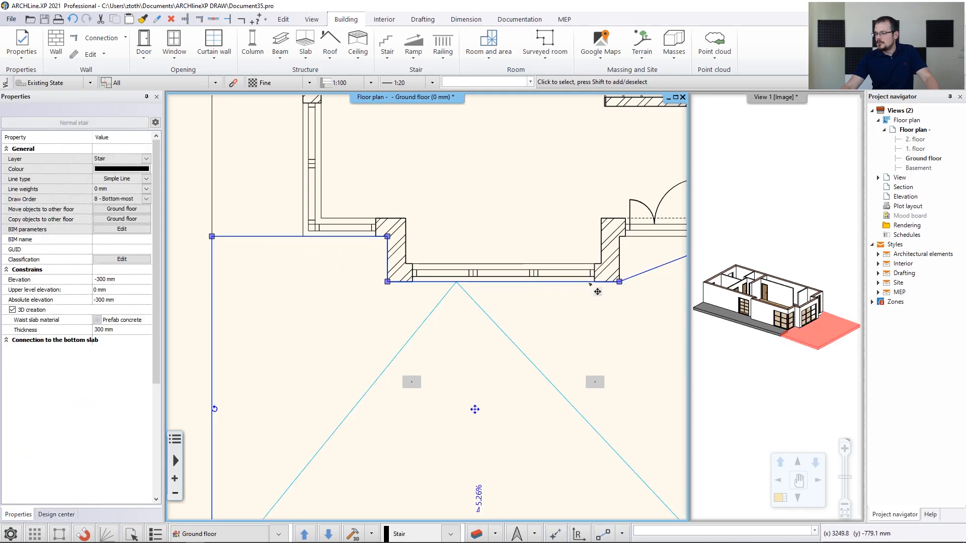
middle_click_drag(598, 288, 408, 318)
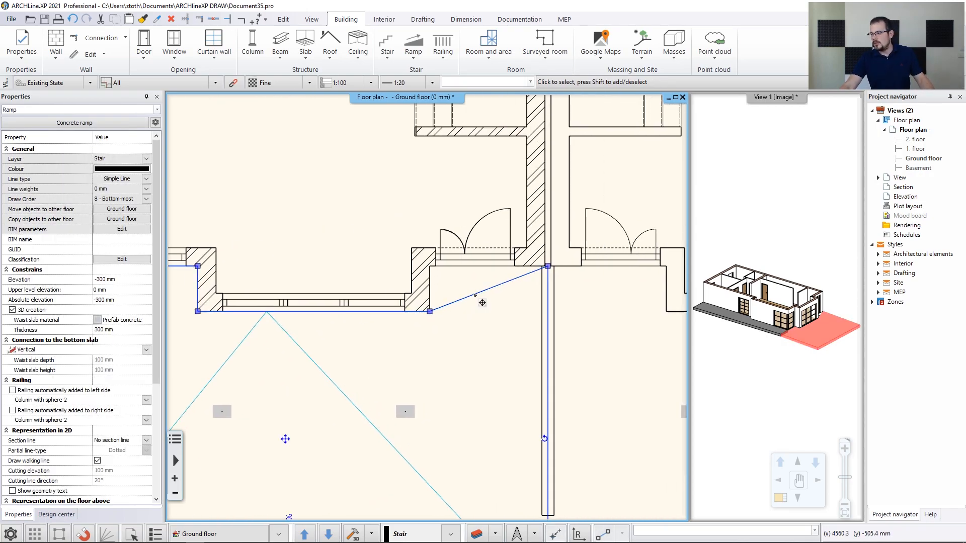
left_click(481, 318)
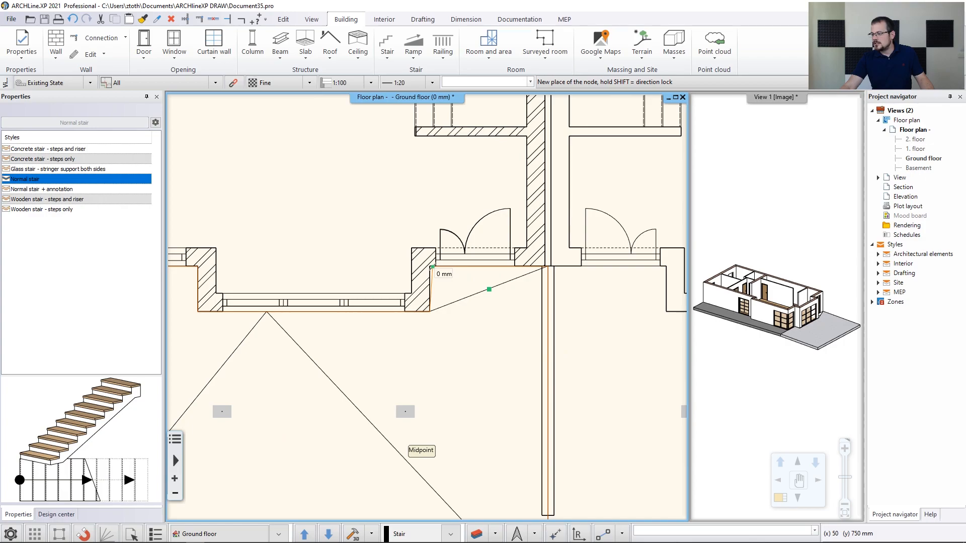
left_click(489, 289)
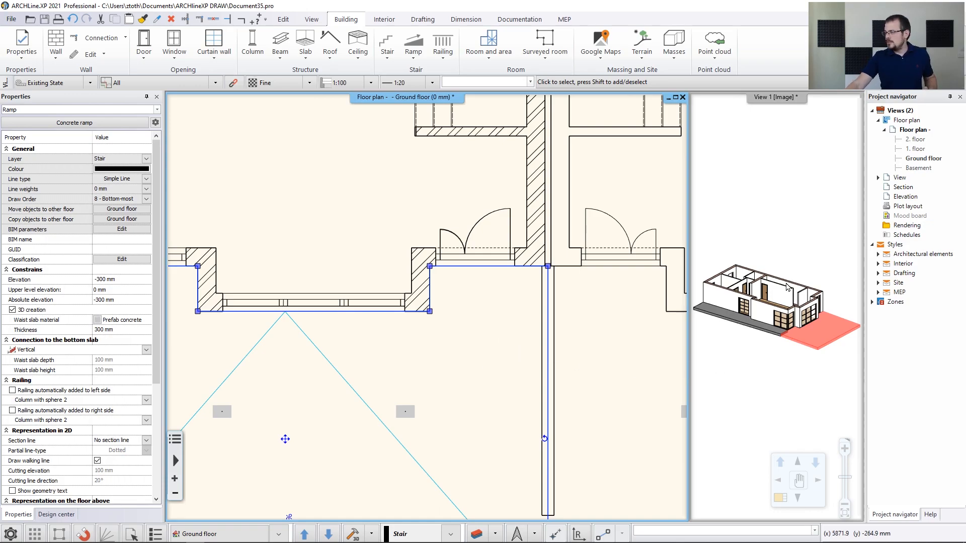
middle_click_drag(786, 283, 781, 287)
left_click(783, 502)
right_click_drag(659, 222, 605, 247)
left_click(604, 248)
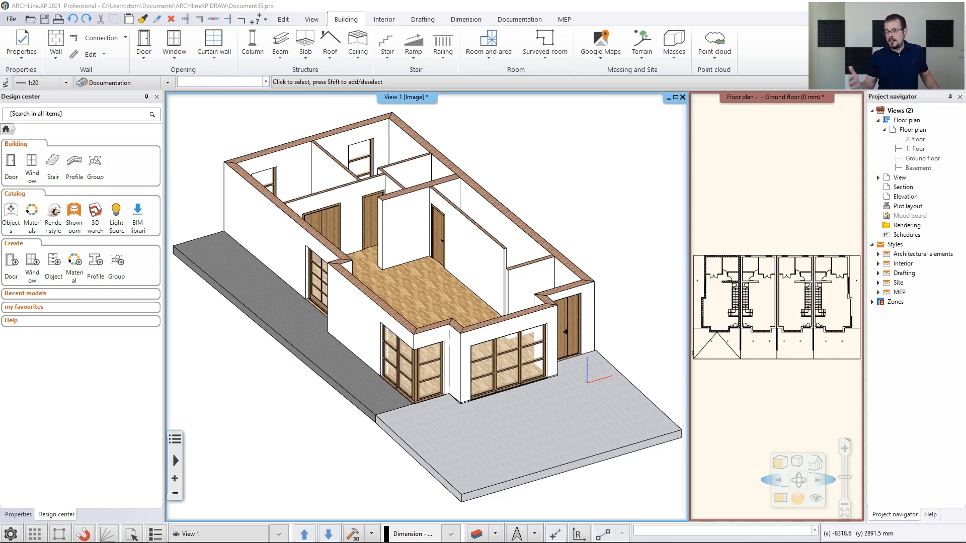
Select the front-left brick wall beside the glazed doors and open its properties
scroll(364, 264, "up", 5)
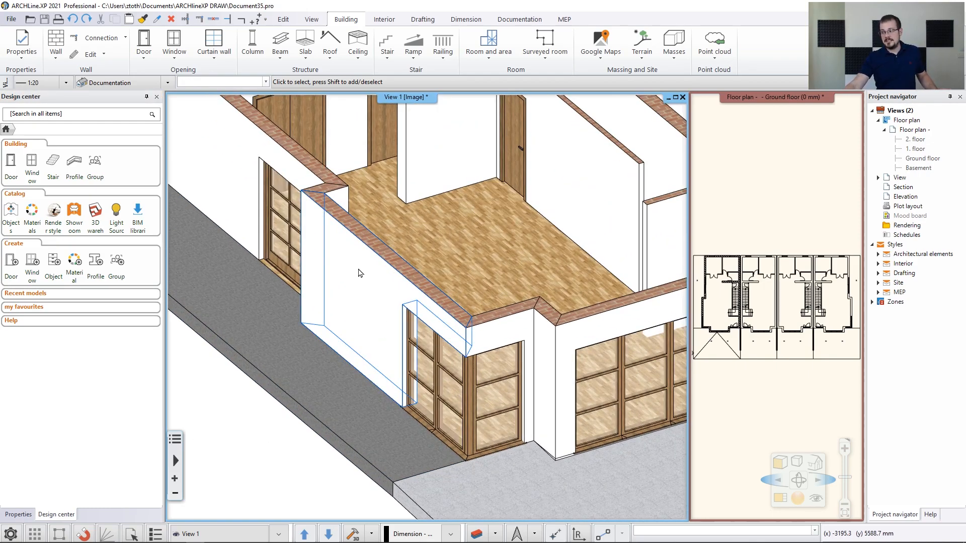
left_click(360, 275)
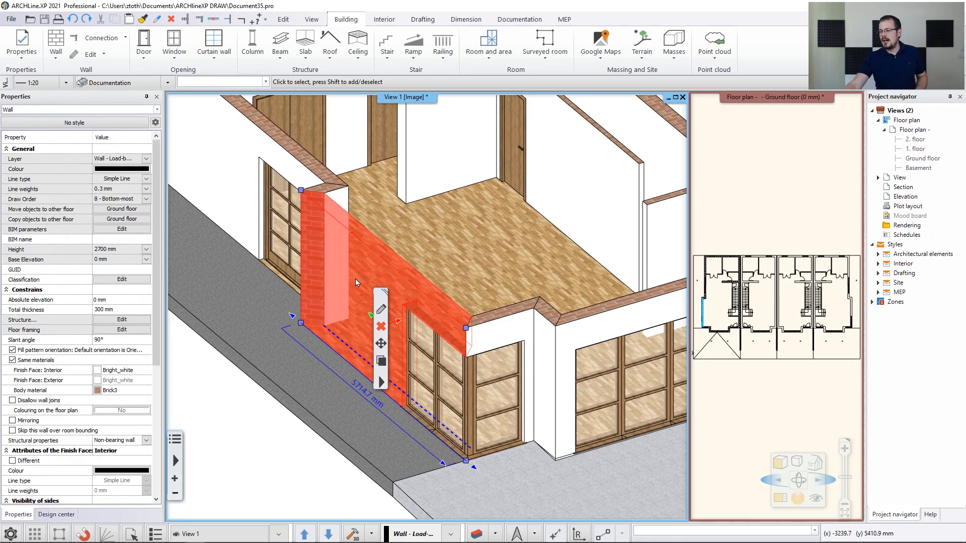
left_click(382, 311)
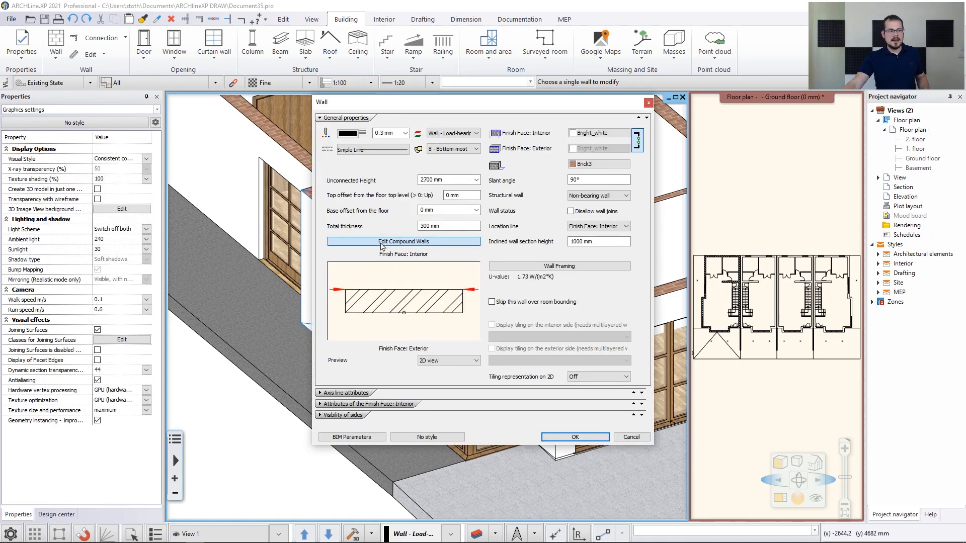
Add a second Brick3 layer in the compound wall editor and make the first layer 100 mm thick
left_click(383, 242)
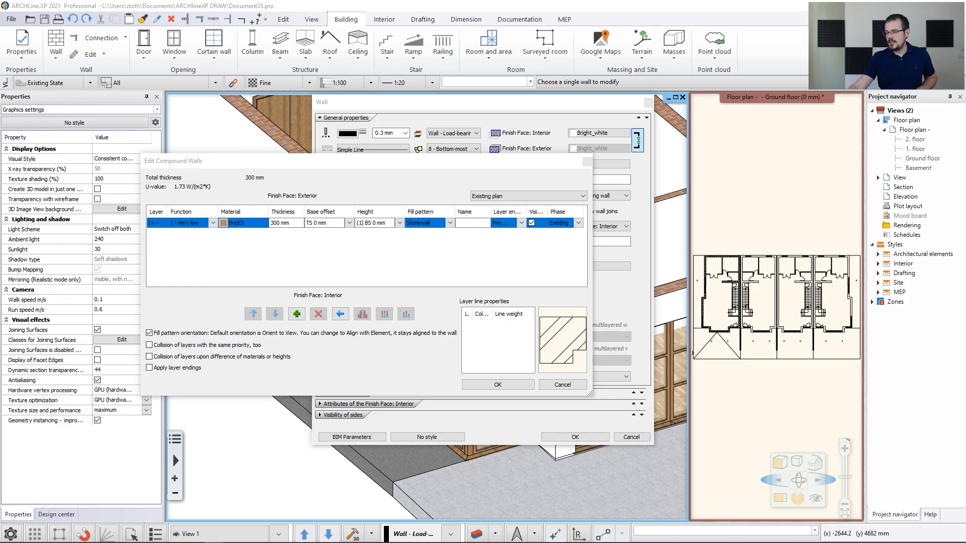
left_click(296, 314)
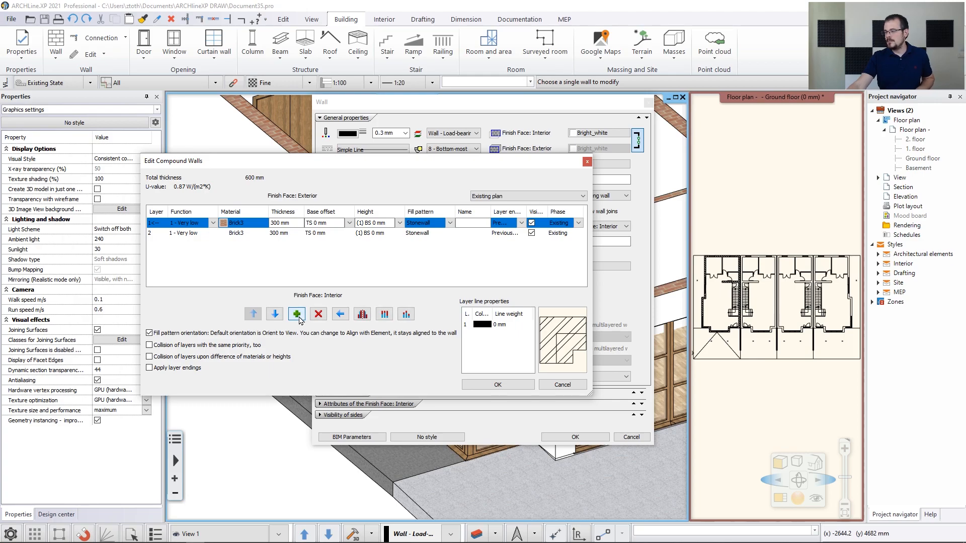
left_click(284, 224)
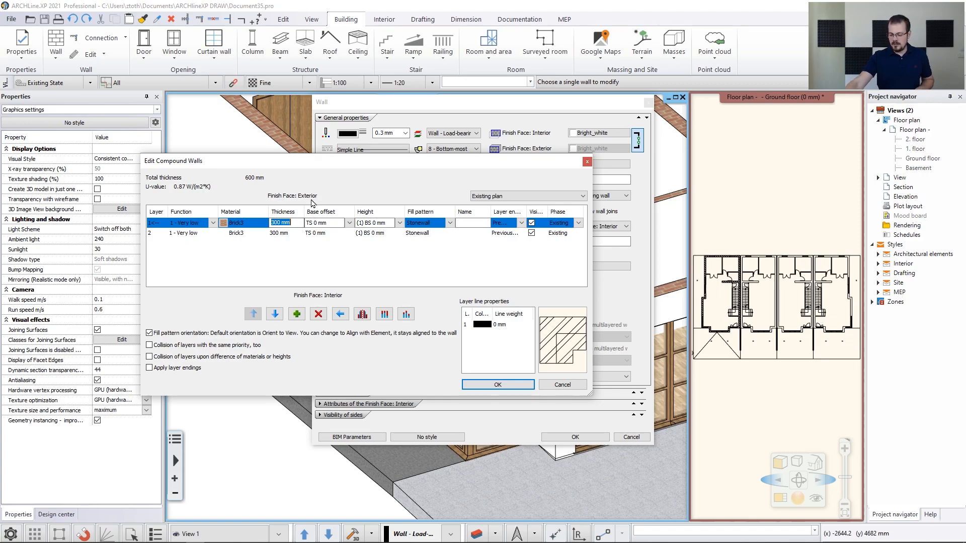
type("100")
key("Return")
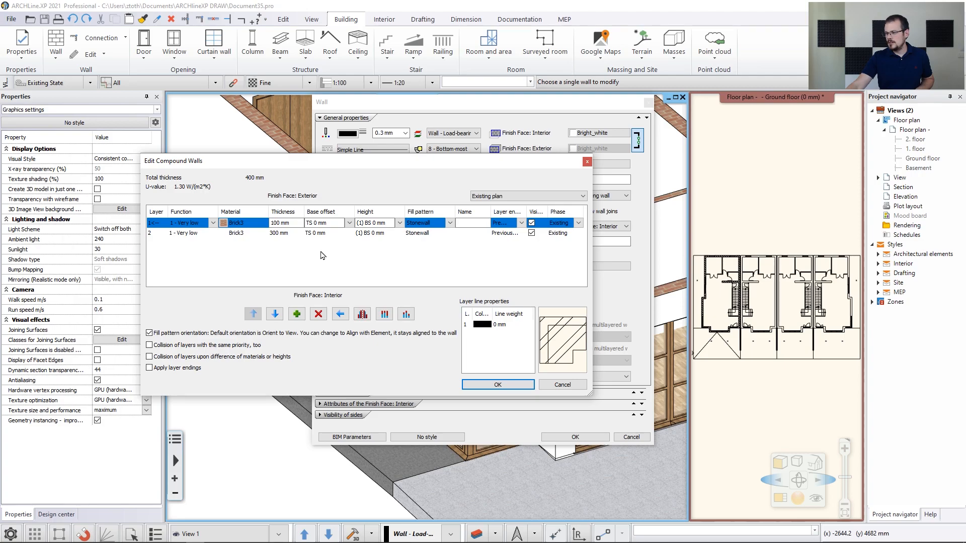
Set the first layer's material to Thermal Isolation via a 'thermal' search
left_click(224, 223)
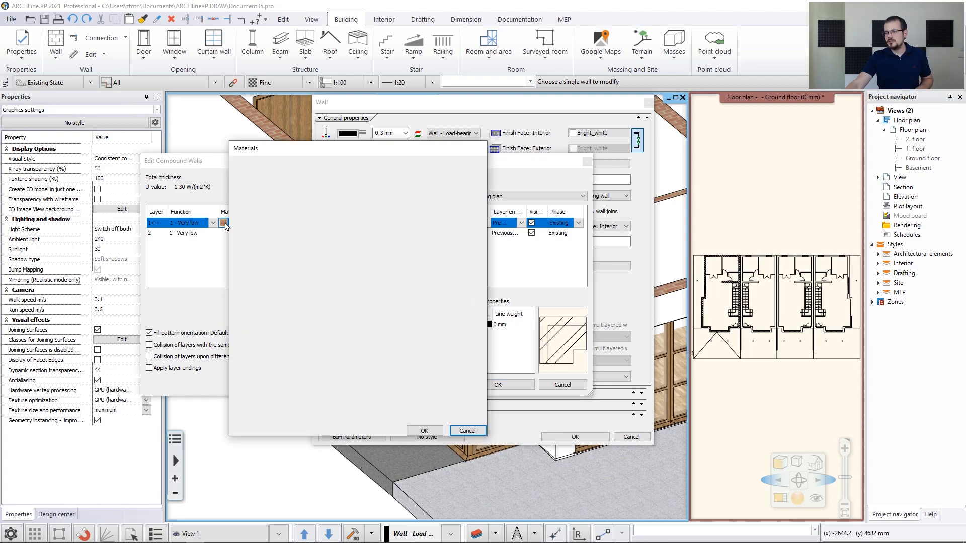
left_click(241, 185)
left_click(270, 172)
type("termal")
key("Return")
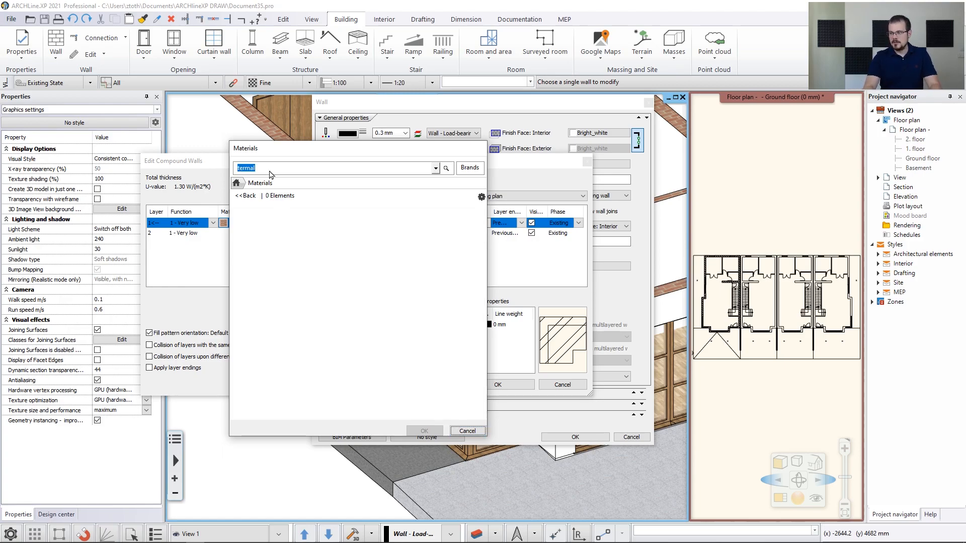
left_click(266, 171)
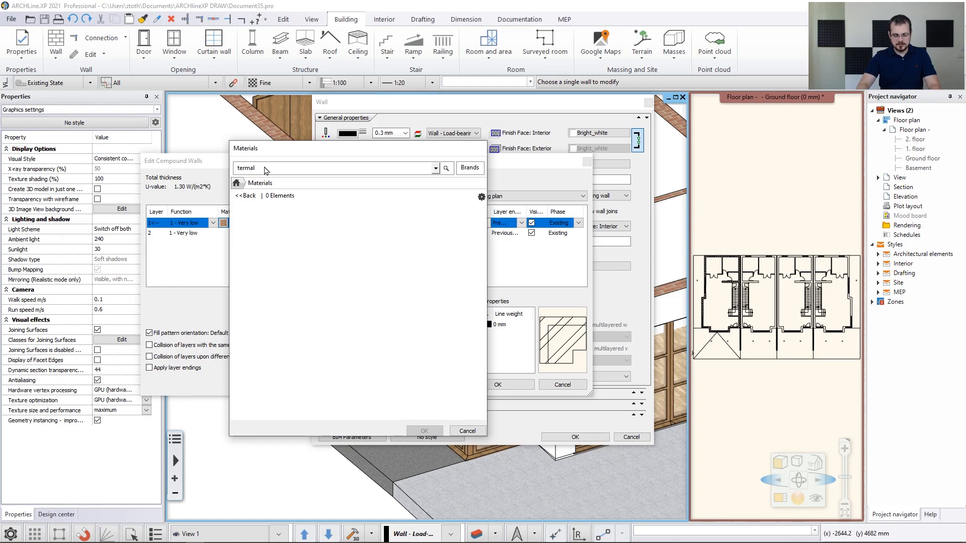
key("BackSpace")
key("BackSpace")
key("BackSpace")
key("BackSpace")
key("BackSpace")
key("BackSpace")
type("thermal")
key("Return")
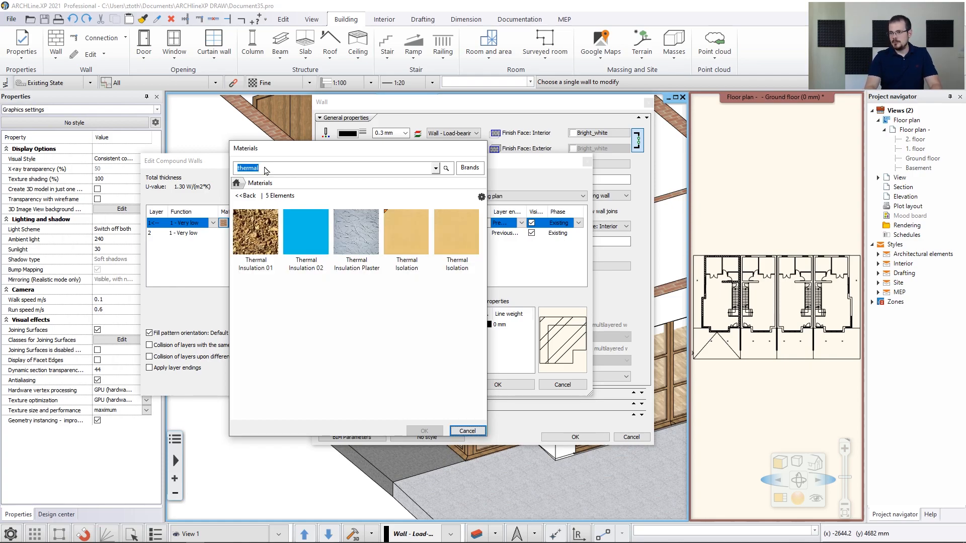
left_click(407, 234)
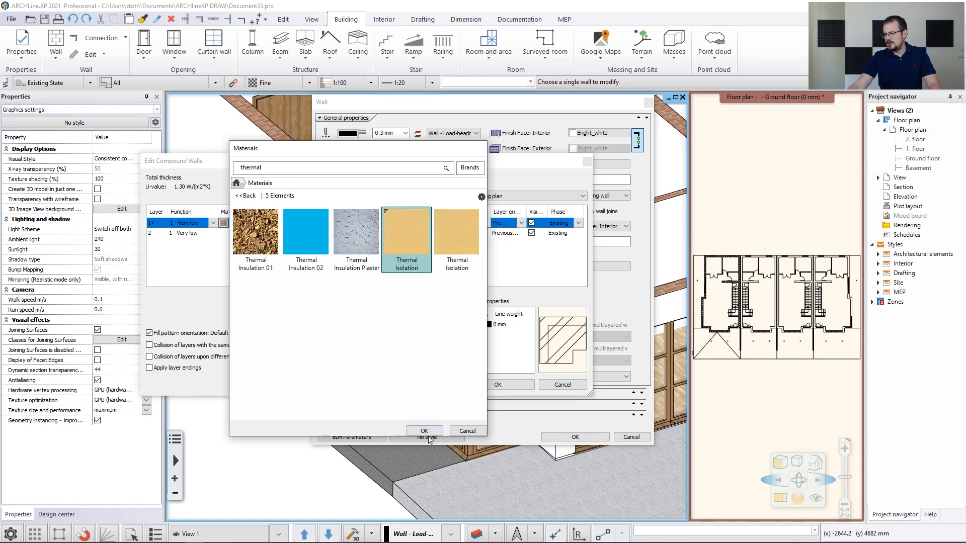
left_click(428, 431)
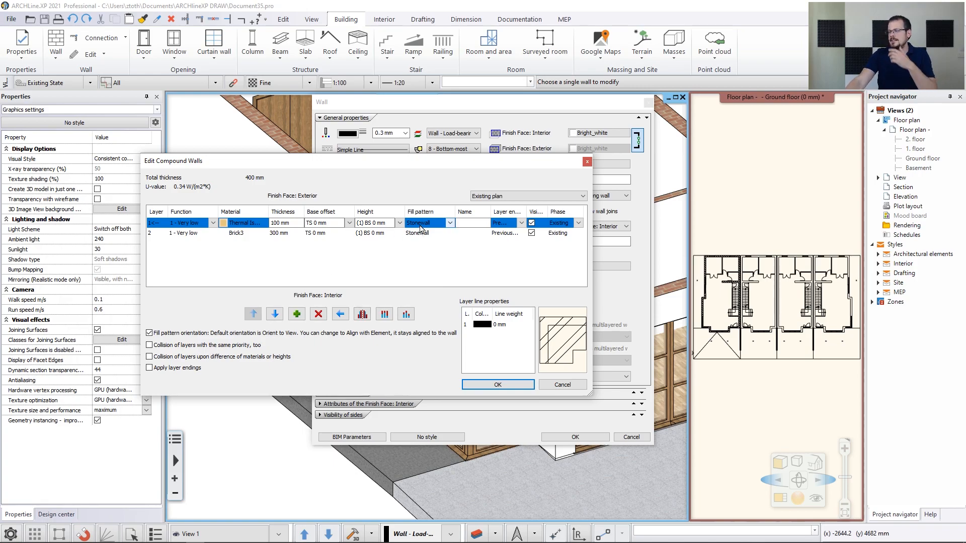
Give the first layer the Thermo-isolation hatch pattern
left_click(449, 224)
left_click(421, 234)
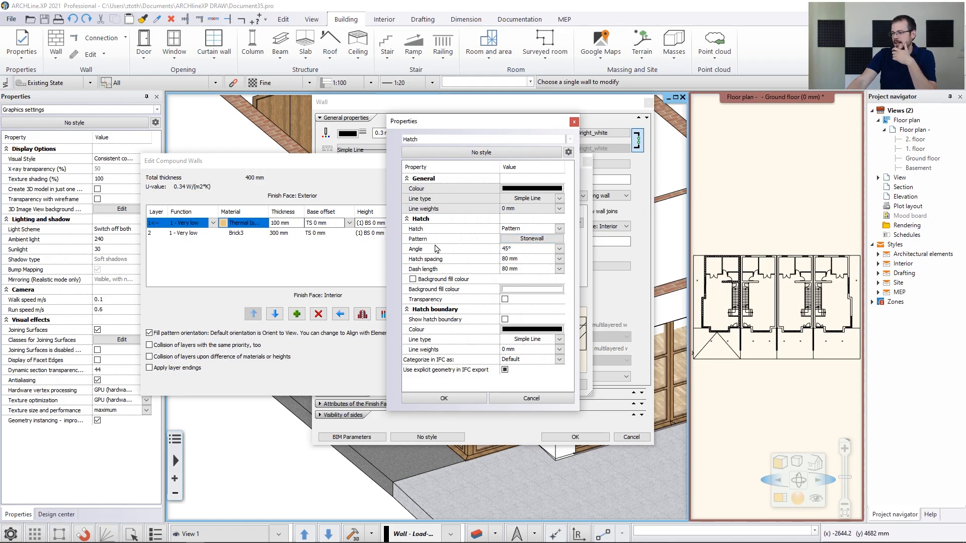
left_click(518, 240)
left_click(572, 240)
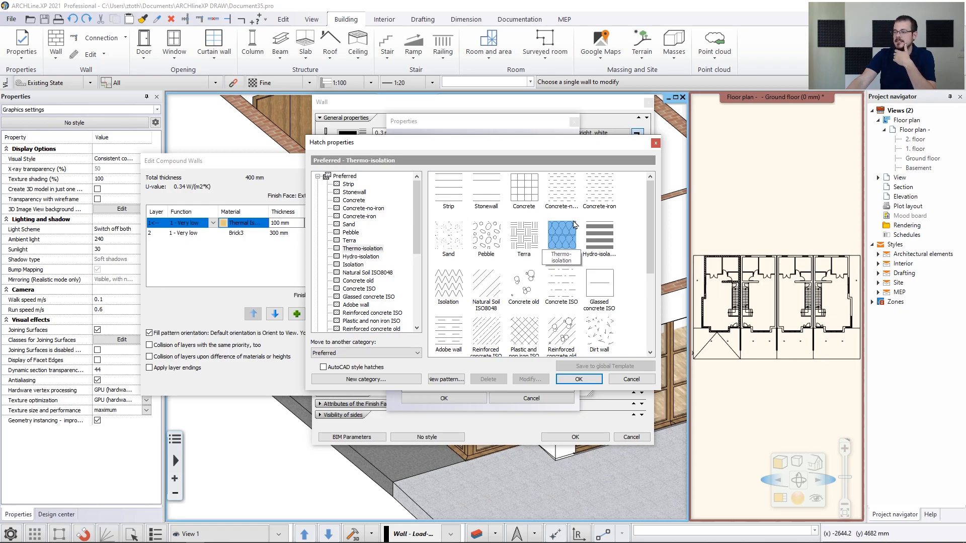
left_click(578, 380)
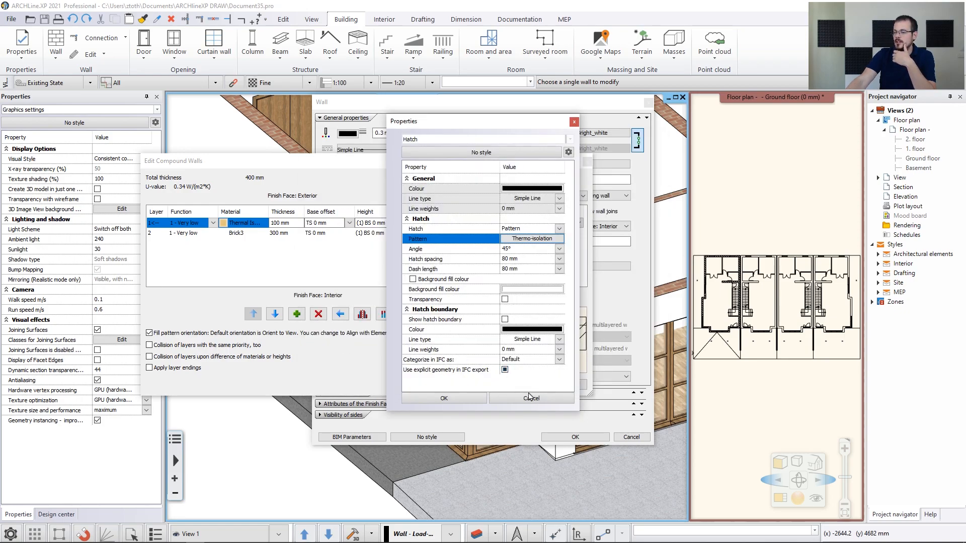
left_click(445, 398)
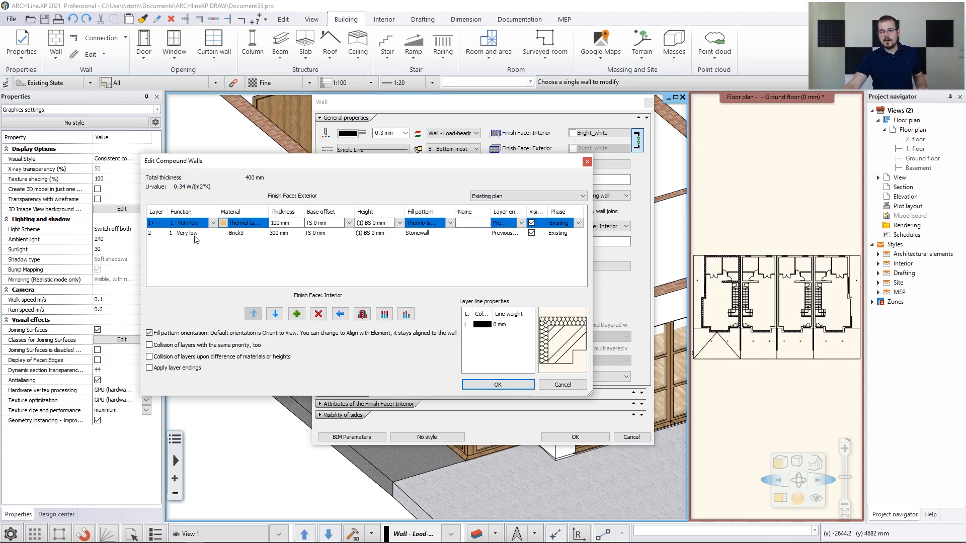
Make the Brick3 layer the core and reference line, then apply the wall changes
left_click(210, 235)
left_click(213, 234)
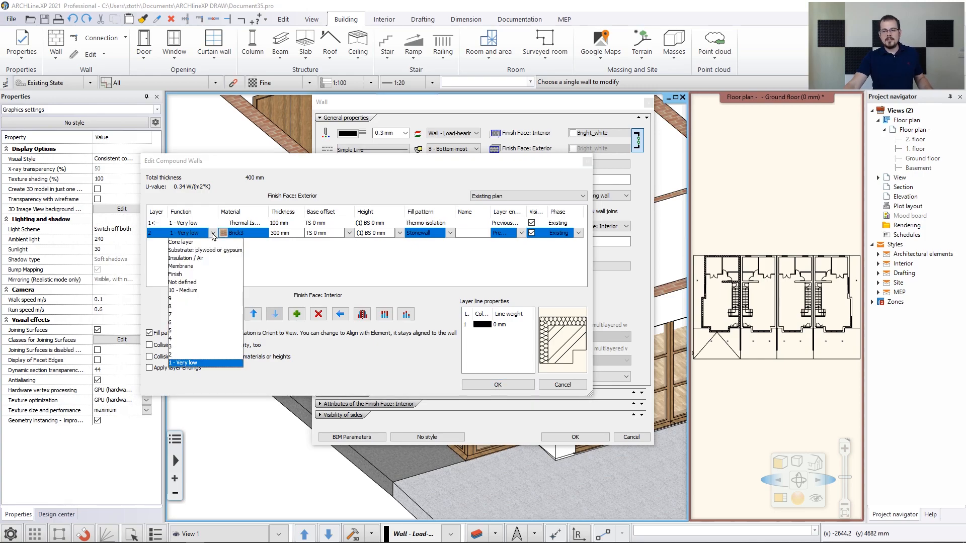
left_click(198, 243)
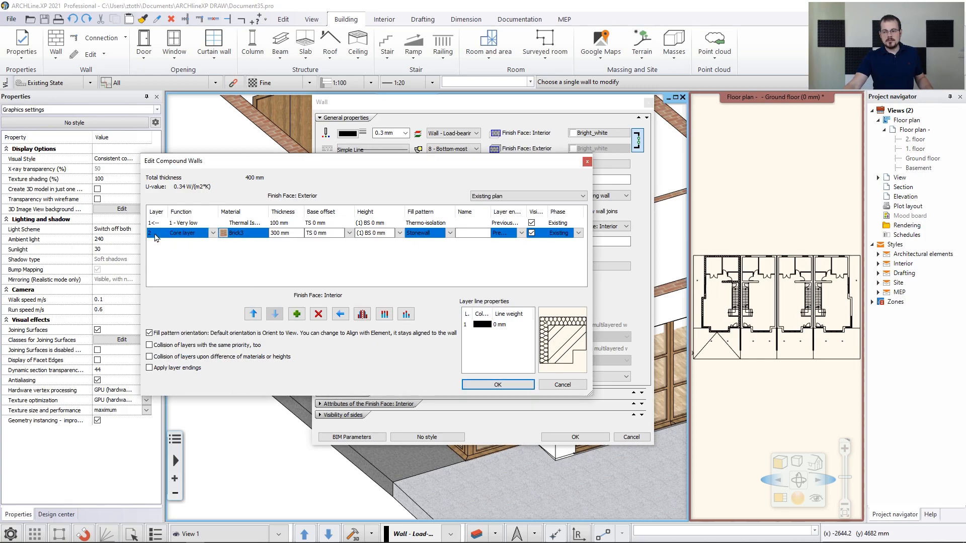
left_click(340, 314)
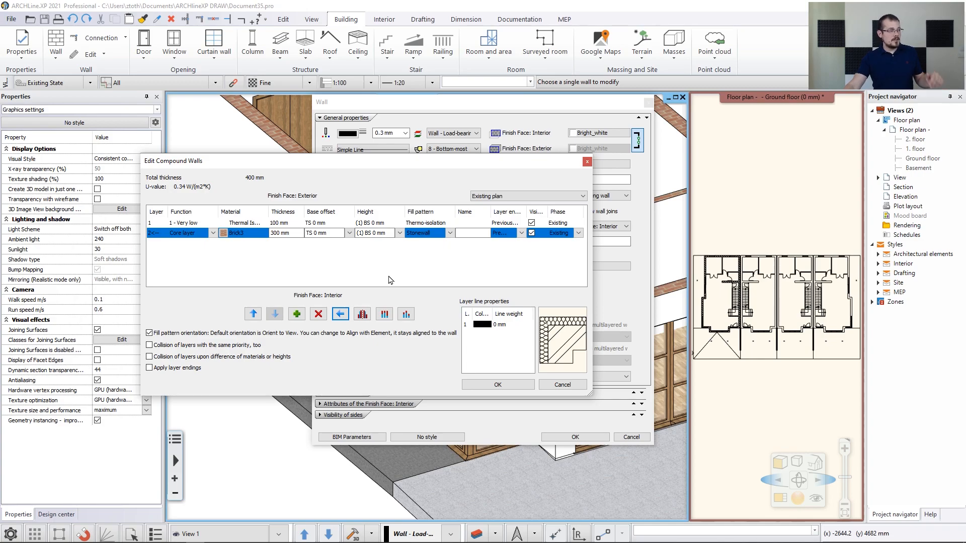
left_click(508, 385)
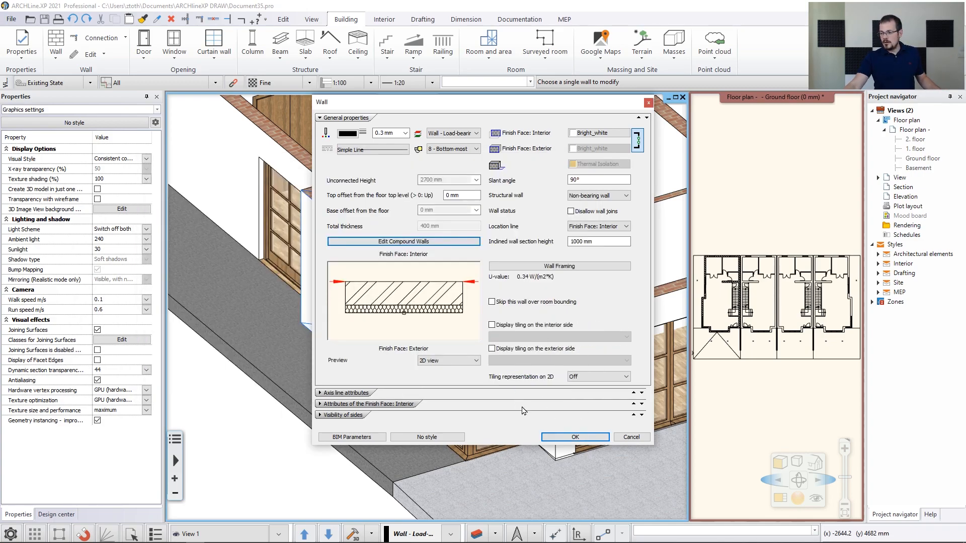
left_click(574, 437)
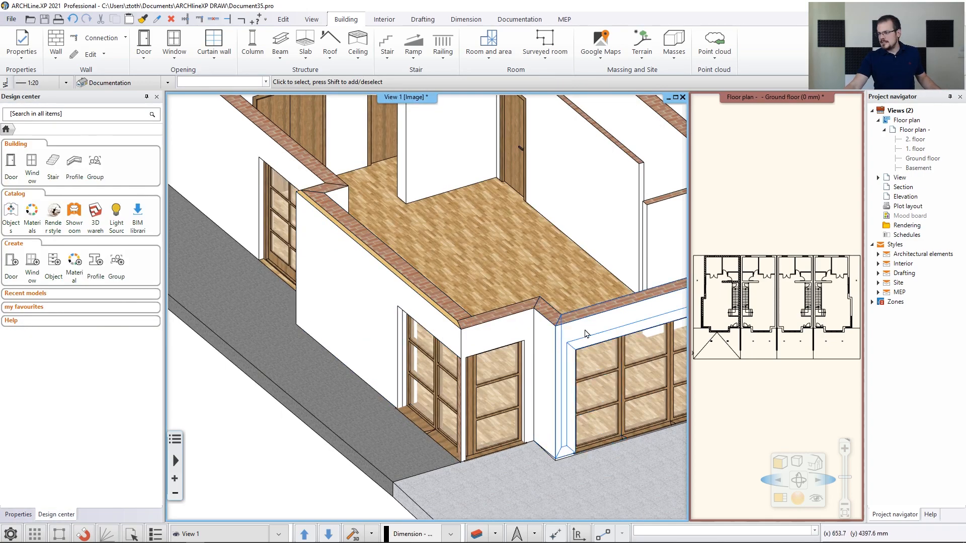
Zoom and pan the floor plan in on the left unit's outer wall beside the staircase
scroll(713, 297, "up", 3)
scroll(769, 274, "up", 5)
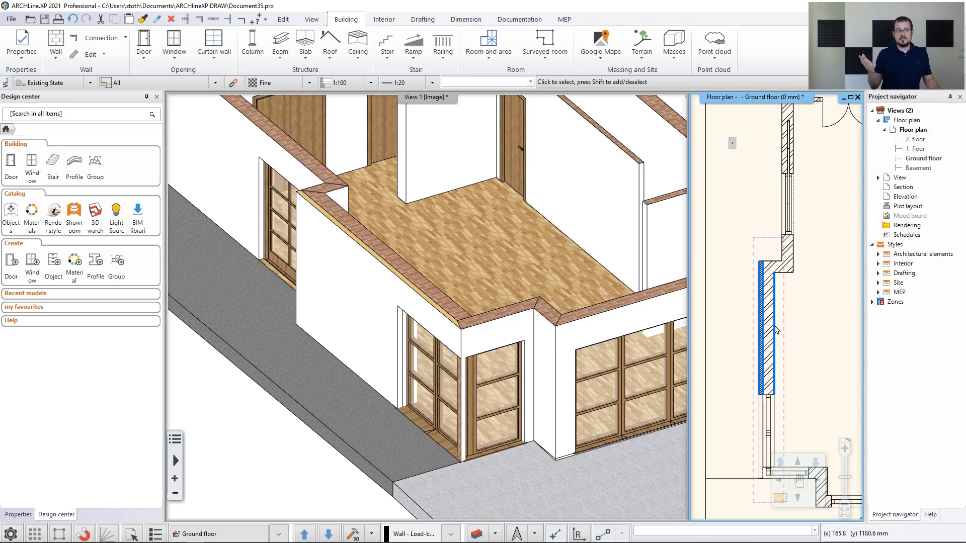
scroll(422, 347, "up", 4)
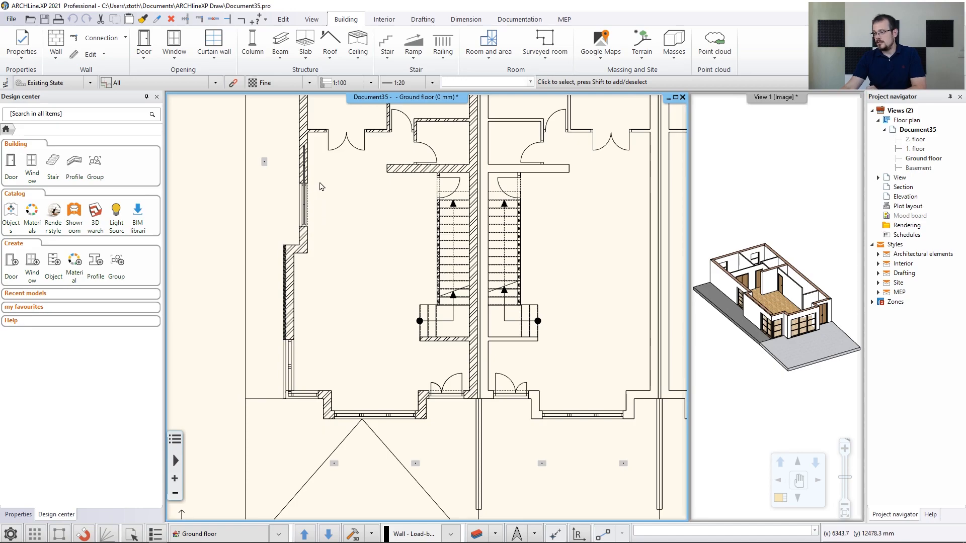
middle_click_drag(329, 176, 320, 217)
scroll(269, 234, "up", 1)
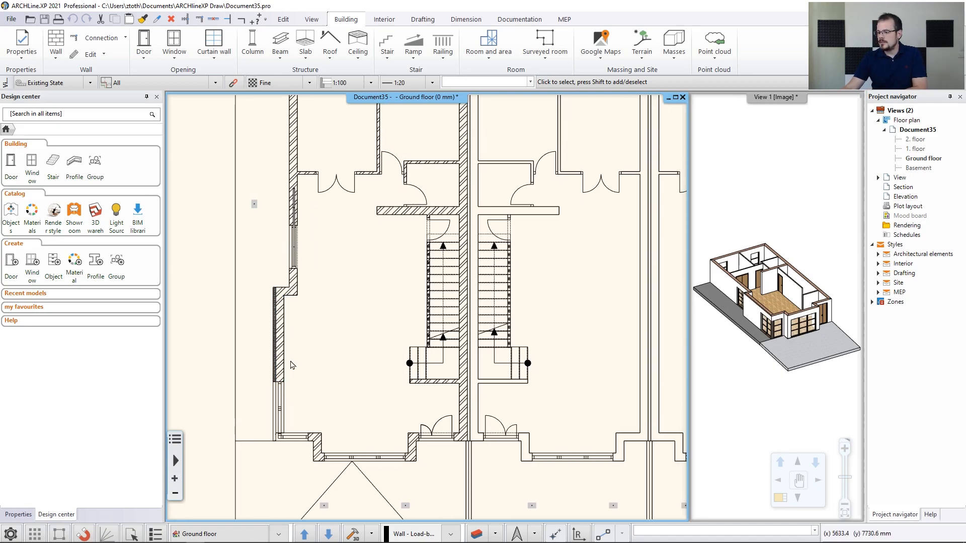
scroll(297, 363, "up", 1)
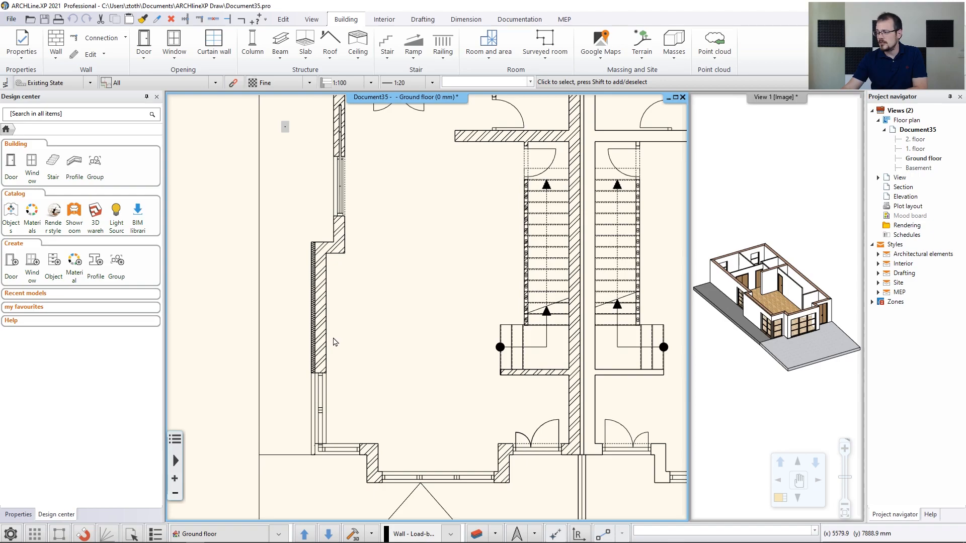
Copy the insulated left outer wall's properties onto the short wall segment, top wall and right wall
middle_click_drag(333, 337, 332, 328)
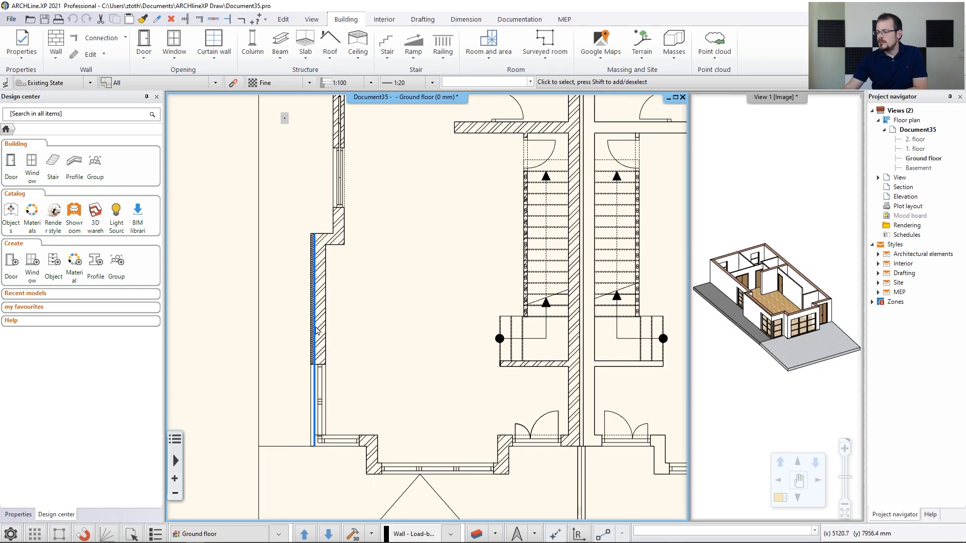
left_click(313, 334)
left_click(313, 334)
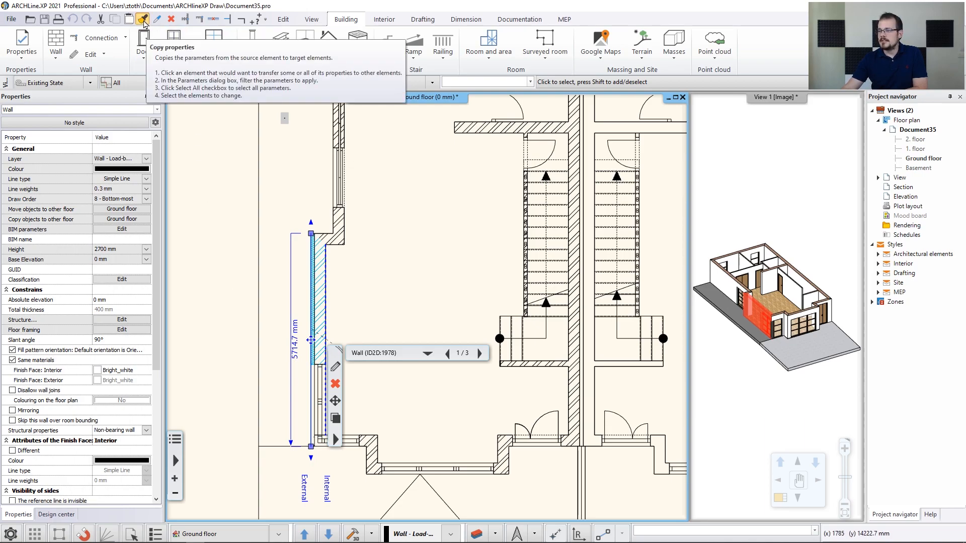
left_click(144, 23)
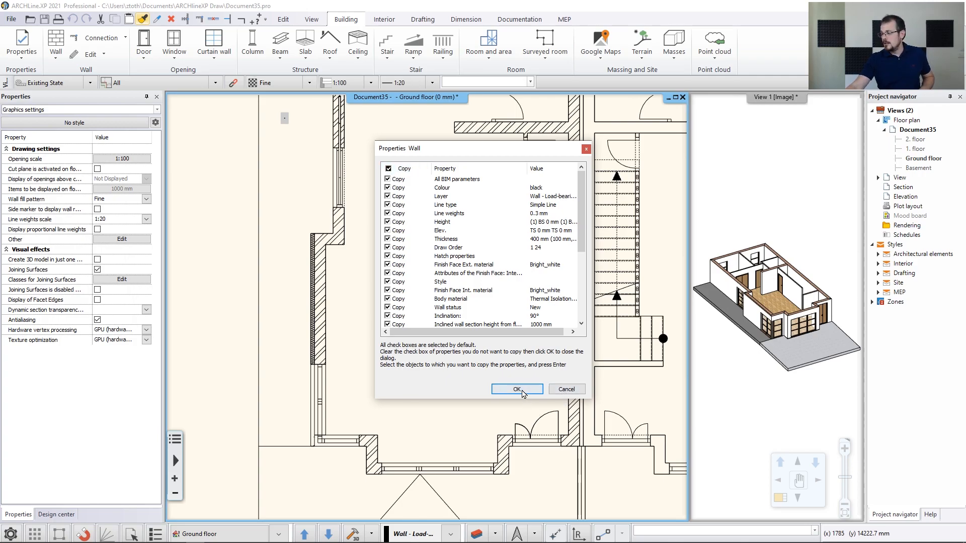
left_click(516, 390)
scroll(254, 215, "up", 3)
left_click(373, 246)
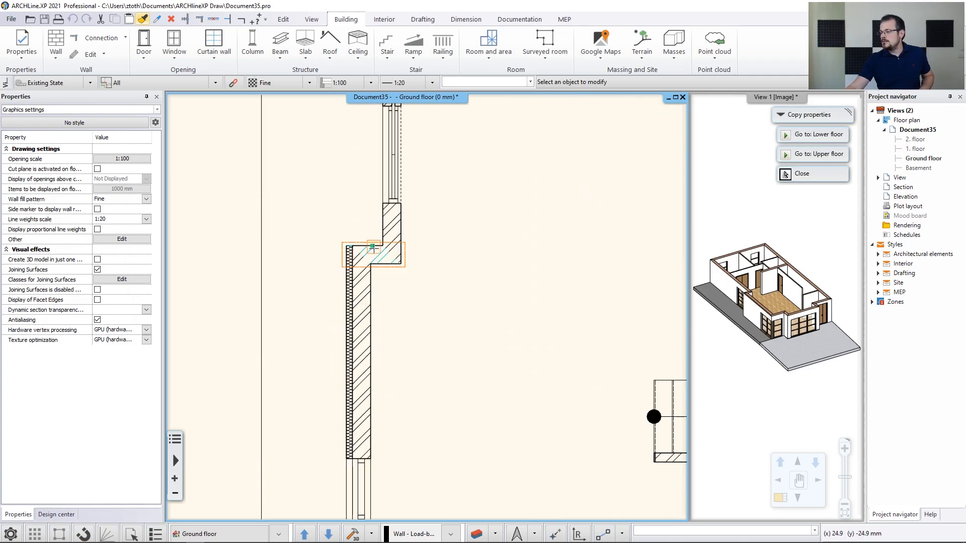
scroll(384, 231, "down", 5)
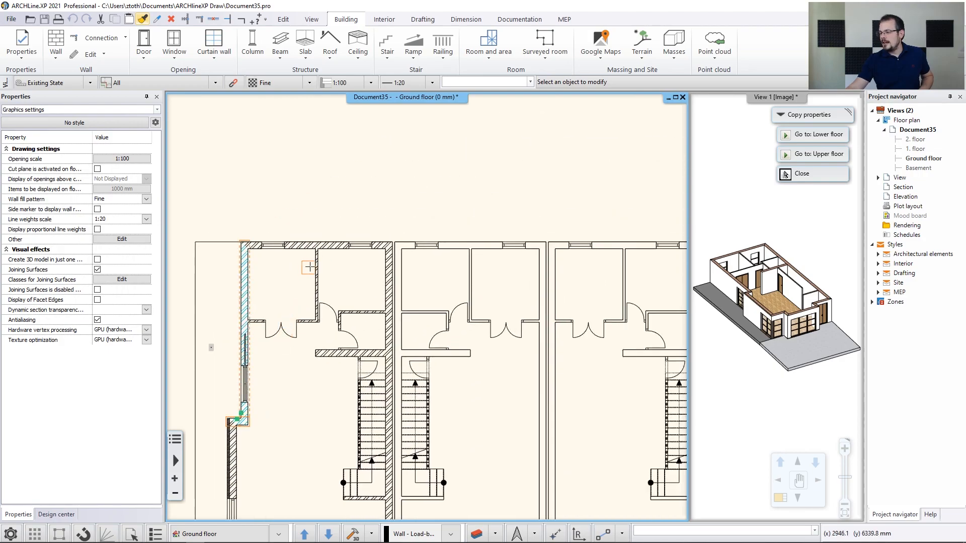
left_click(318, 244)
left_click(391, 292)
Apply the same wall properties to the front wall, left wall segments and both window walls
middle_click_drag(425, 473, 452, 257)
scroll(397, 333, "up", 6)
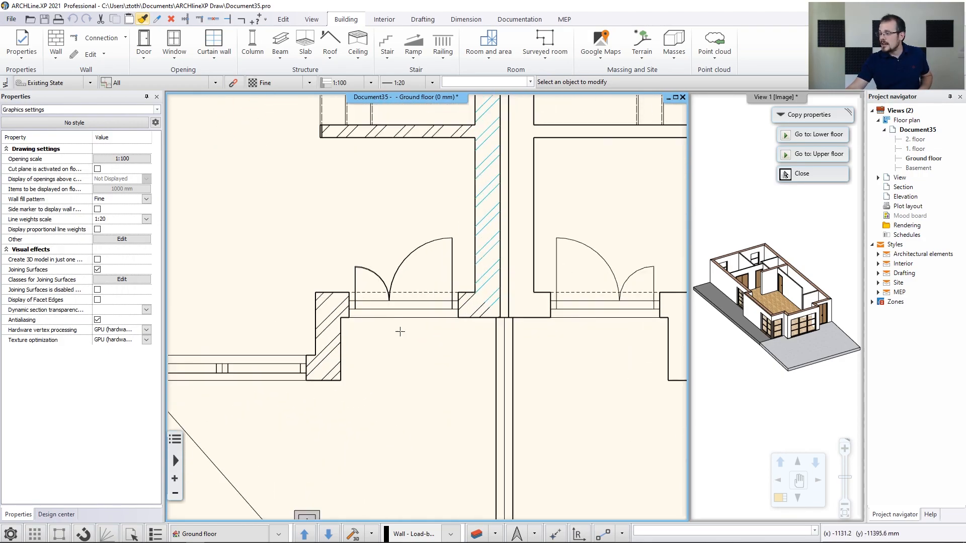
left_click(346, 311)
left_click(326, 365)
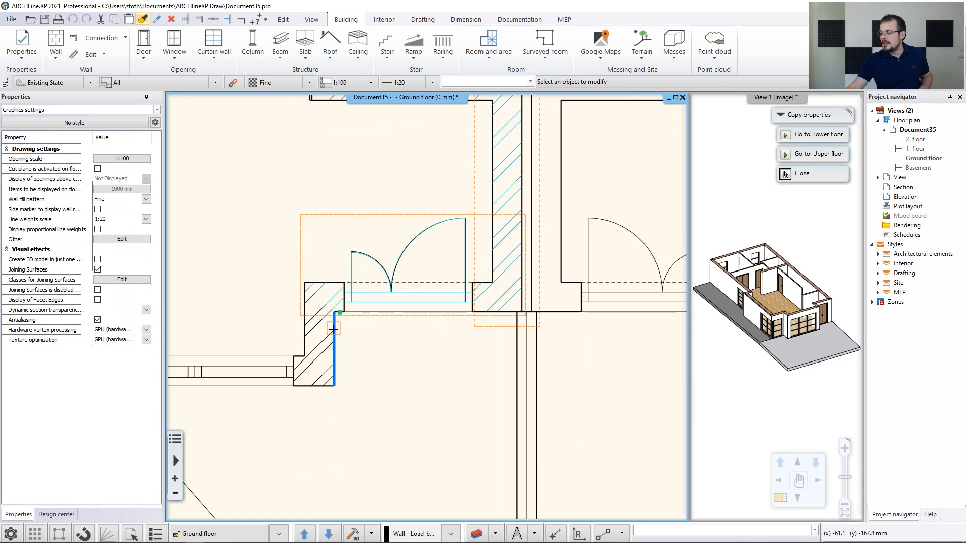
mouse_move(305, 392)
middle_mouse_down()
mouse_move(456, 364)
mouse_move(569, 322)
middle_mouse_up()
left_click(251, 316)
left_click(250, 267)
middle_click_drag(243, 268, 532, 335)
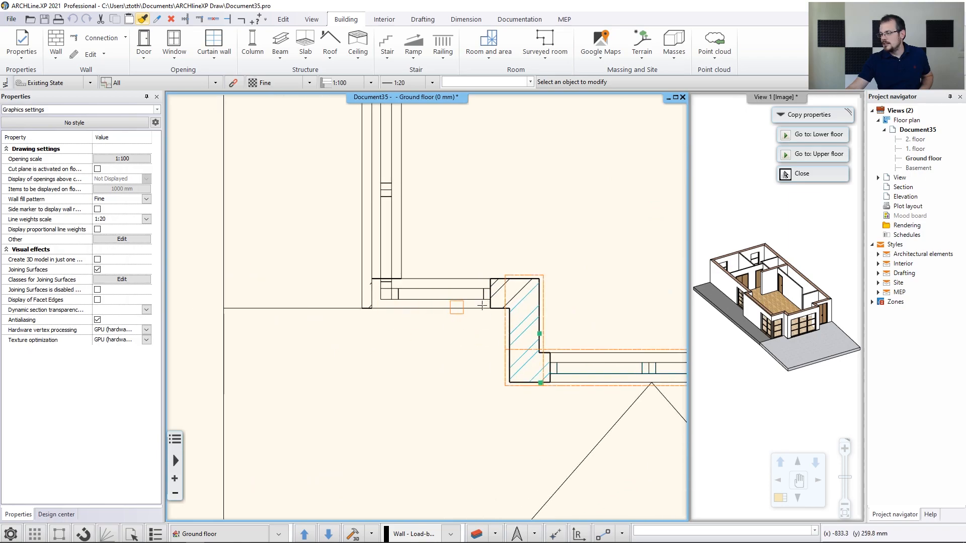
left_click(501, 286)
scroll(505, 279, "down", 2)
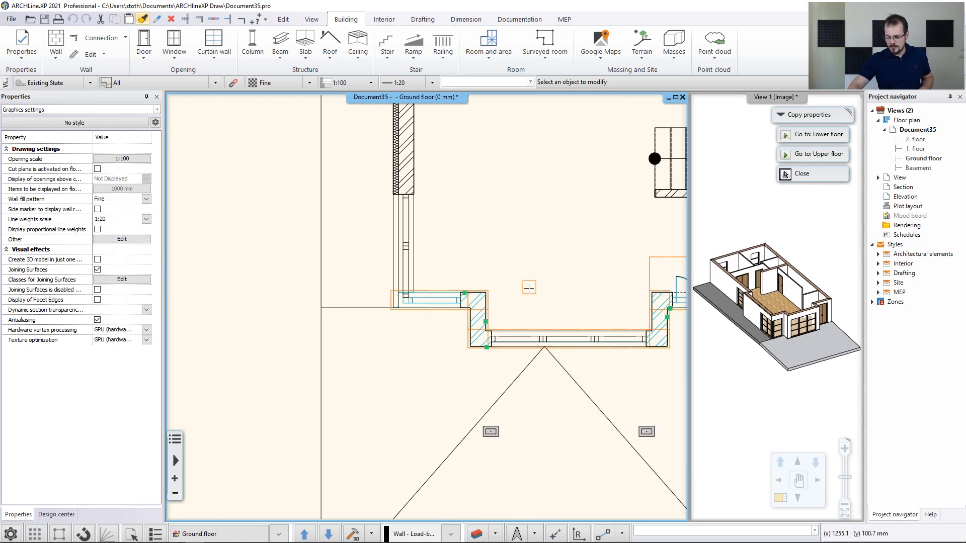
End property copying and orbit and zoom View 1 onto the corner window and wall corner
key("Escape")
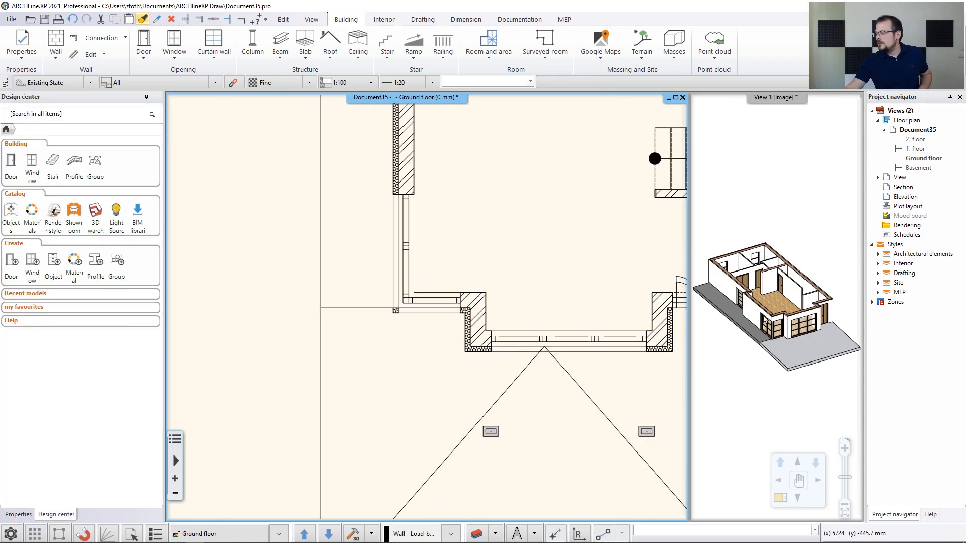
left_click(762, 320)
scroll(803, 318, "up", 5)
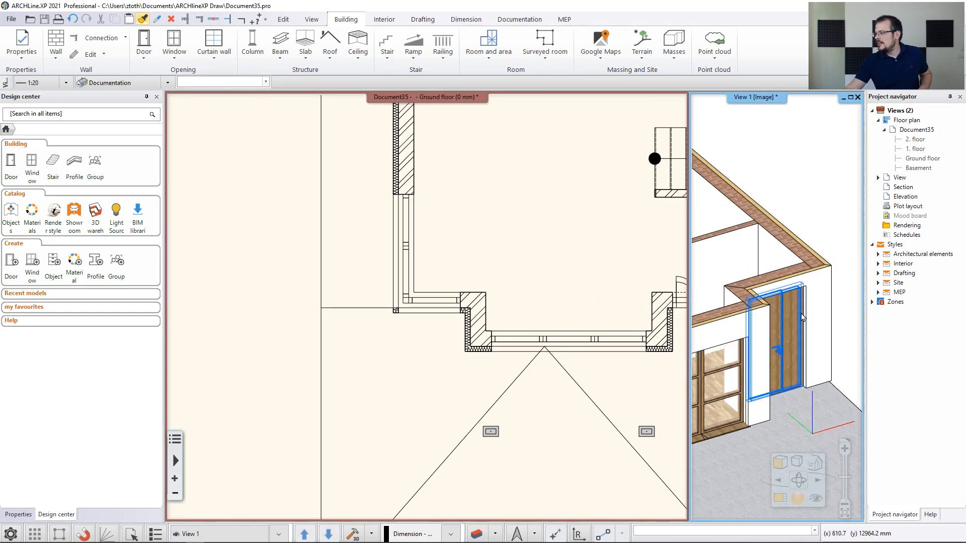
middle_click_drag(802, 318, 797, 292)
middle_click_drag(720, 326, 790, 289)
scroll(785, 294, "down", 3)
middle_click_drag(702, 335, 763, 315)
scroll(771, 288, "up", 8)
middle_click_drag(605, 323, 587, 345)
scroll(425, 338, "up", 4)
scroll(394, 307, "up", 1)
scroll(394, 307, "up", 1)
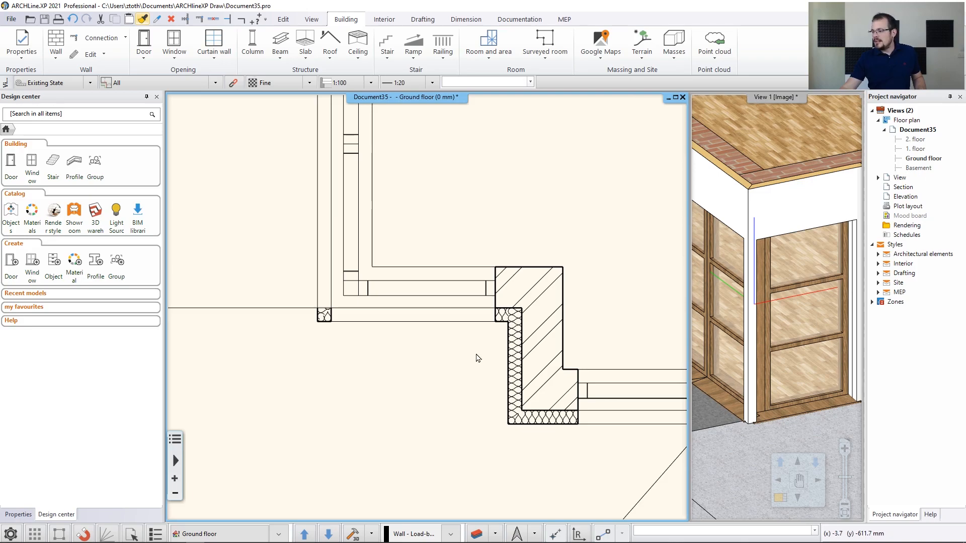
middle_click_drag(755, 294, 770, 320)
Resize the void of the window beside the wall corner so it reaches the wall endpoint
left_click(415, 301)
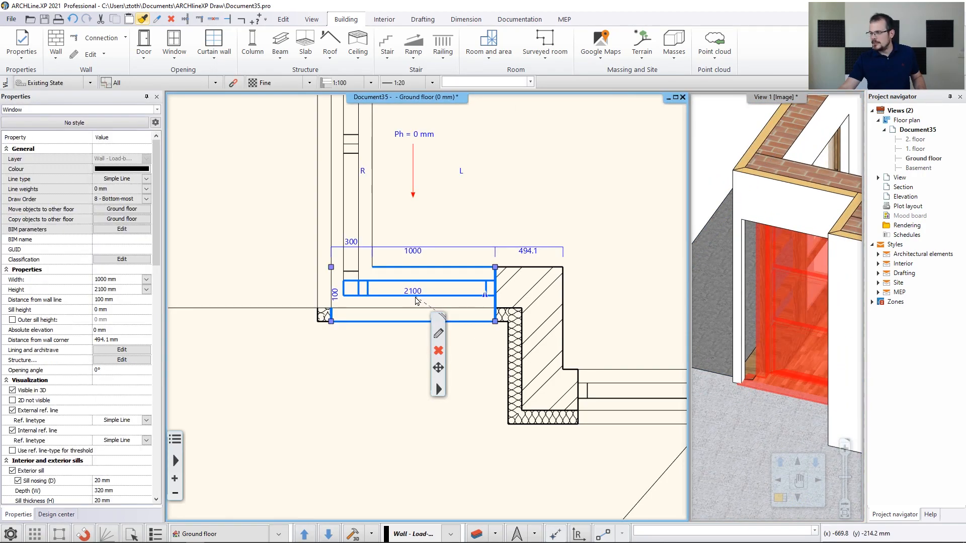
left_click(331, 321)
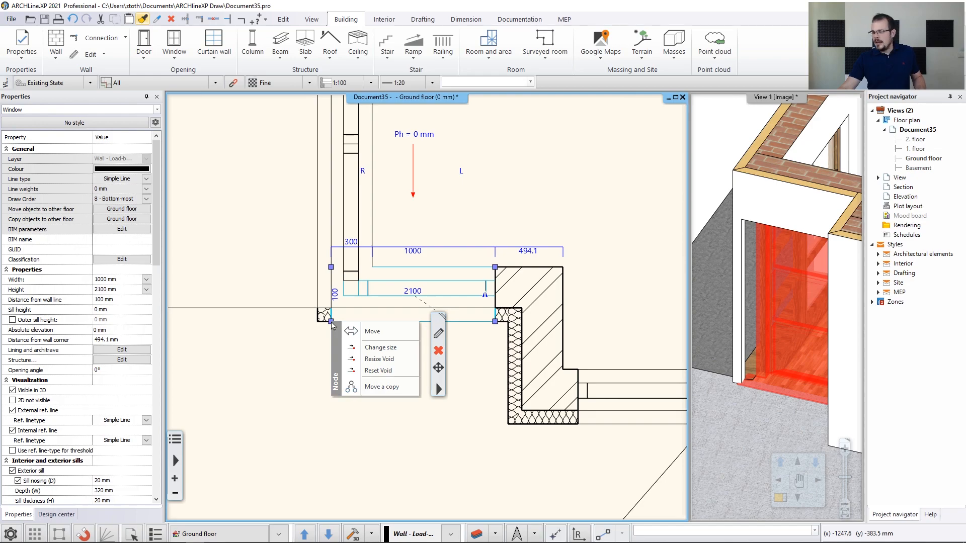
left_click(379, 359)
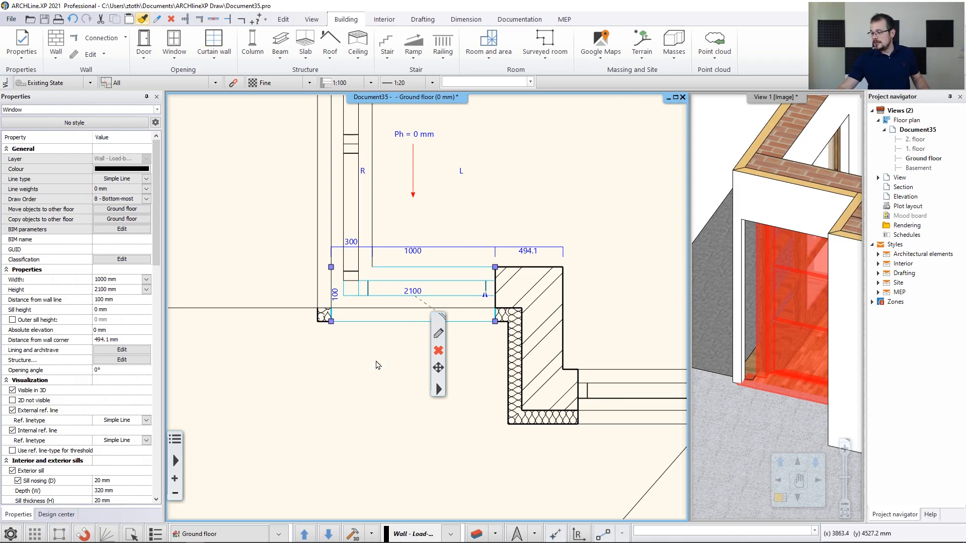
scroll(374, 332, "up", 4)
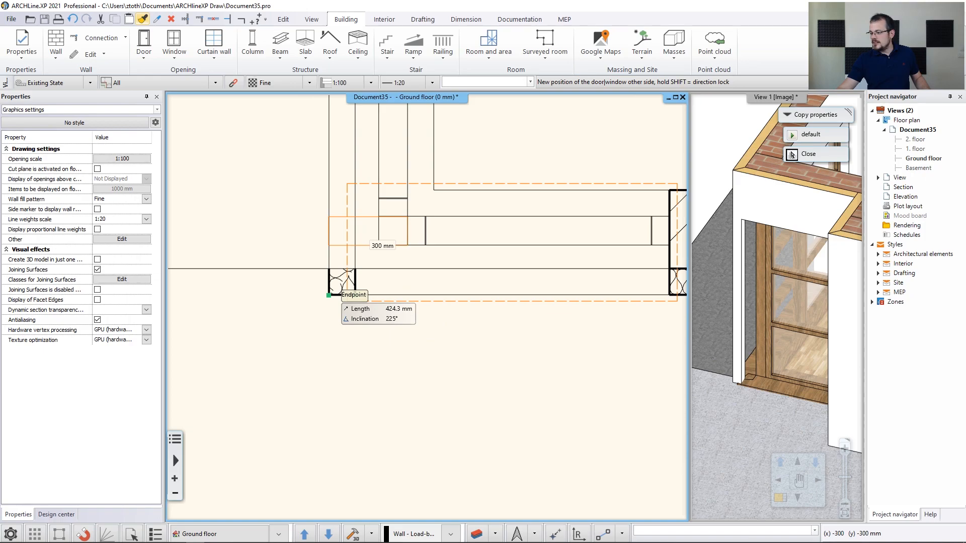
left_click(329, 295)
scroll(389, 322, "up", 2)
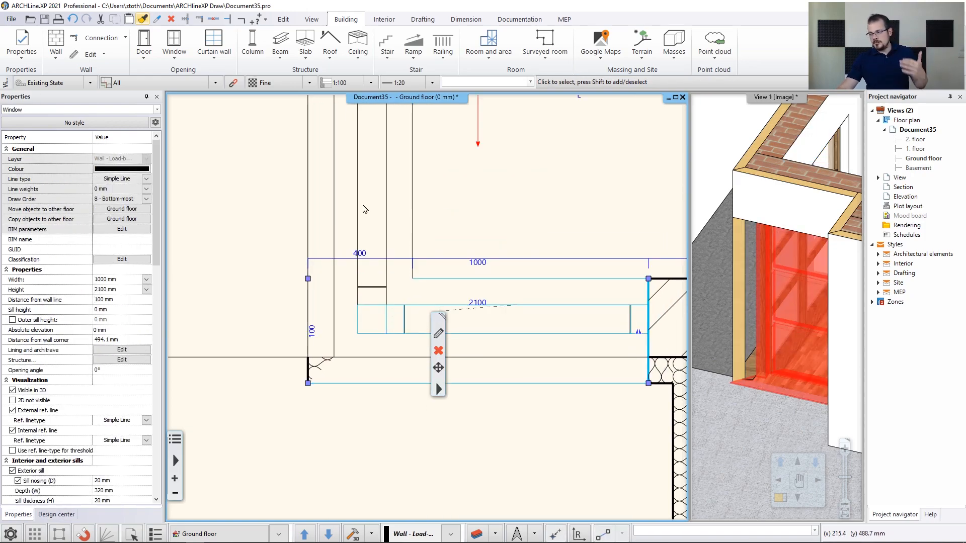
Widen the left-wall window's void out to the wall corner
left_click(359, 205)
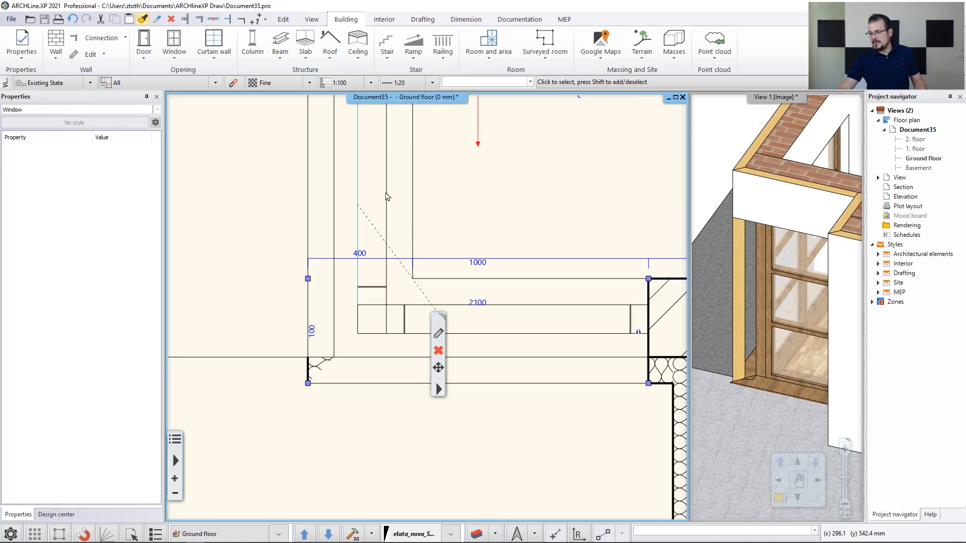
left_click(386, 195)
scroll(385, 252, "down", 3)
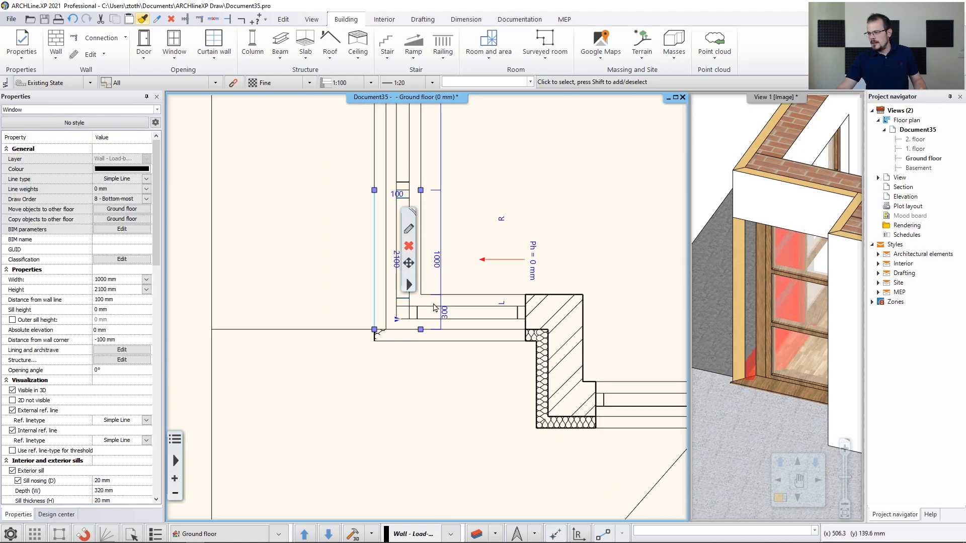
scroll(380, 303, "up", 3)
left_click(396, 317)
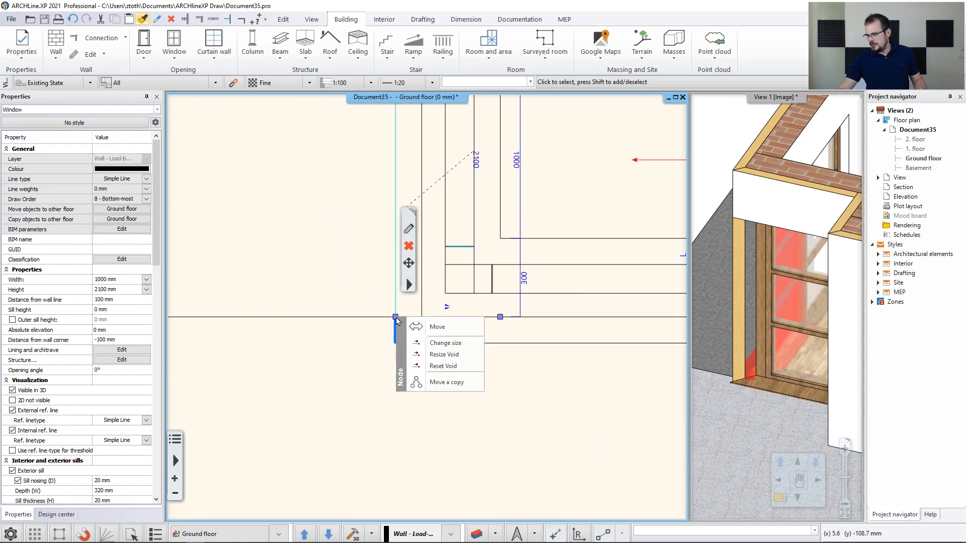
left_click(454, 357)
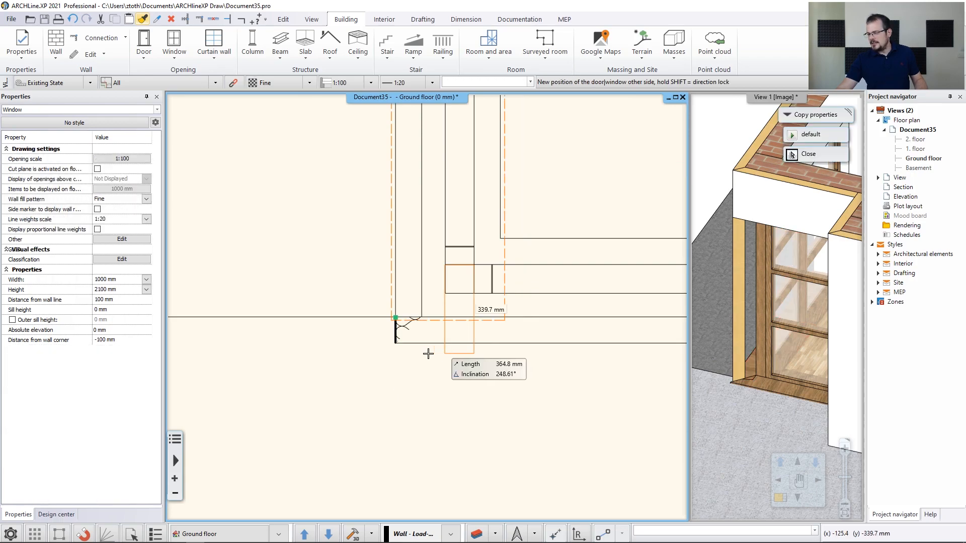
left_click(396, 344)
Pan the plan and orbit the 3D model to review the whole floor, then clear the selection
middle_click_drag(582, 259, 445, 318)
scroll(443, 319, "down", 4)
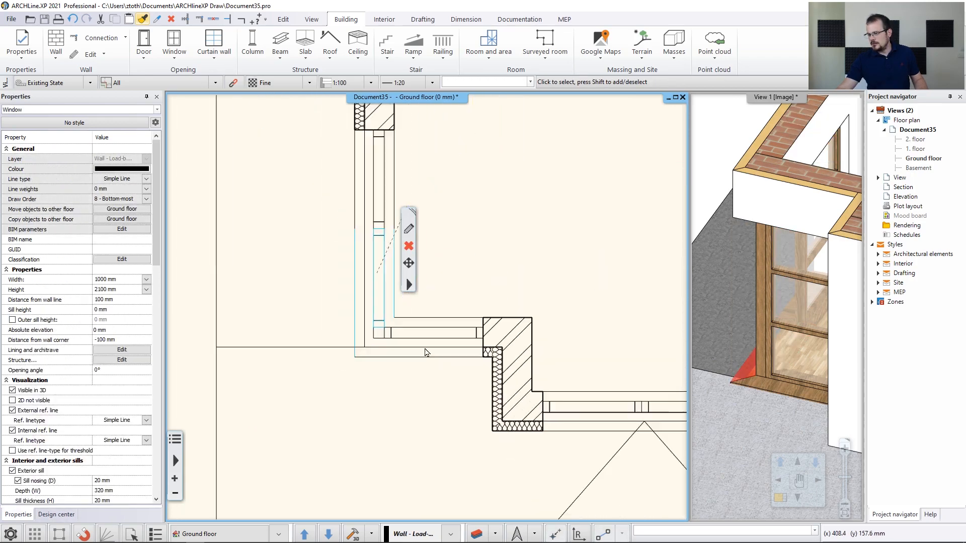
middle_click_drag(705, 299, 695, 389)
scroll(711, 382, "down", 6)
middle_click_drag(415, 254, 362, 320)
scroll(363, 320, "down", 5)
middle_click_drag(497, 207, 418, 354)
left_click(429, 304)
scroll(429, 305, "down", 1)
scroll(430, 308, "down", 2)
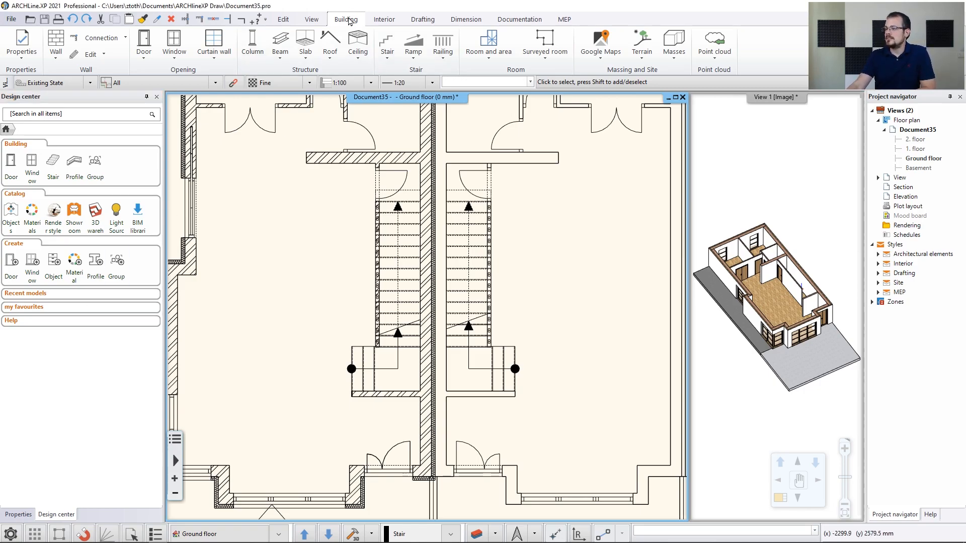
Open the Stair dropdown showing straight, U-form, L-form and spiral stair types
left_click(390, 62)
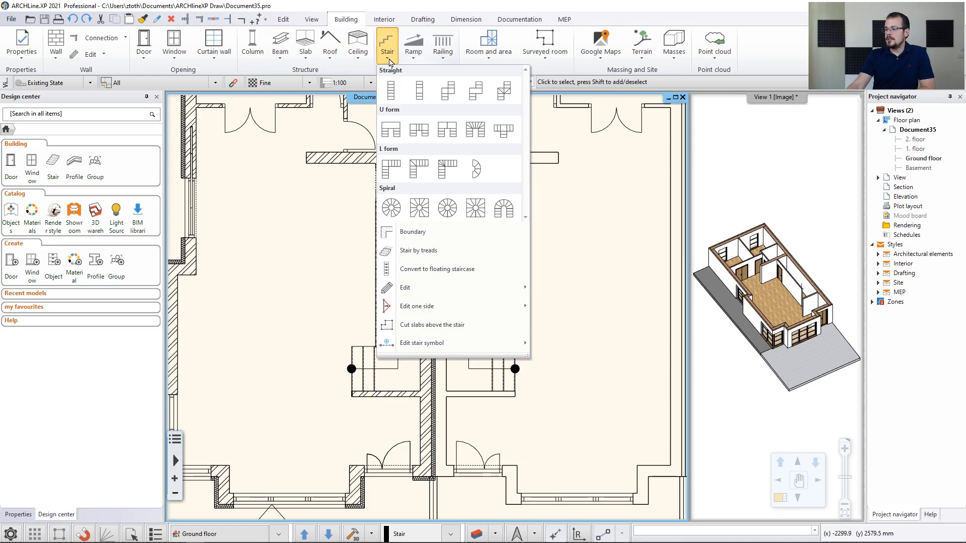
Draw an L-form stair from the wall corner, flipped with F5, via the next corner to the landing corner
left_click(392, 170)
scroll(384, 363, "up", 6)
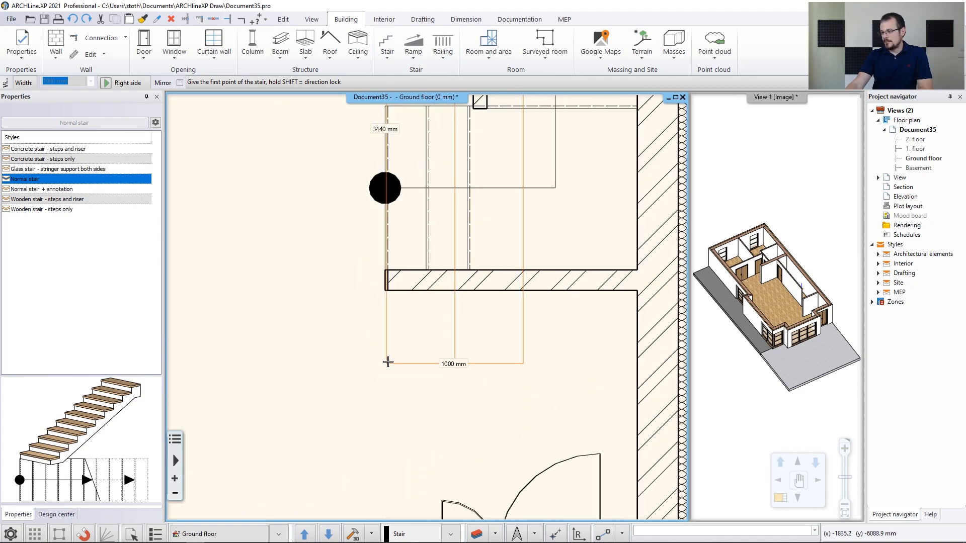
left_click(393, 247)
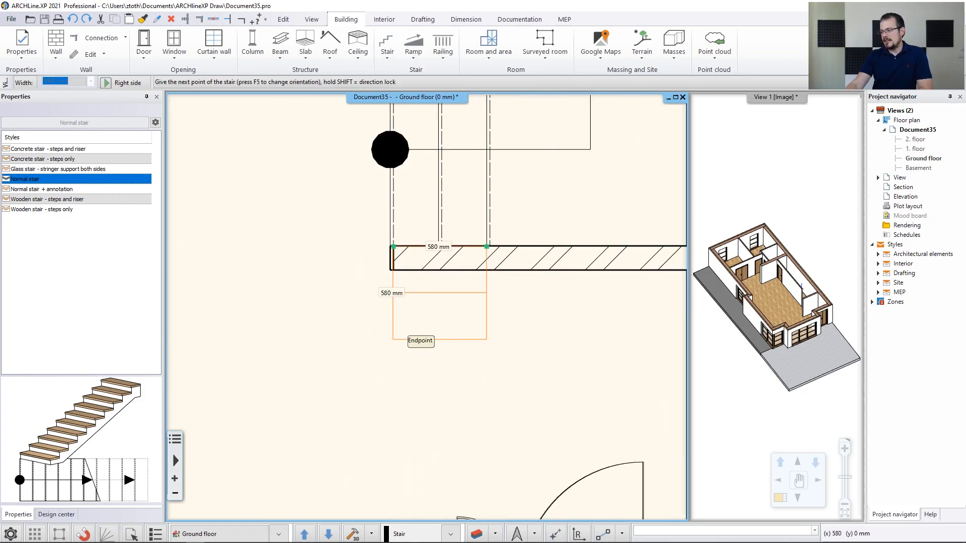
scroll(539, 258, "down", 2)
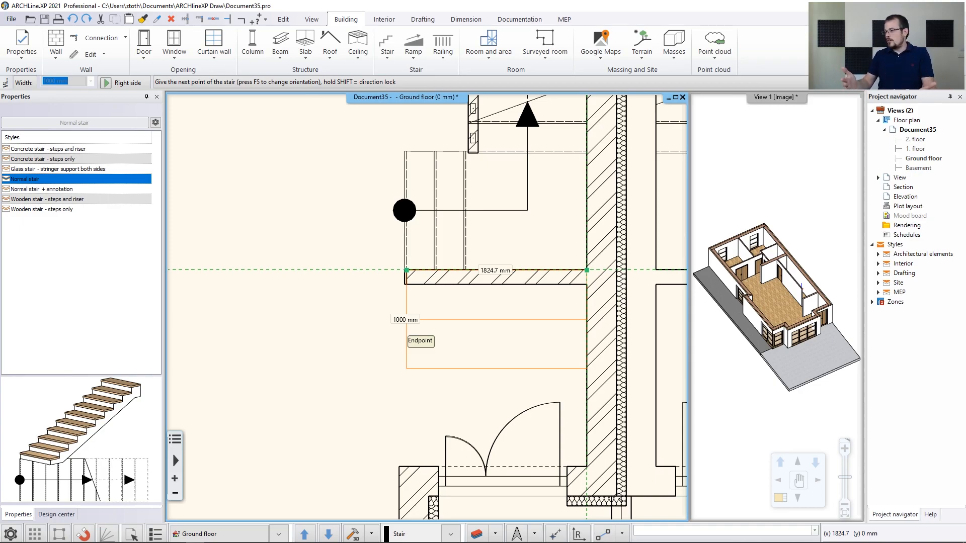
key("F5")
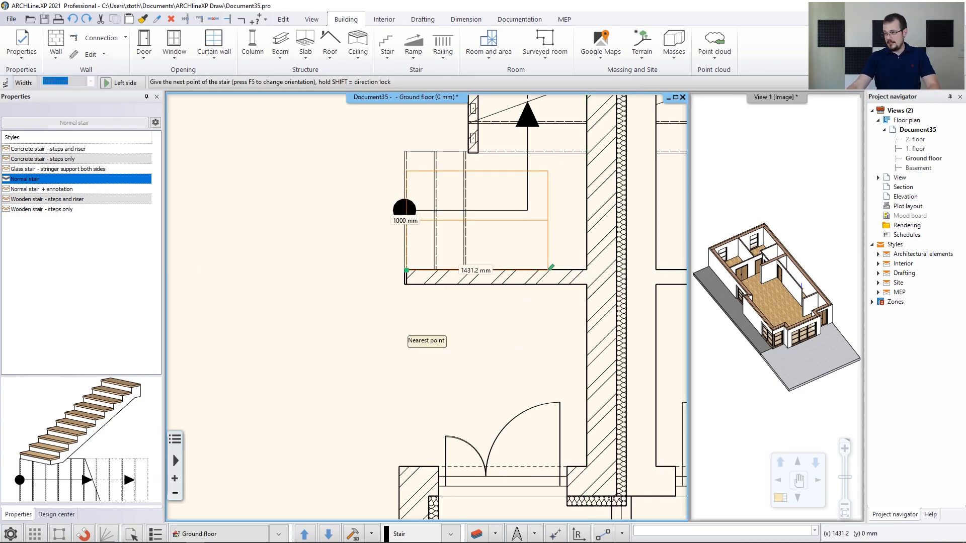
left_click(585, 268)
scroll(584, 205, "down", 1)
scroll(584, 205, "down", 2)
middle_click_drag(529, 189, 529, 348)
middle_click_drag(535, 238, 548, 368)
scroll(544, 257, "up", 5)
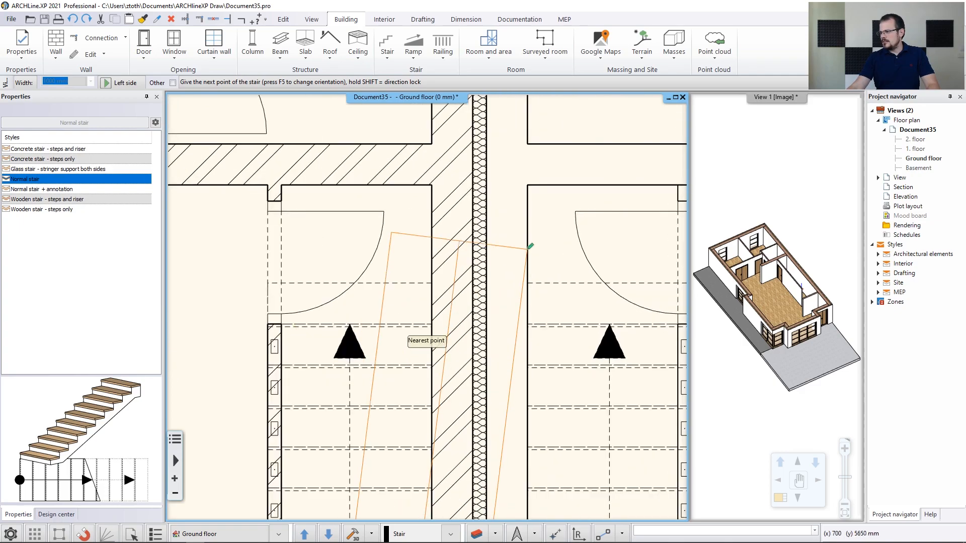
left_click(432, 283)
key("Return")
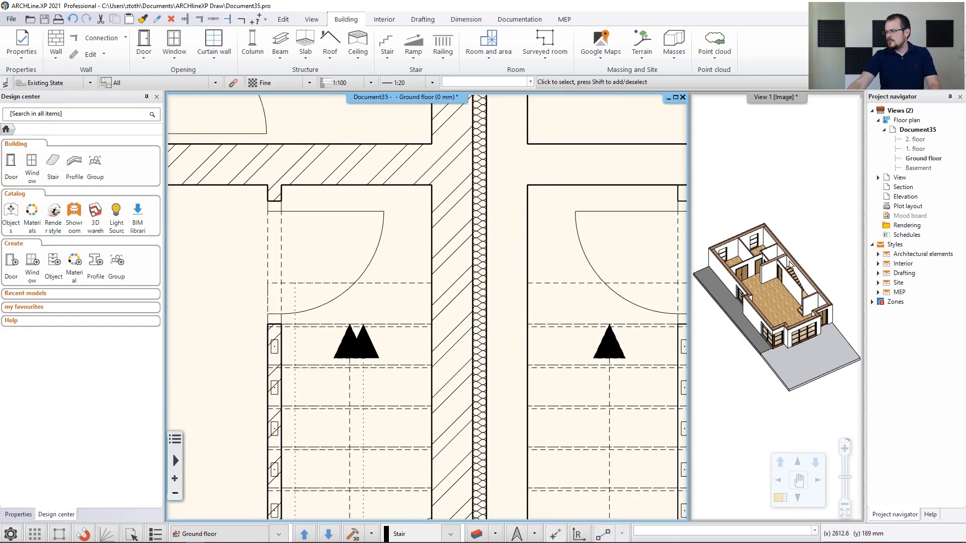
Orbit View 1 to the new stair and open its settings, showing 0 mm elevation and 1800 mm upper level
left_click(790, 265)
scroll(787, 272, "up", 6)
middle_click_drag(781, 348, 754, 348)
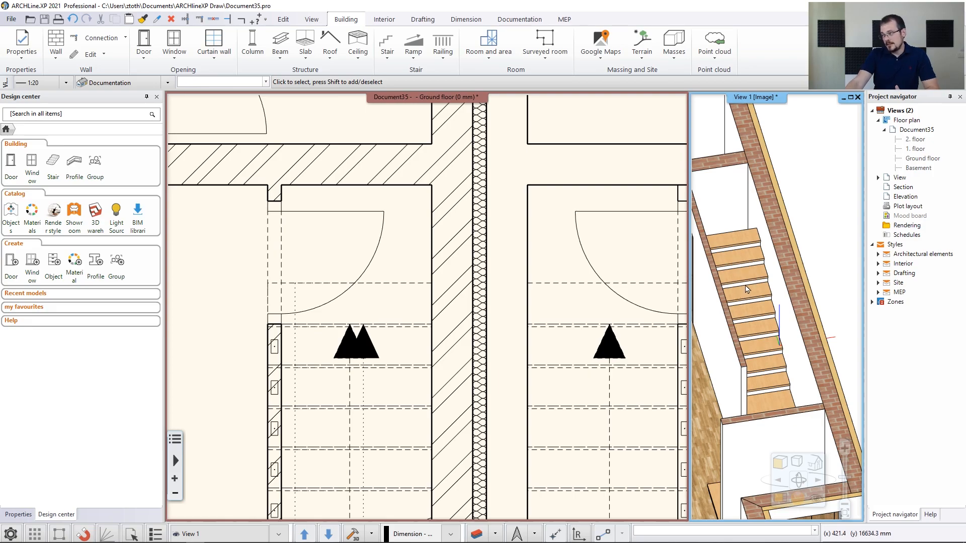
middle_click_drag(750, 292, 755, 261)
left_click(748, 246)
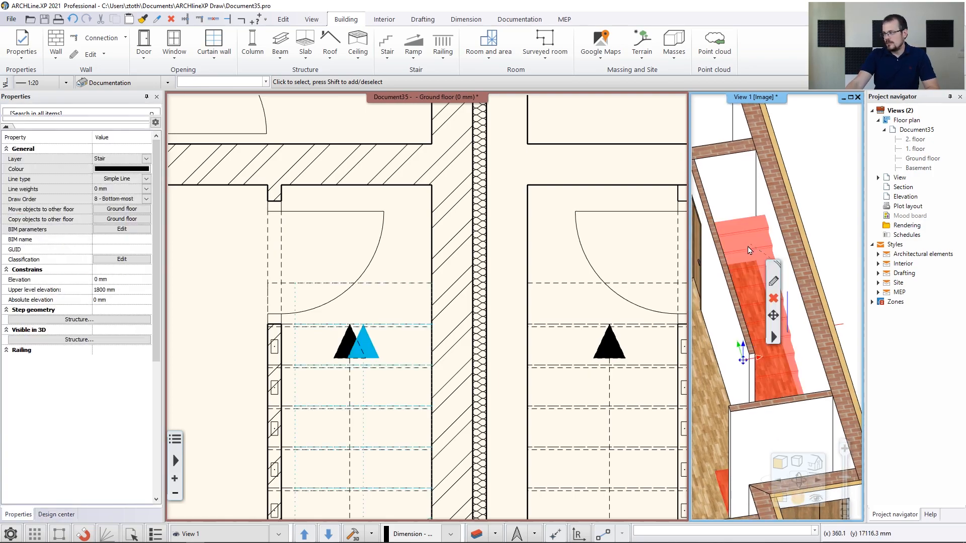
double_click(750, 283)
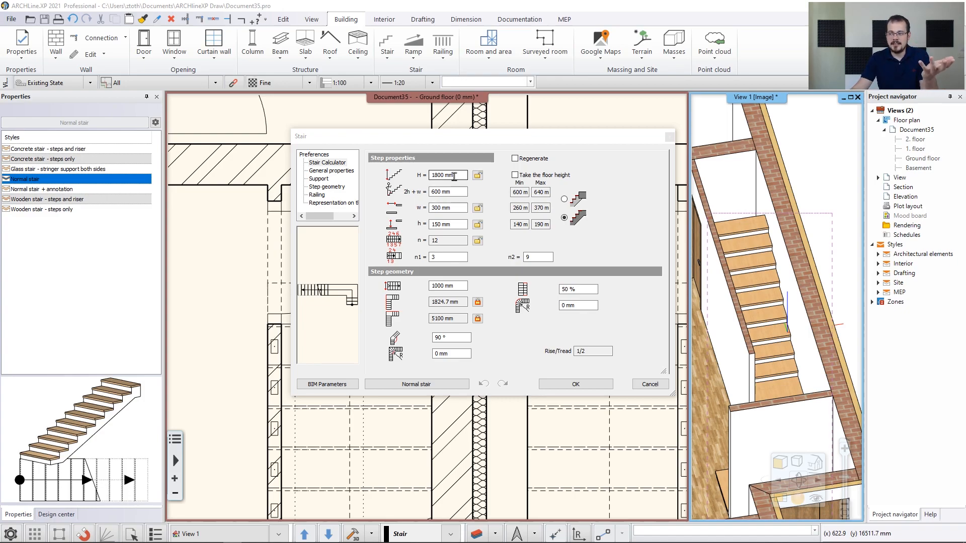
left_click(516, 175)
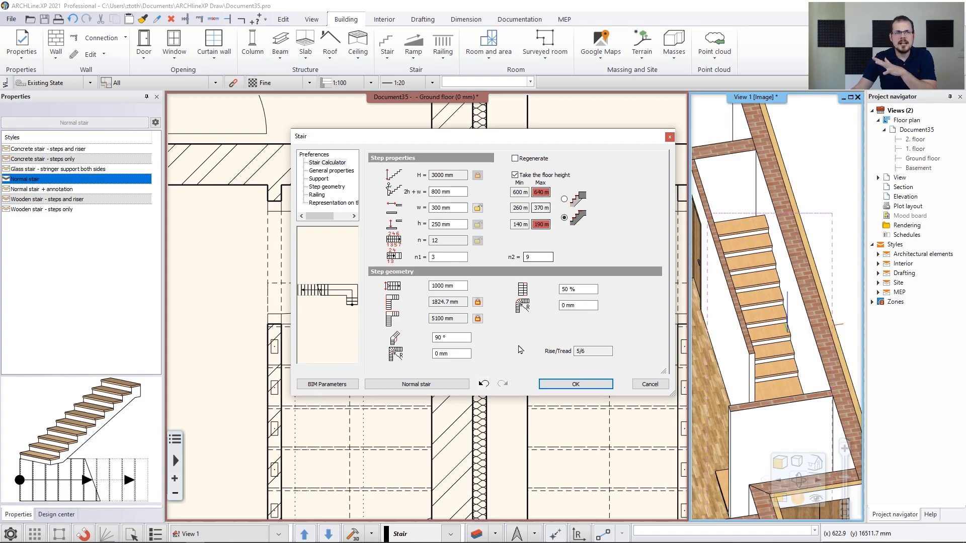
left_click(551, 388)
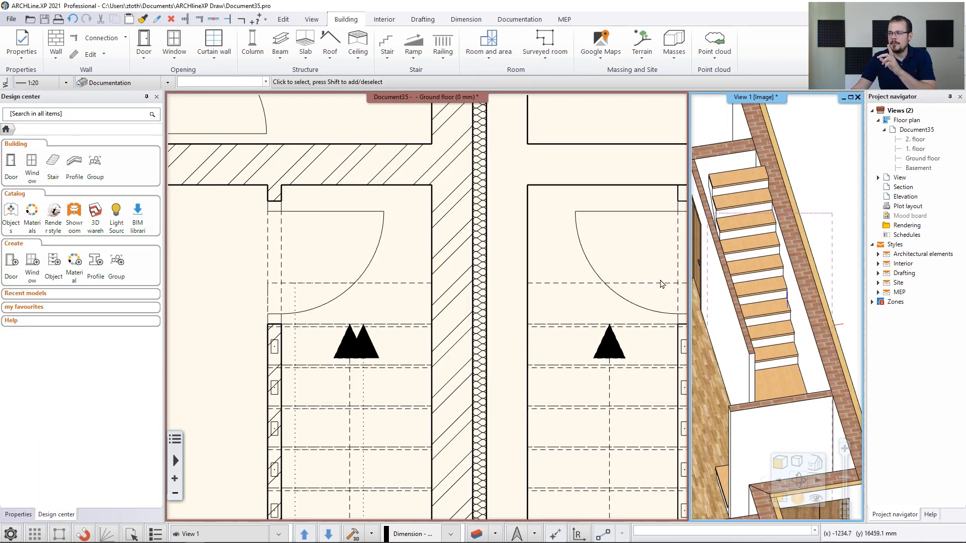
middle_click_drag(726, 262, 770, 255)
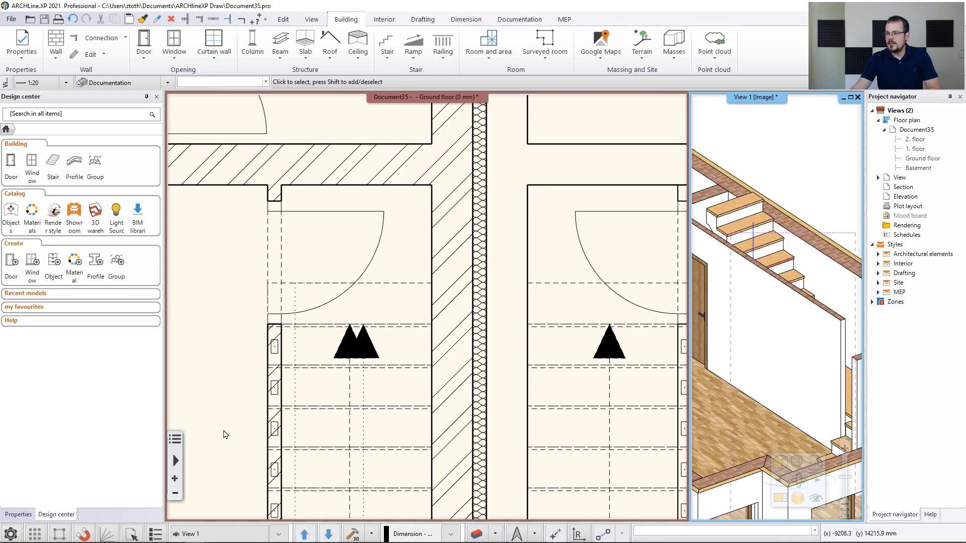
left_click(228, 405)
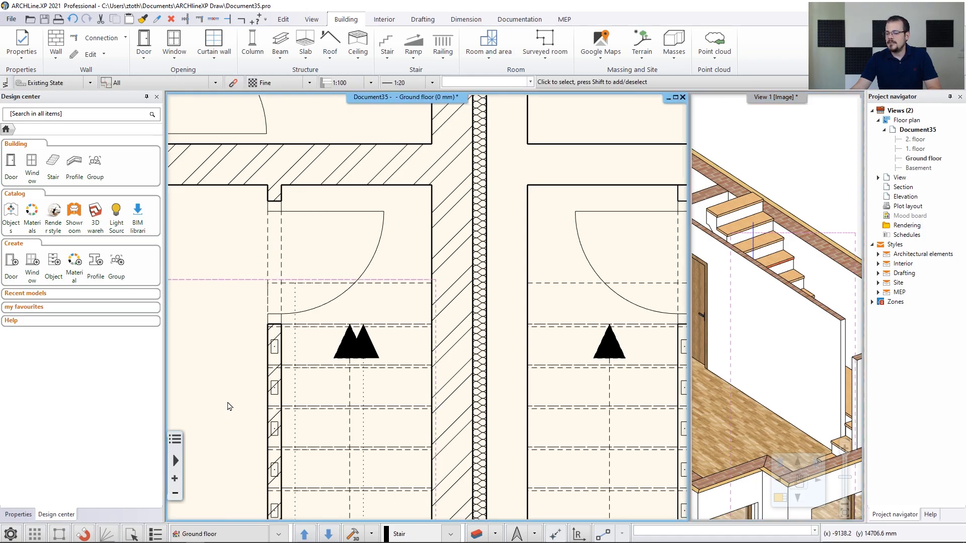
Confirm the Ground floor level is 3000 mm high, then open the stair's edit settings from 3D
left_click(205, 534)
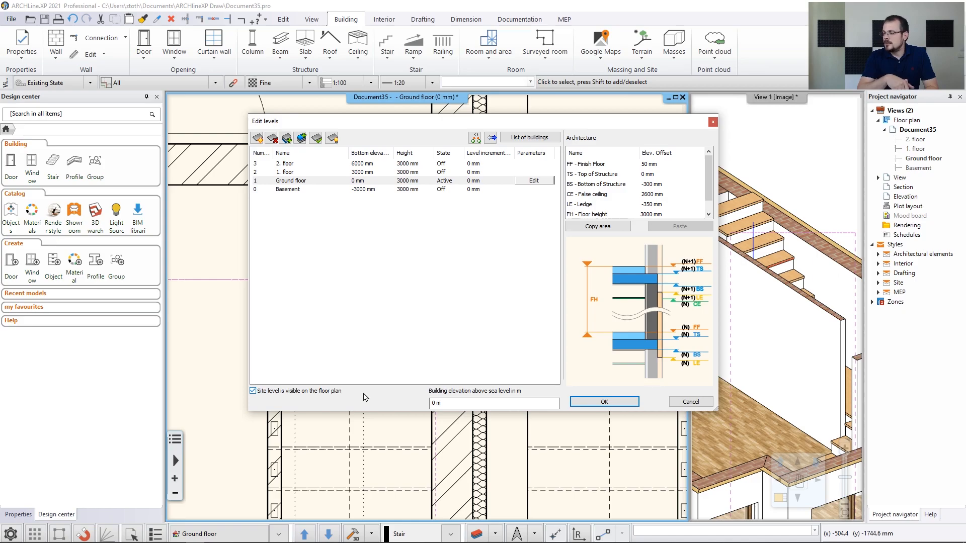
left_click(407, 182)
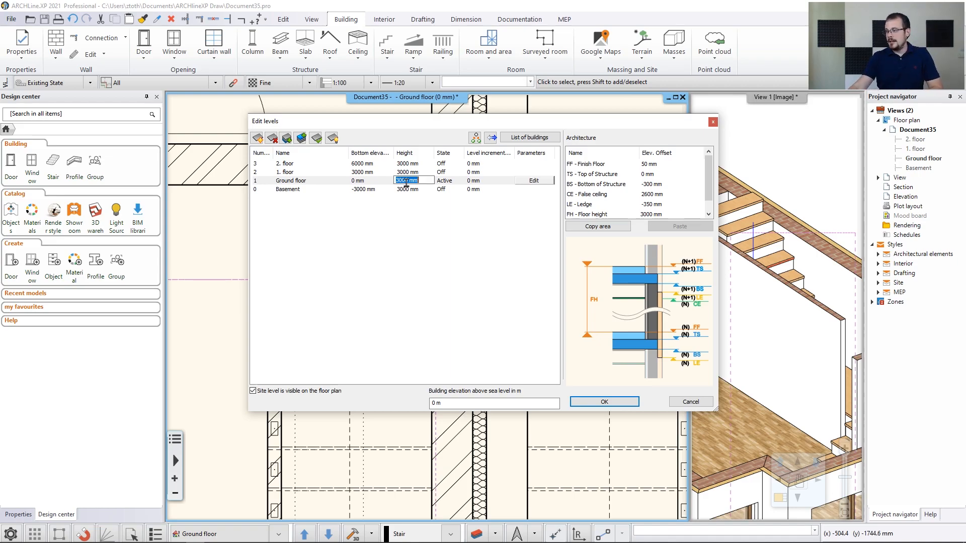
left_click(713, 124)
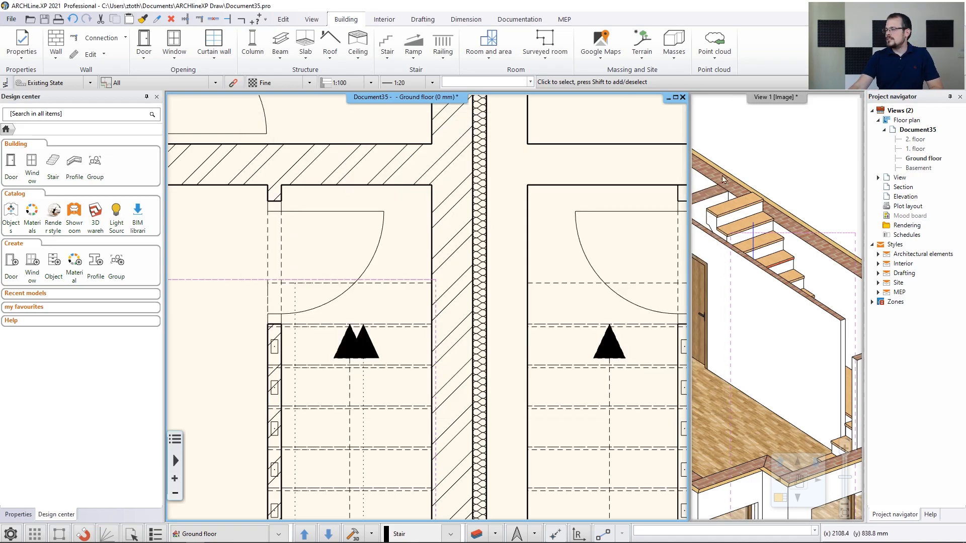
left_click(760, 241)
left_click(782, 275)
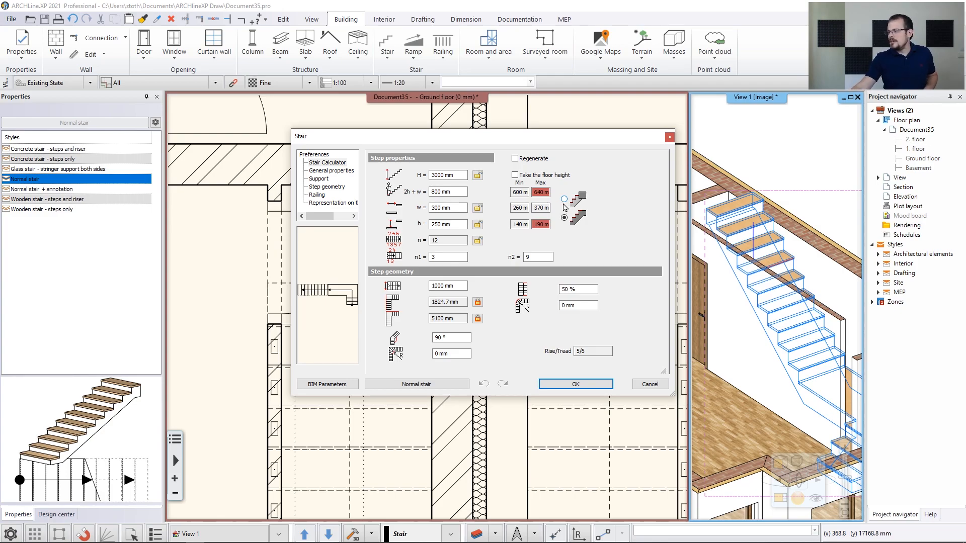
Switch to the alternative stair layout and give the second flight 13 steps
left_click(564, 199)
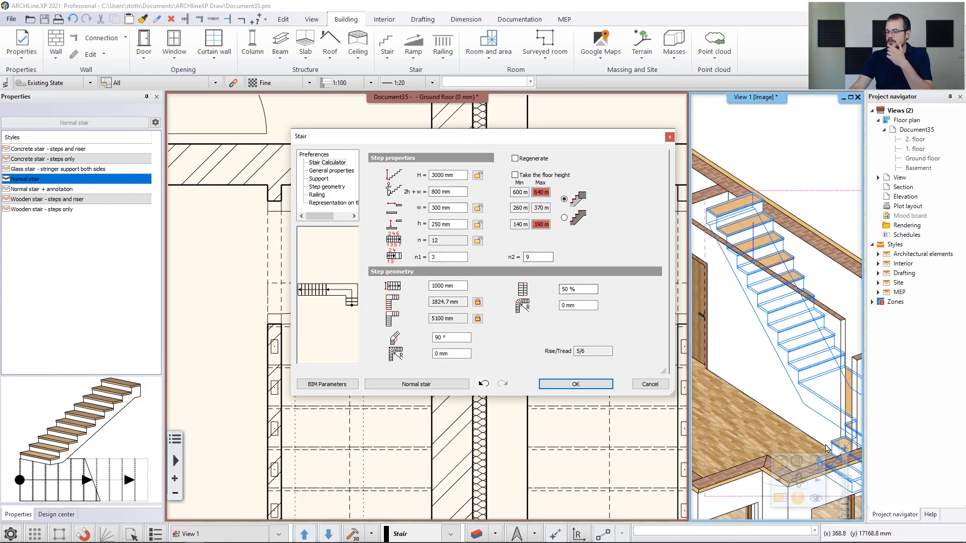
left_click(451, 258)
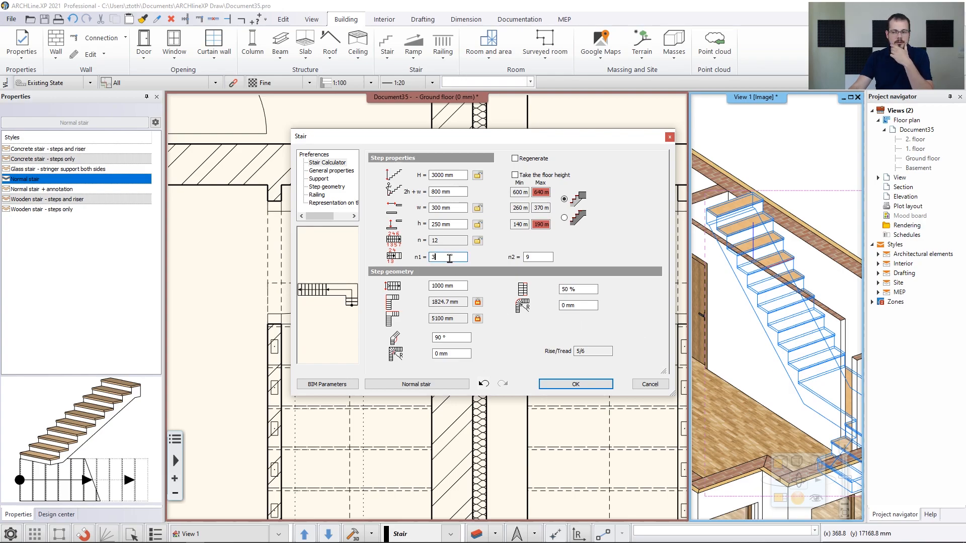
key("Tab")
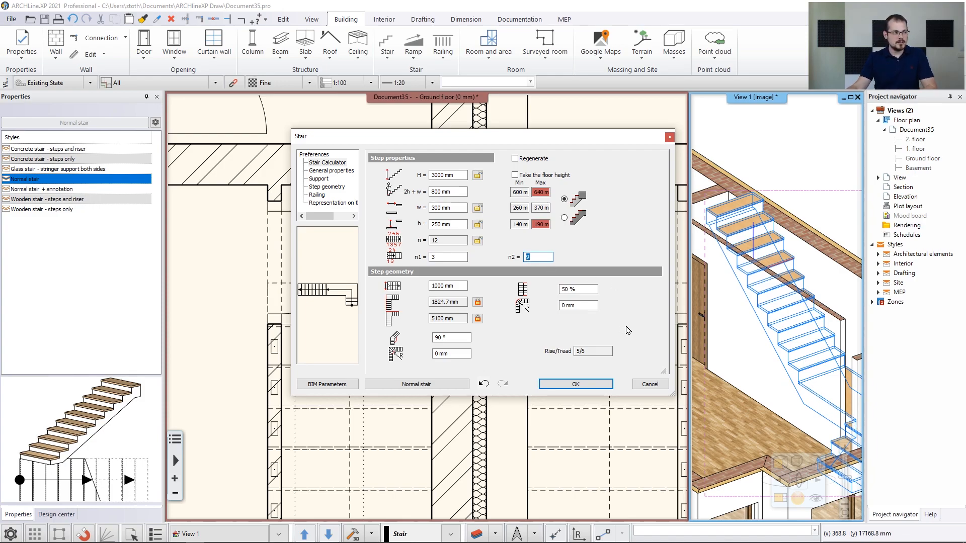
type("13")
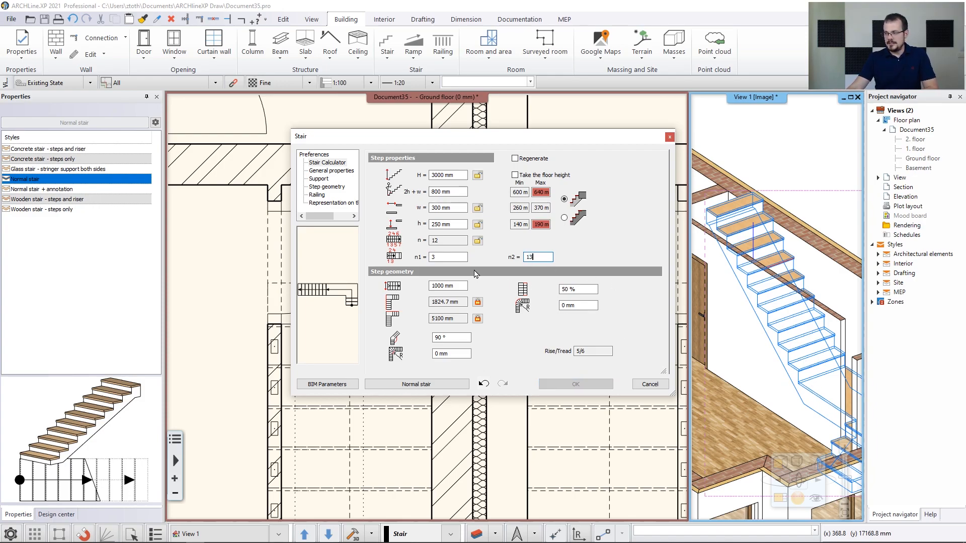
key("Return")
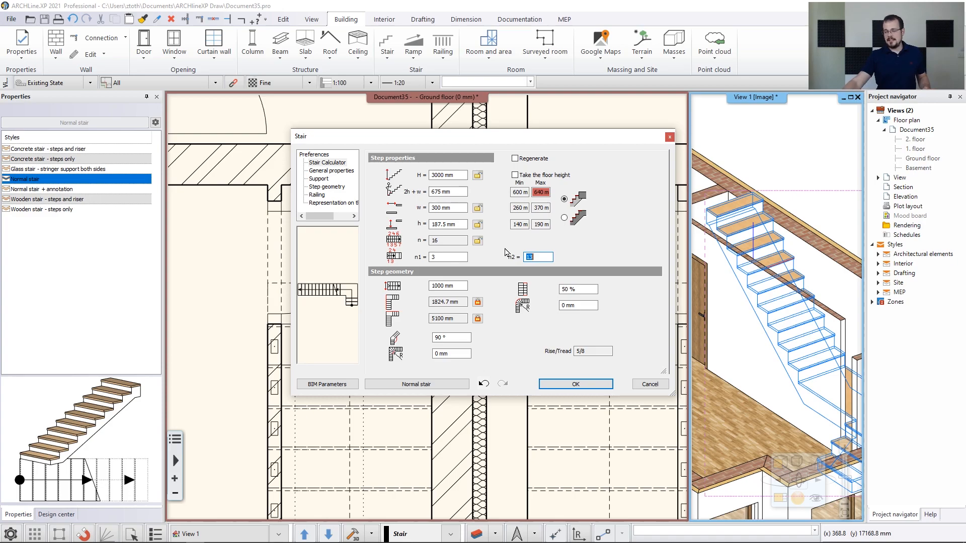
left_click(540, 224)
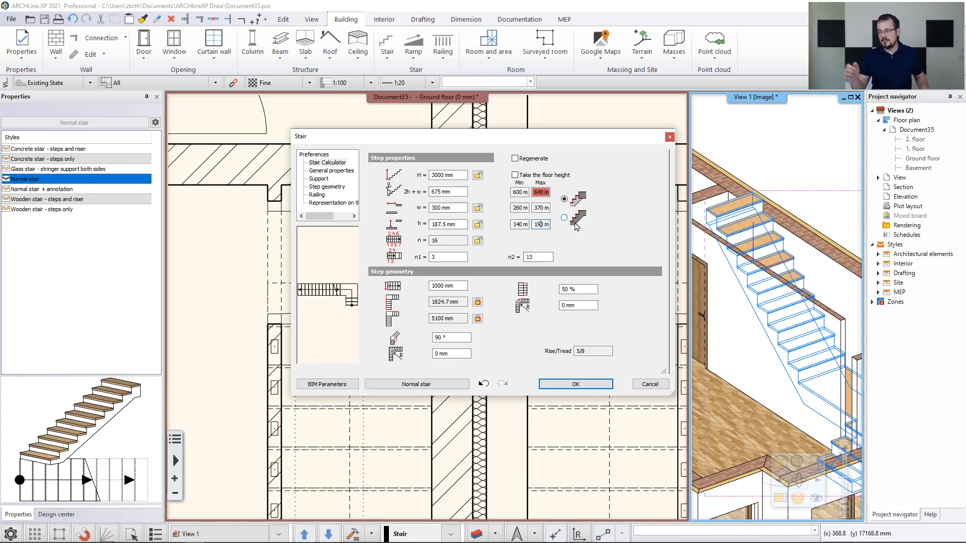
Set the stair width to 1200 mm and unlock the length to set it to 4800 mm
double_click(440, 286)
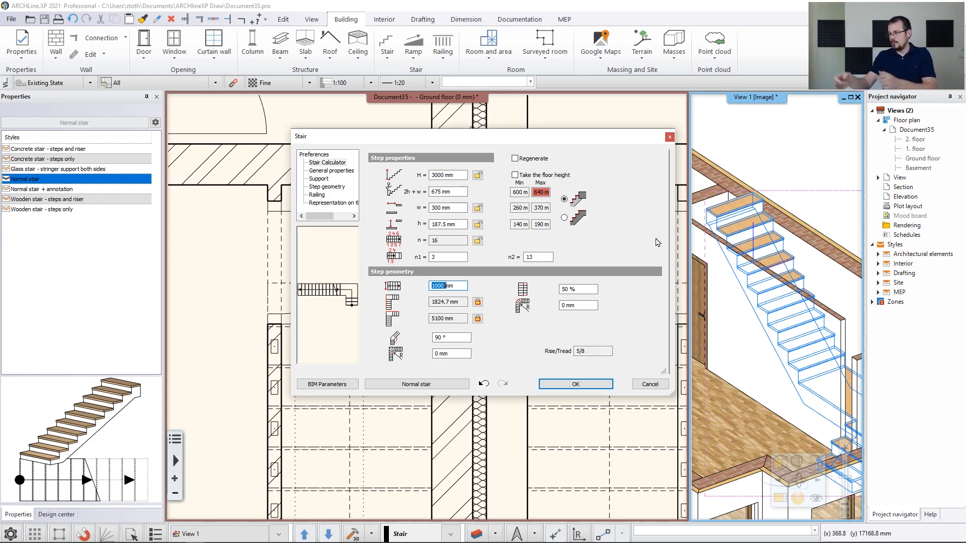
type("1200")
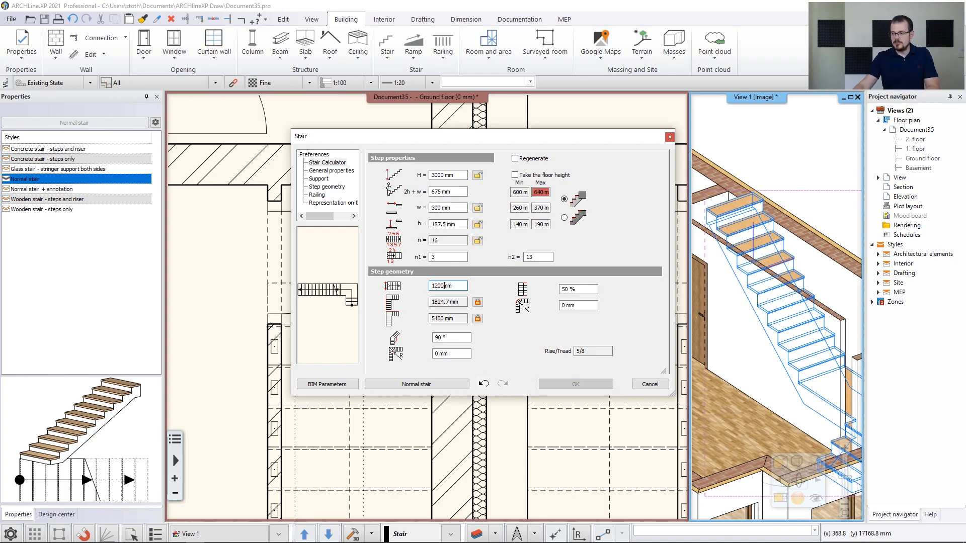
left_click(461, 301)
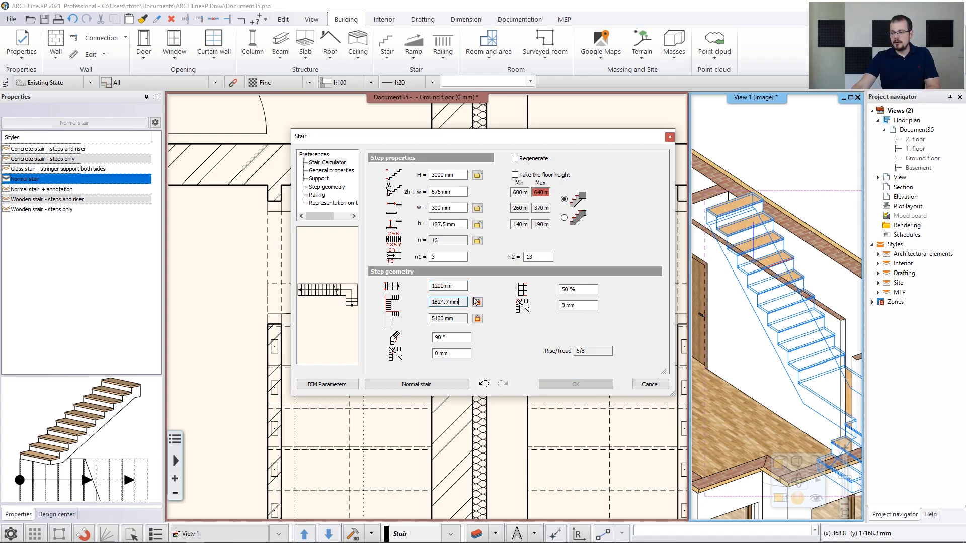
scroll(316, 302, "up", 5)
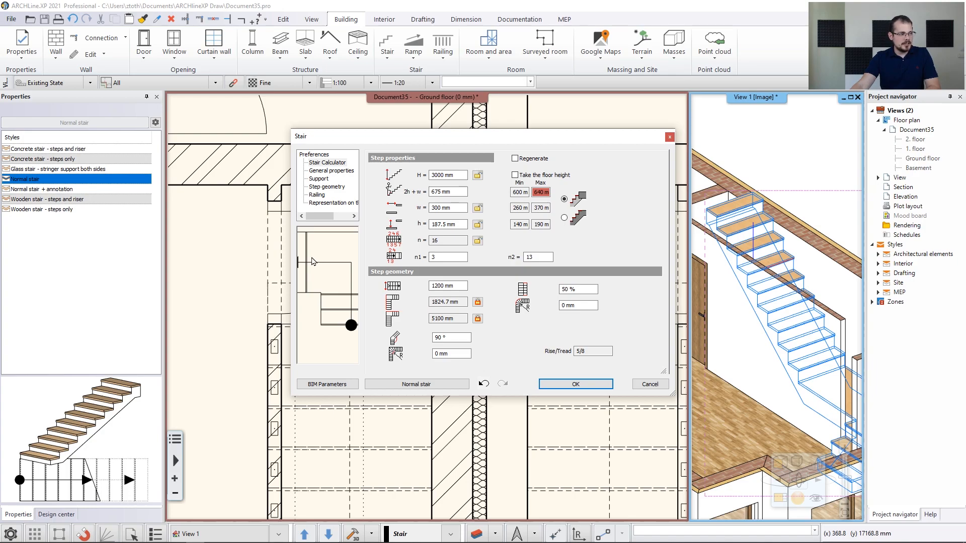
left_click(478, 320)
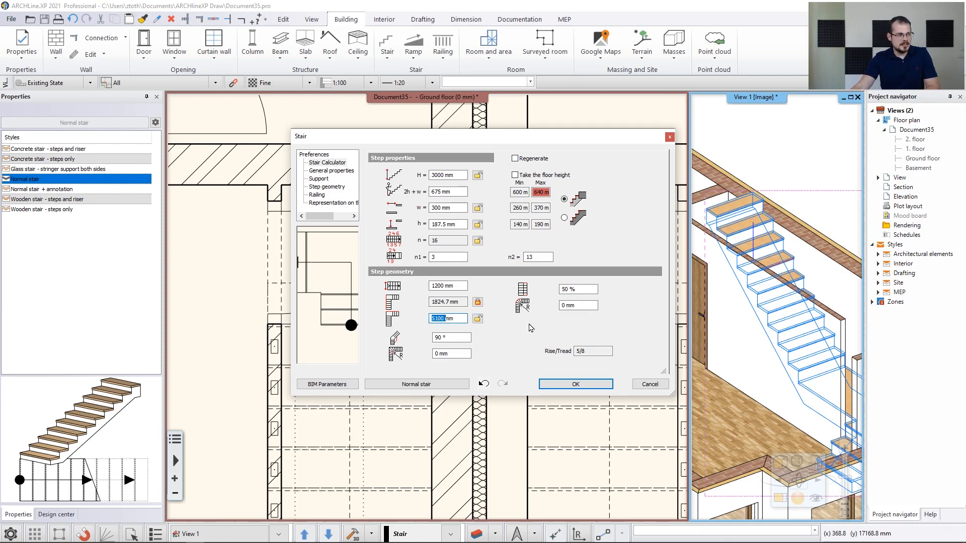
type("4800")
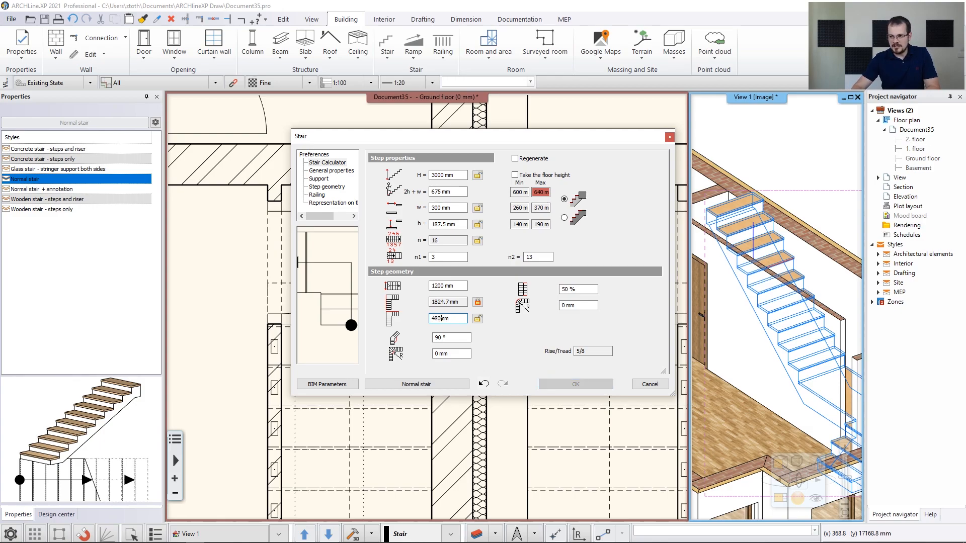
key("Tab")
key("Tab")
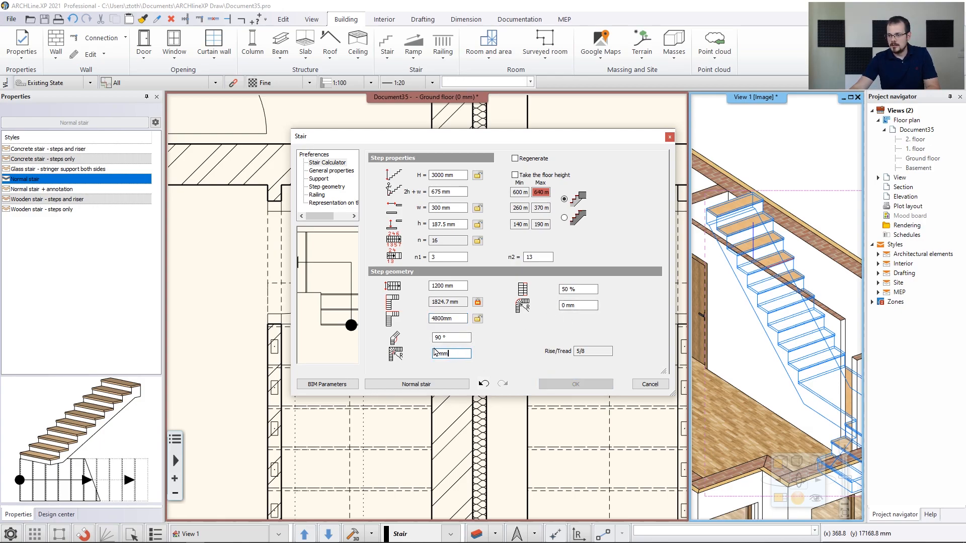
scroll(328, 304, "up", 3)
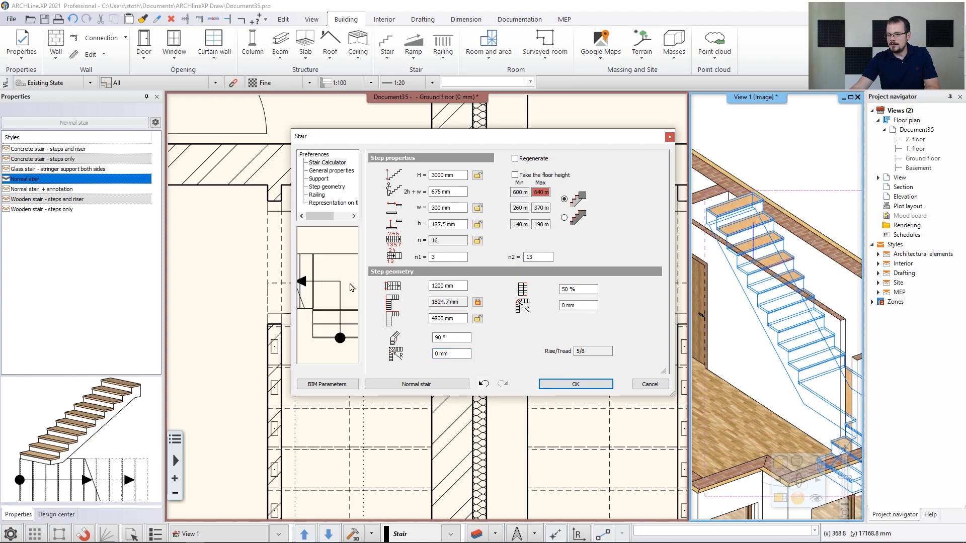
scroll(327, 305, "down", 3)
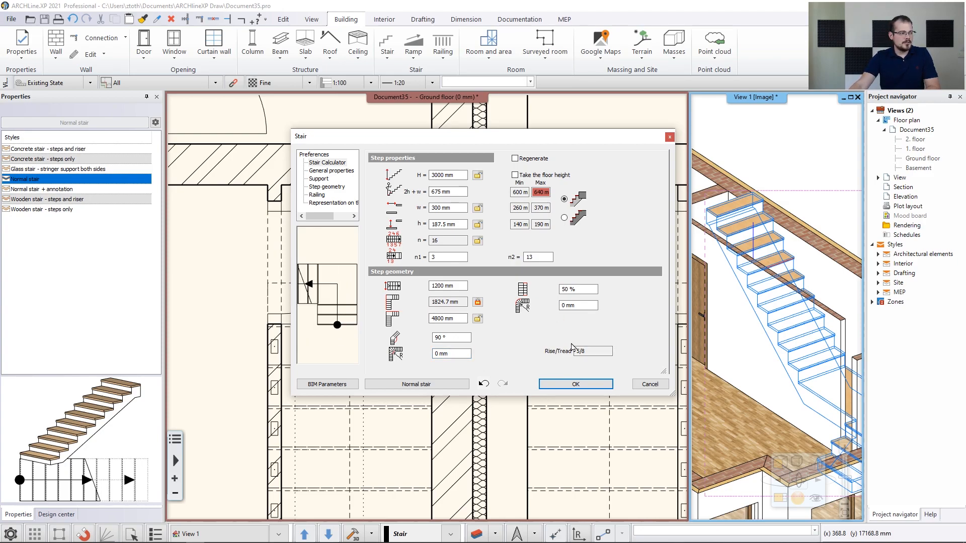
Apply the new stair settings and delete the wall standing beside the stair in 3D
left_click(579, 385)
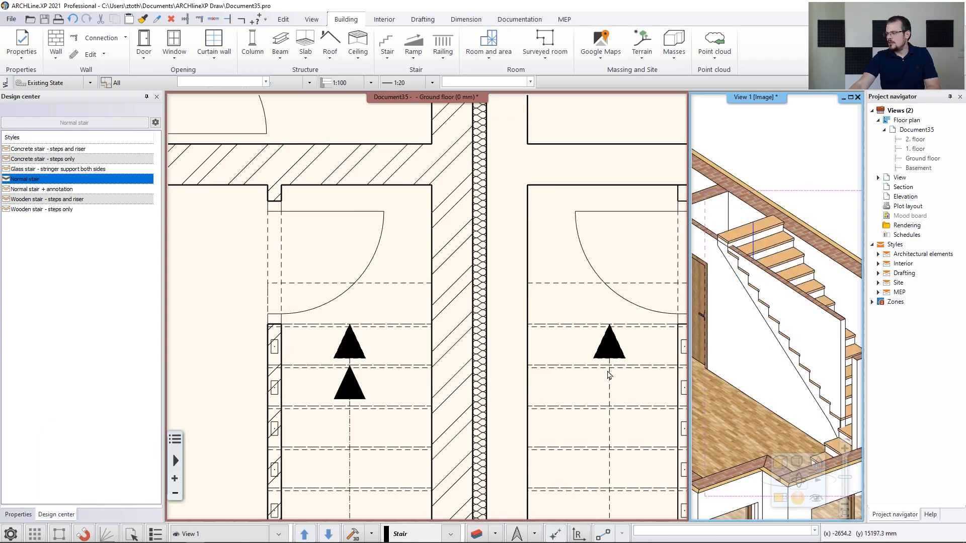
middle_click_drag(802, 322, 774, 313)
scroll(777, 320, "down", 2)
scroll(775, 334, "up", 3)
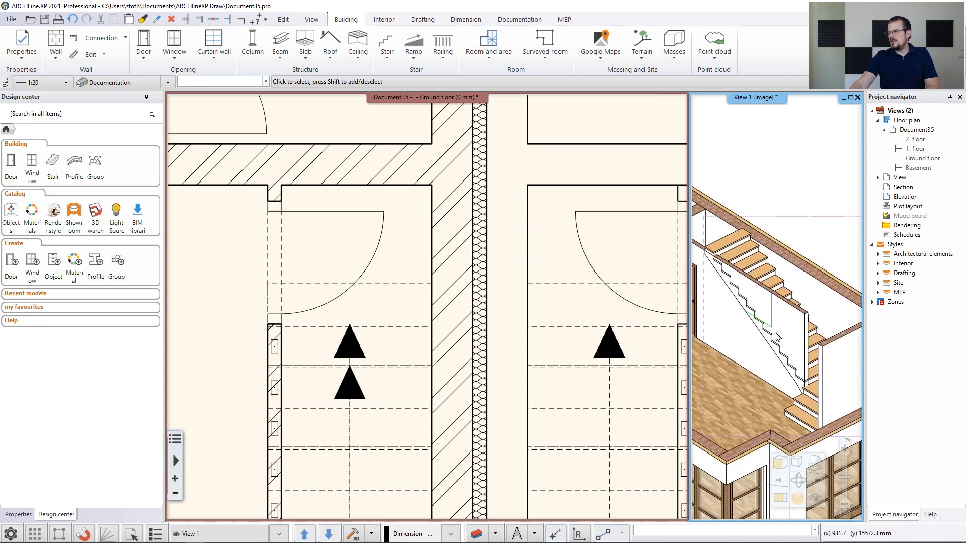
scroll(778, 337, "down", 1)
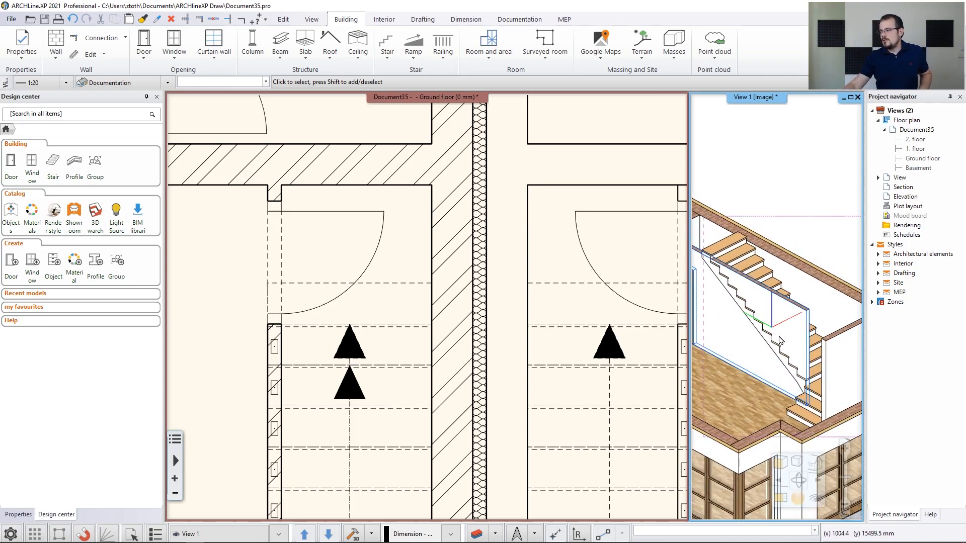
left_click(781, 341)
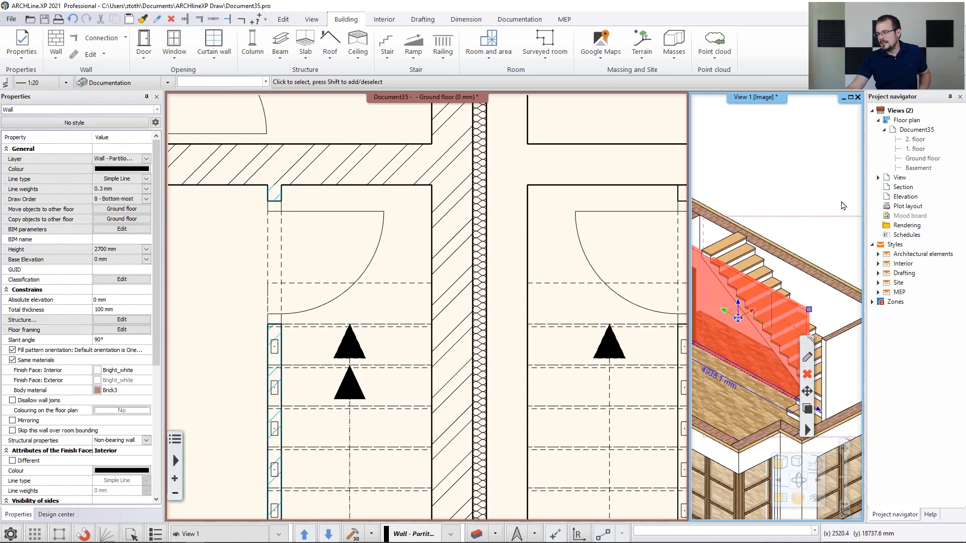
key("Delete")
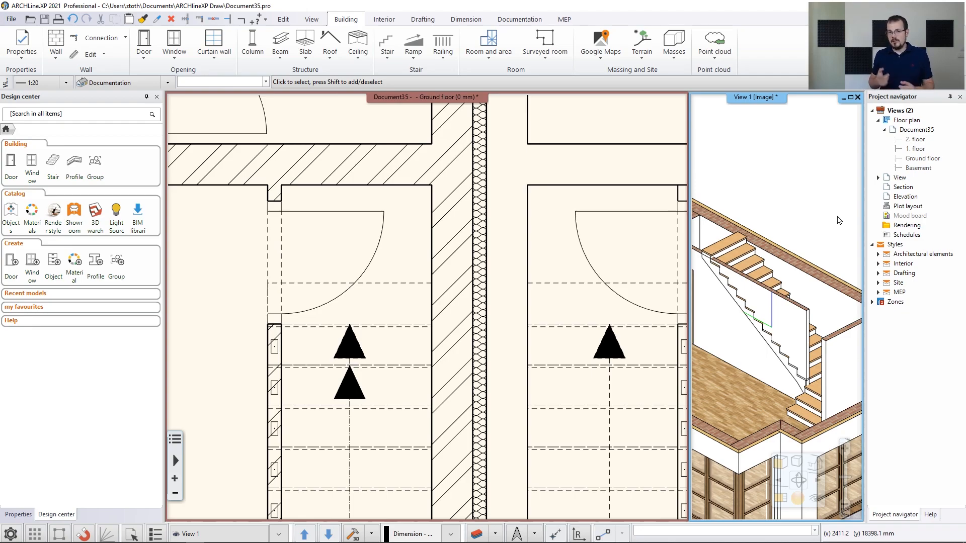
Set the stair's Support option Cut the walls to Own floor and apply it
left_click(766, 326)
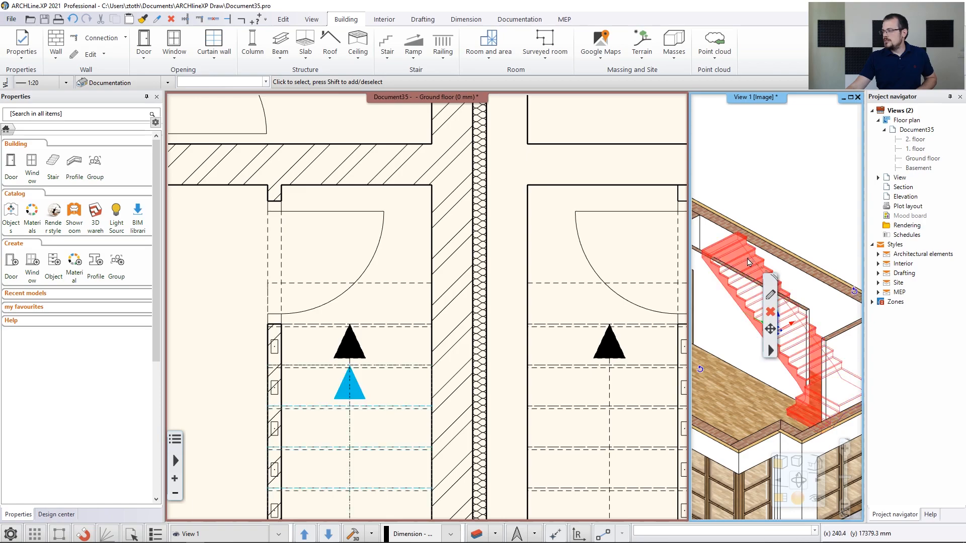
left_click(770, 296)
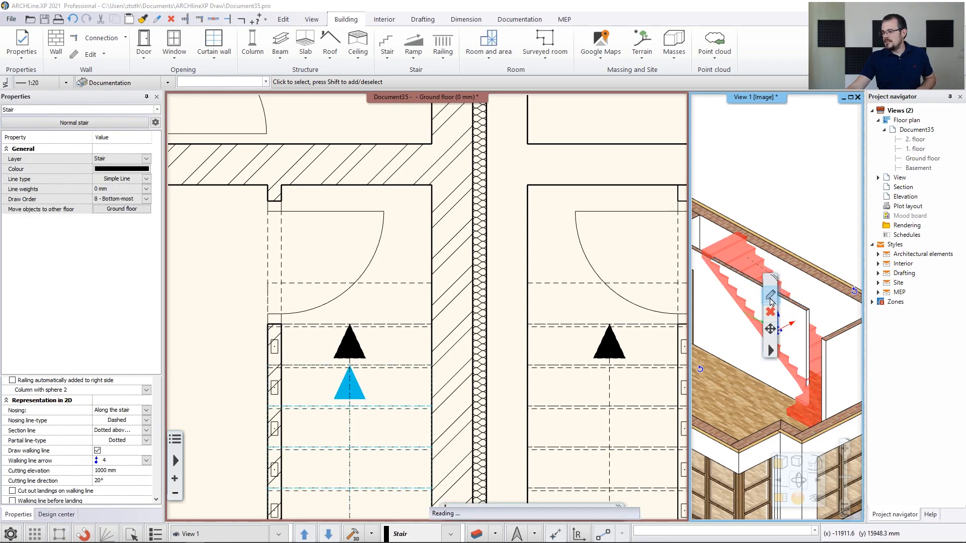
left_click(322, 183)
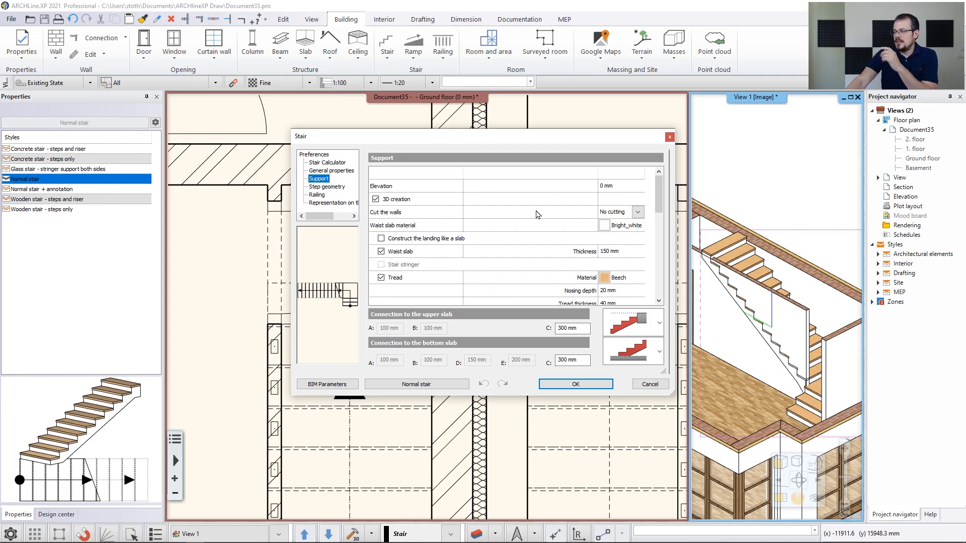
left_click(638, 212)
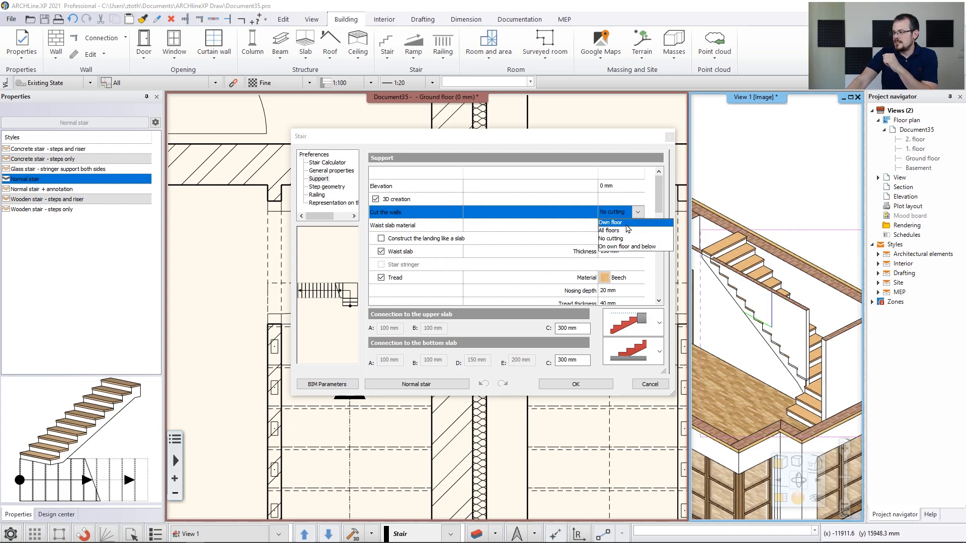
left_click(619, 223)
left_click(584, 385)
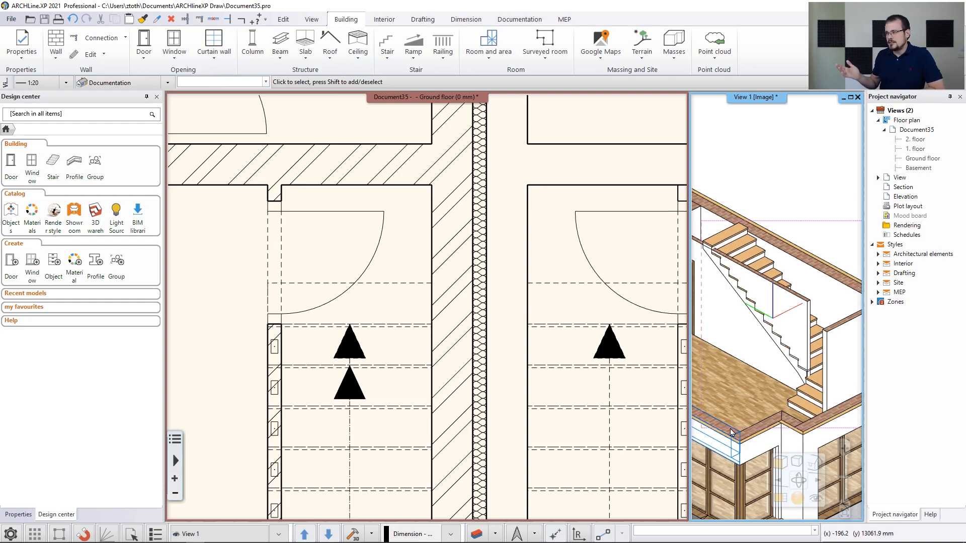
Enlarge the 3D view, regenerate the model and inspect the partition wall cut under the stair
left_click(785, 504)
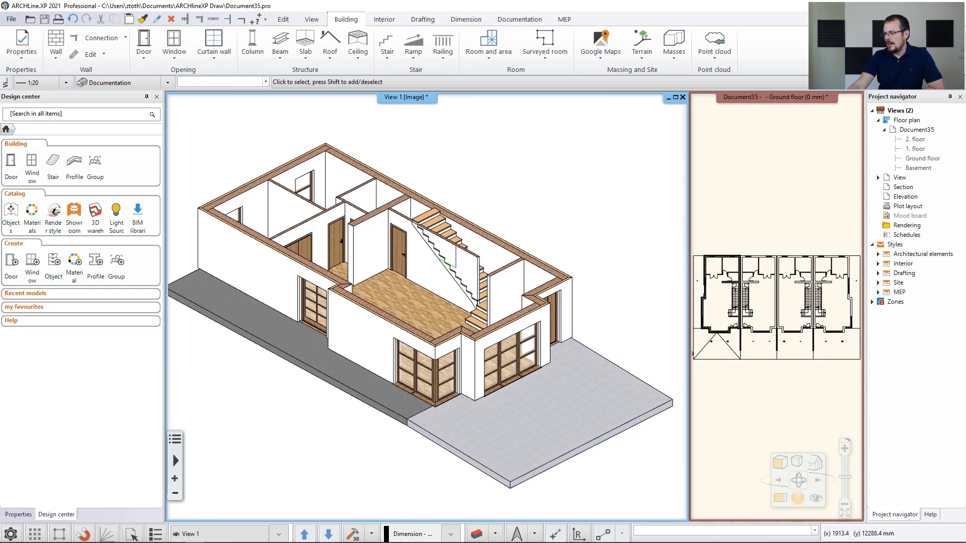
left_click(354, 535)
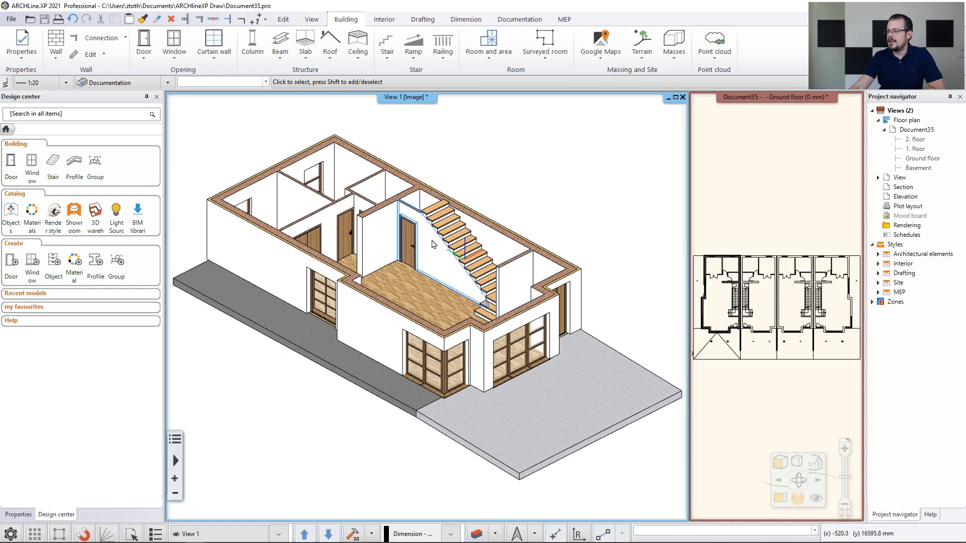
scroll(451, 208, "up", 5)
left_click(407, 396)
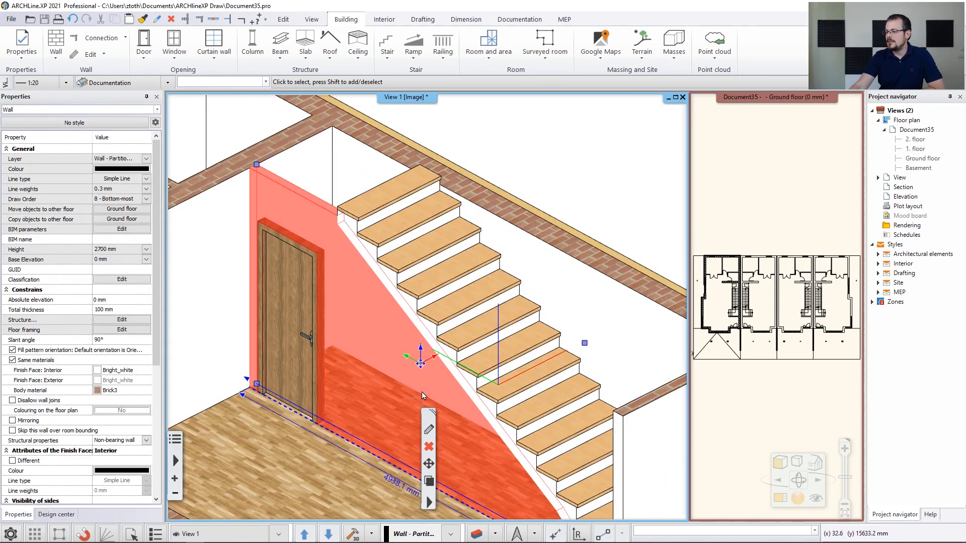
key("Escape")
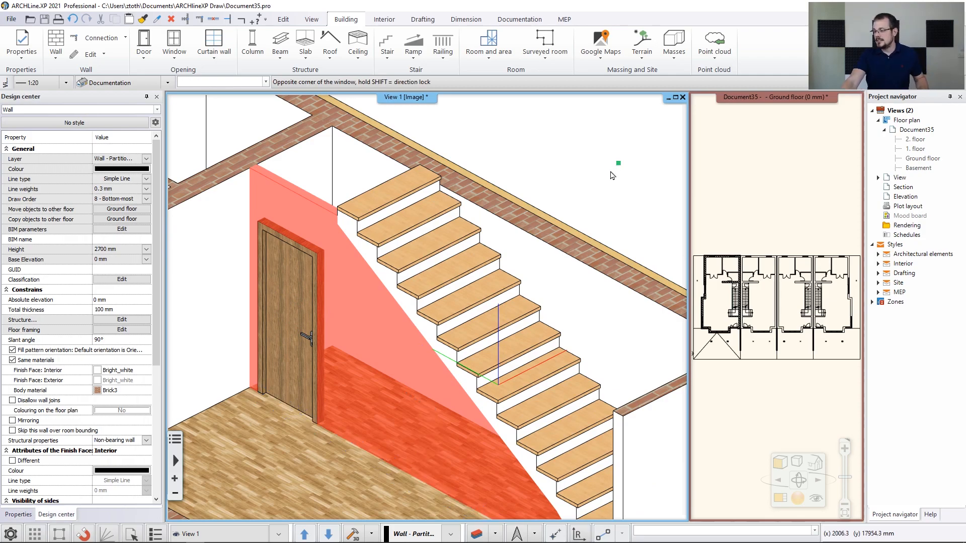
scroll(505, 332, "down", 5)
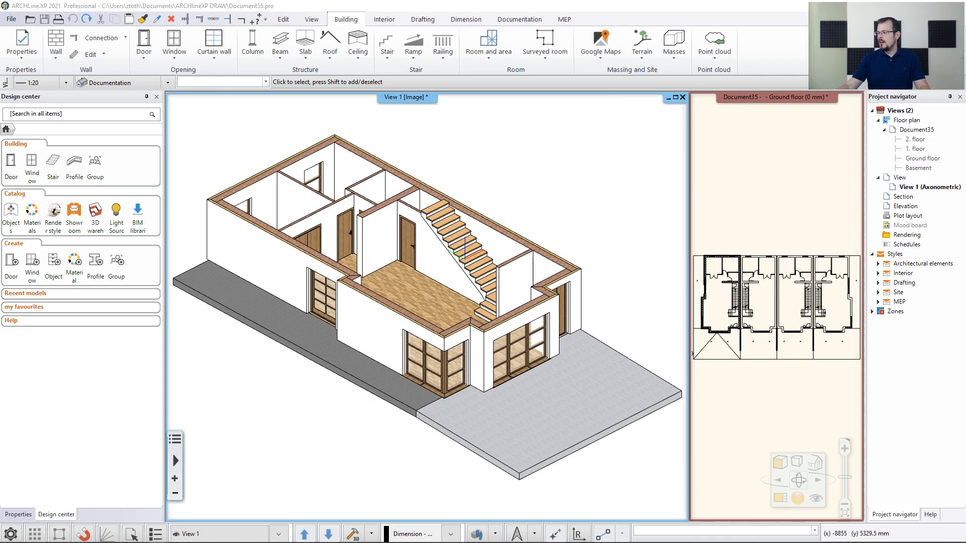
Swap the ground floor plan back into the main view area
left_click(789, 223)
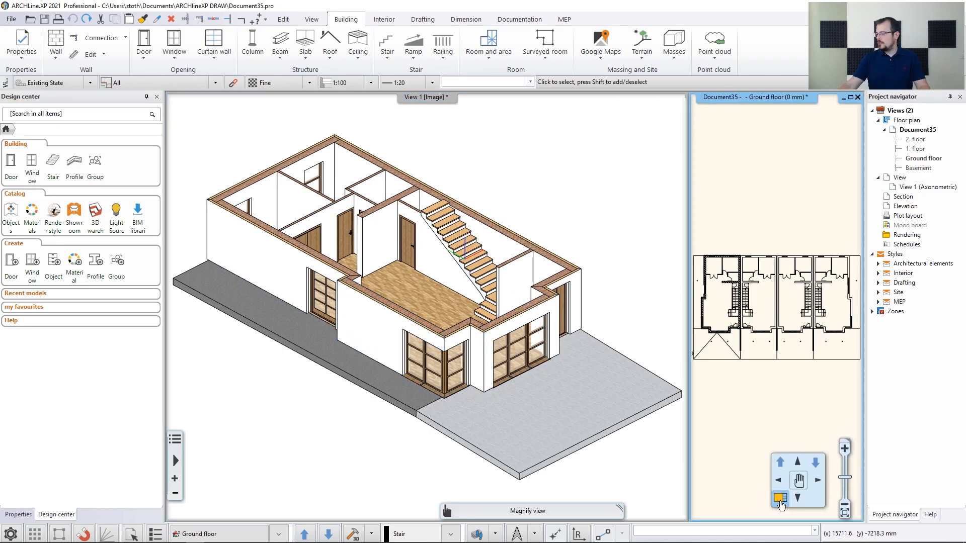
left_click(780, 499)
scroll(393, 298, "up", 4)
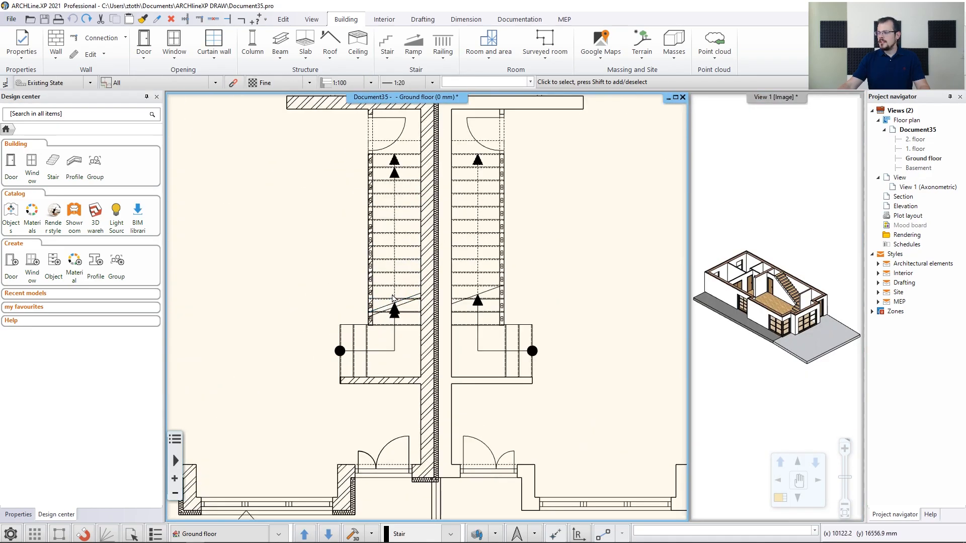
Turn off the neighbouring unit's Stair layer via Layer walk so only the left stair shows
scroll(359, 302, "up", 1)
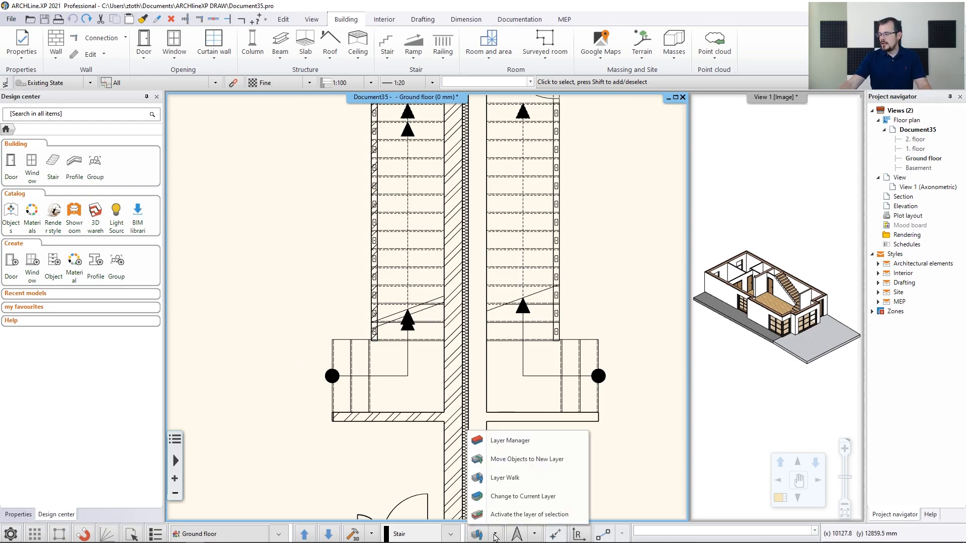
left_click(497, 482)
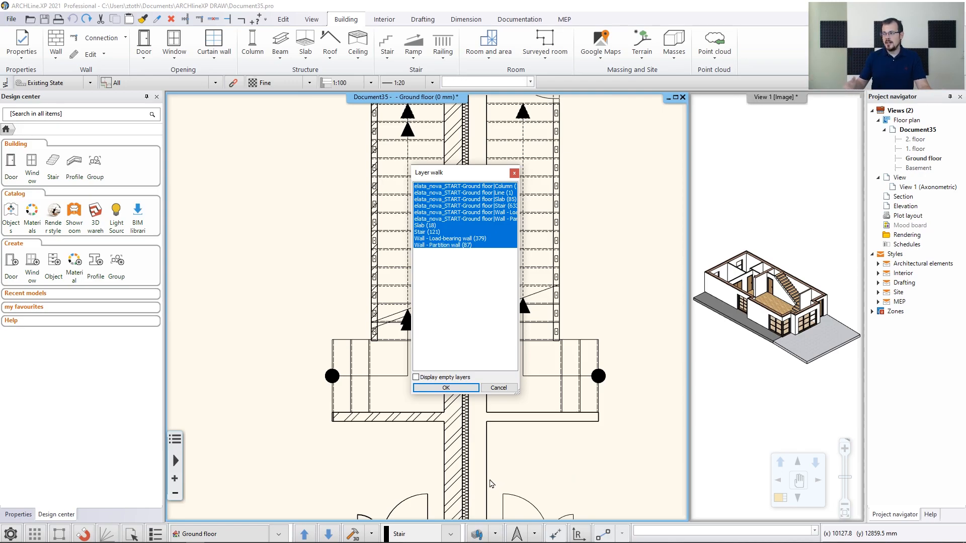
left_click(496, 207, "ctrl")
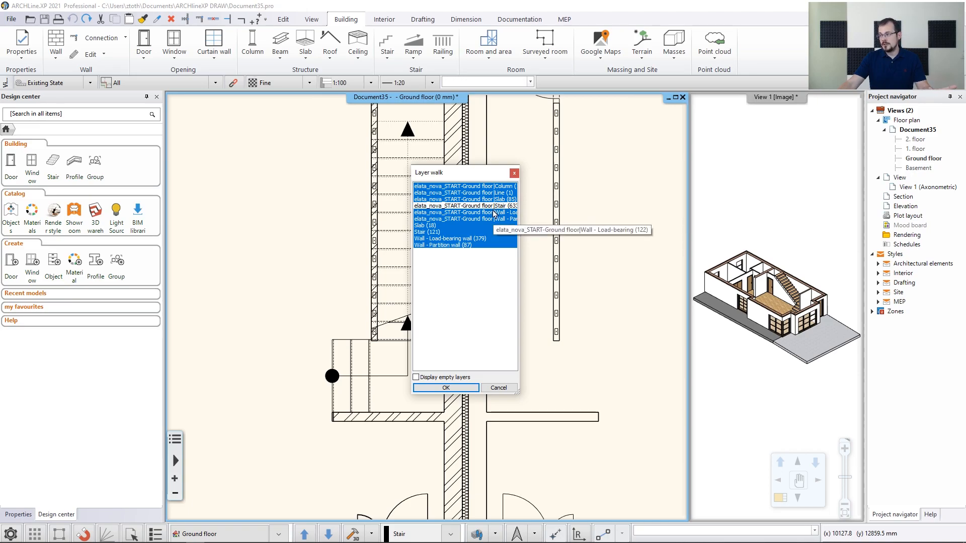
left_click(466, 388)
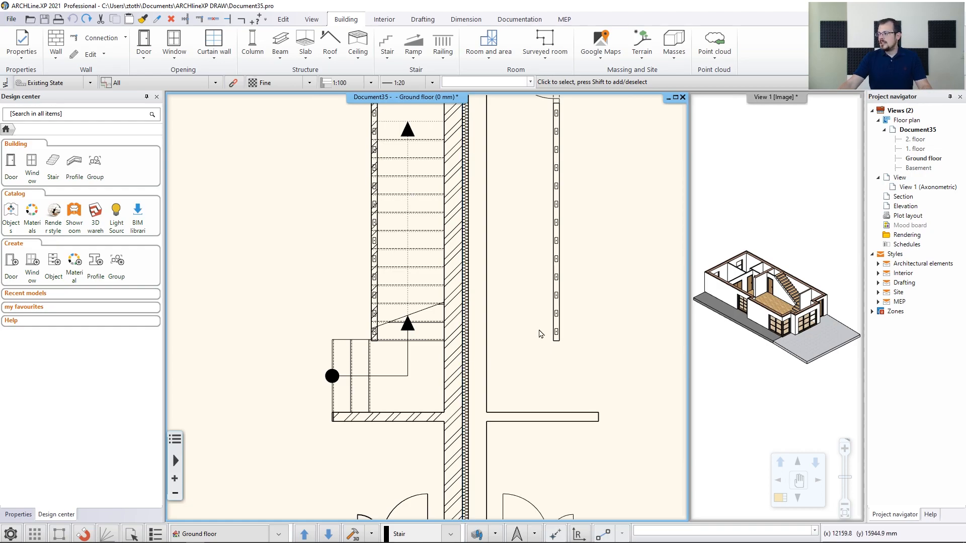
left_click(773, 234)
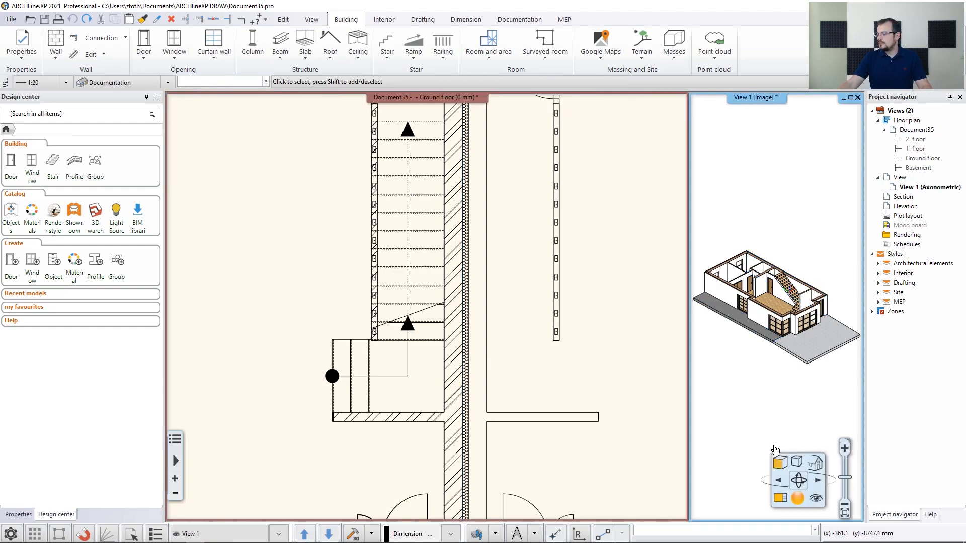
In the enlarged 3D view, select the staircase and bring up its Support settings
left_click(781, 498)
scroll(345, 240, "up", 4)
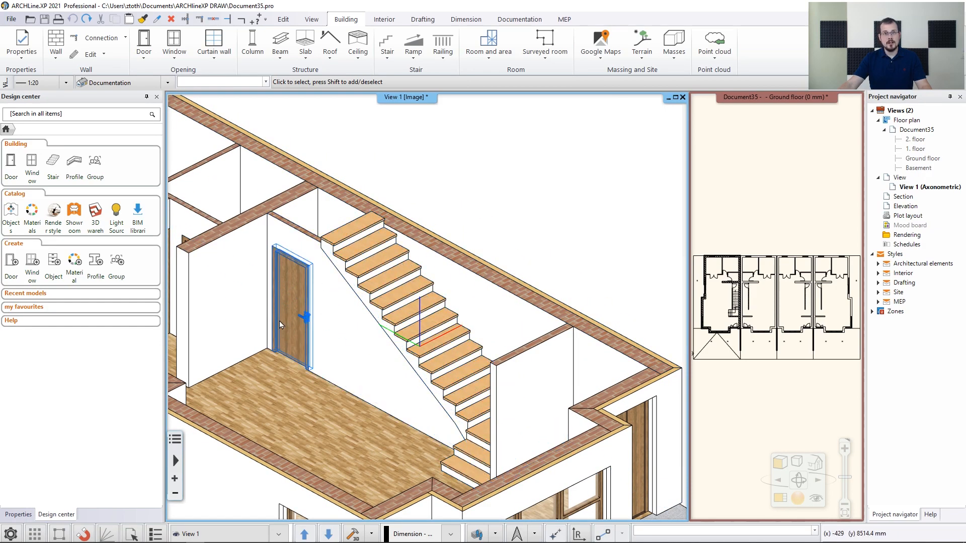
left_click(370, 251)
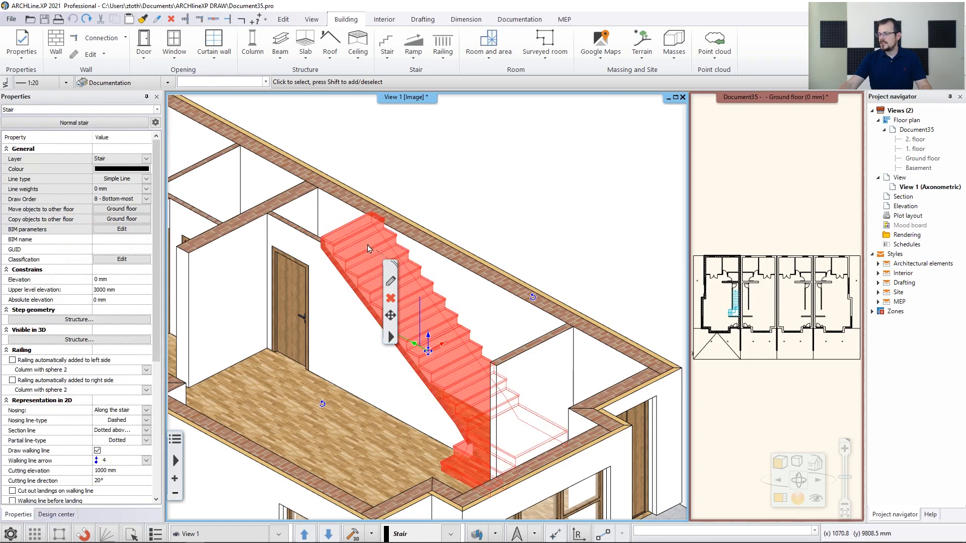
left_click(391, 282)
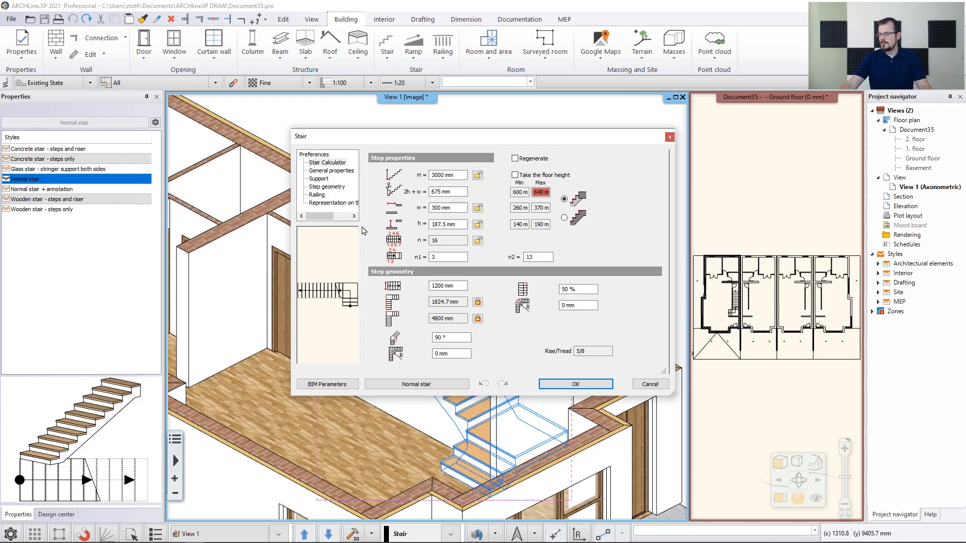
left_click(319, 179)
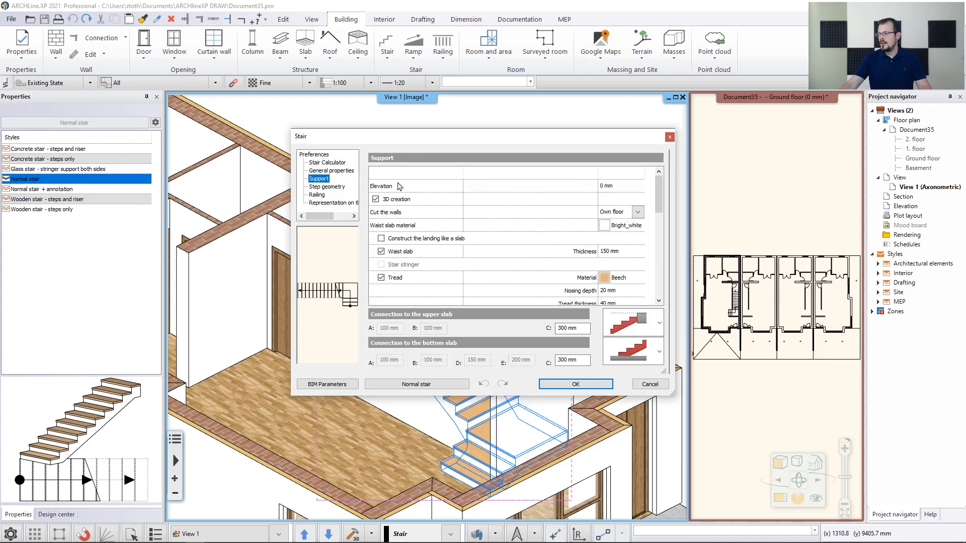
Search the material library for 'paldao' and apply Wood-paldao as the tread material
left_click(604, 278)
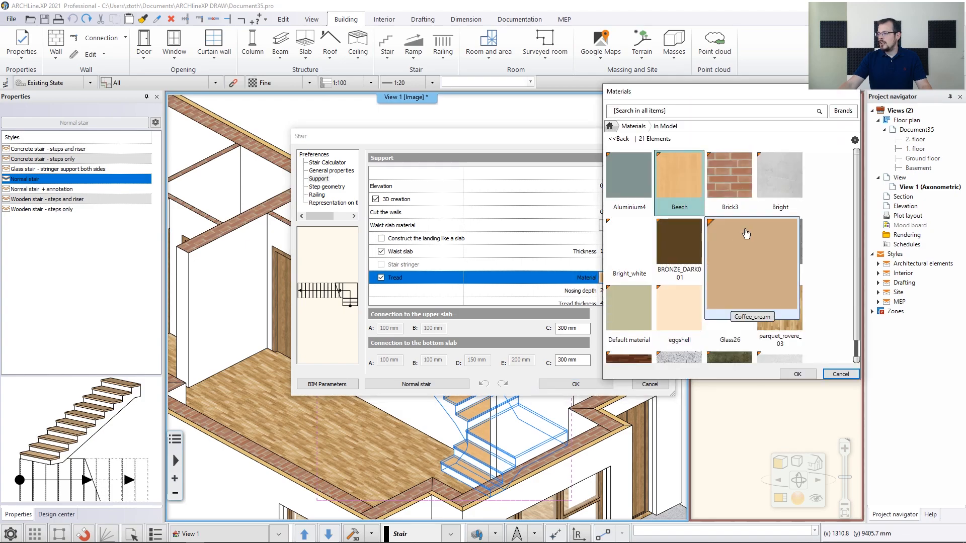
left_click(609, 126)
left_click(645, 111)
type("p")
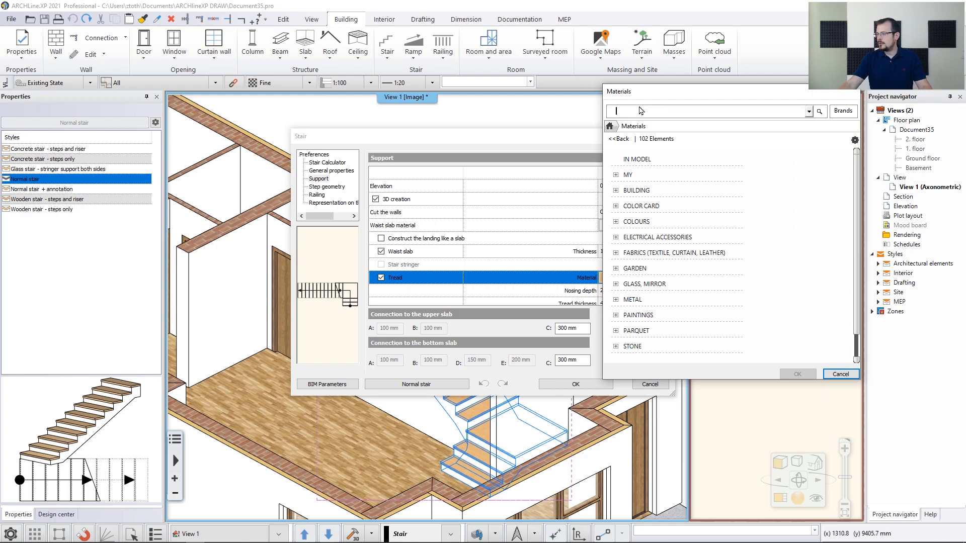
type("ald")
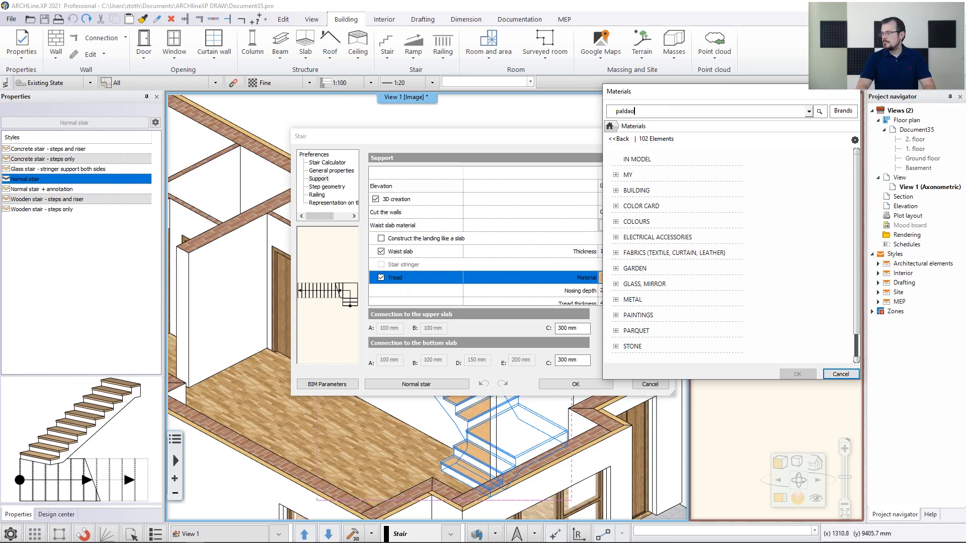
type("ao")
key("Return")
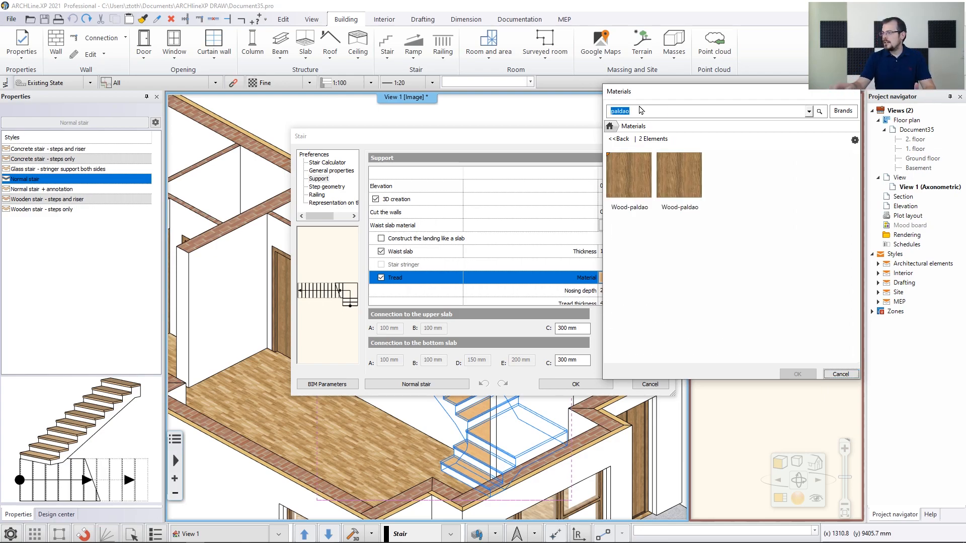
left_click(631, 187)
left_click(797, 374)
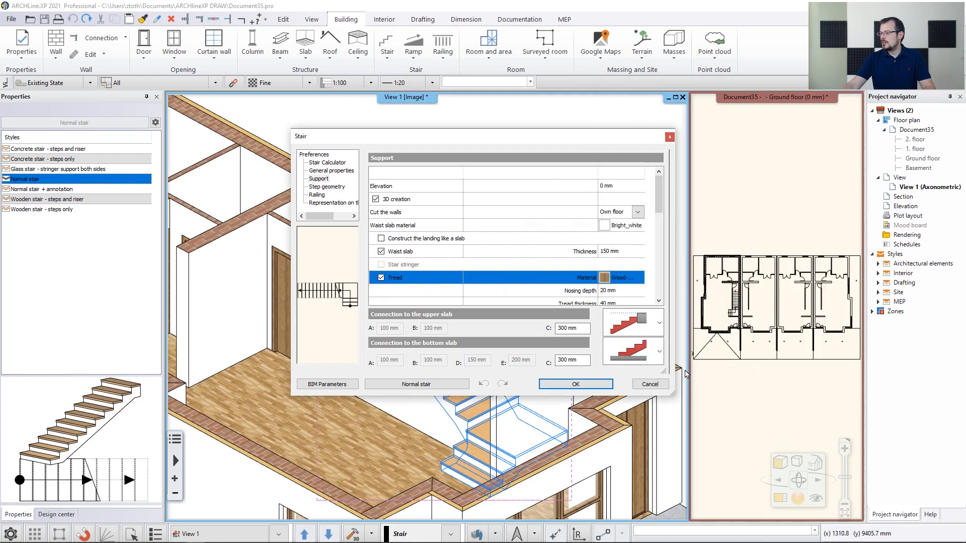
left_click(576, 384)
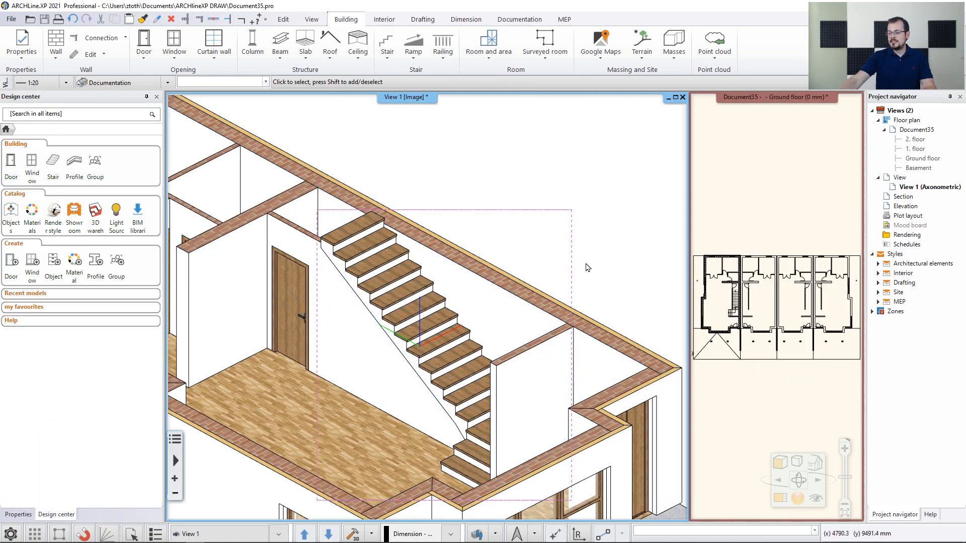
middle_click(593, 230)
middle_click(593, 231)
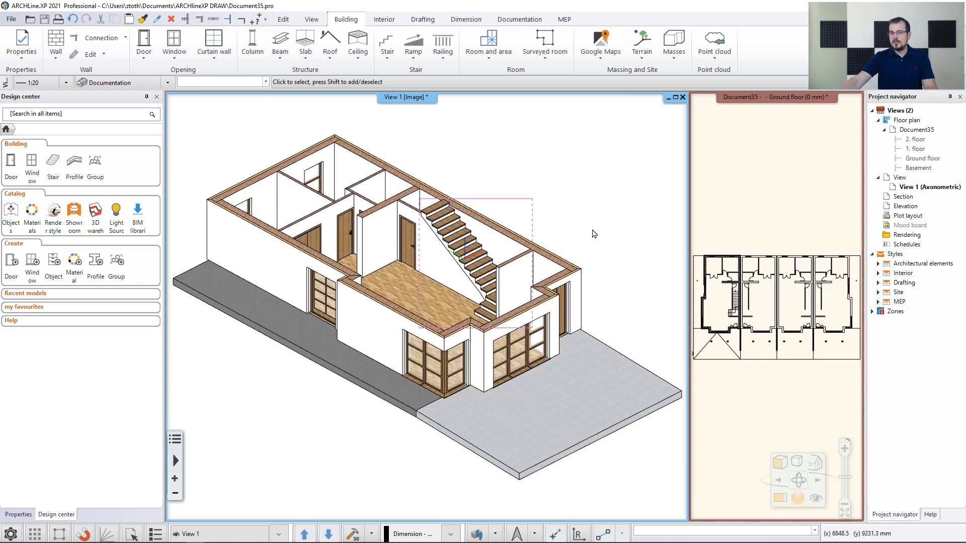